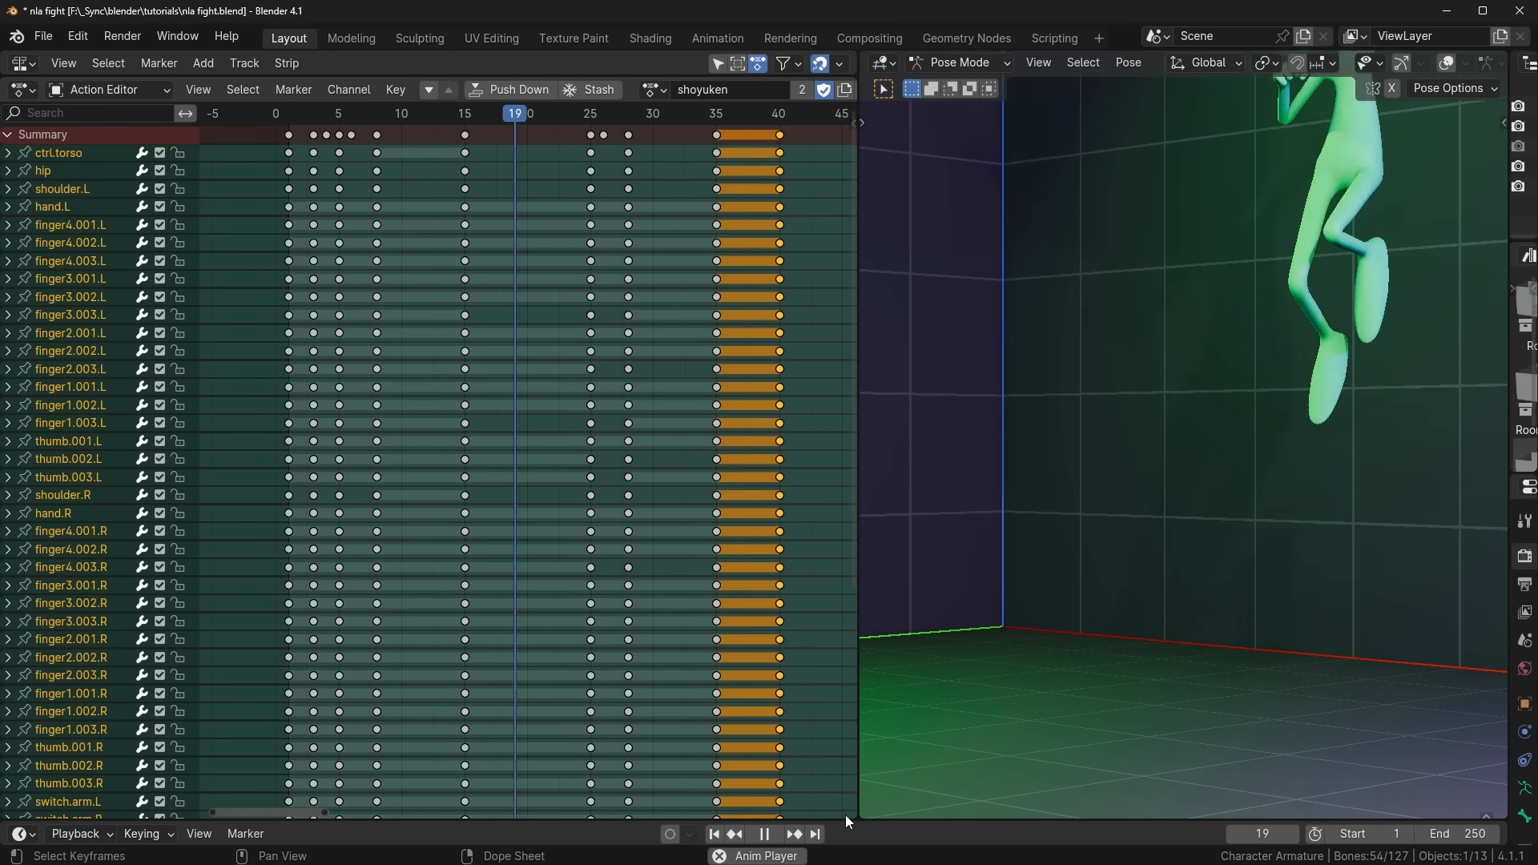
# Step: Examine the strip settings of the punch jab, dance, ball face and run.001 strips in the nonlinear animation editor
pyautogui.press('Escape')
pyautogui.moveTo(683, 77); pyautogui.dragTo(657, 855)
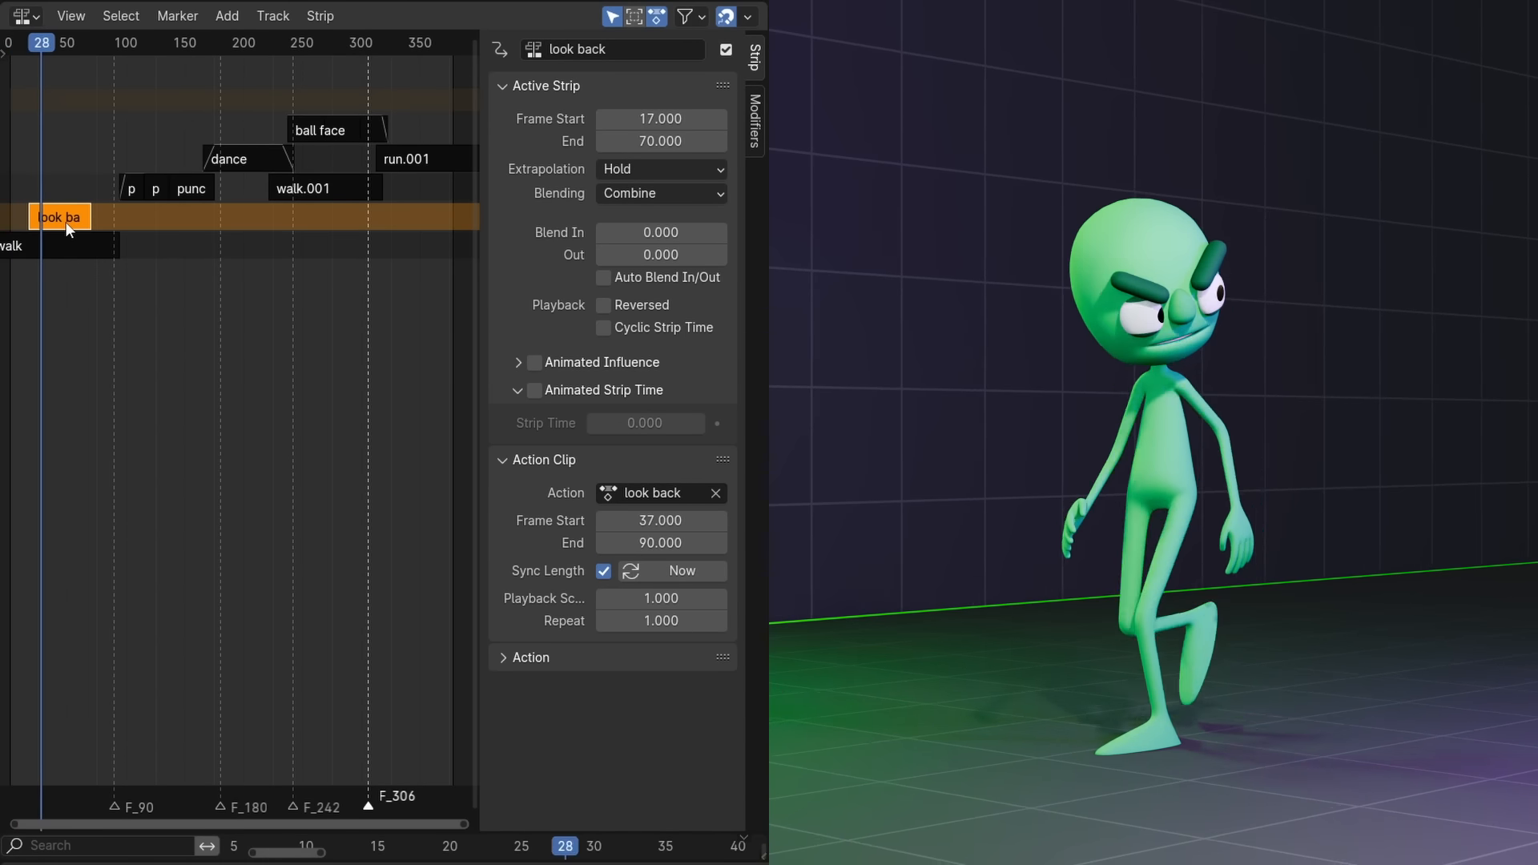
pyautogui.click(132, 191)
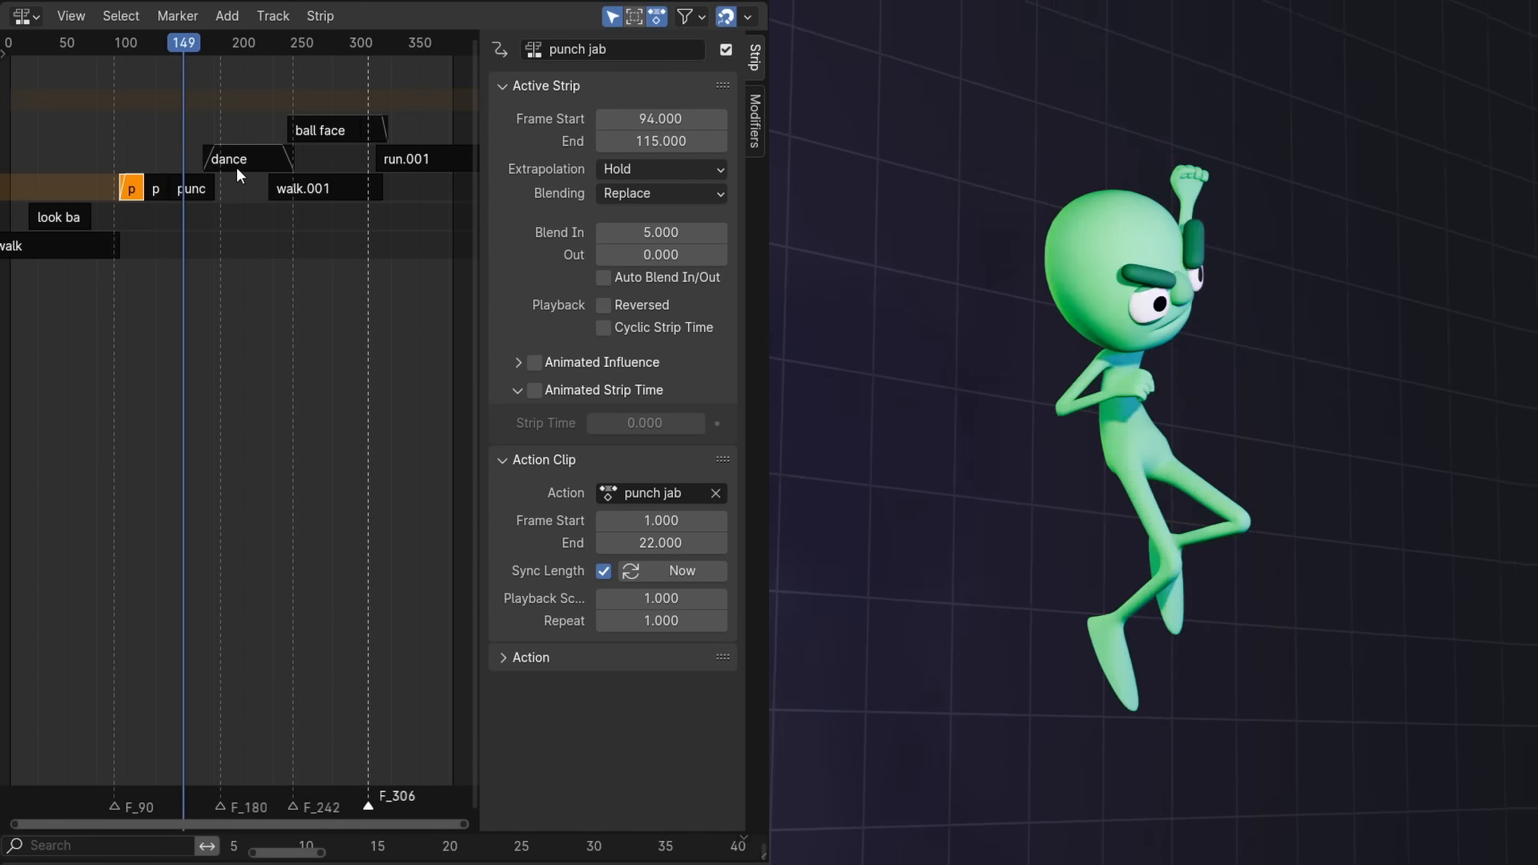
pyautogui.click(238, 165)
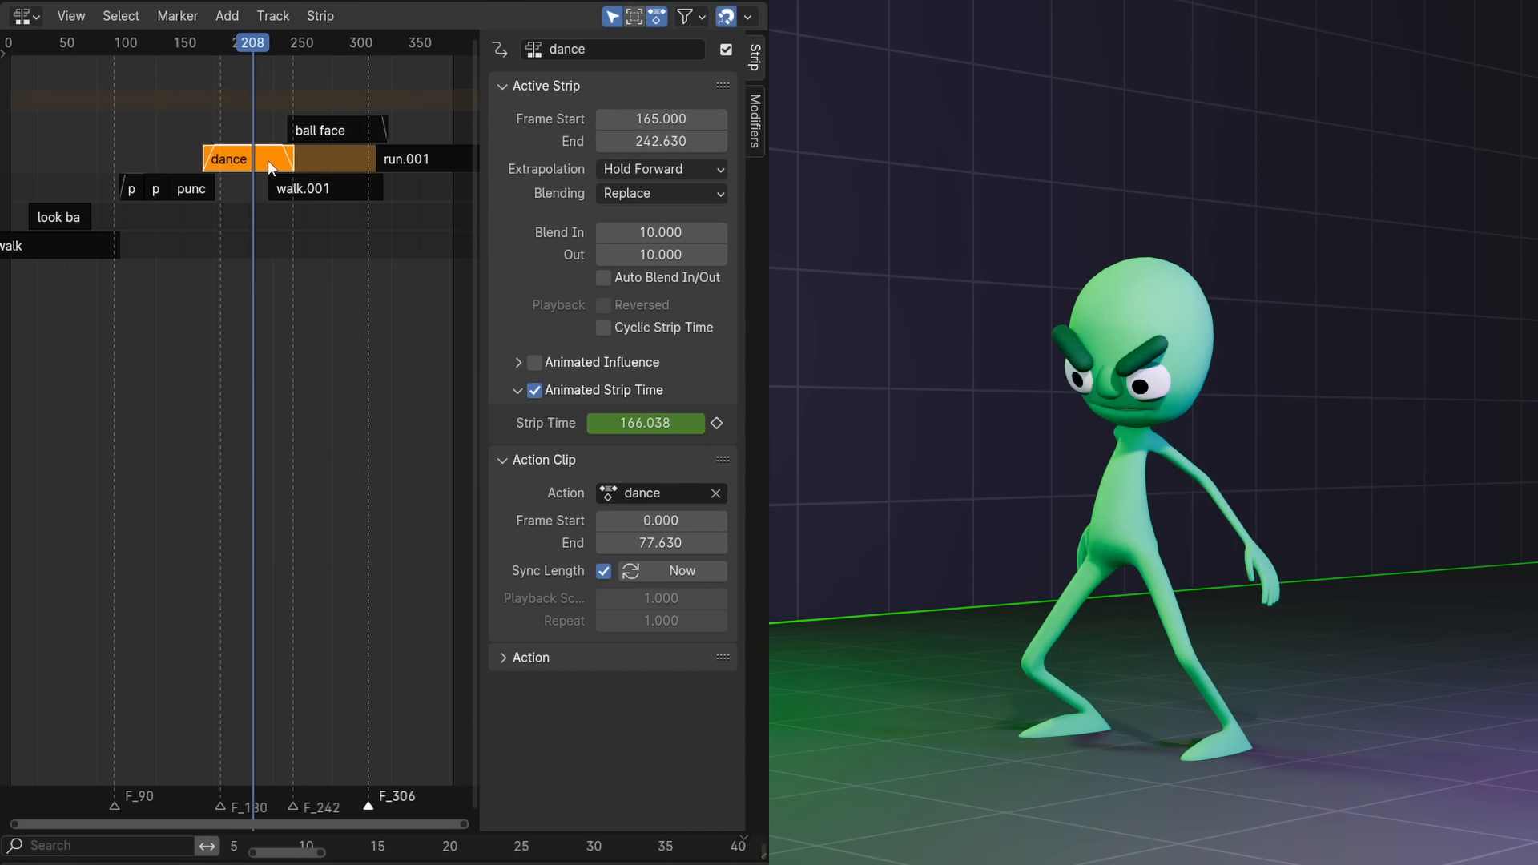
pyautogui.click(344, 136)
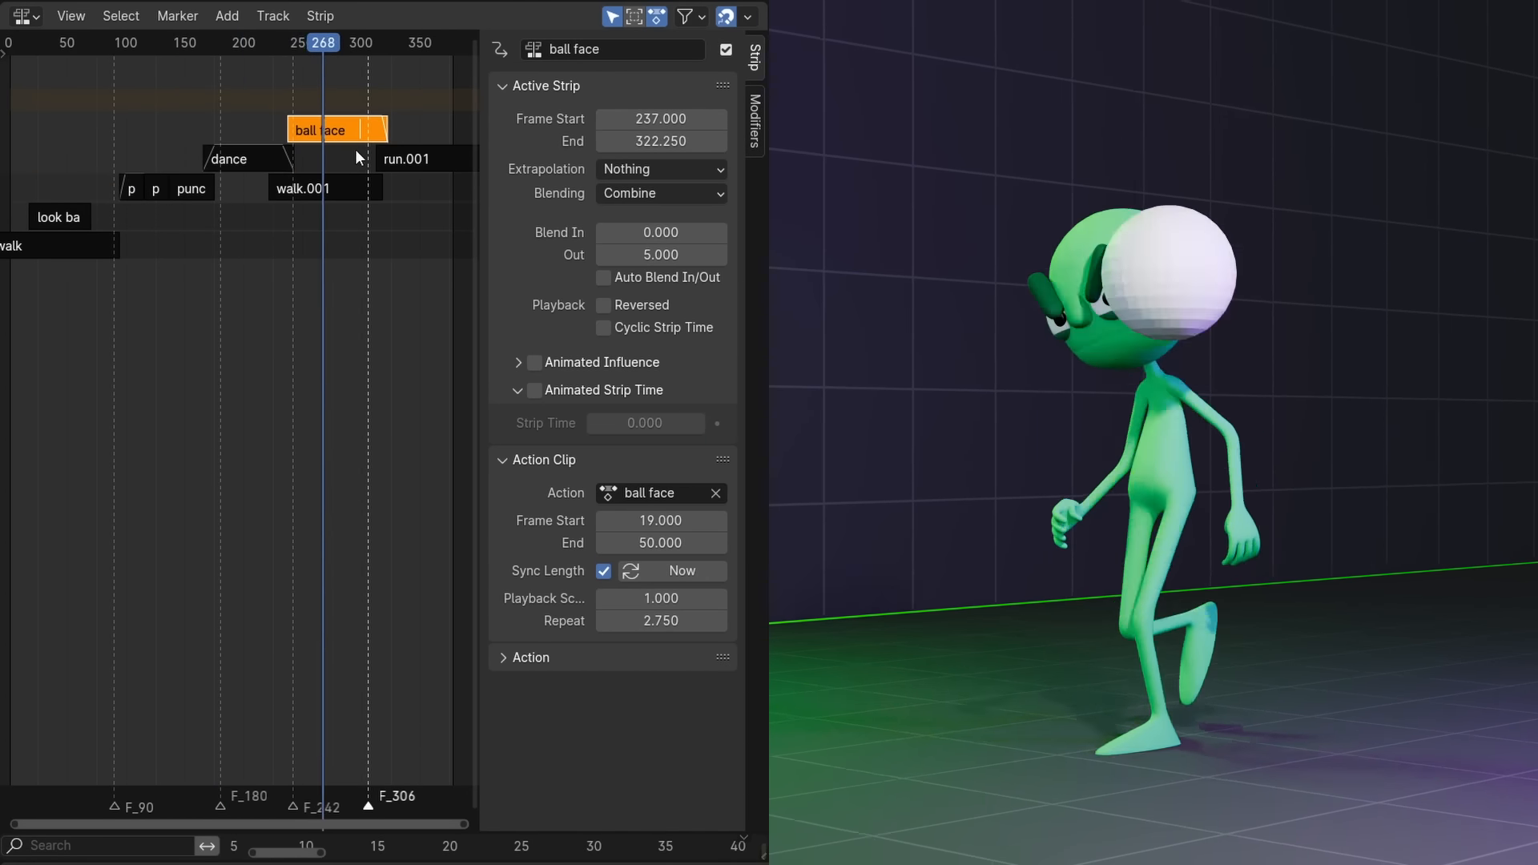
pyautogui.click(420, 165)
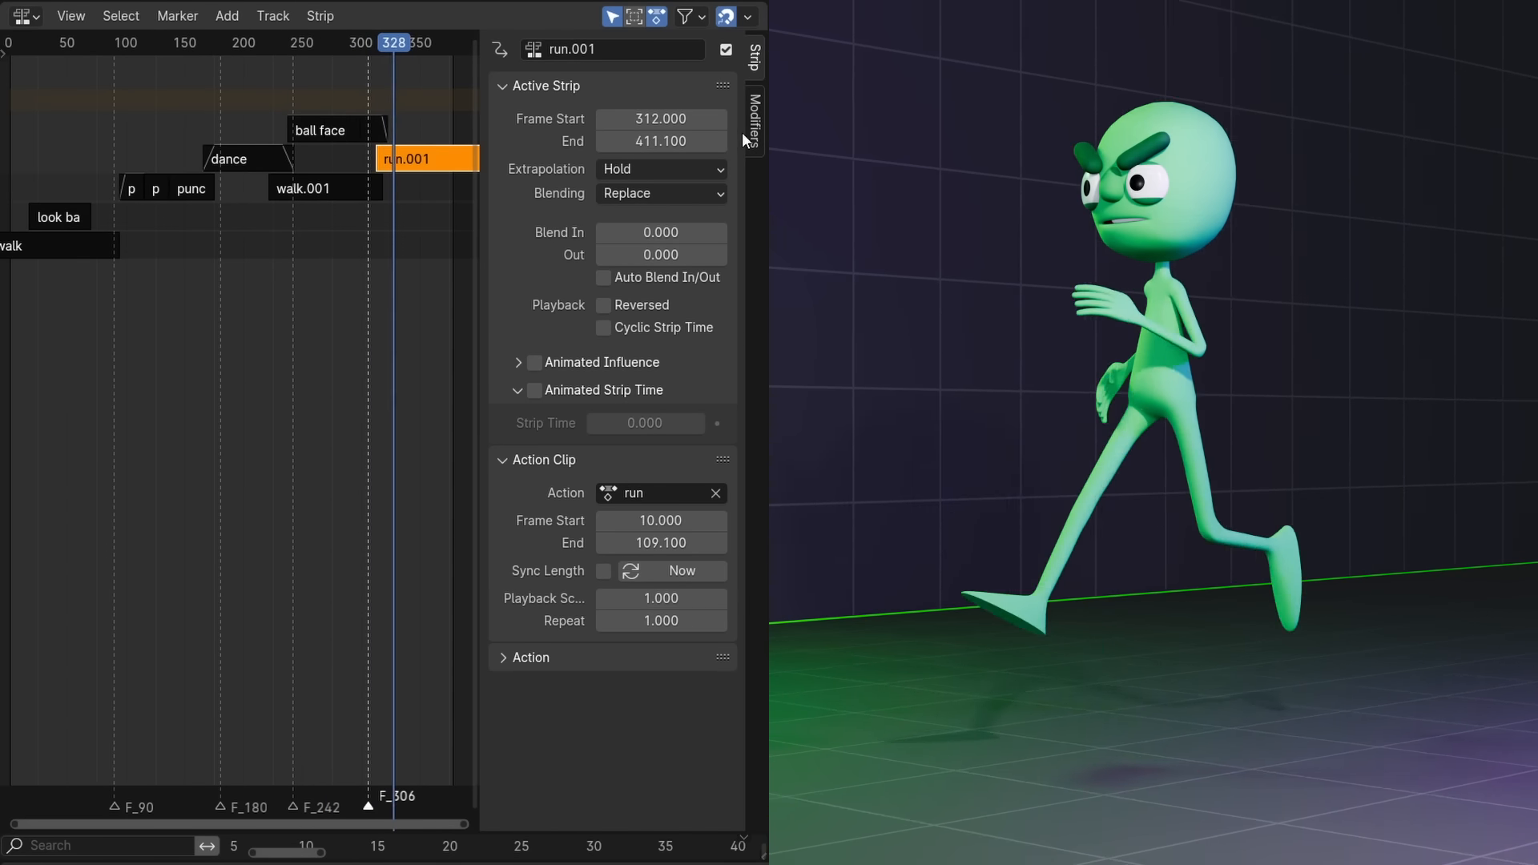
pyautogui.click(755, 128)
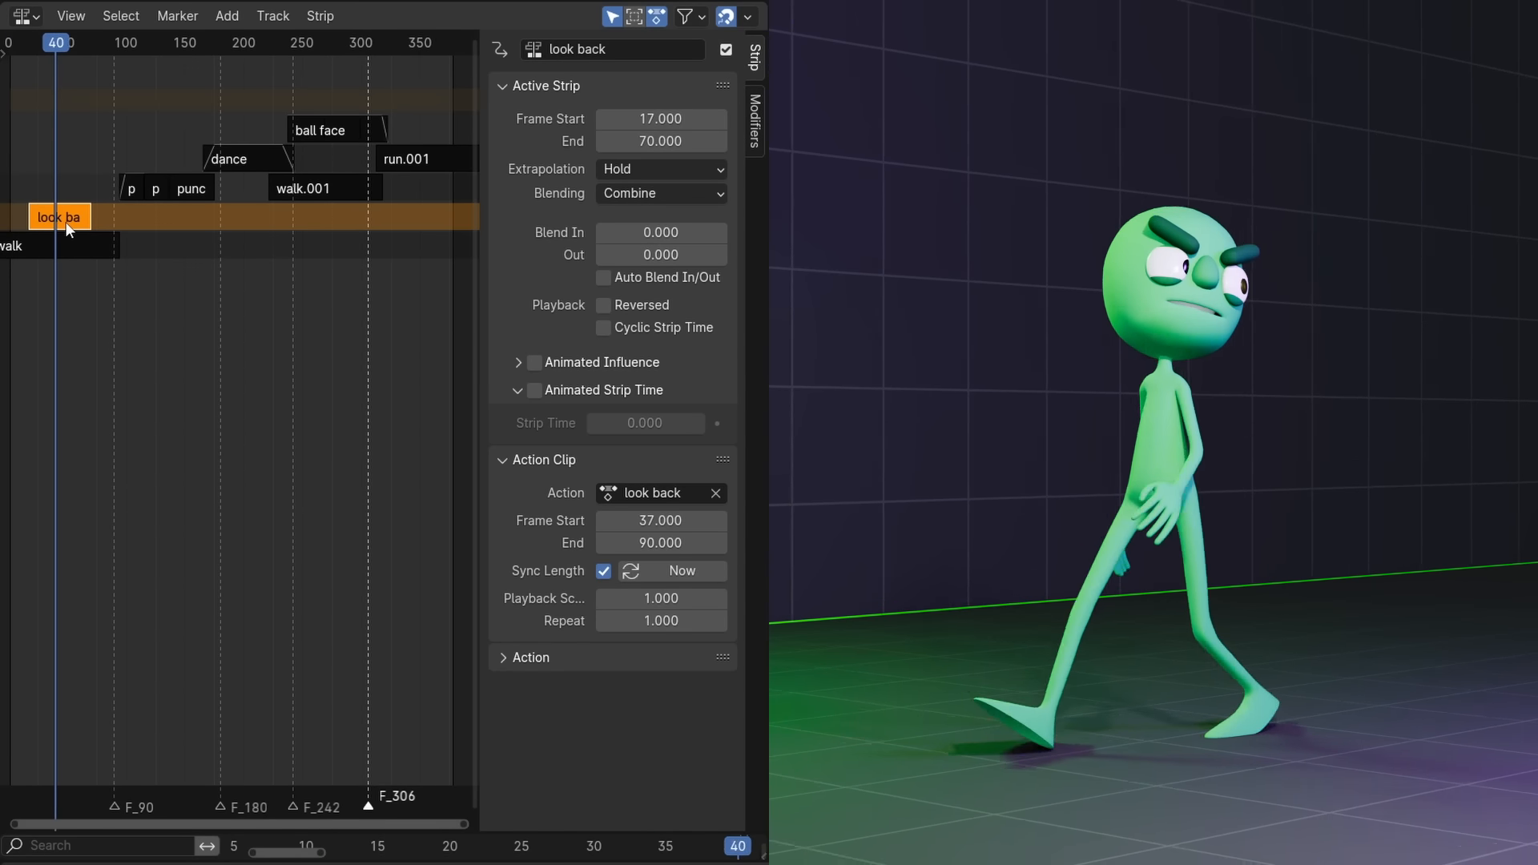
pyautogui.click(132, 192)
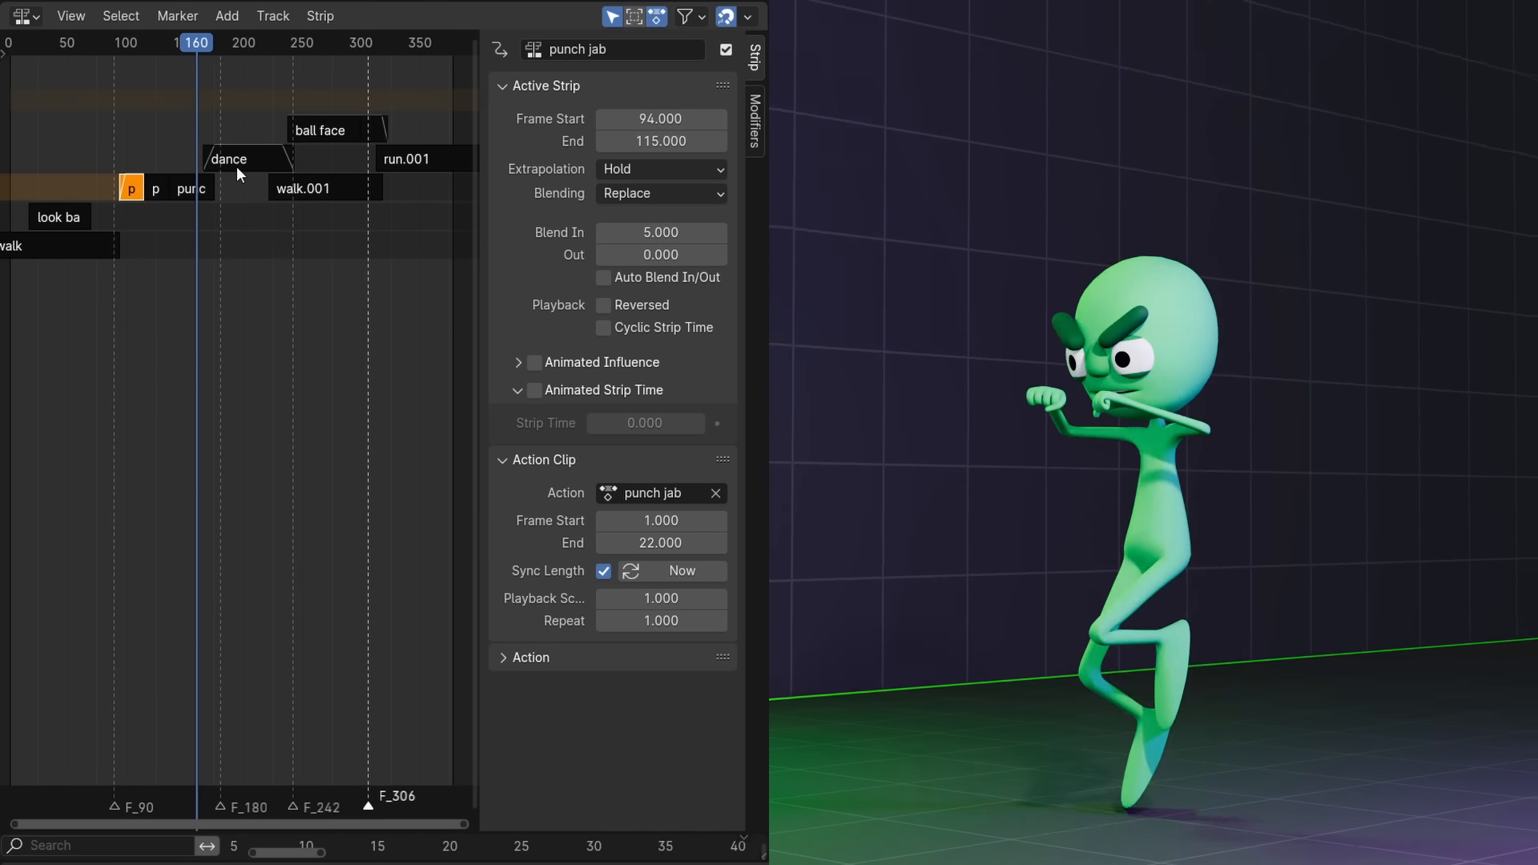
pyautogui.click(237, 166)
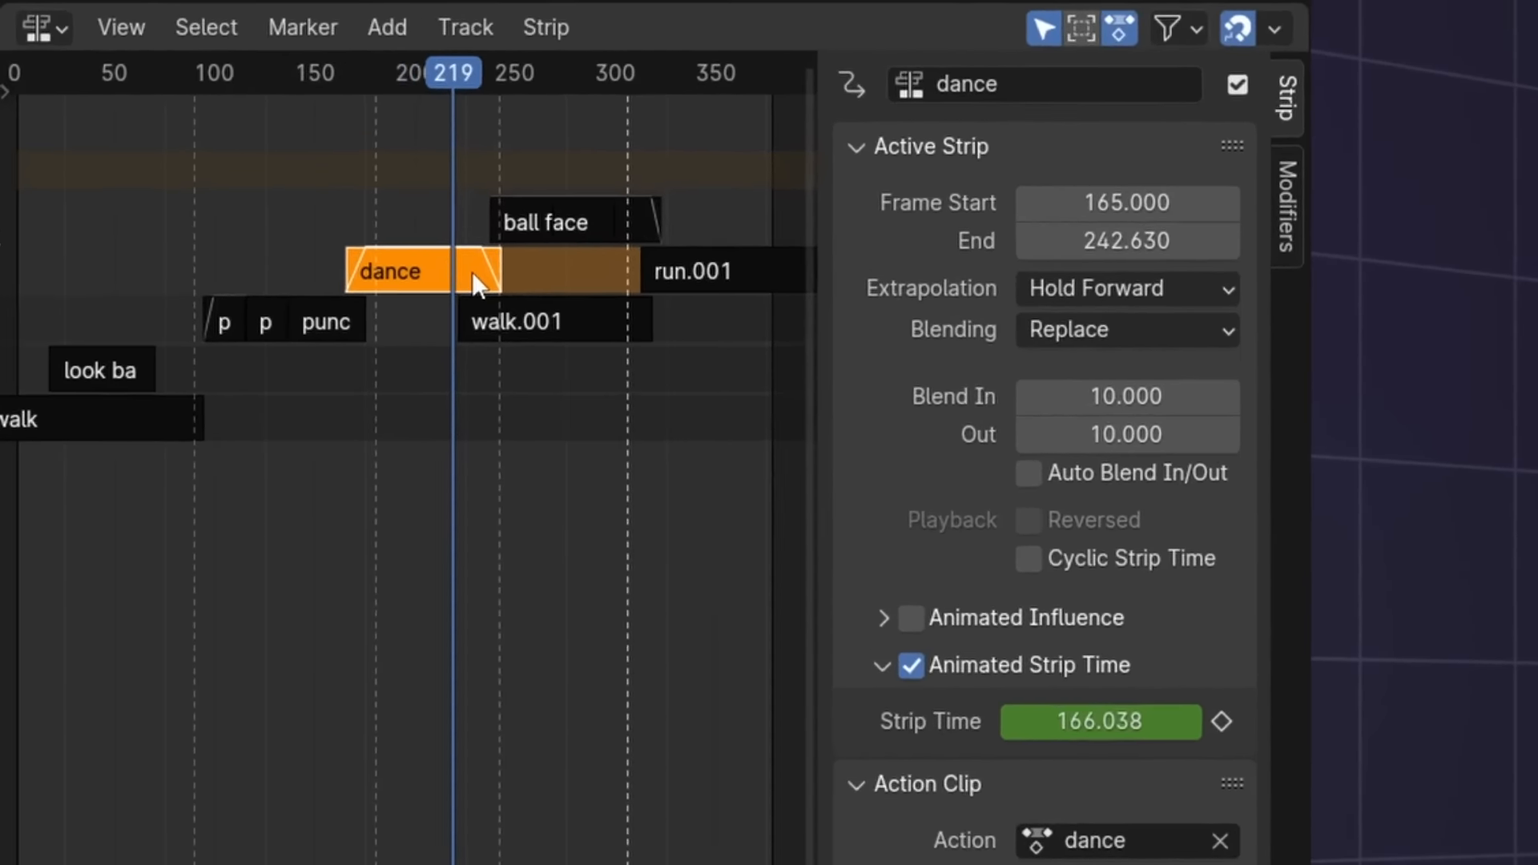
pyautogui.click(334, 131)
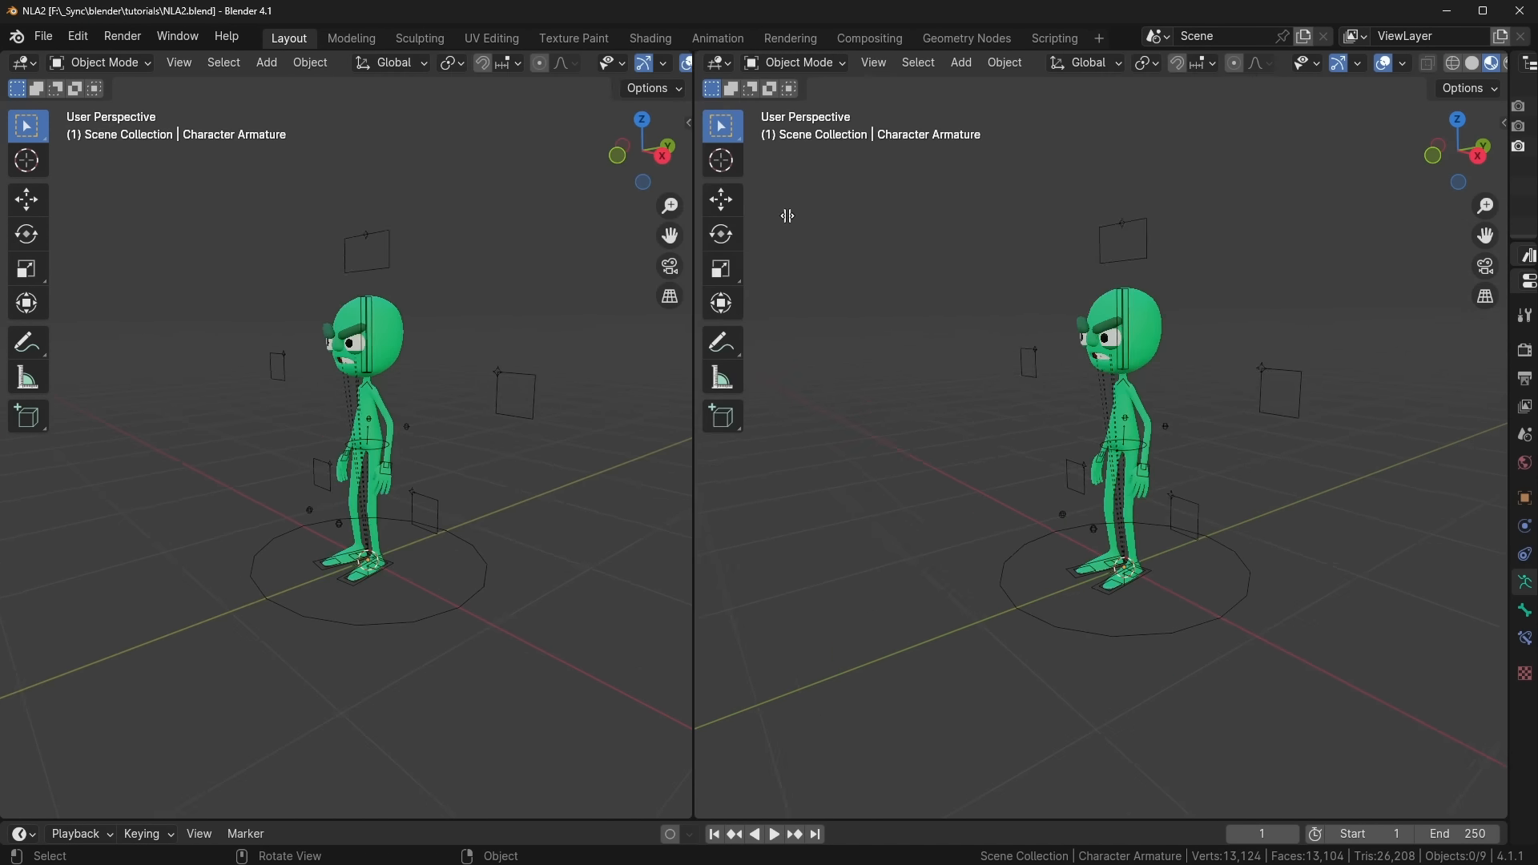
# Step: Change the first 3D viewport into a Dope Sheet set to Action Editor mode
pyautogui.click(33, 63)
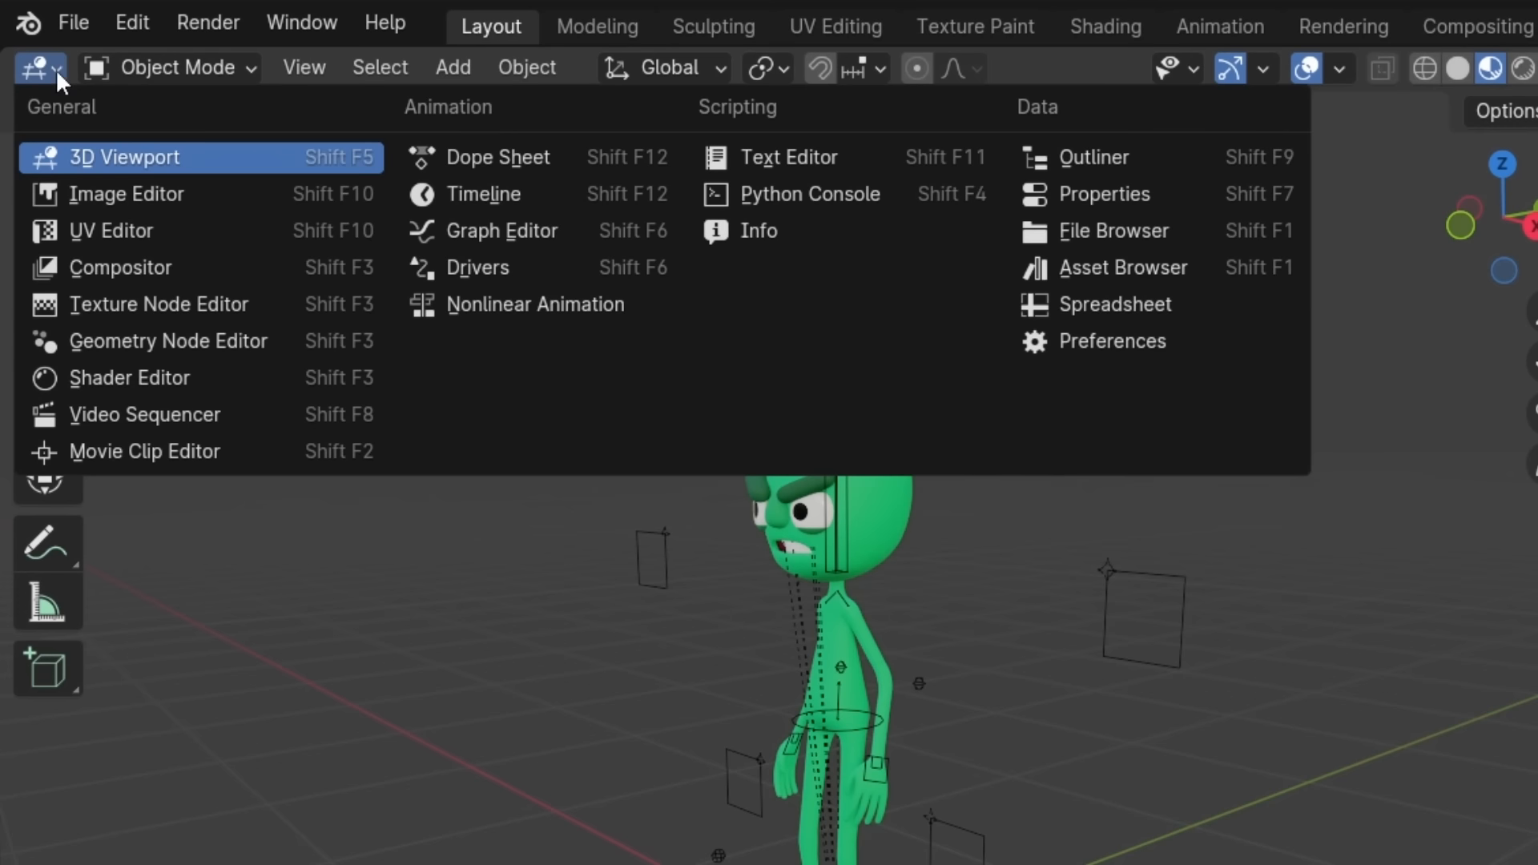
pyautogui.click(522, 152)
pyautogui.click(228, 63)
pyautogui.click(205, 178)
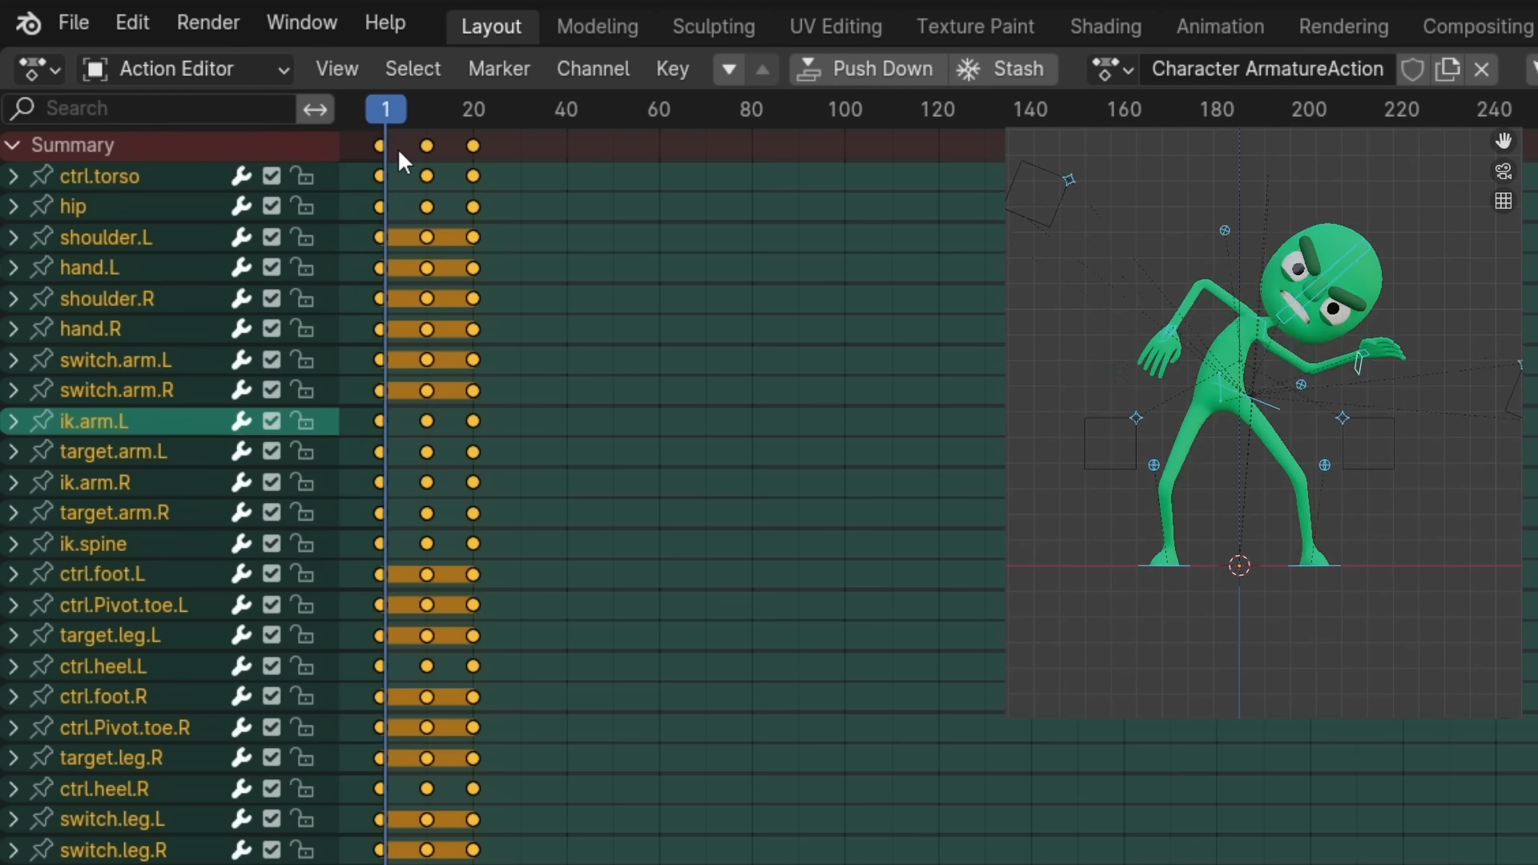
# Step: Rename the character armature's action to "give it a name"
pyautogui.moveTo(397, 147); pyautogui.dragTo(385, 200)
pyautogui.doubleClick(1284, 68)
pyautogui.write('give it a name')
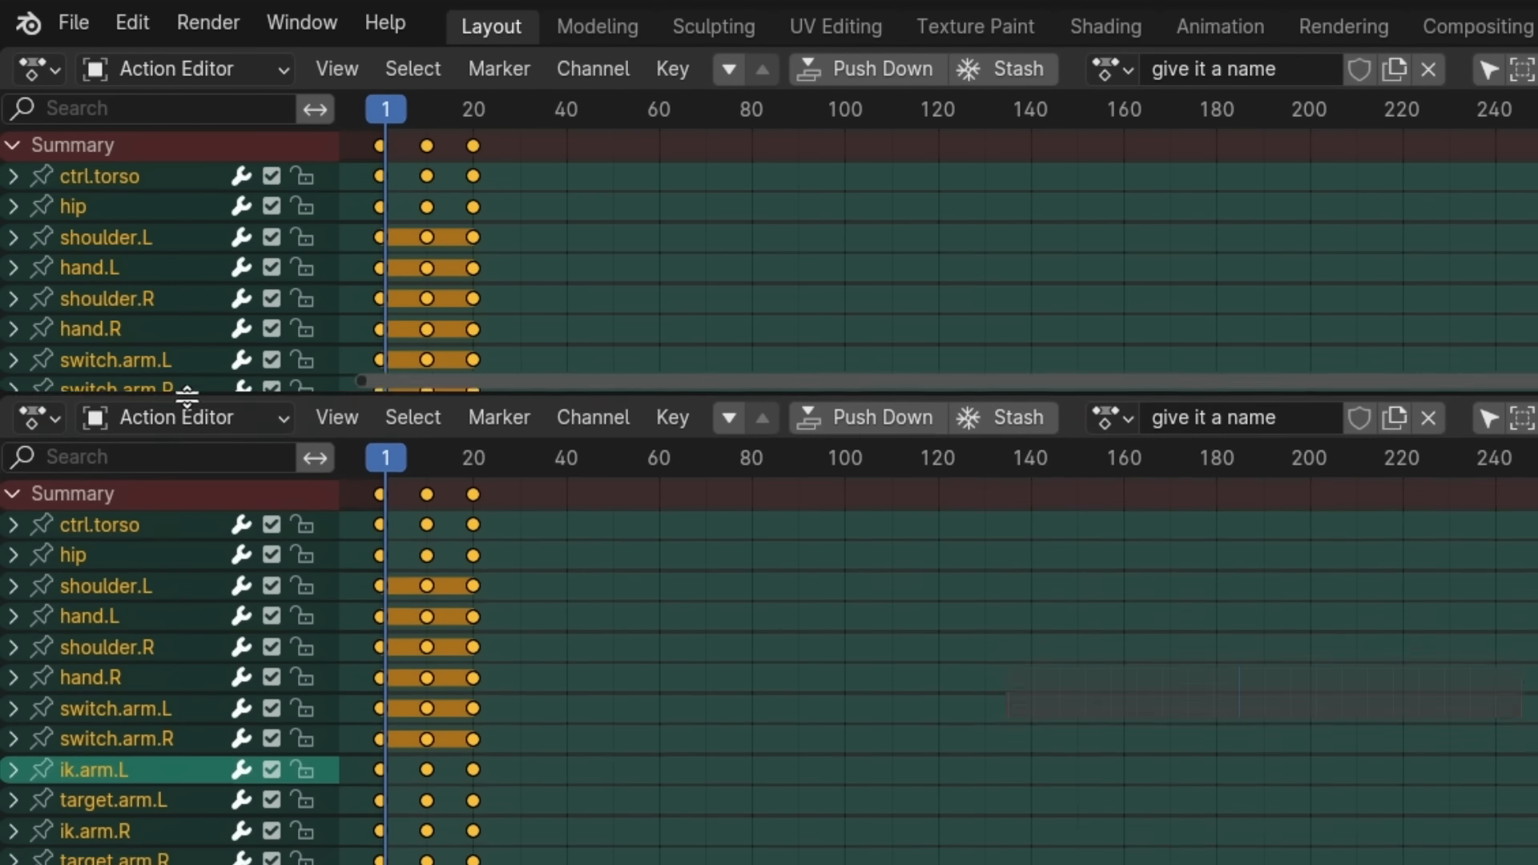
# Step: Change the upper of the two action editors into a Nonlinear Animation editor
pyautogui.click(42, 68)
pyautogui.click(514, 313)
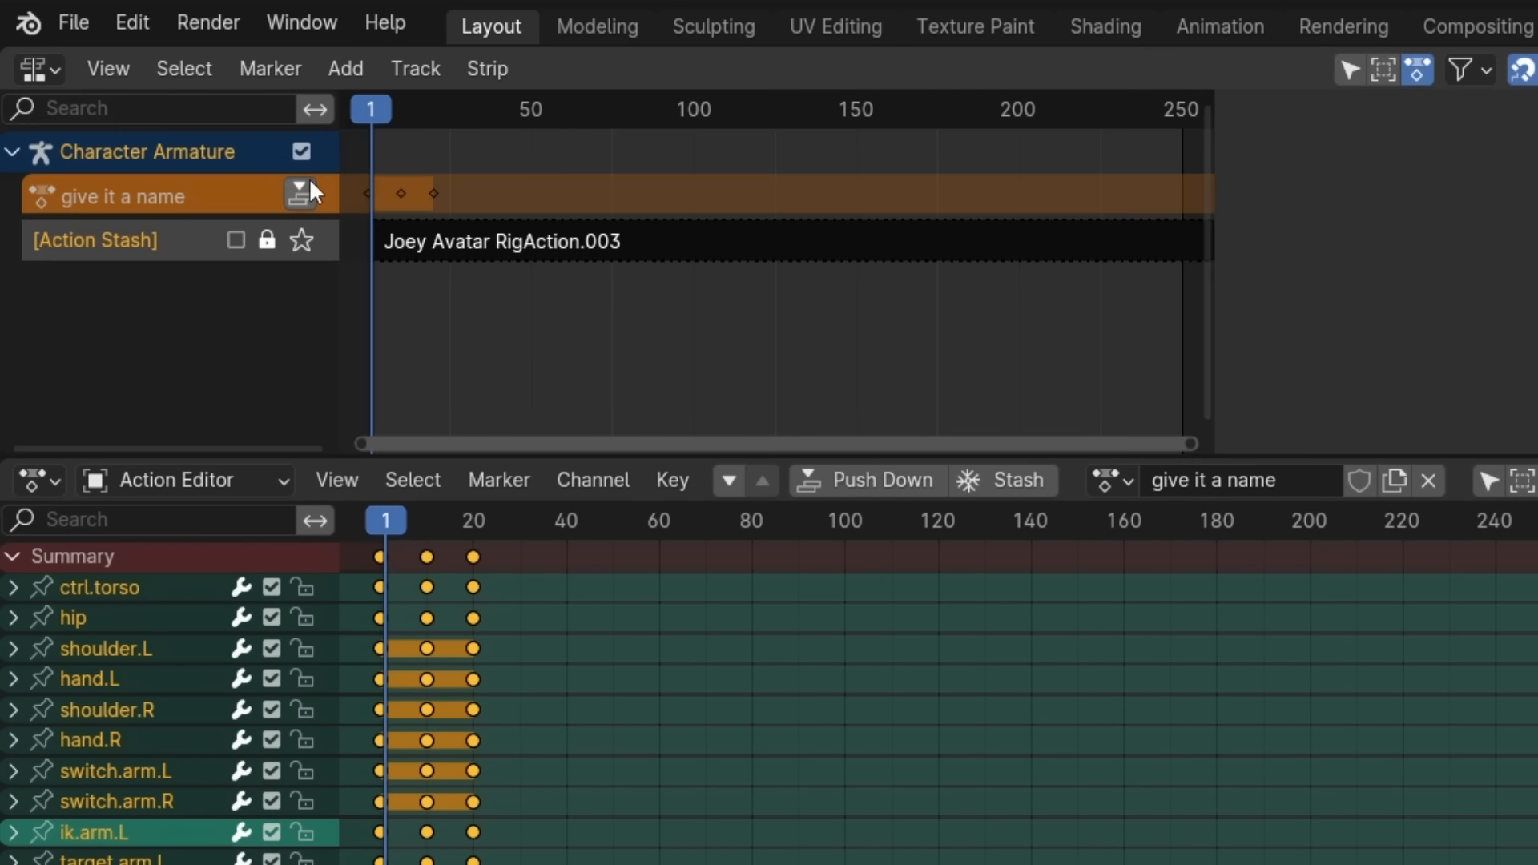
pyautogui.click(309, 190)
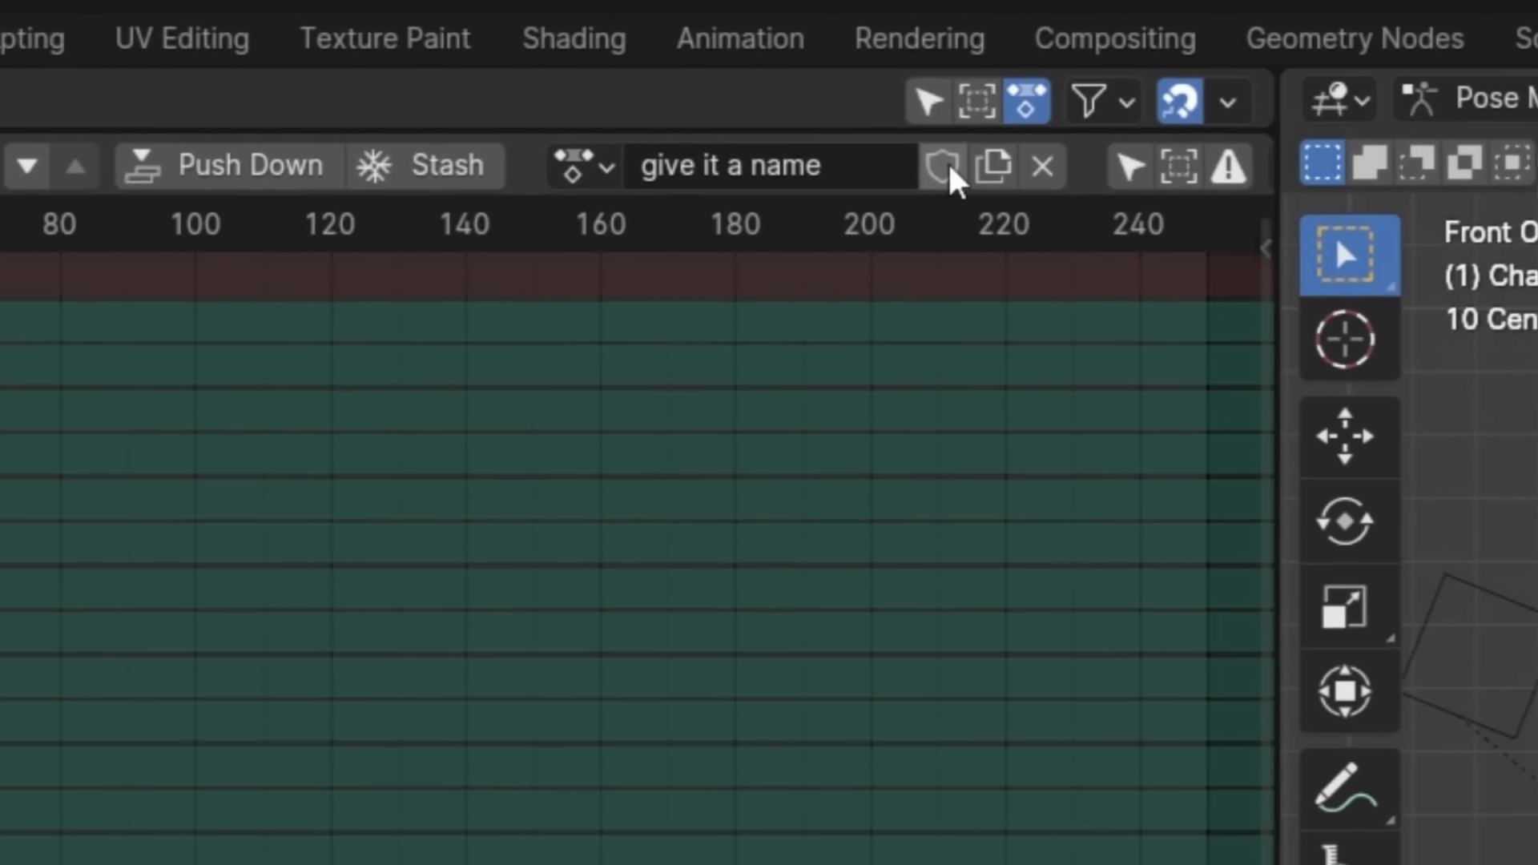
# Step: Protect the "give it a name" action with a fake user and duplicate it as a new action
pyautogui.click(1360, 122)
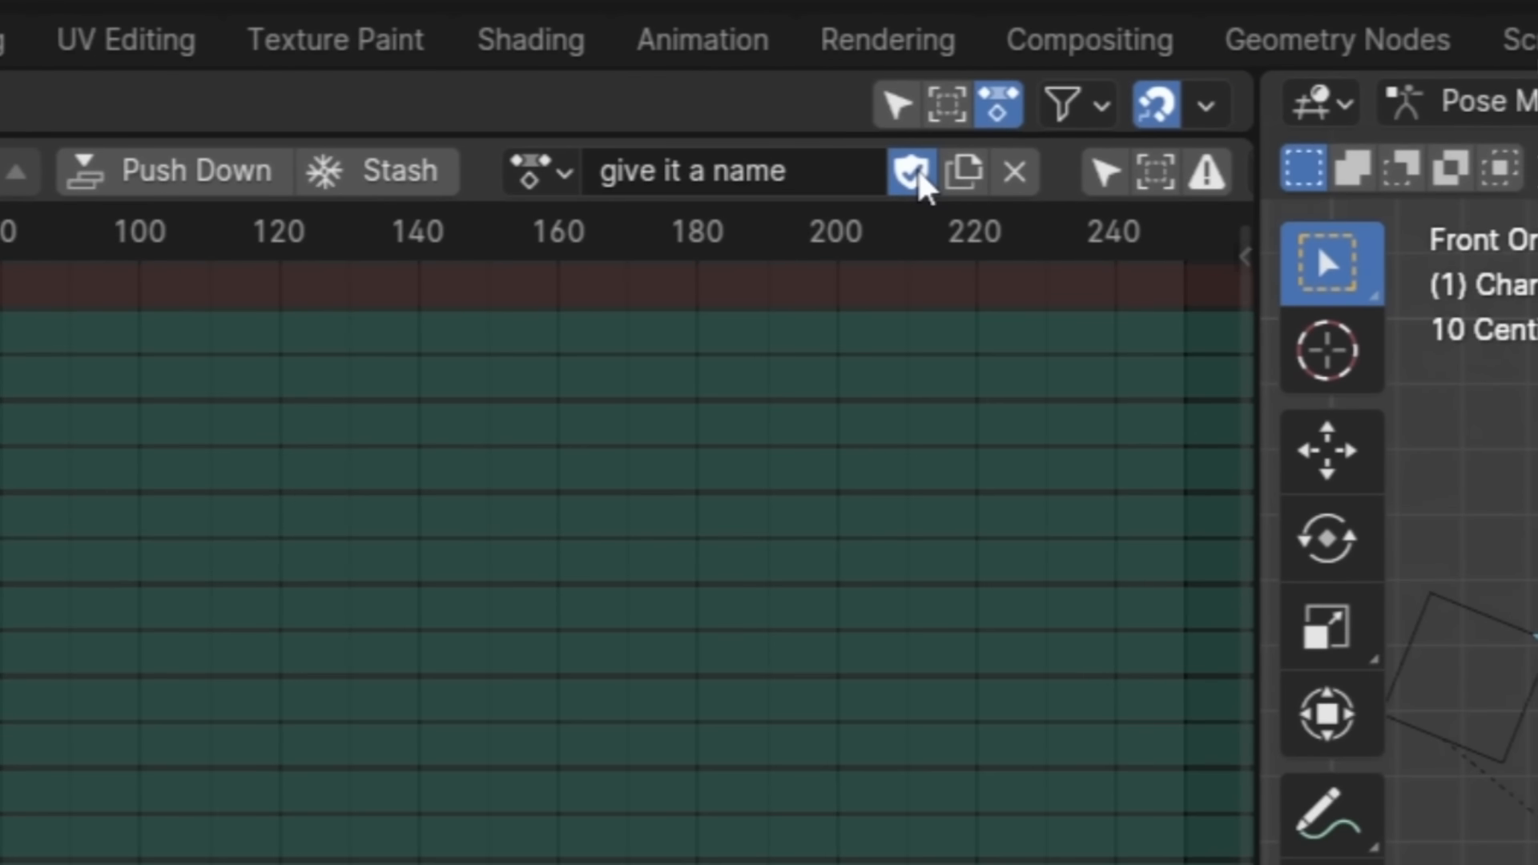
pyautogui.click(968, 176)
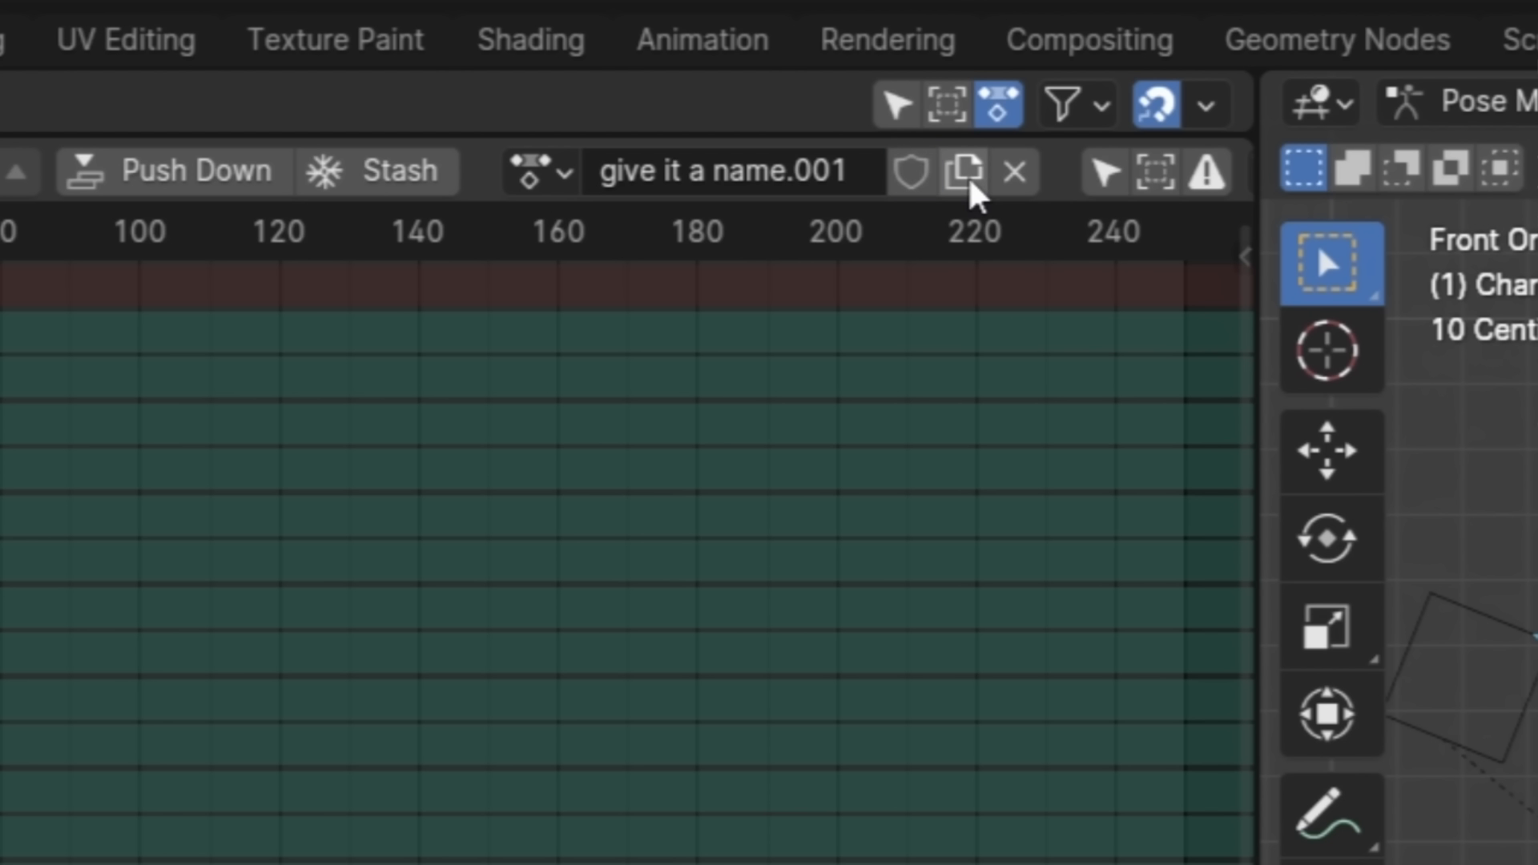
# Step: Unlink the duplicated action from the armature and create a new action
pyautogui.click(1014, 173)
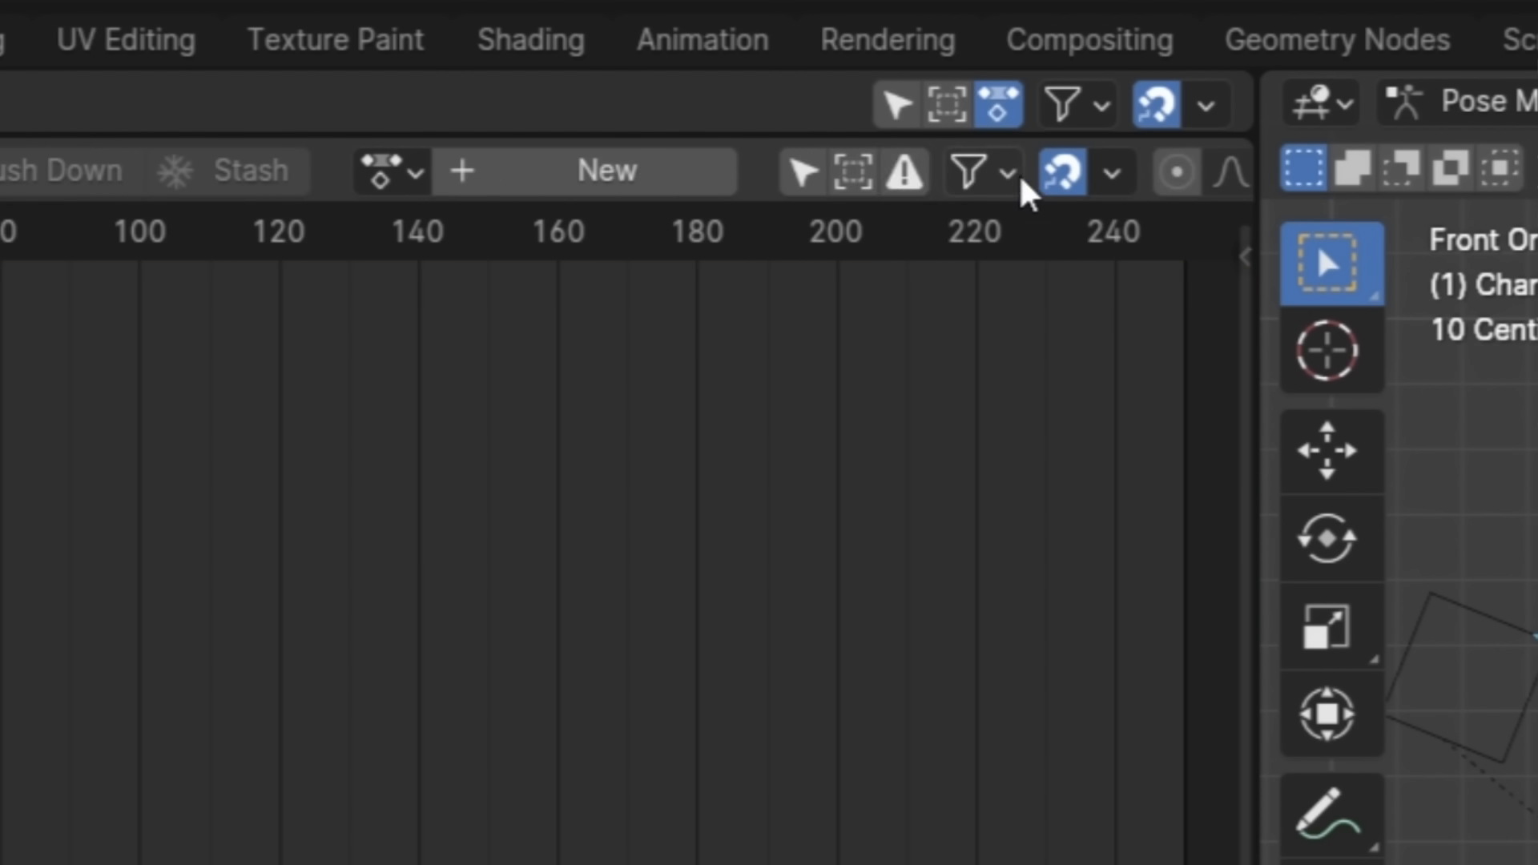
pyautogui.click(631, 173)
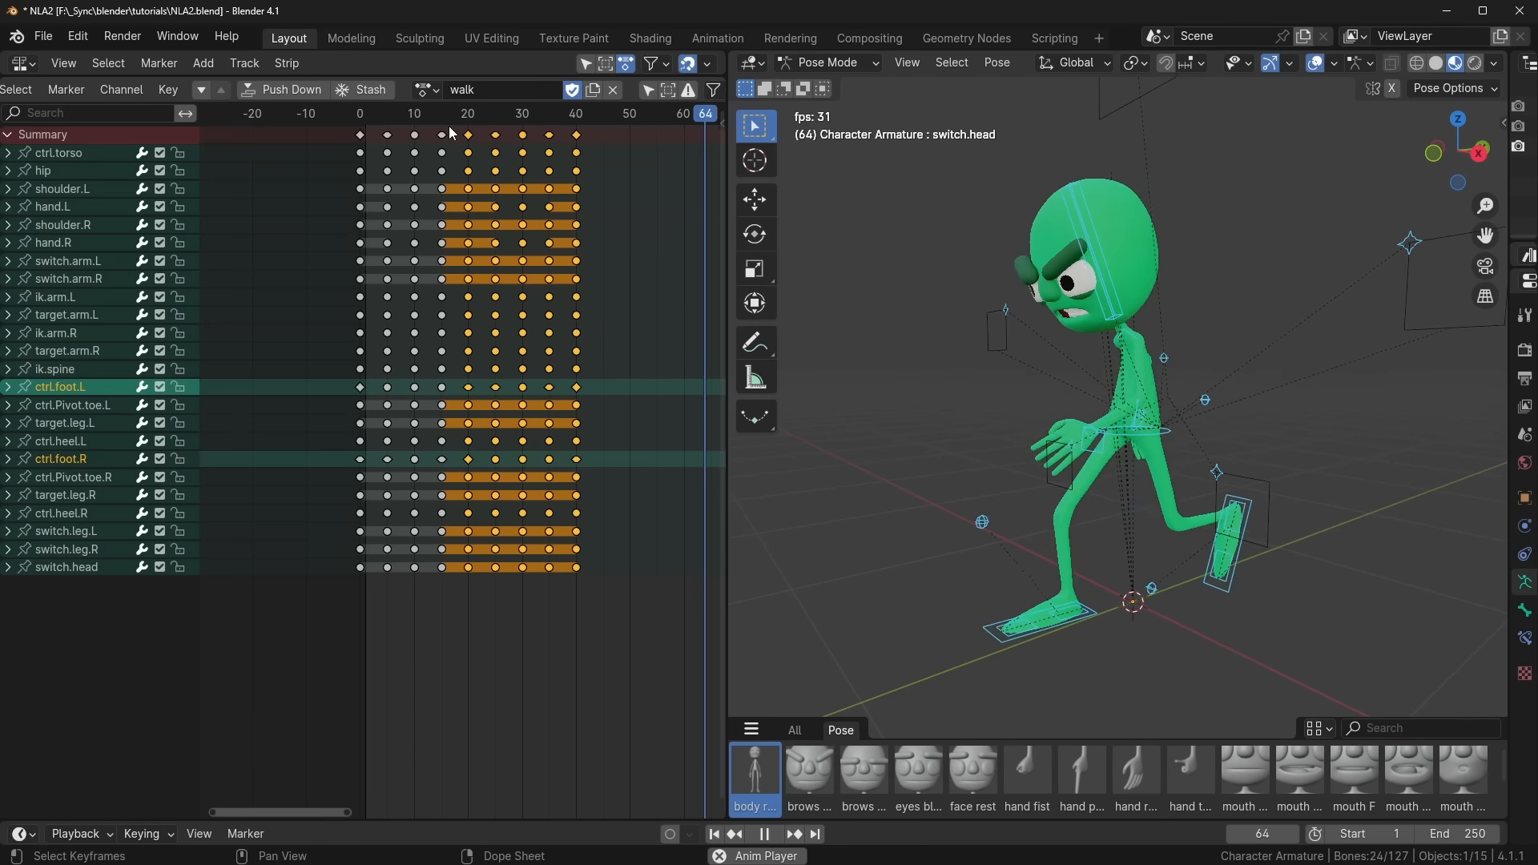
# Step: Switch the armature's active action from walk to dance
pyautogui.click(430, 90)
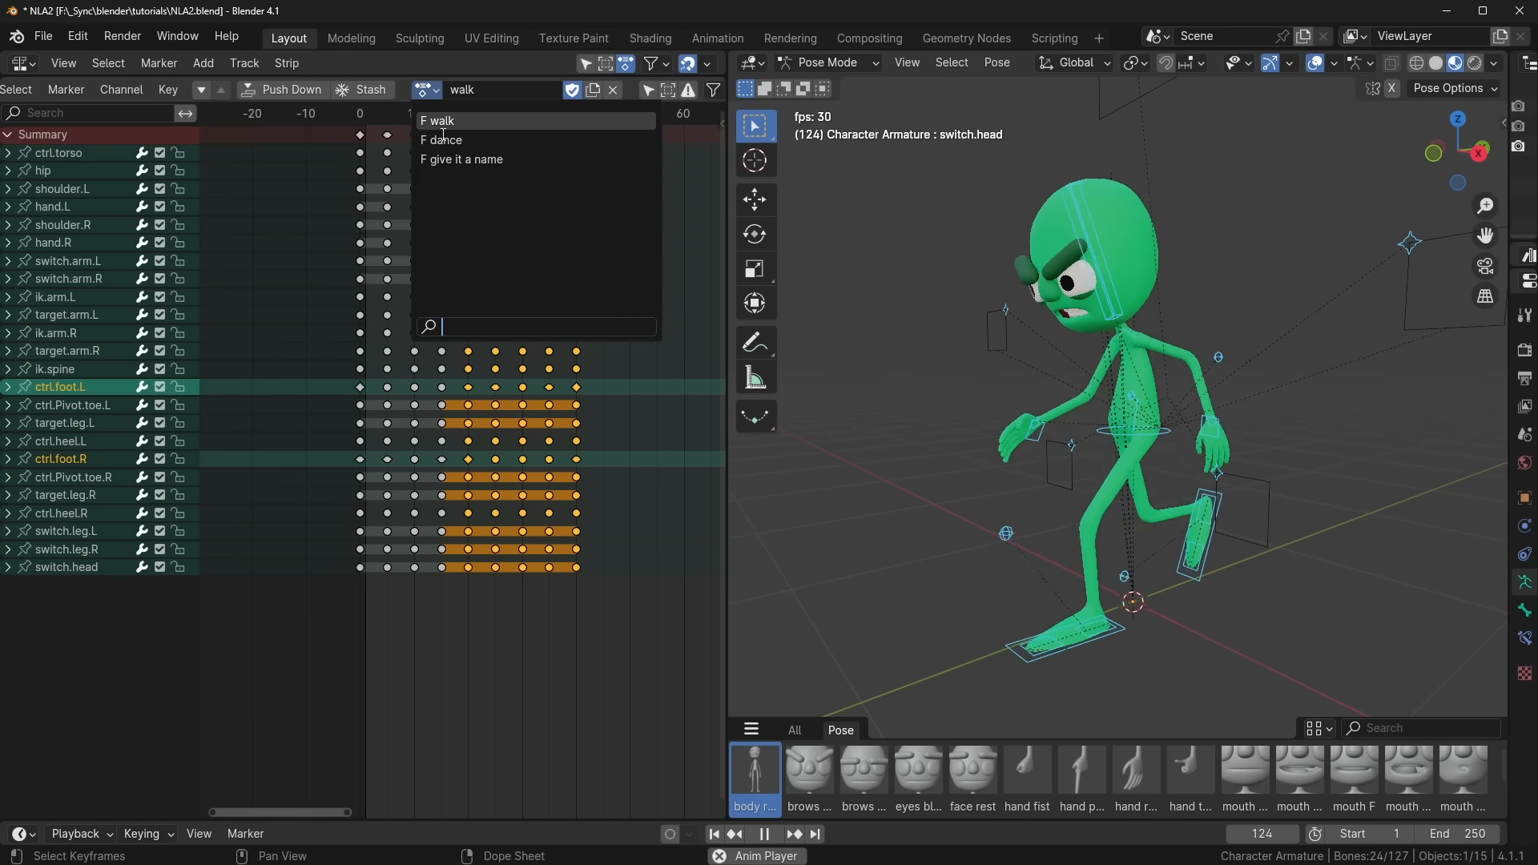
pyautogui.click(443, 139)
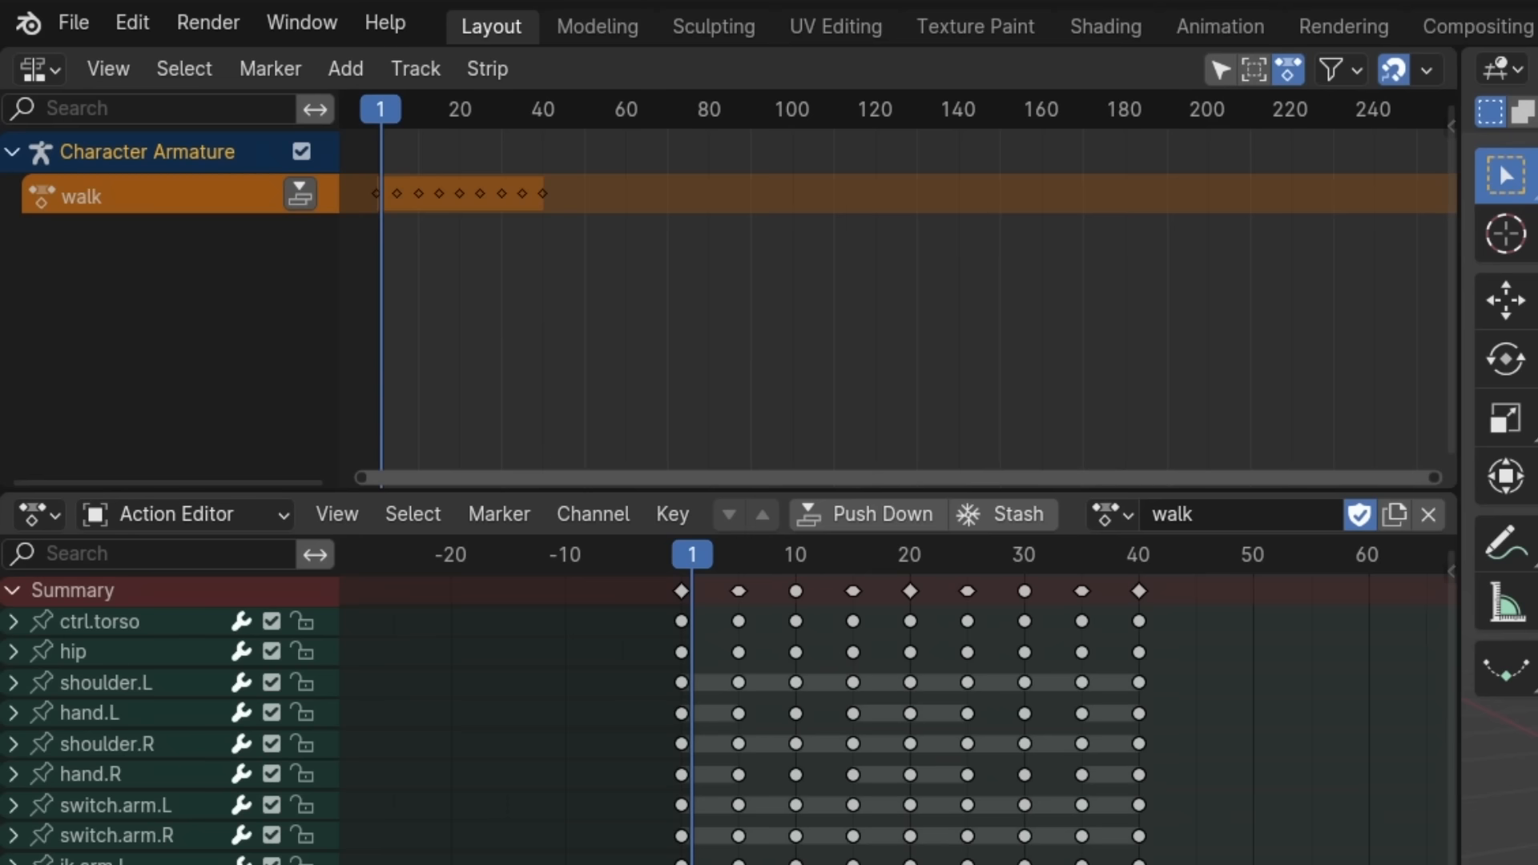
# Step: Push down the walk action and the dance action into separate NLA tracks
pyautogui.click(889, 514)
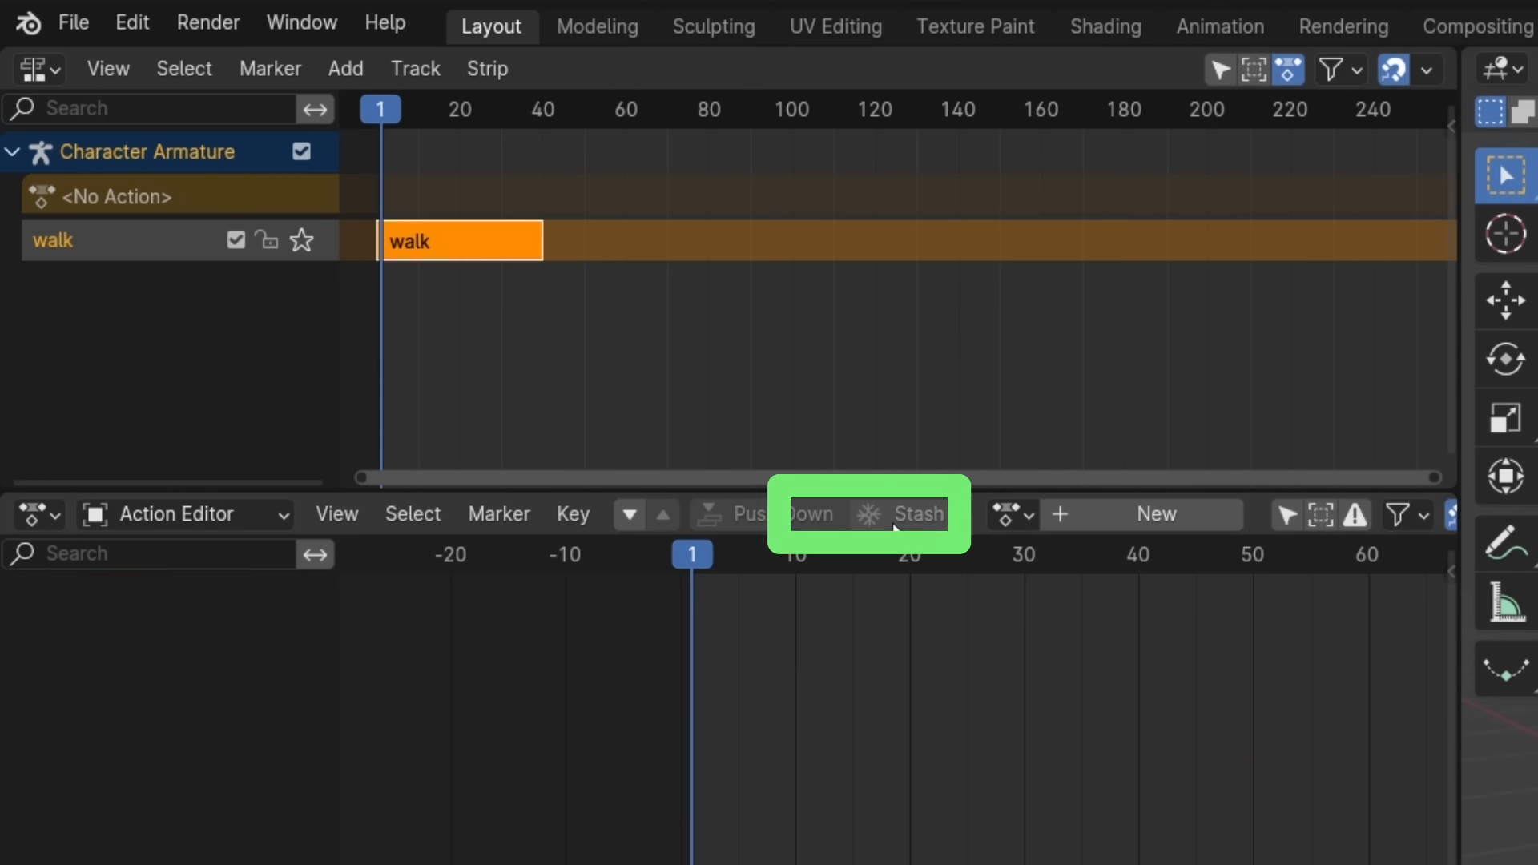
pyautogui.click(1014, 514)
pyautogui.click(1033, 598)
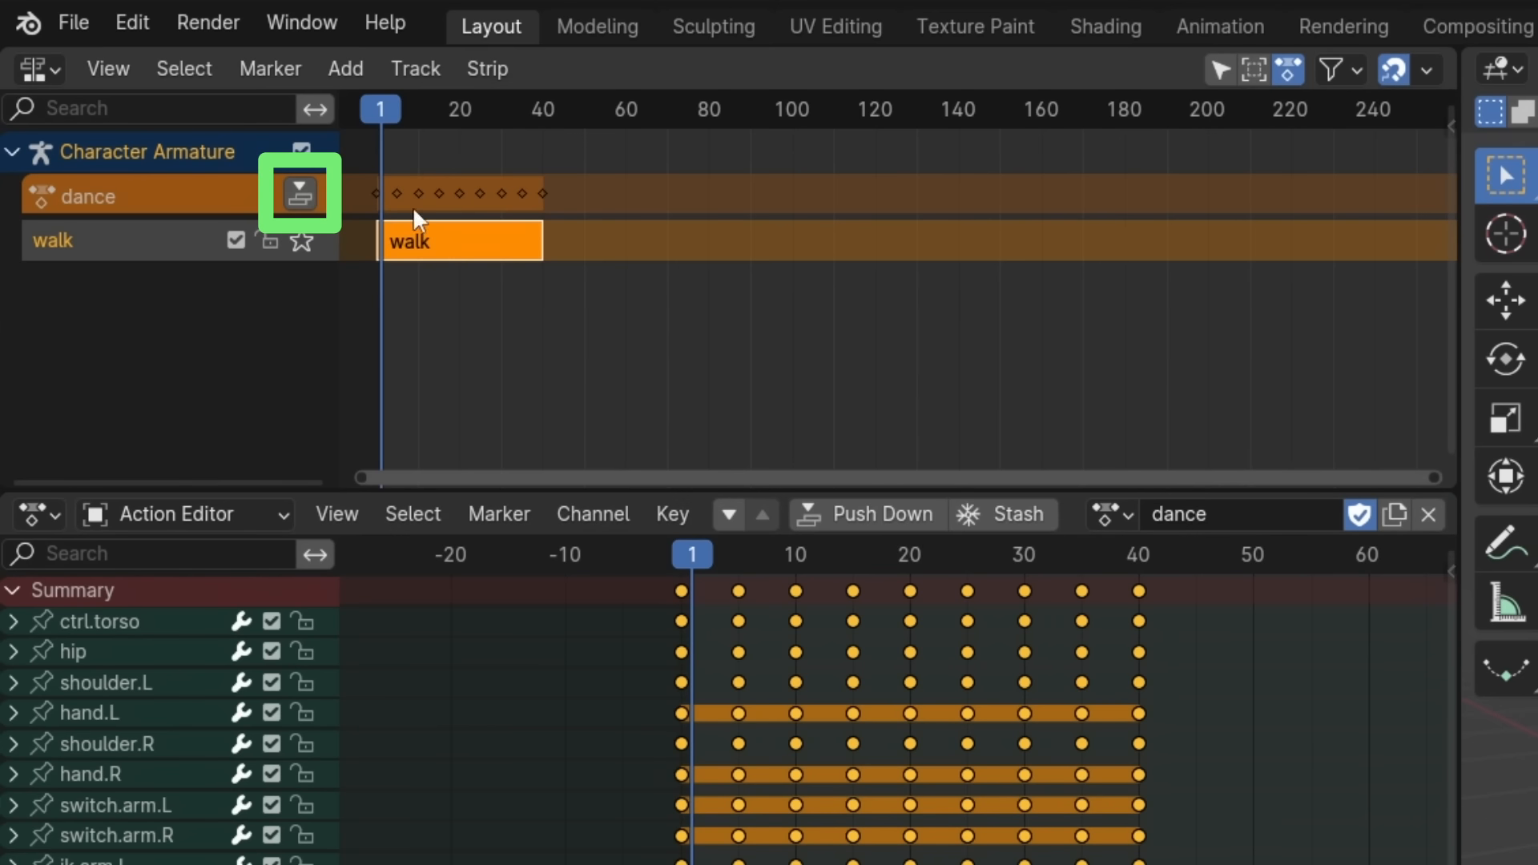
pyautogui.click(301, 193)
# Step: Try moving and scaling the dance strip along its track
pyautogui.press('g')
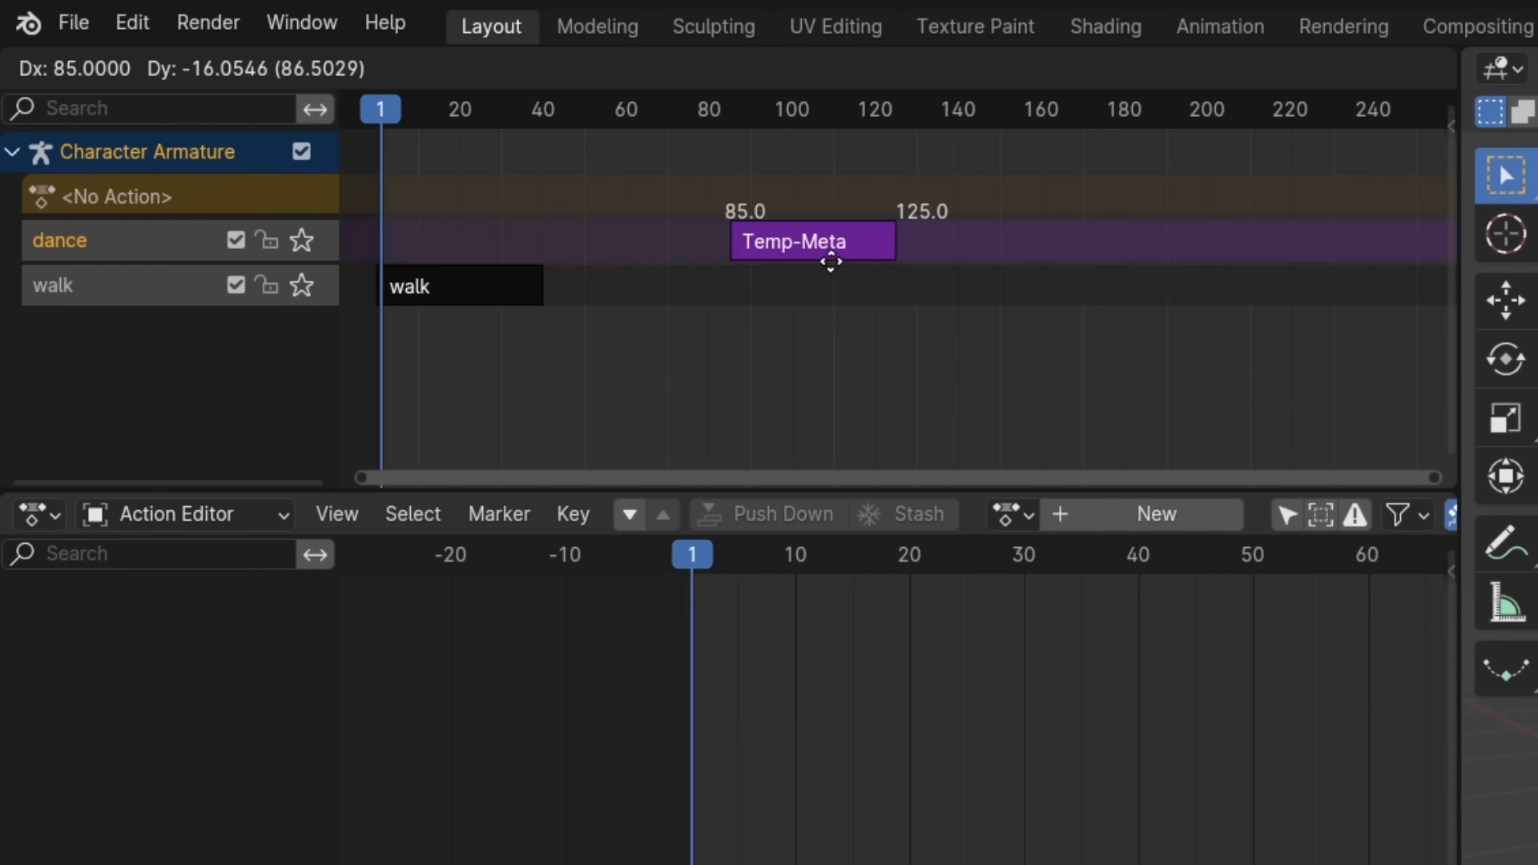
pyautogui.press('Escape')
pyautogui.press('g')
pyautogui.press('s')
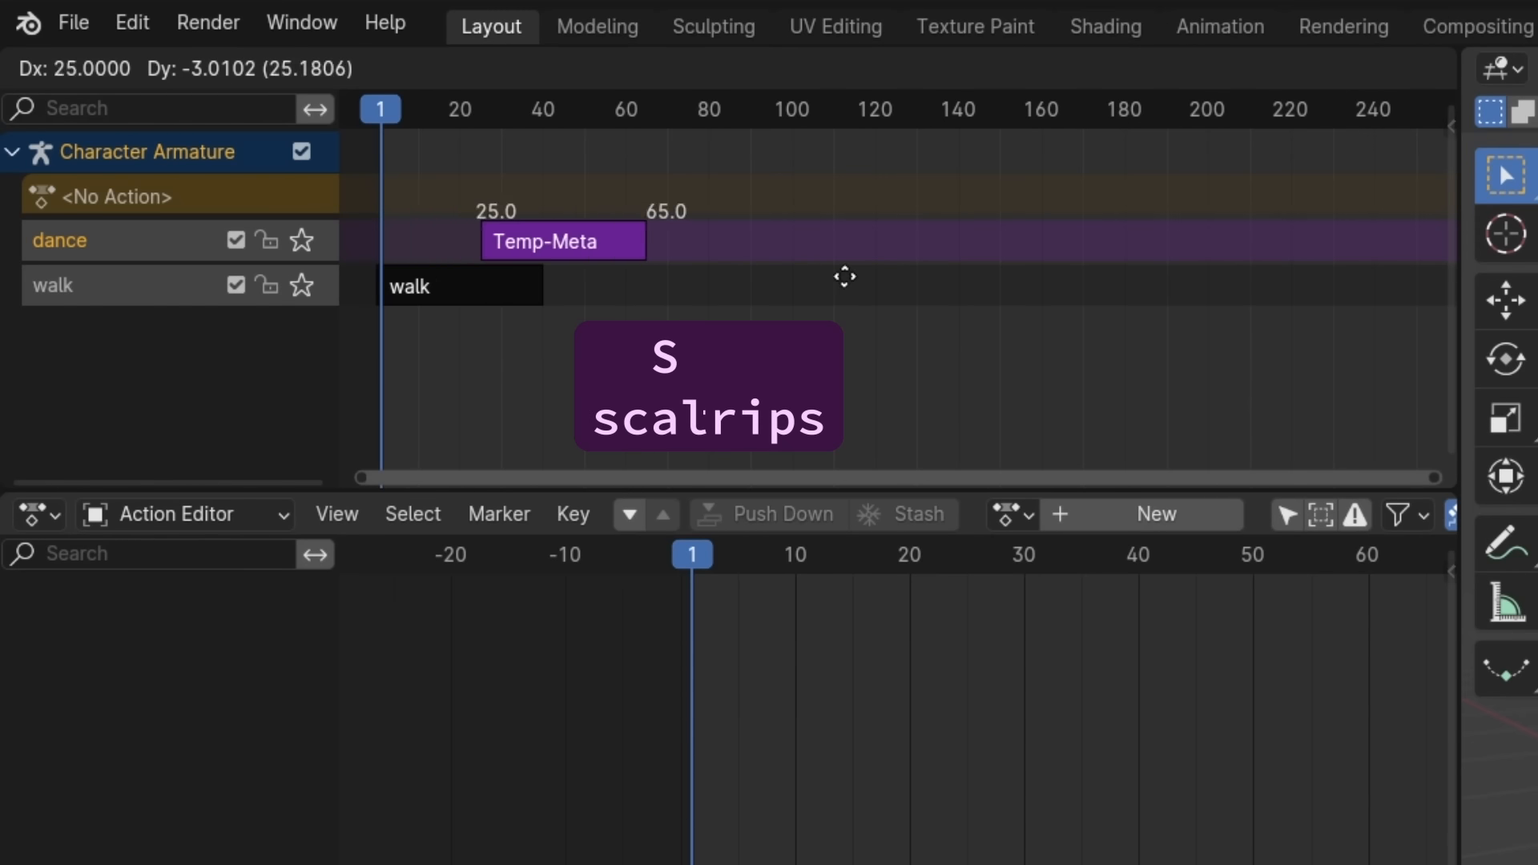
pyautogui.press('Return')
# Step: Try splitting the dance strip at frame 18 and moving the second piece away from the first
pyautogui.press('space')
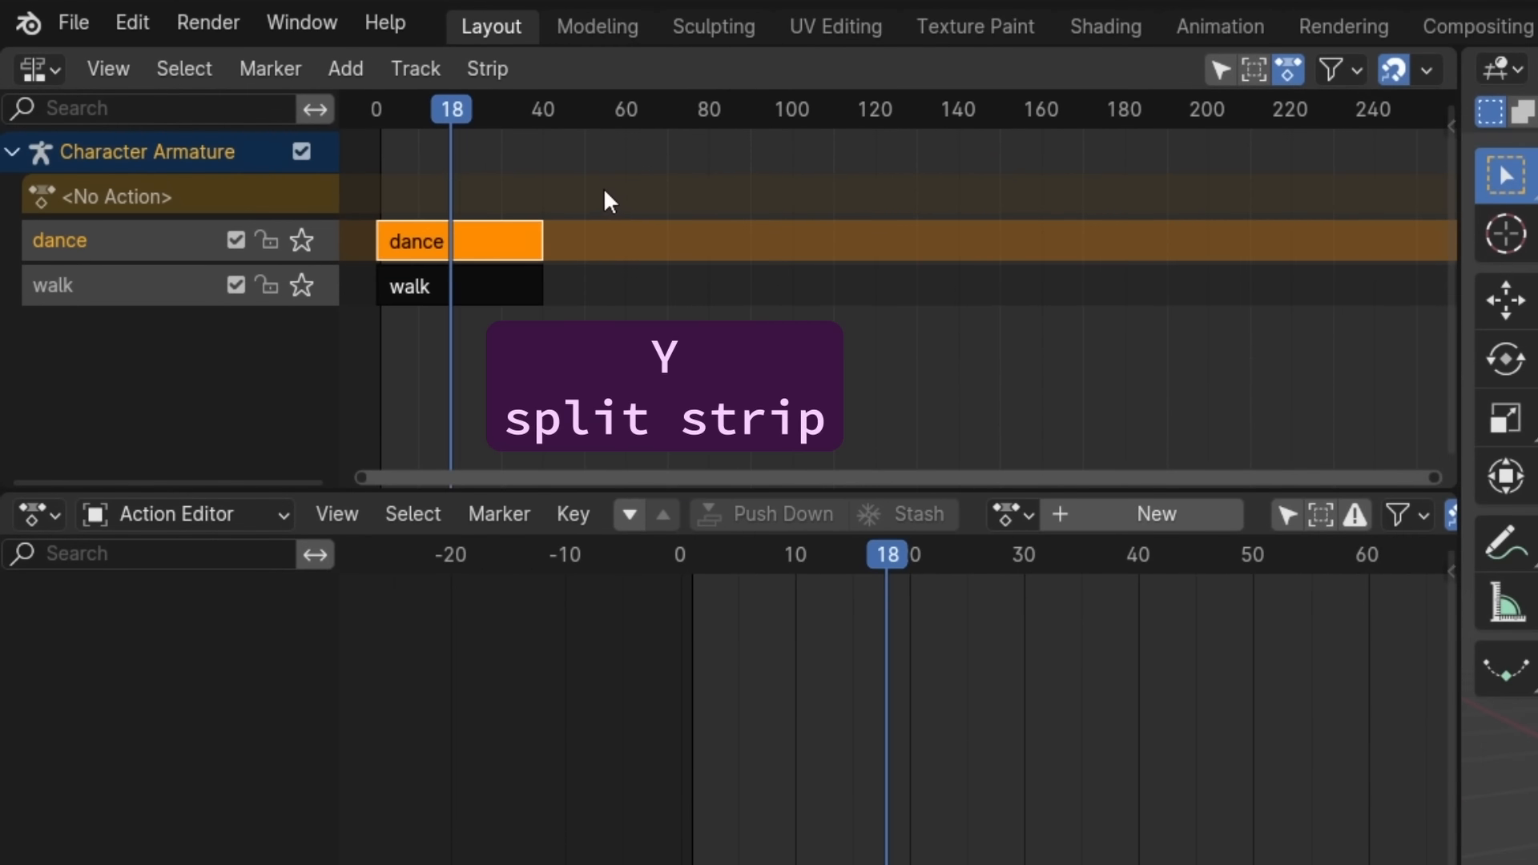
pyautogui.press('y')
pyautogui.click(325, 149)
pyautogui.click(528, 240)
pyautogui.press('g')
pyautogui.click(810, 316)
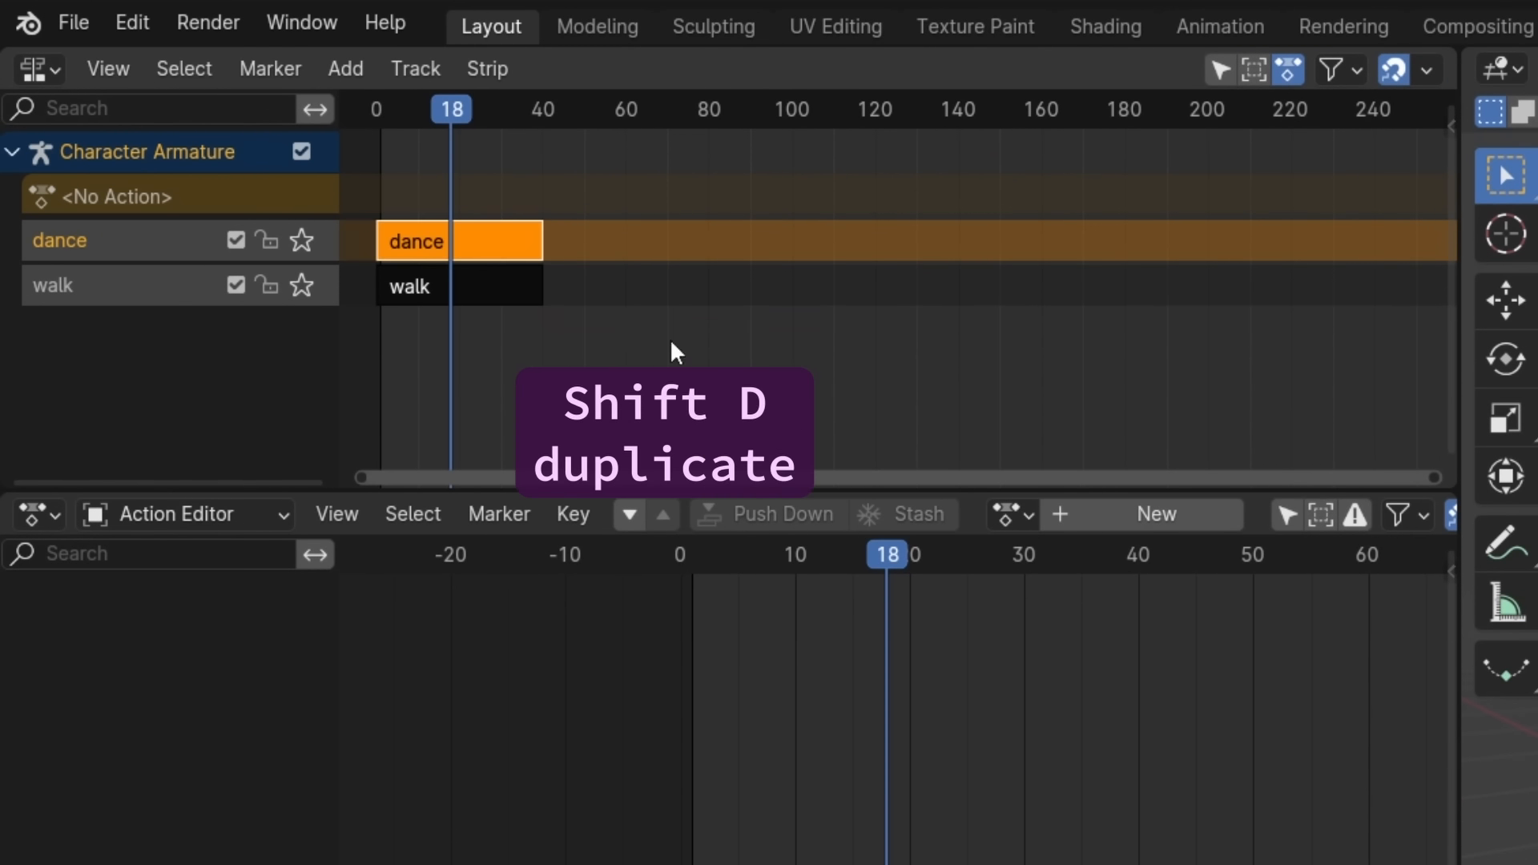
# Step: Duplicate the dance strip and place the copy in the dance track, starting at about frame 64
pyautogui.hotkey('shift', 'd')
pyautogui.click(796, 321)
pyautogui.press('g')
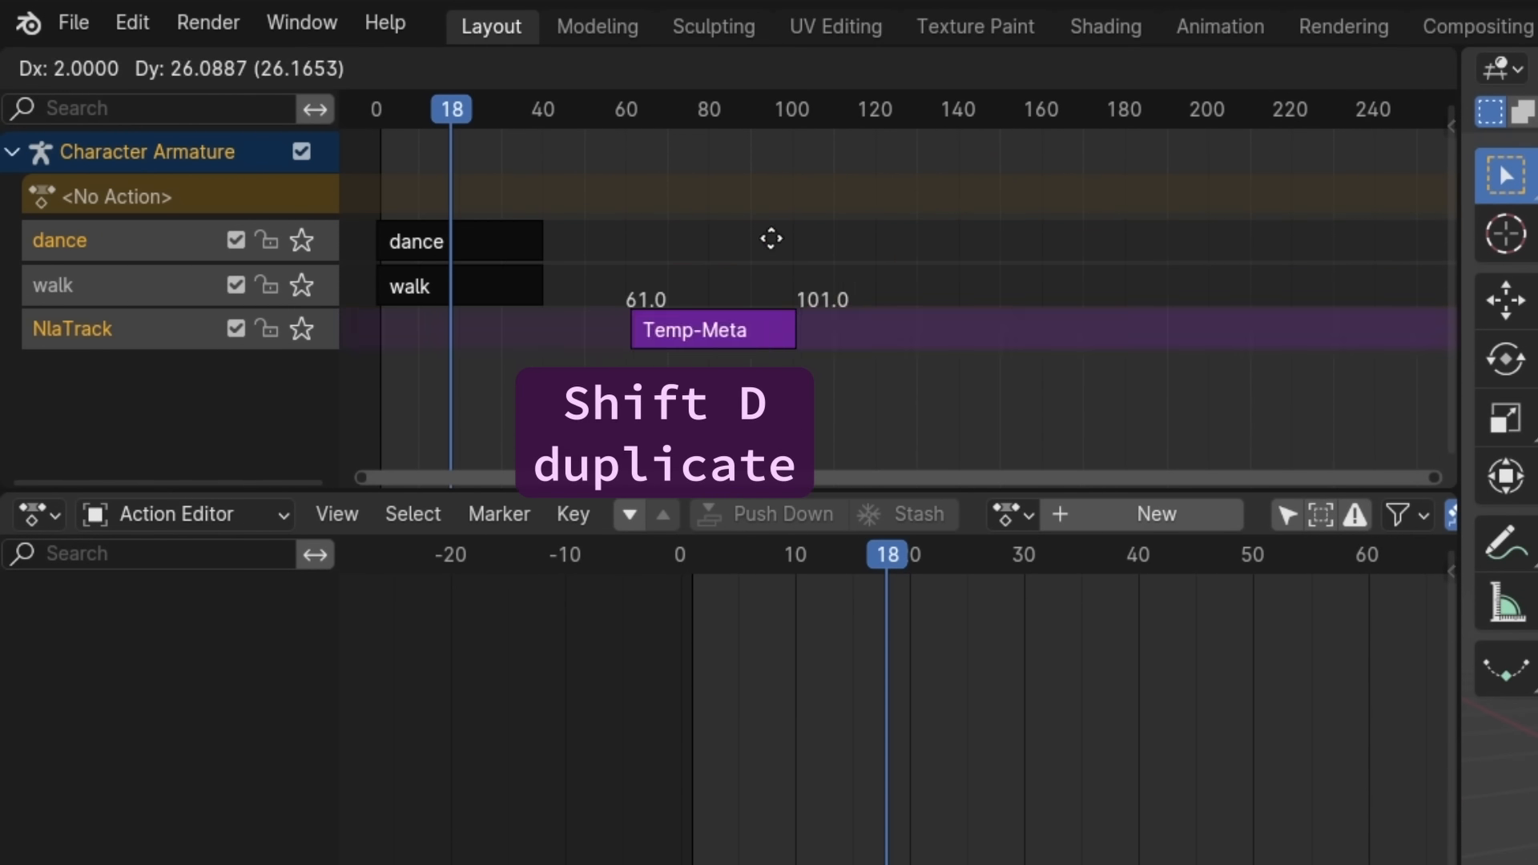
pyautogui.click(817, 359)
# Step: Select the original dance strip, load the dance action directly in the action editor, and unlink it again
pyautogui.click(511, 253)
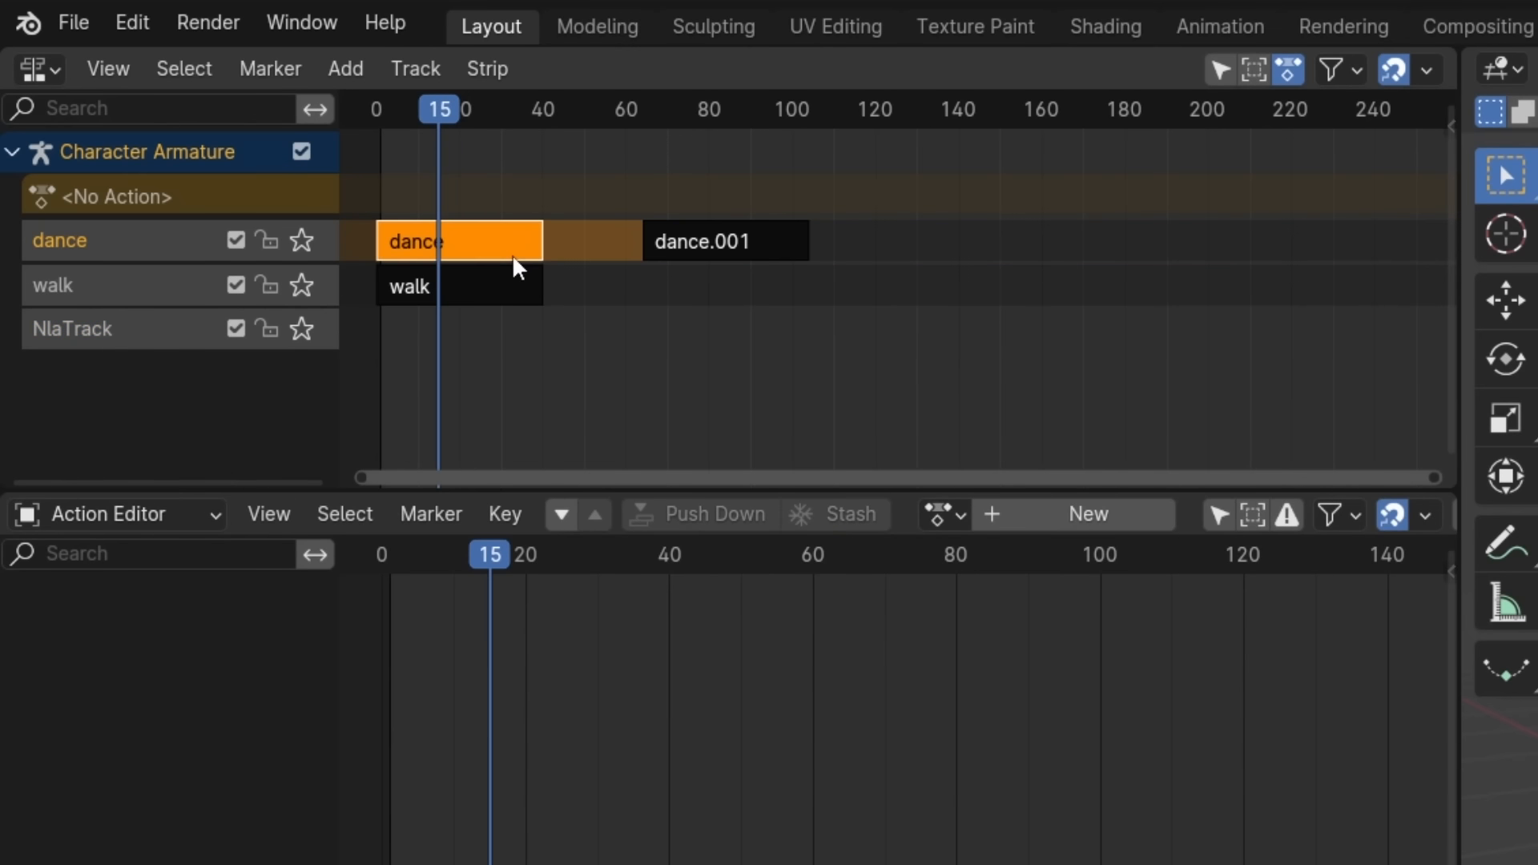
pyautogui.click(945, 513)
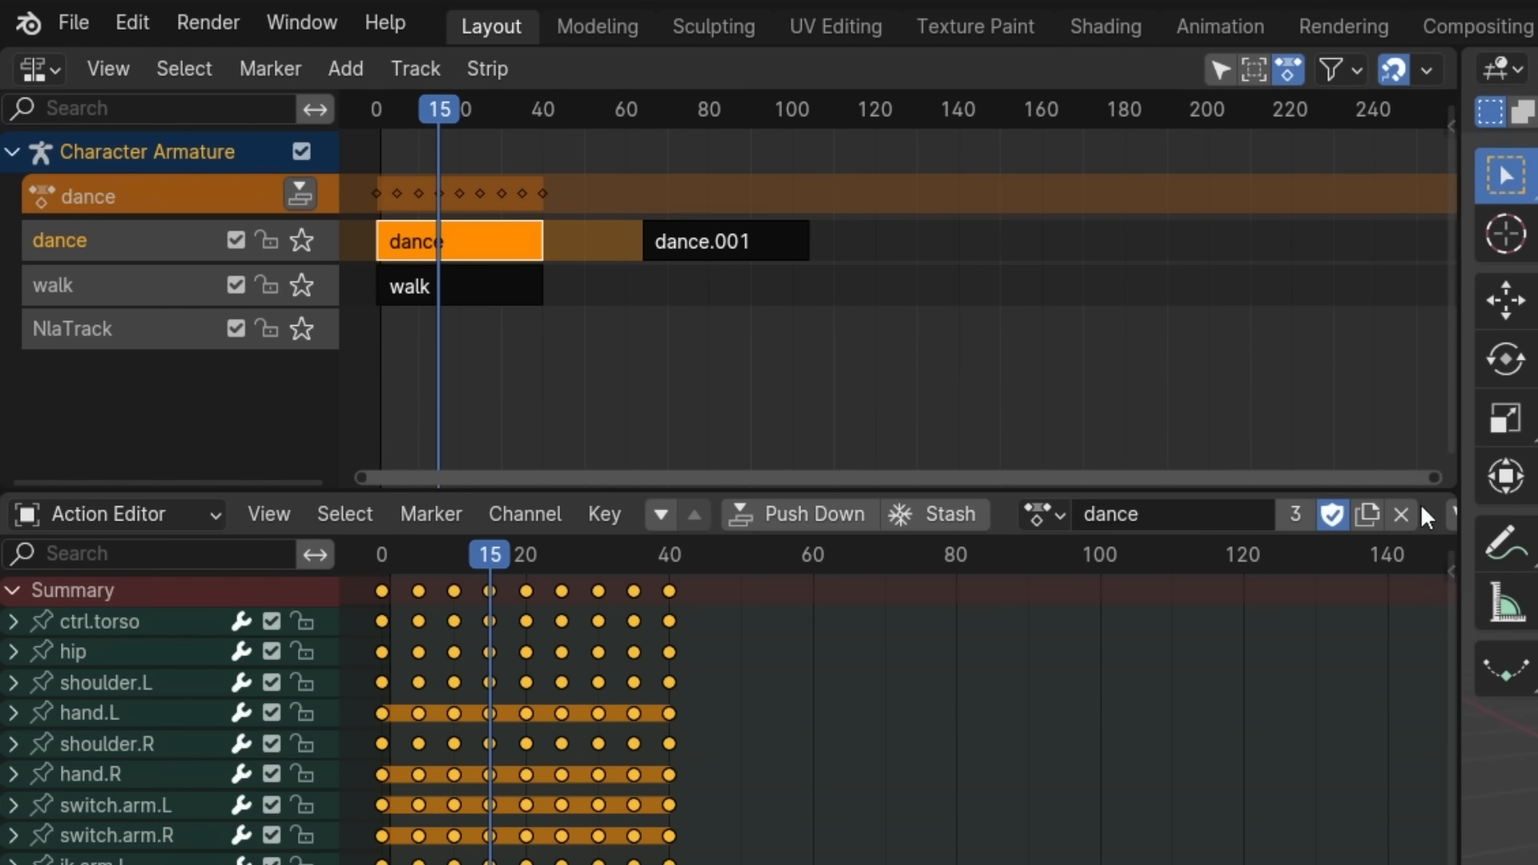
pyautogui.click(1401, 513)
# Step: Enter tweak mode on the original dance strip, try moving it, and exit tweak mode
pyautogui.press('Tab')
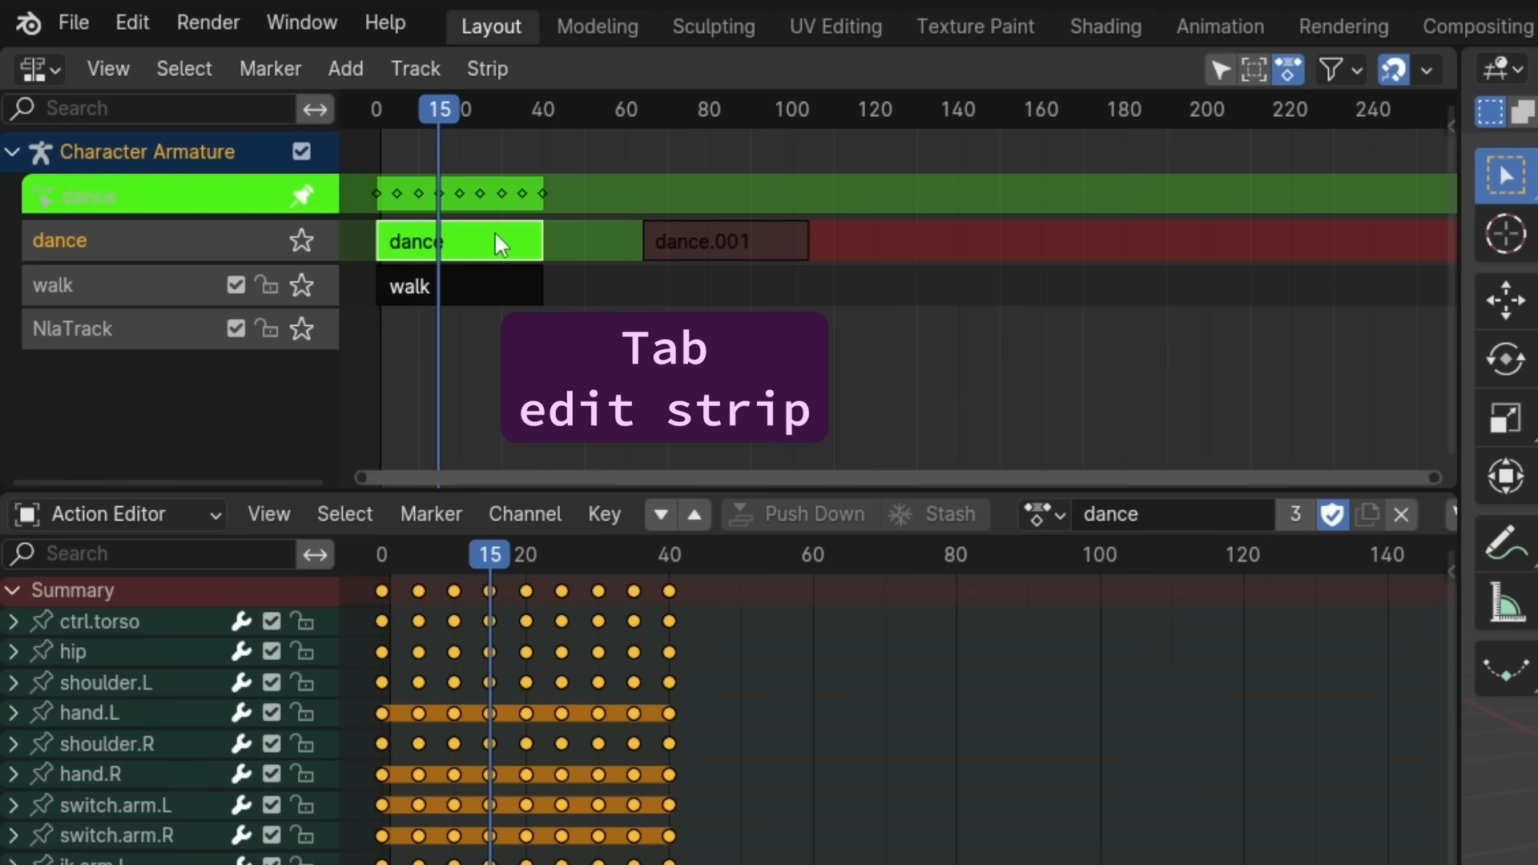
pyautogui.press('g')
pyautogui.press('Escape')
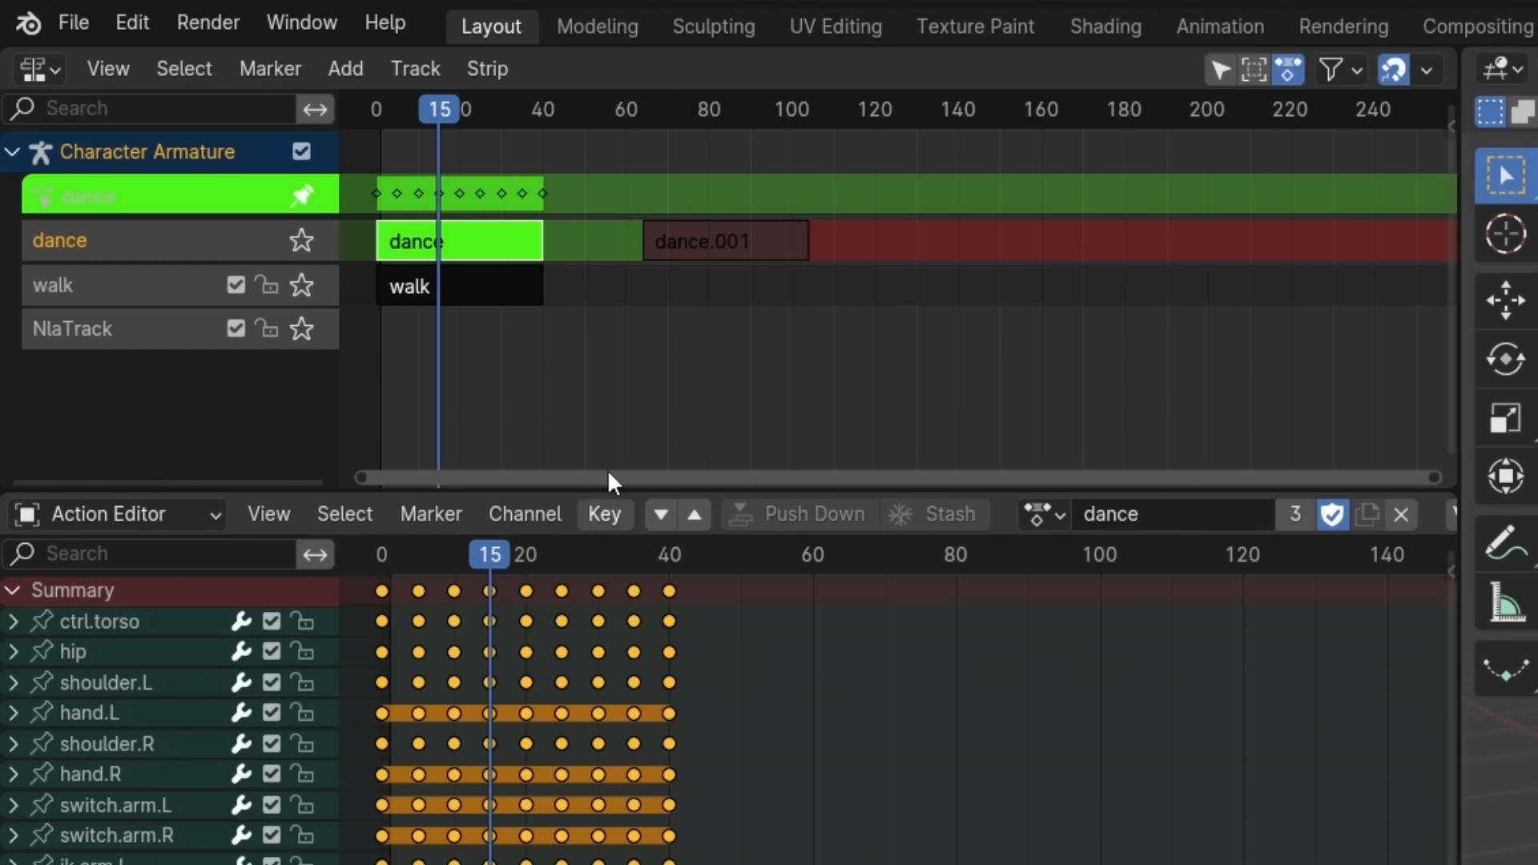
pyautogui.press('Tab')
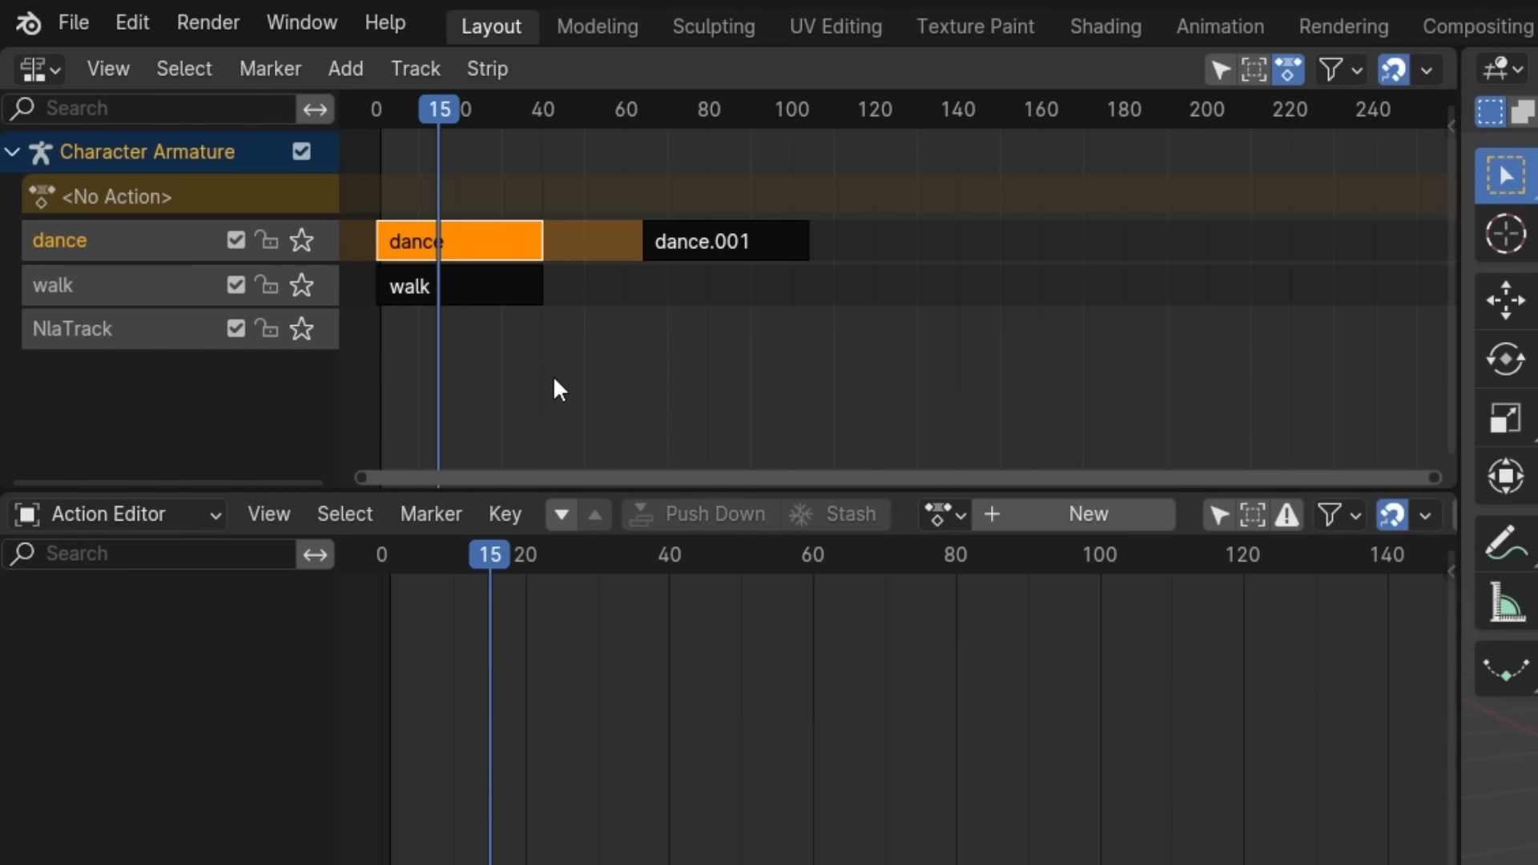
# Step: Reopen the dance strip for tweaking, try toggling the mode from the action editor, and leave tweak mode in the nonlinear animation editor
pyautogui.press('Tab')
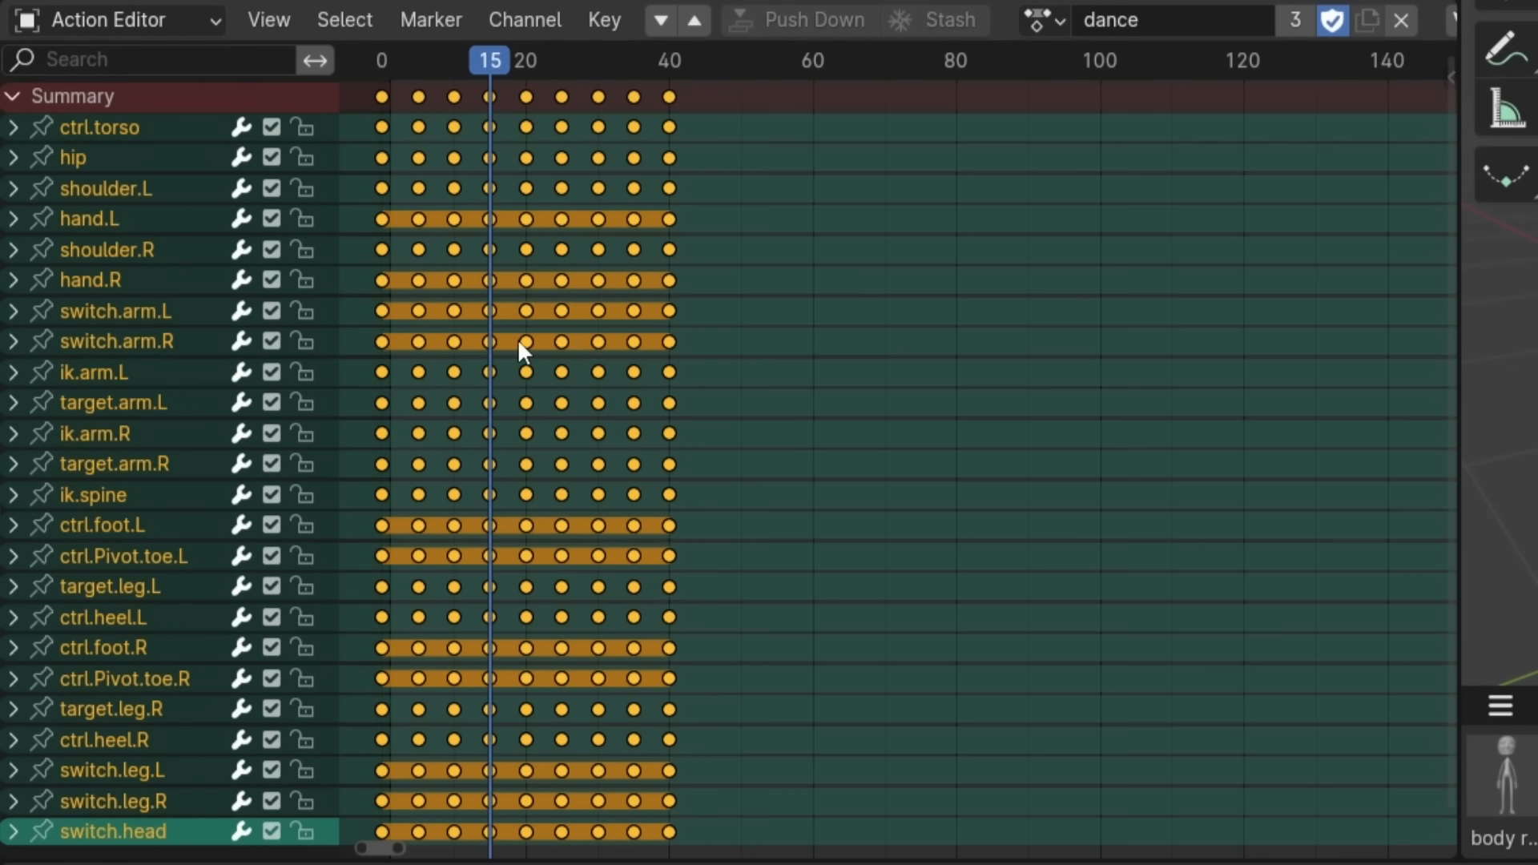
pyautogui.press('Tab')
pyautogui.press('Tab')
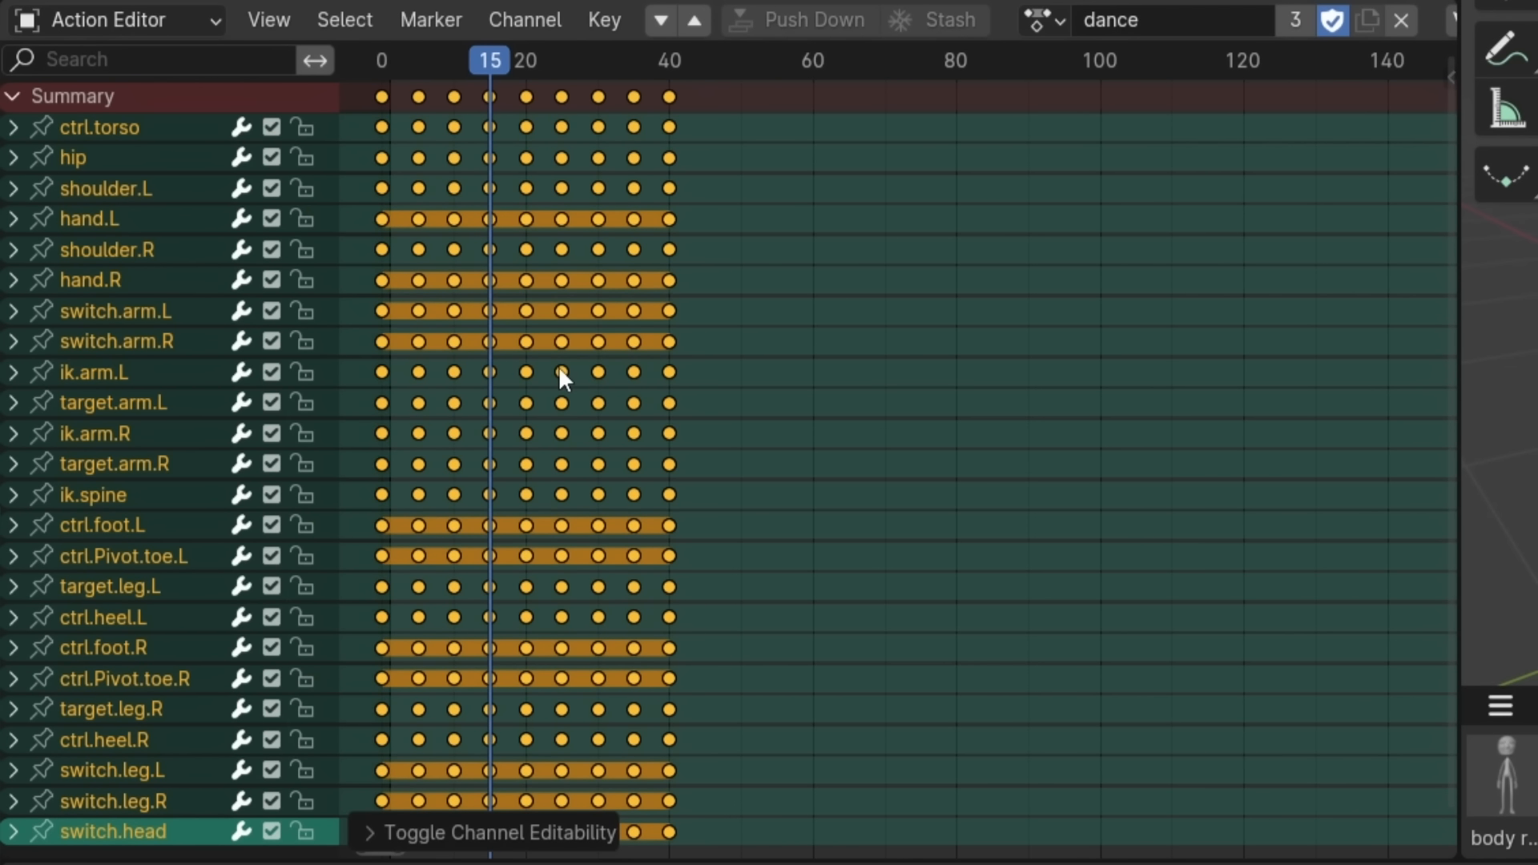
pyautogui.press('Tab')
pyautogui.press('Tab')
pyautogui.press('Tab')
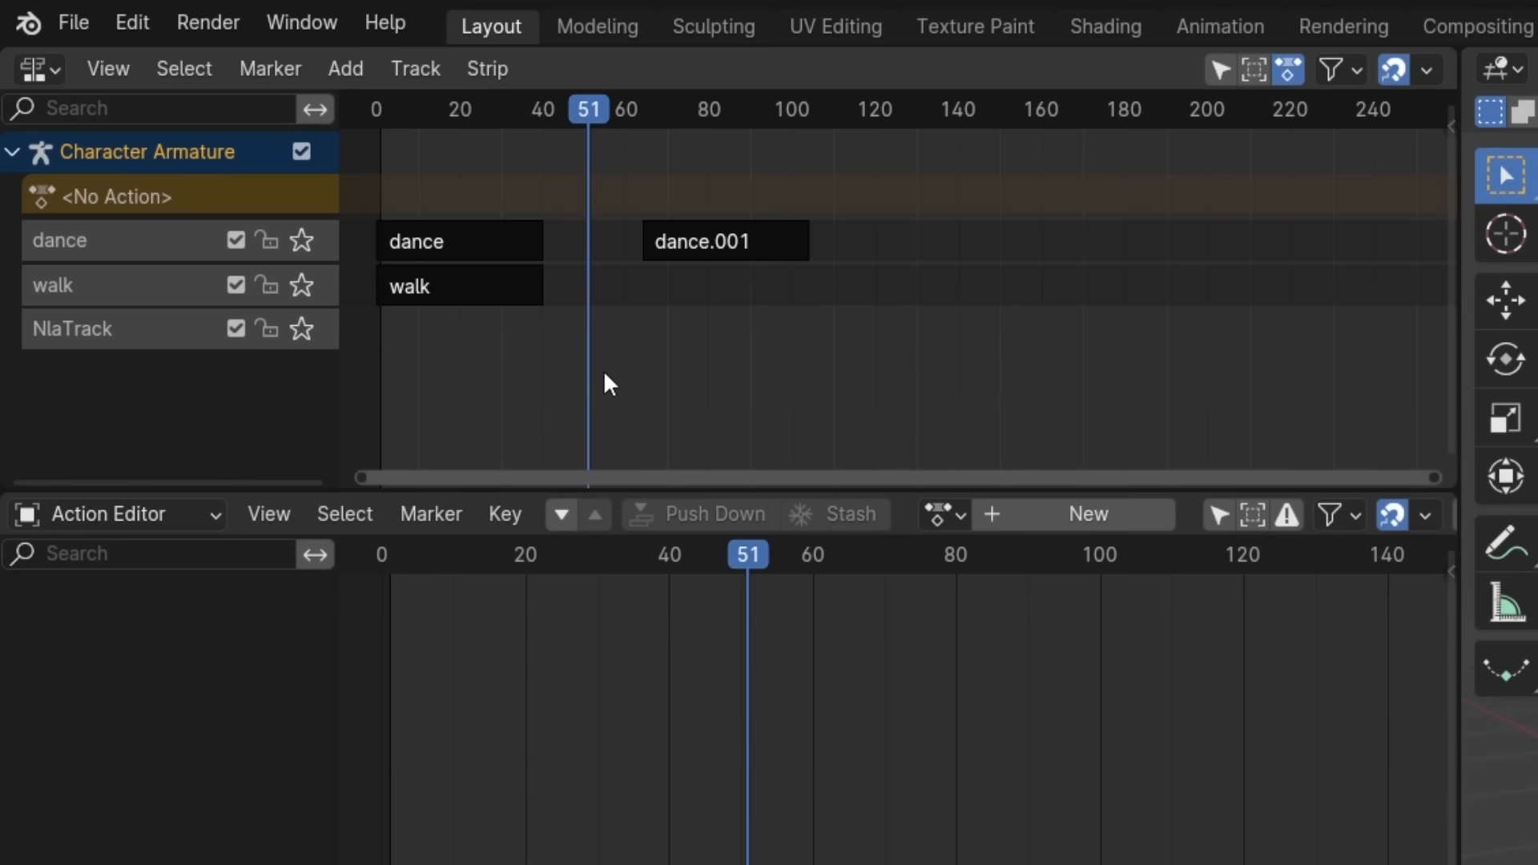
# Step: Add another walk action strip at frame 51 in the walk track and create a new empty track
pyautogui.hotkey('shift', 'a')
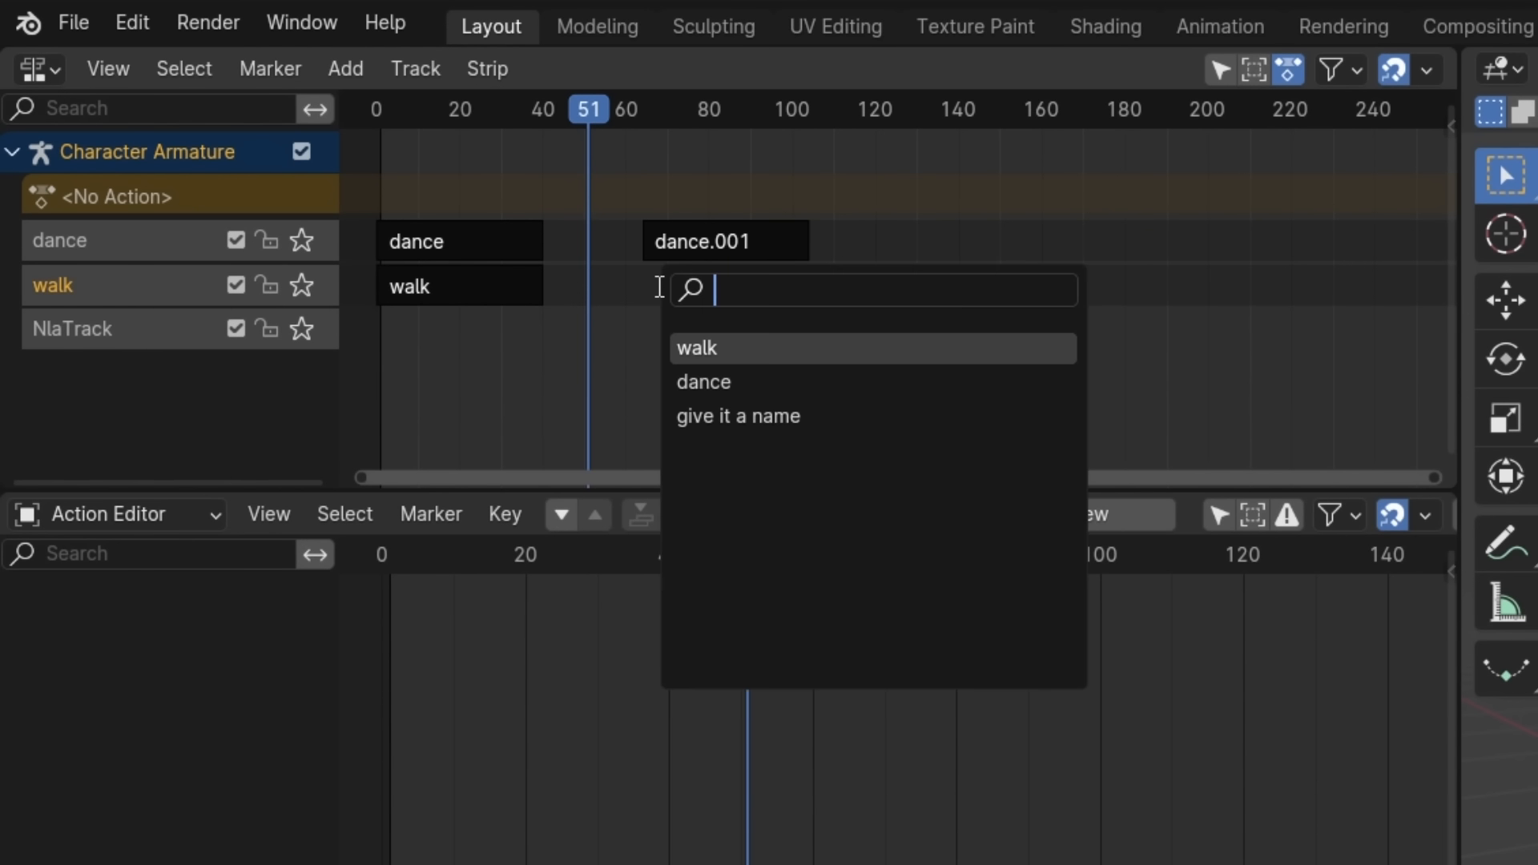
pyautogui.click(744, 364)
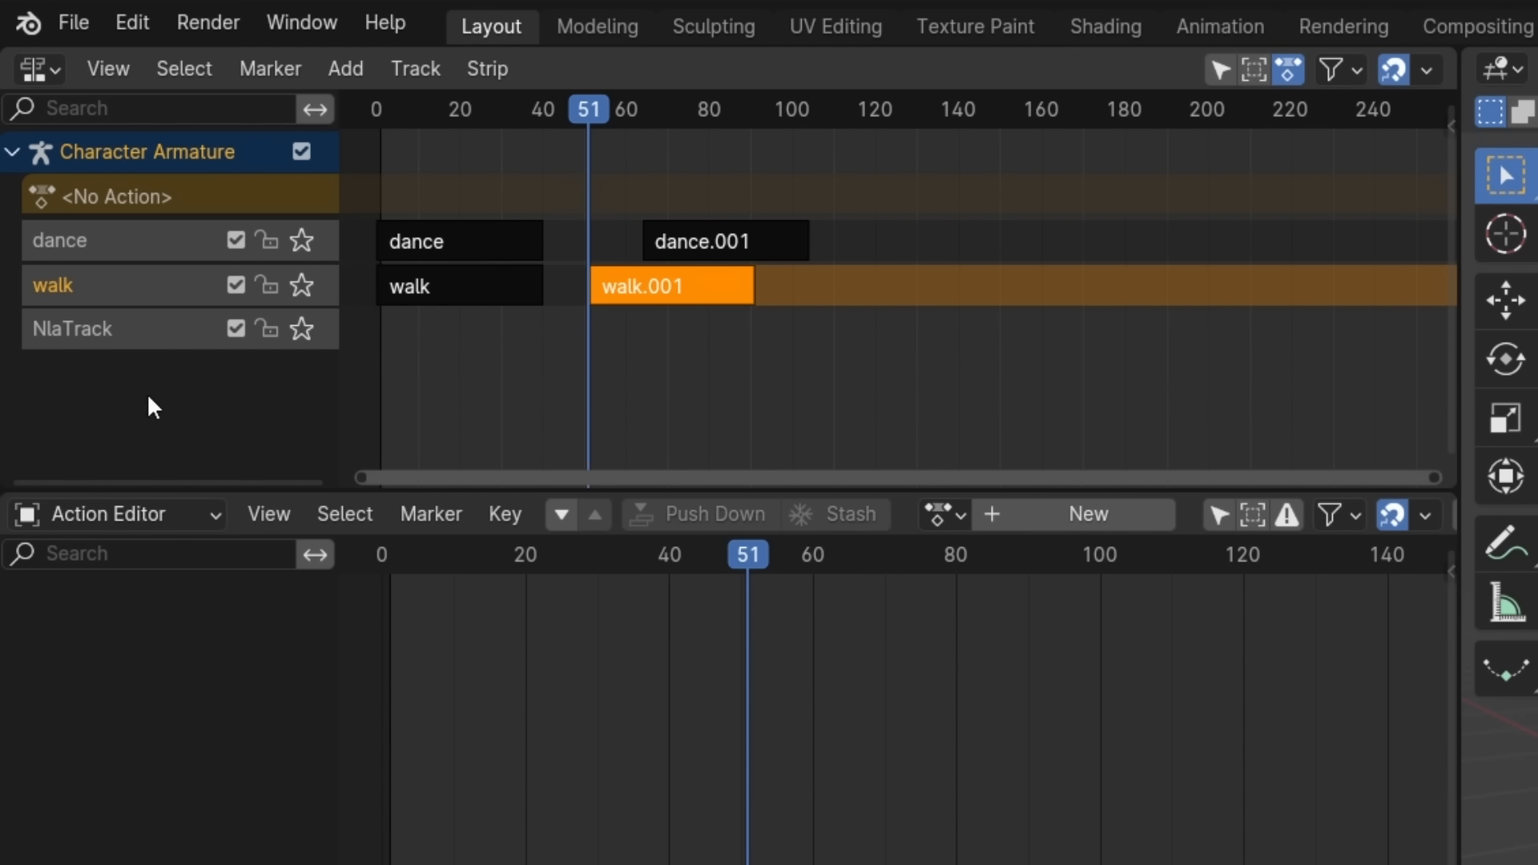
pyautogui.hotkey('shift', 'a')
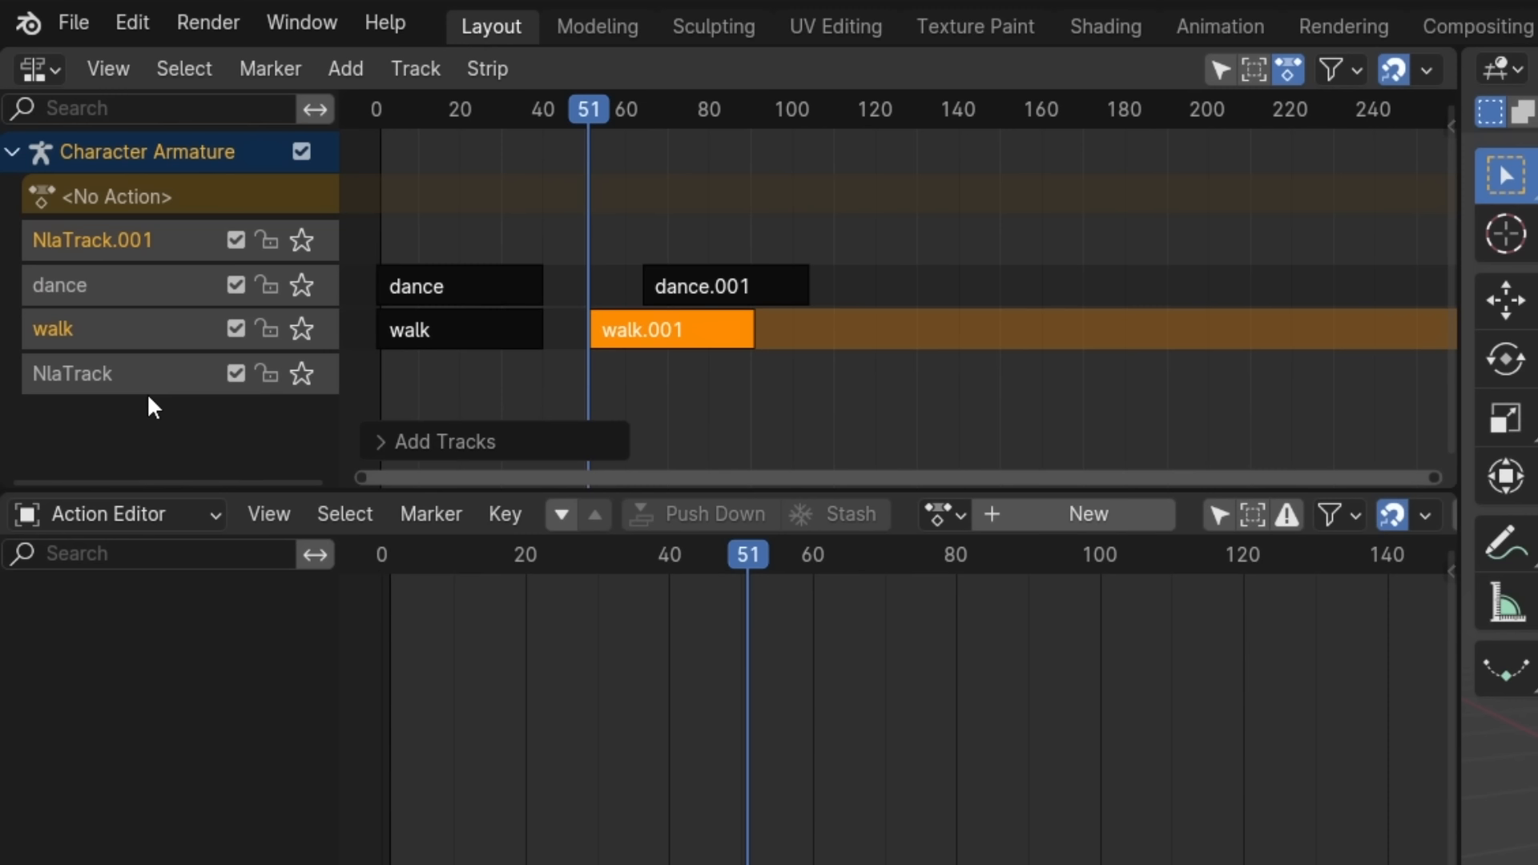
# Step: Move the new empty track to the end of the track stack, reordering it up and back down once
pyautogui.rightClick(163, 239)
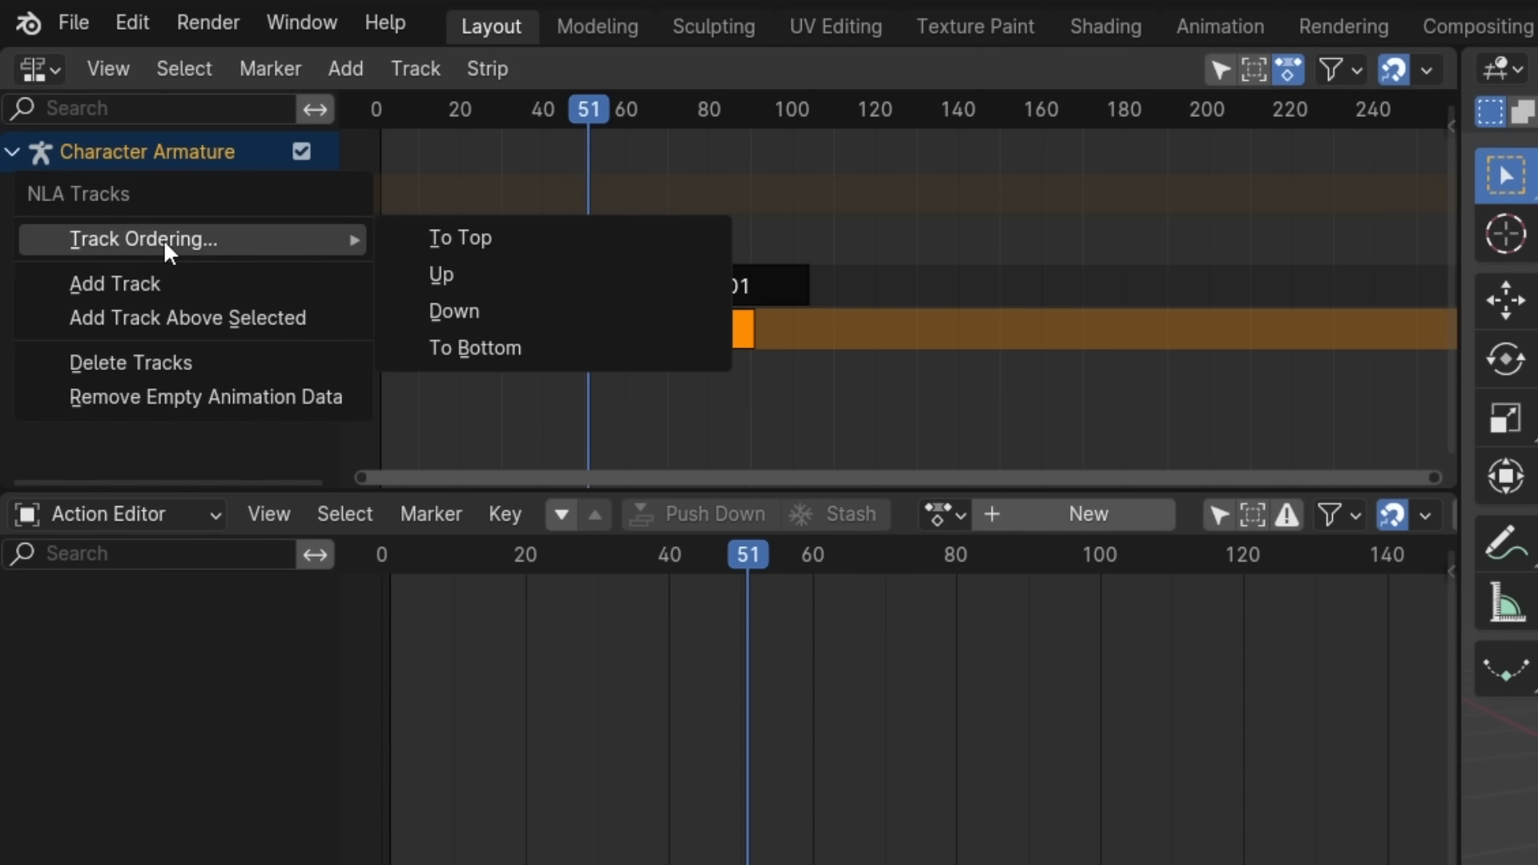
pyautogui.click(512, 316)
pyautogui.press('pagedown')
pyautogui.press('pagedown')
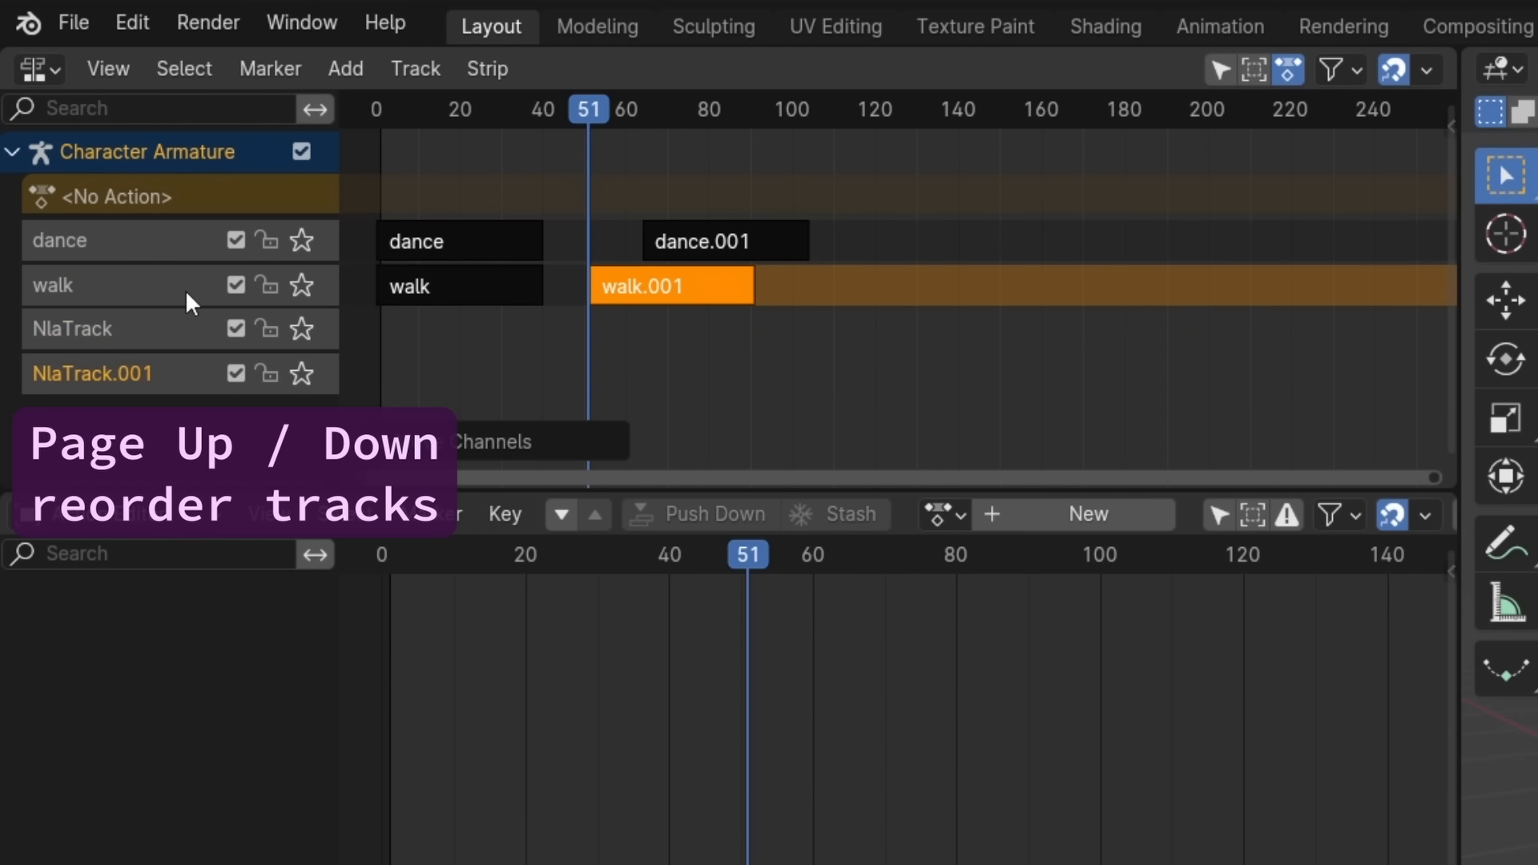
pyautogui.press('pageup')
pyautogui.press('pageup')
pyautogui.press('pageup')
pyautogui.press('pagedown')
pyautogui.press('pagedown')
pyautogui.press('pagedown')
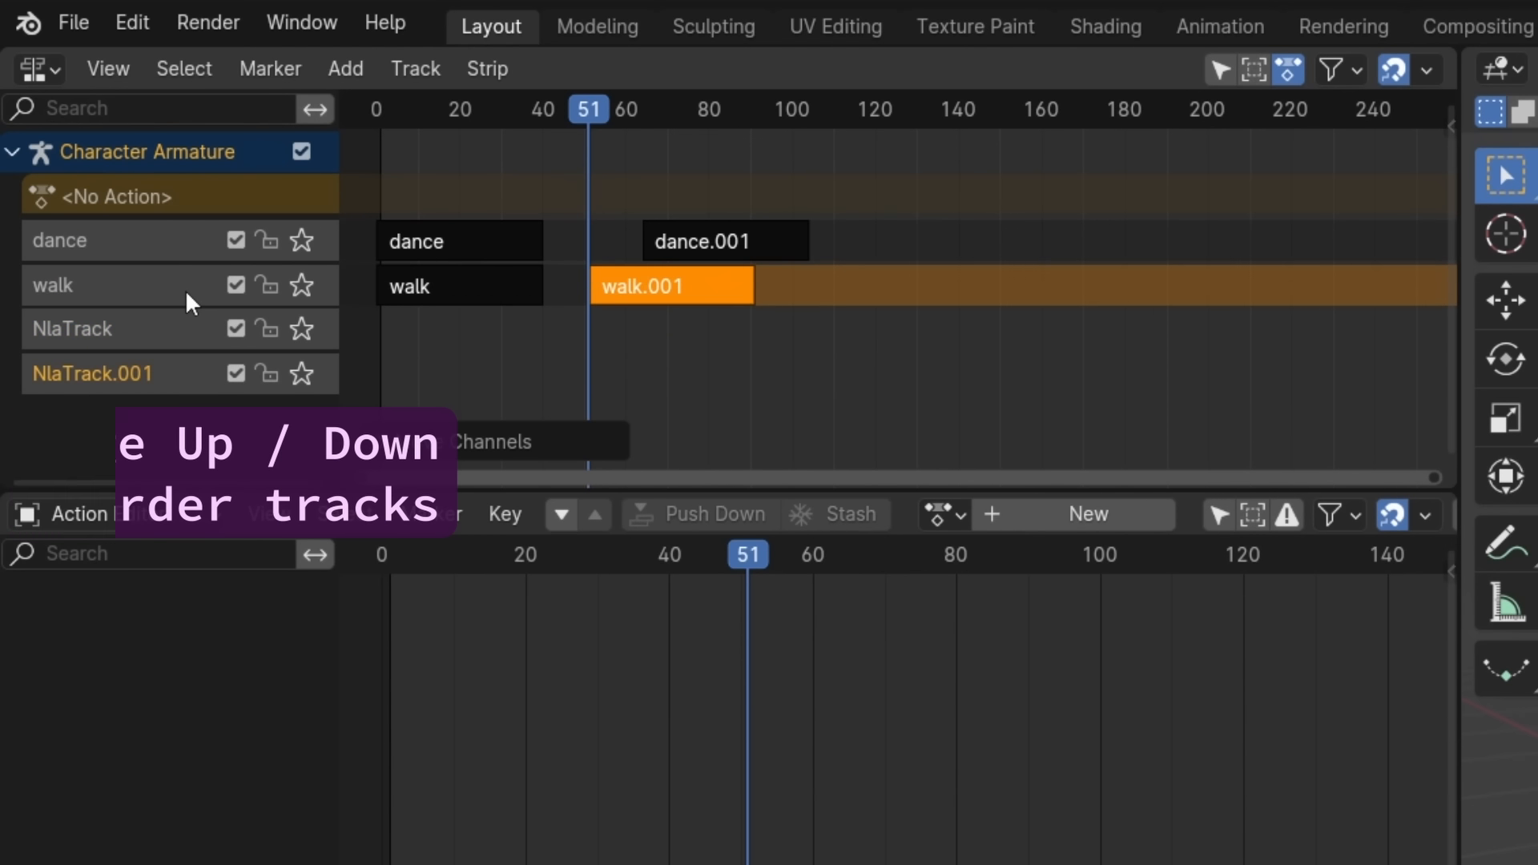
# Step: Delete the two empty tracks, NlaTrack.001 and NlaTrack
pyautogui.click(114, 370)
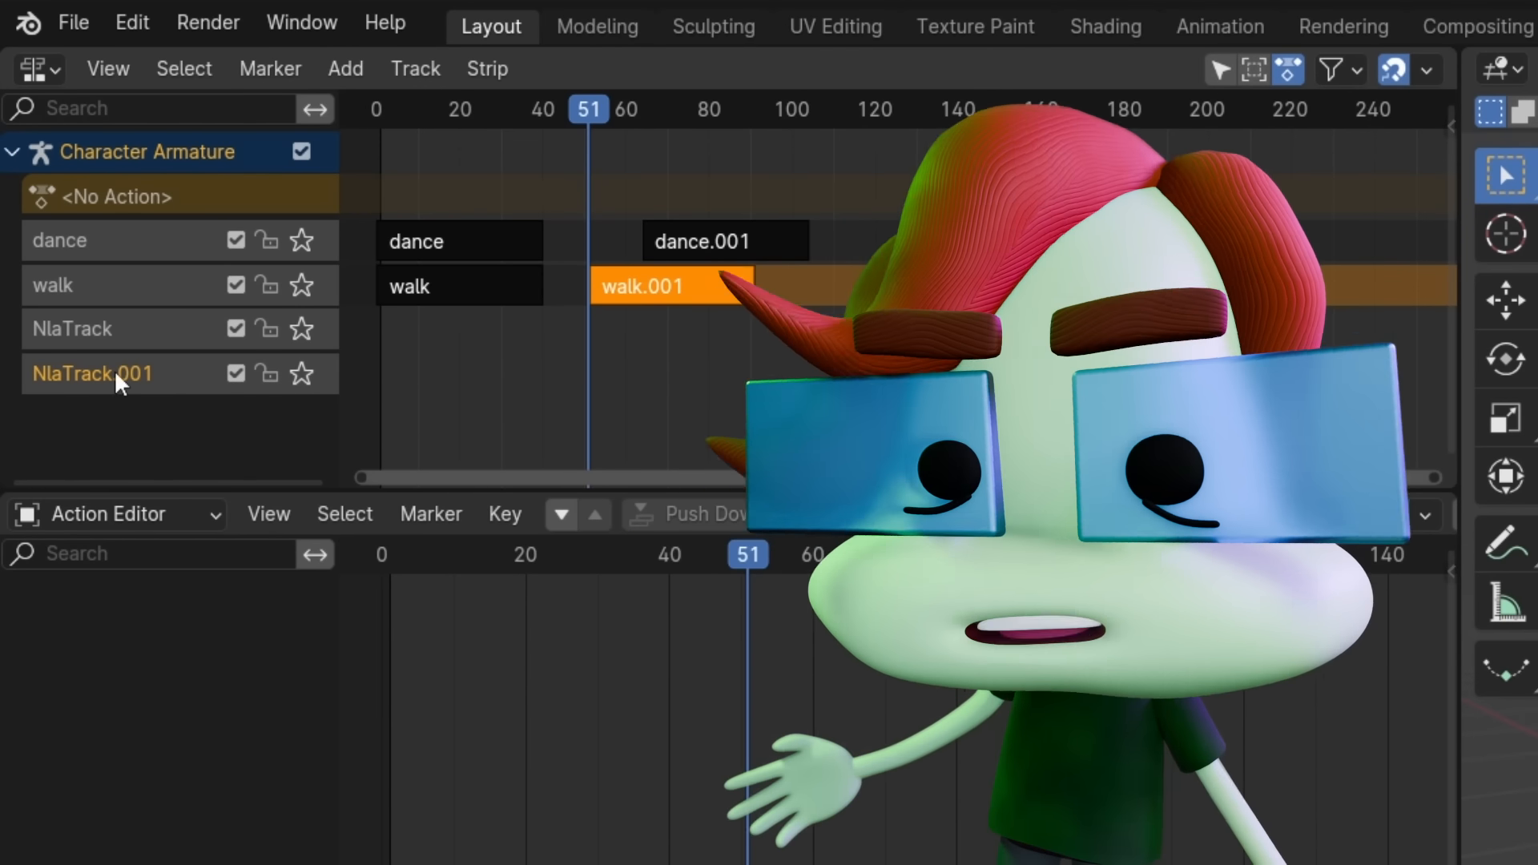
pyautogui.press('x')
pyautogui.click(113, 336)
pyautogui.press('x')
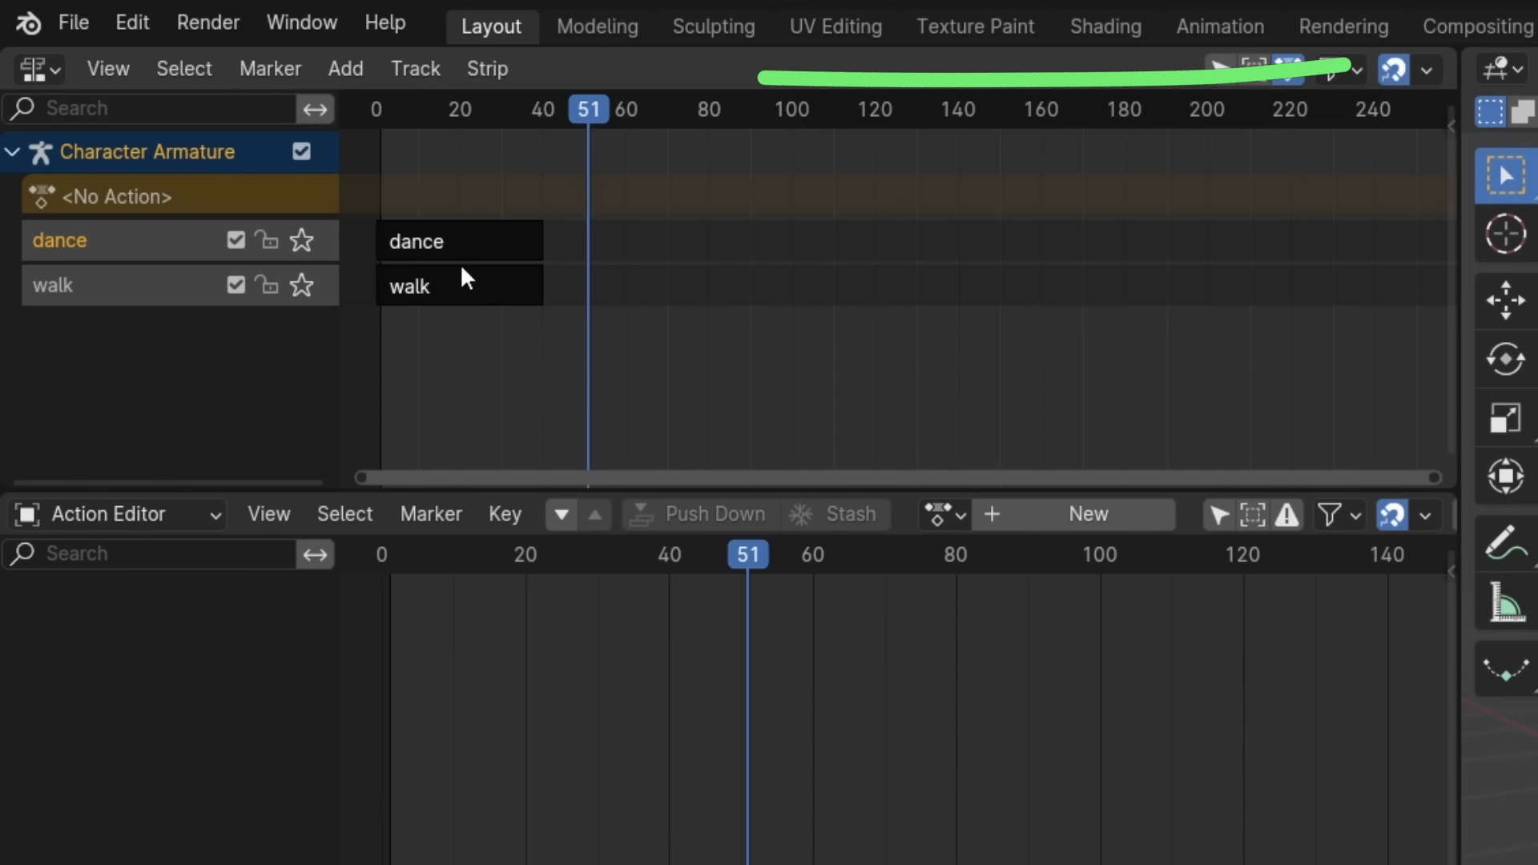
# Step: Add the command that moves a track down to the Quick Favorites and call up the favorites
pyautogui.click(346, 68)
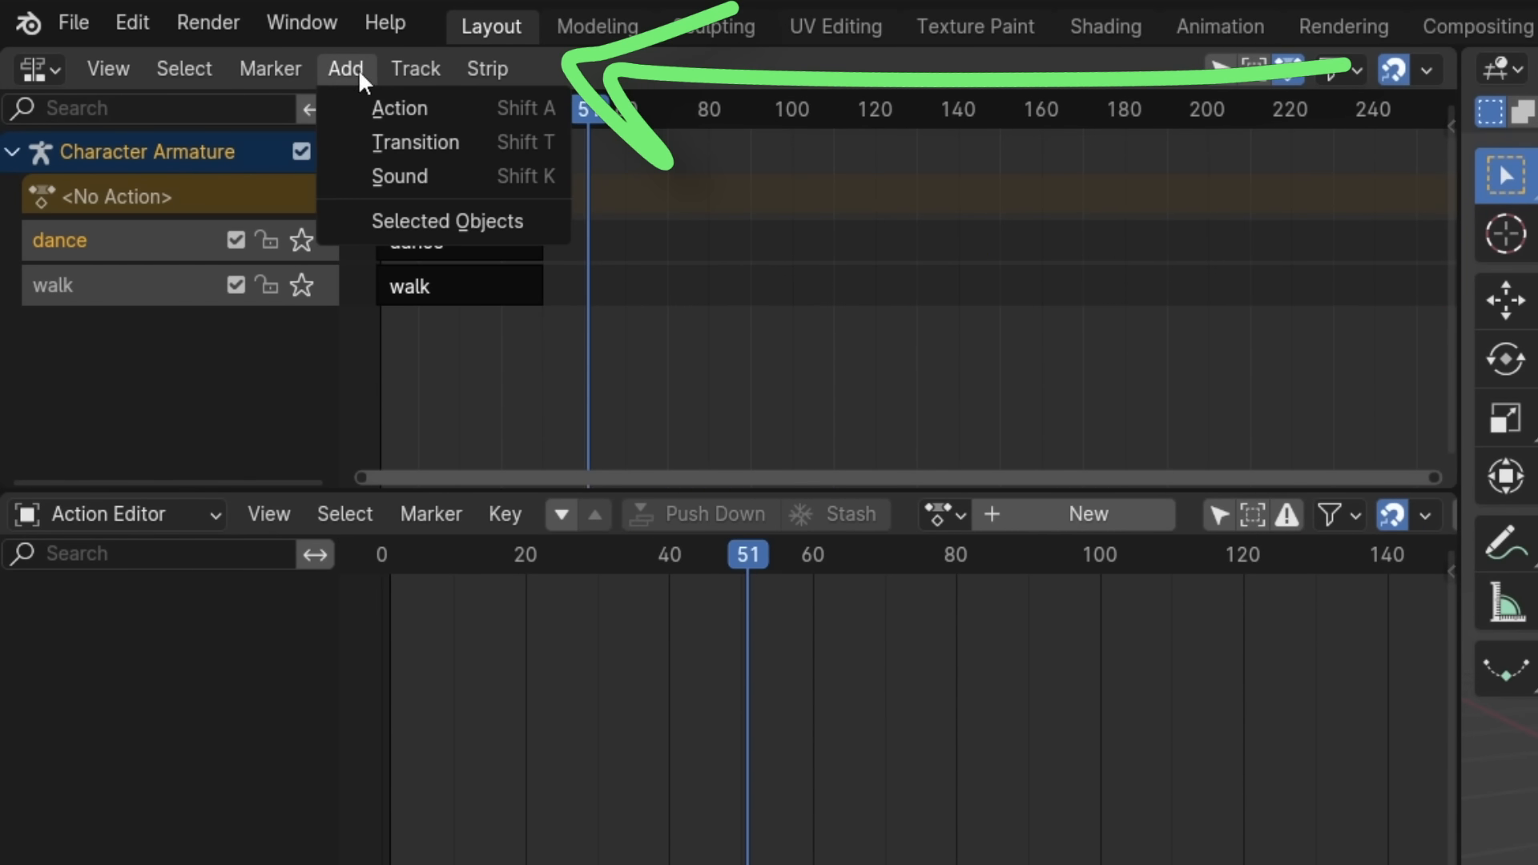
pyautogui.moveTo(404, 69)
pyautogui.moveTo(499, 219)
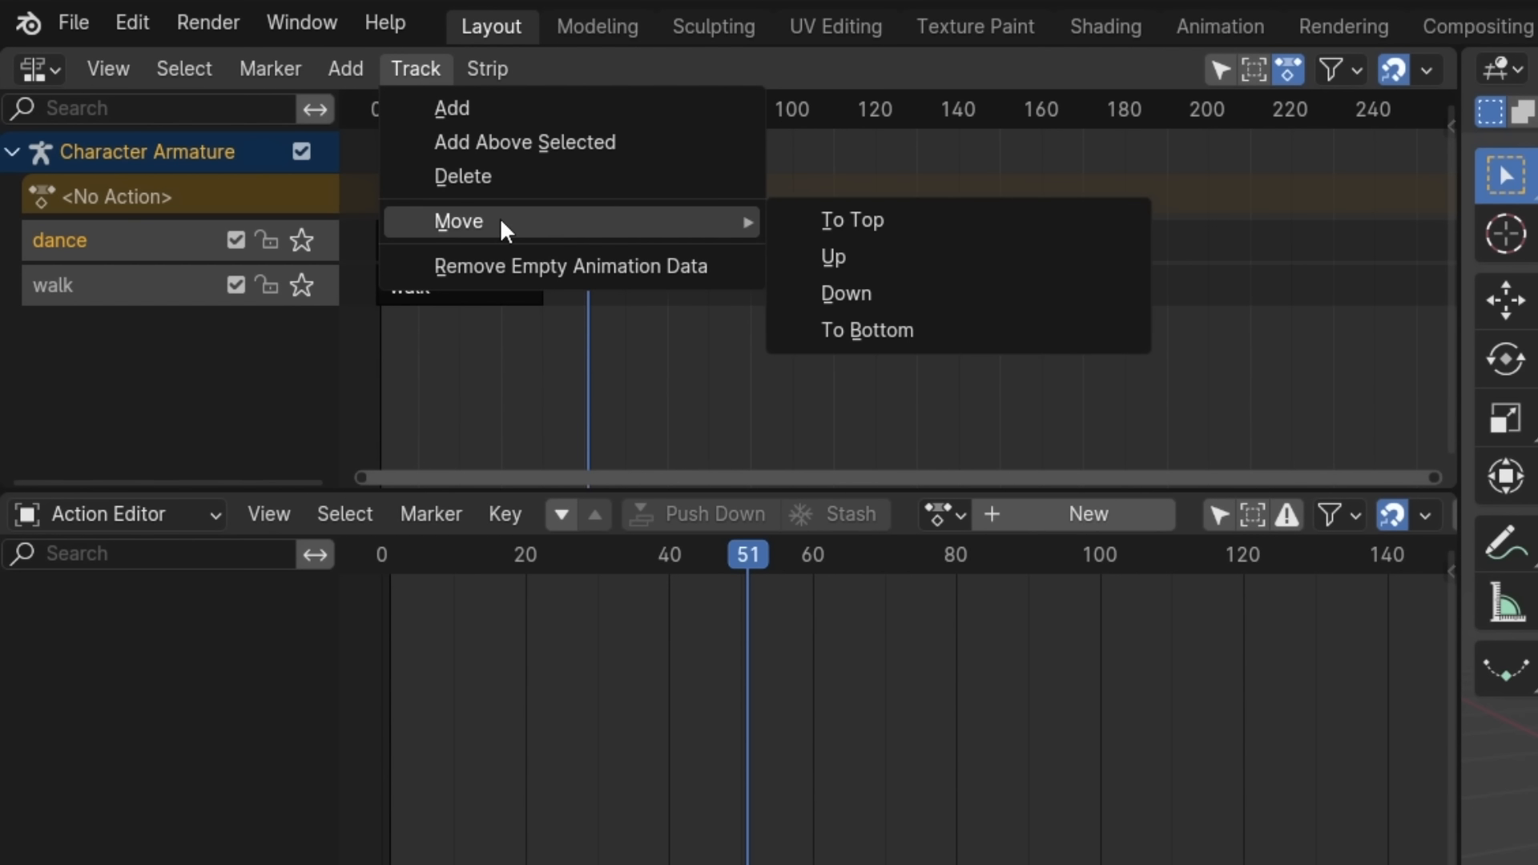
pyautogui.rightClick(915, 294)
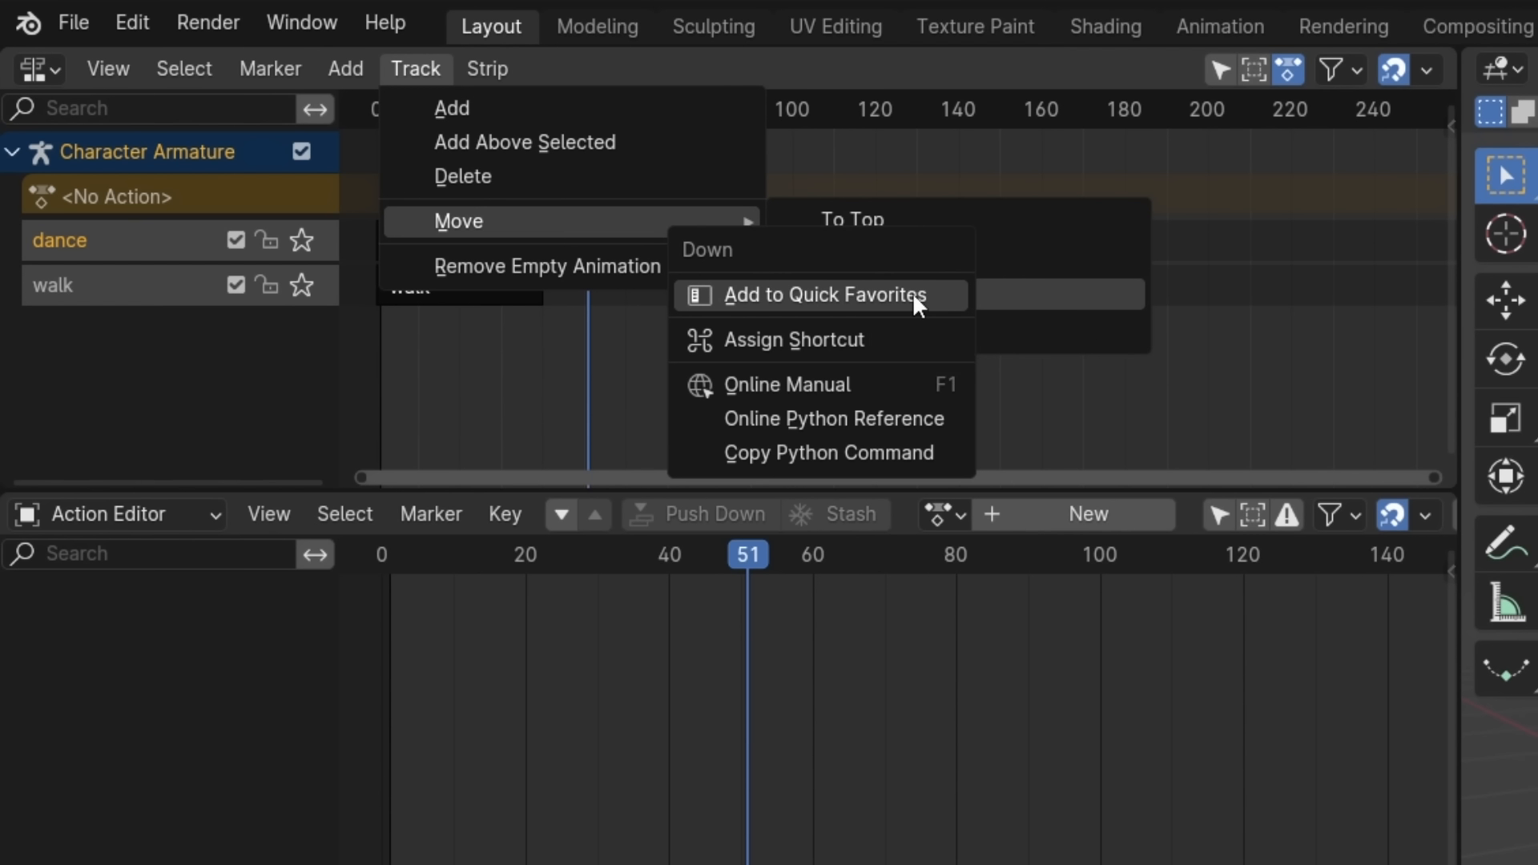
pyautogui.click(912, 294)
pyautogui.press('q')
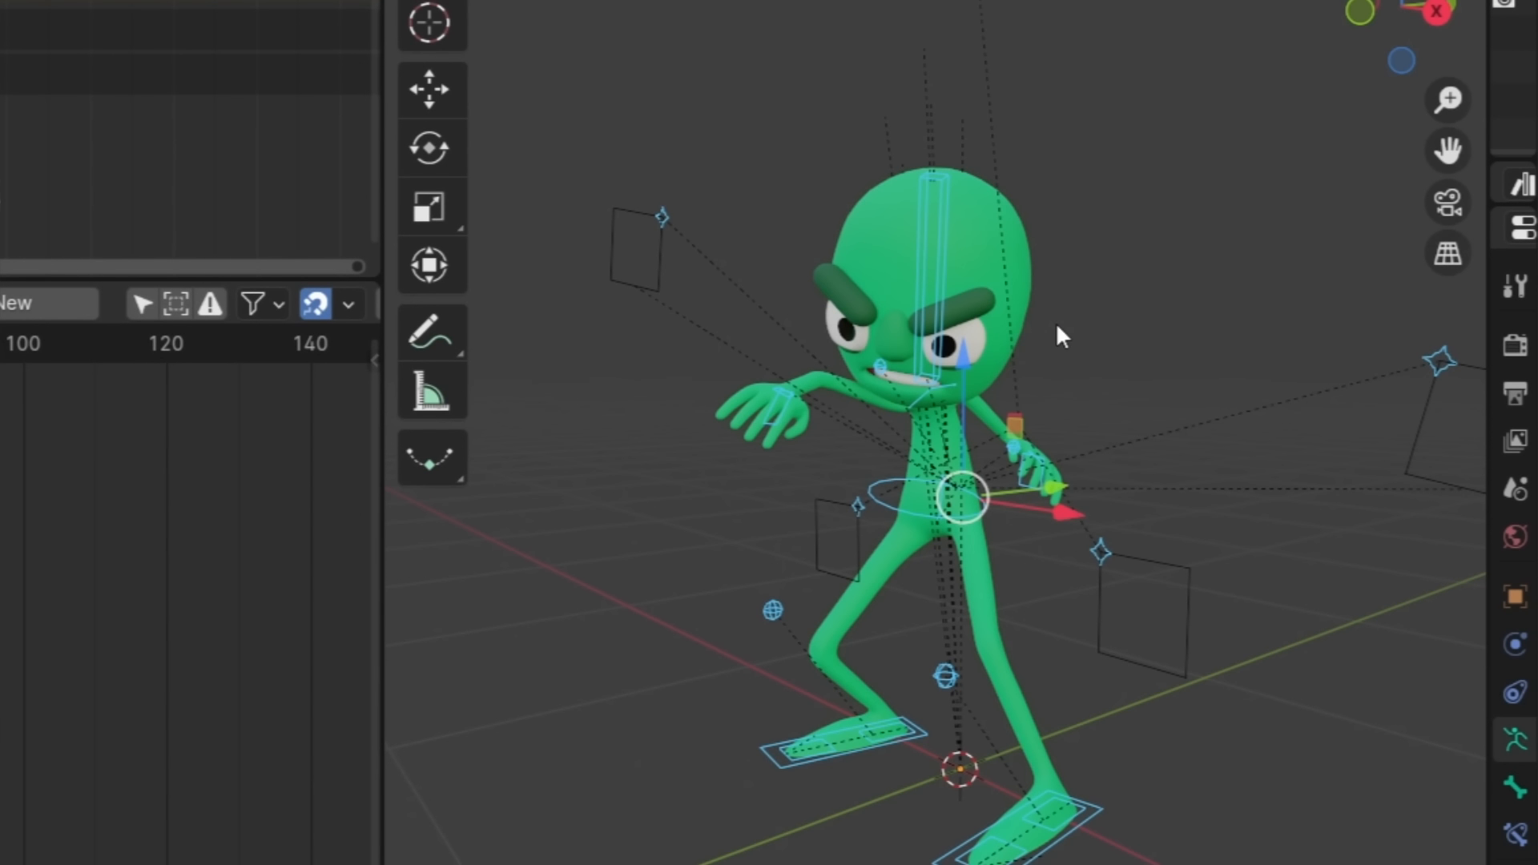
pyautogui.press('q')
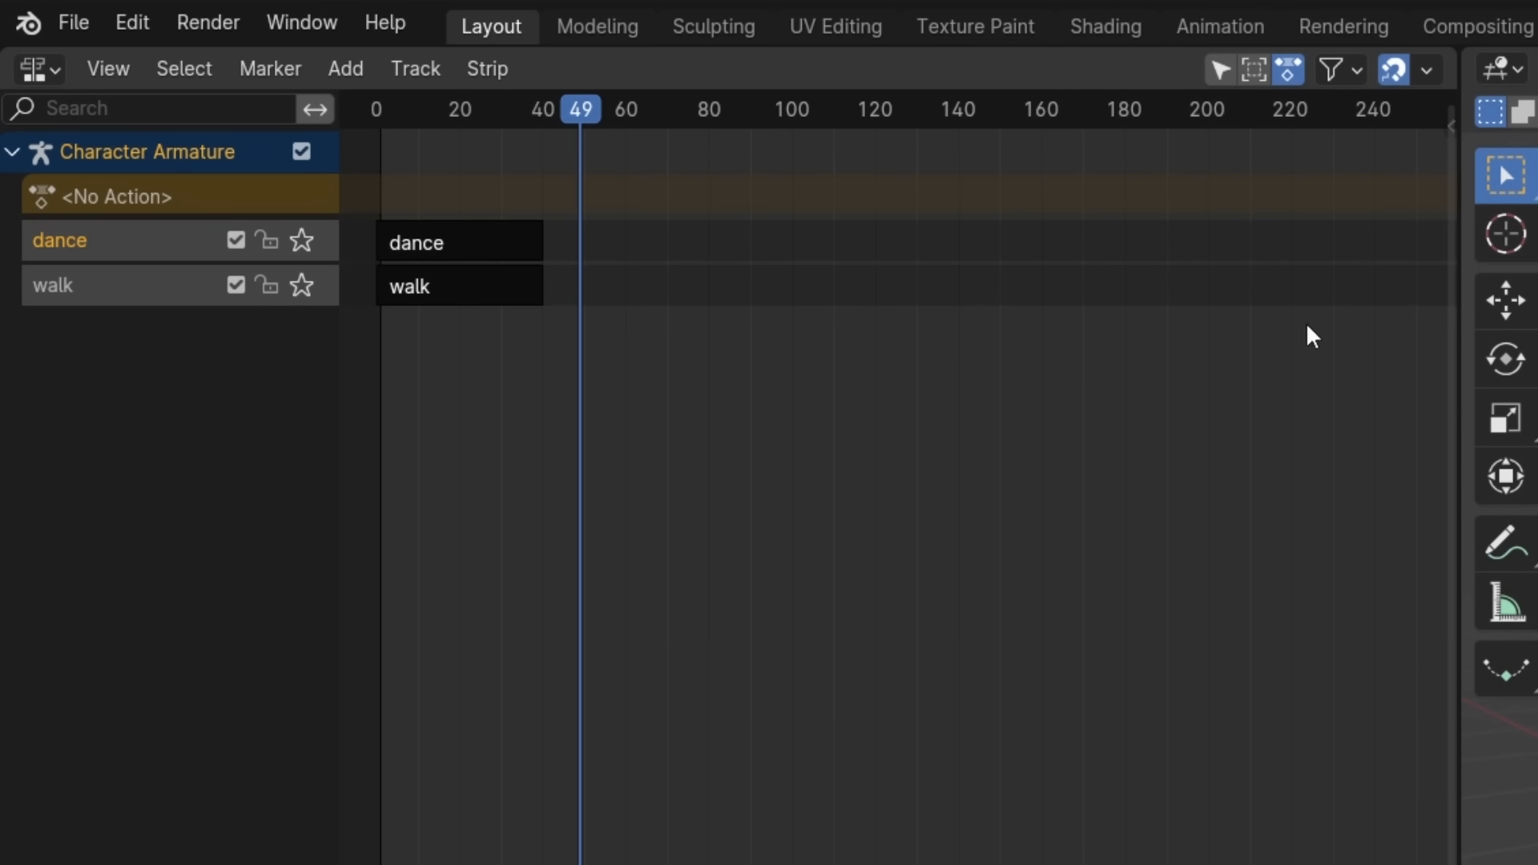
# Step: Show the strip properties, select the dance strip, and adjust its Repeat value
pyautogui.moveTo(1449, 120); pyautogui.dragTo(1445, 154)
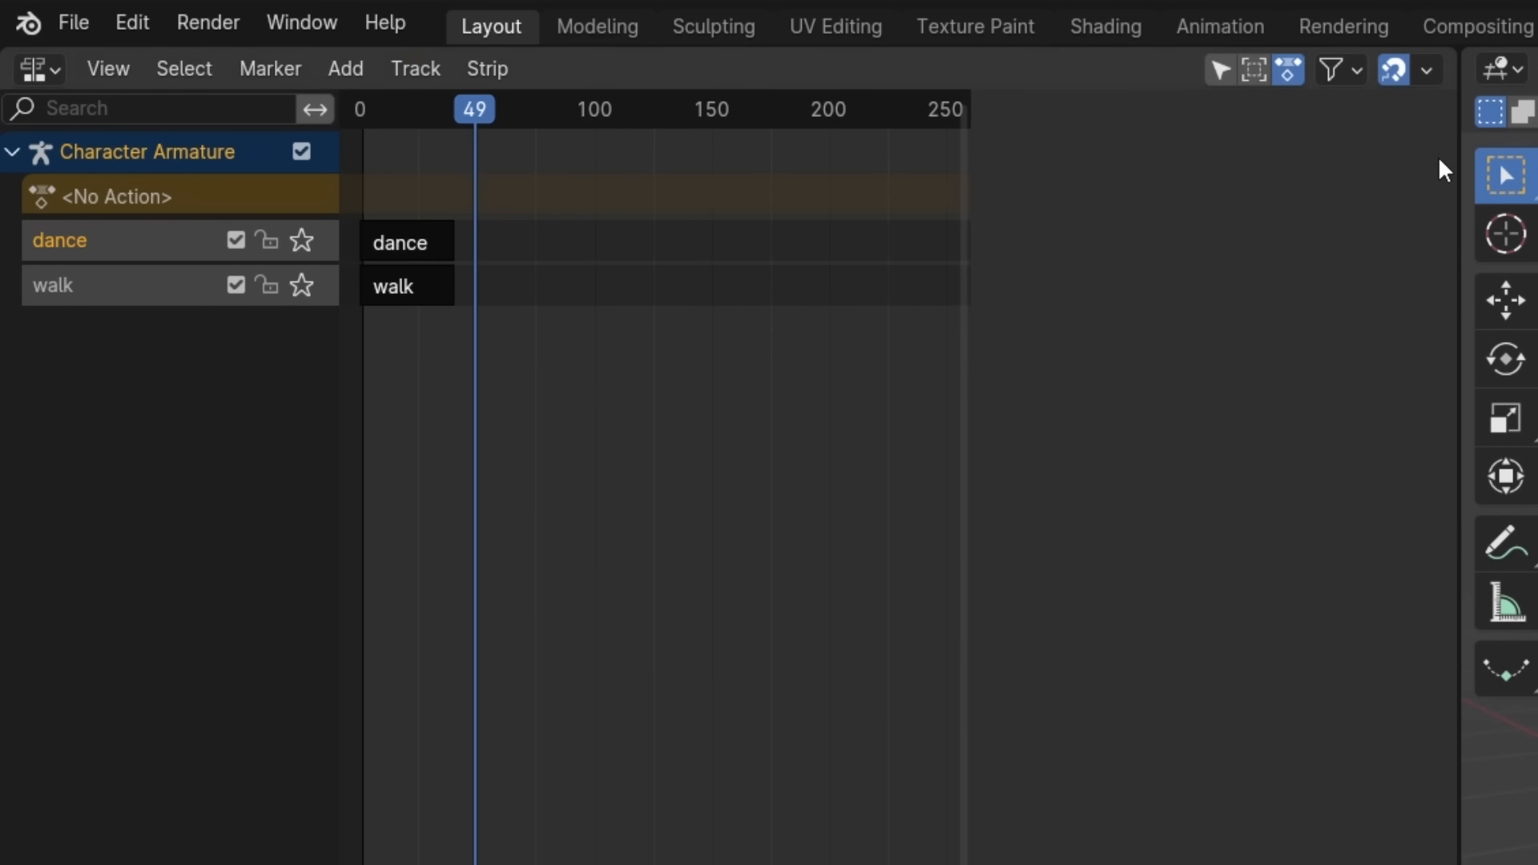
pyautogui.click(409, 246)
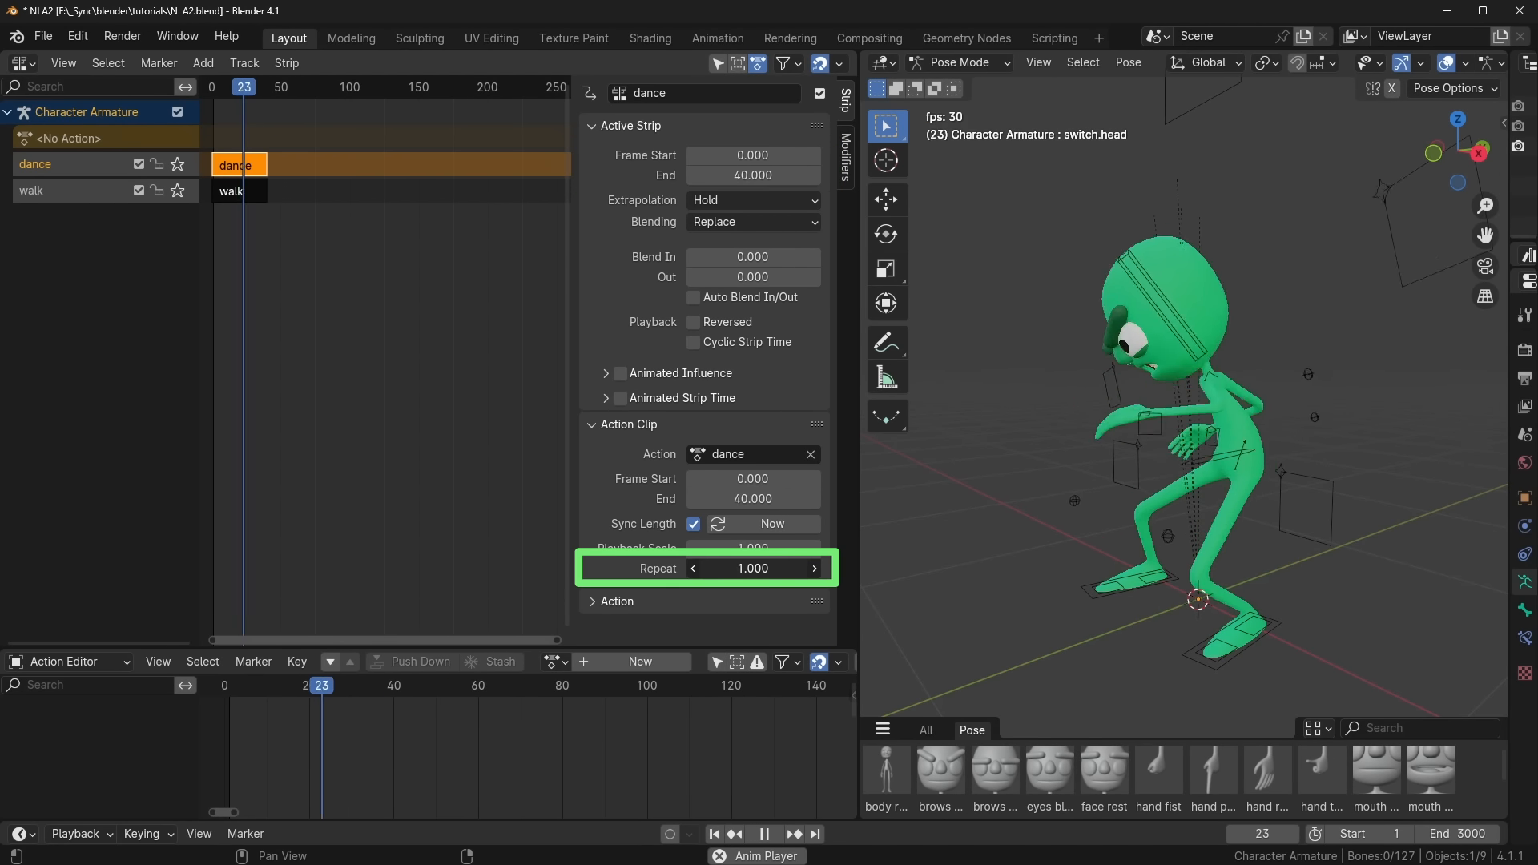
pyautogui.moveTo(753, 568); pyautogui.dragTo(836, 568)
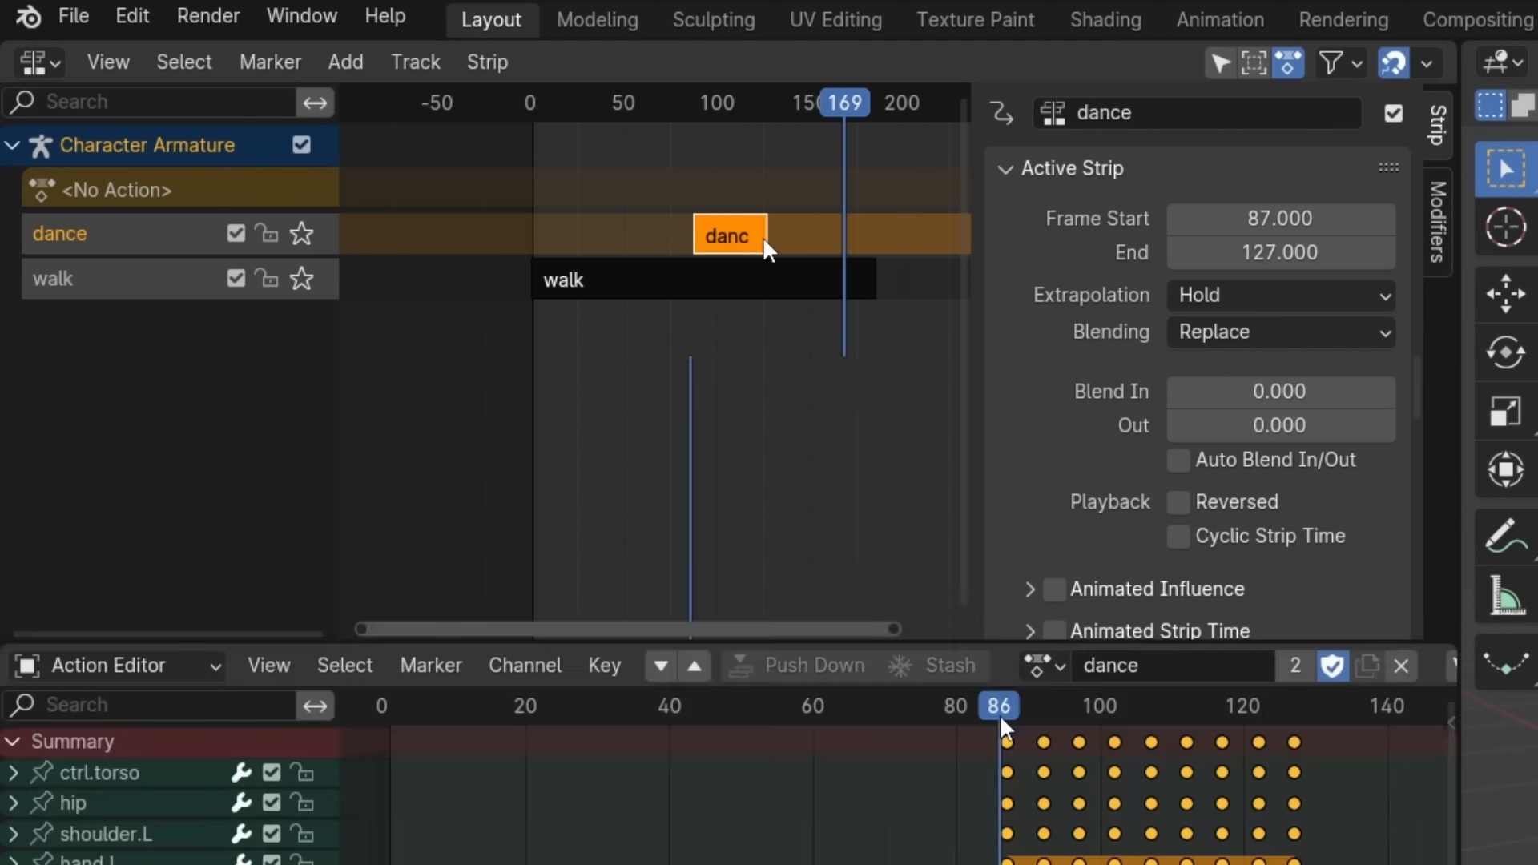
# Step: Enter tweak mode on the dance strip and scrub from its start at frame 87 back to frame 35
pyautogui.press('Tab')
pyautogui.click(1006, 708)
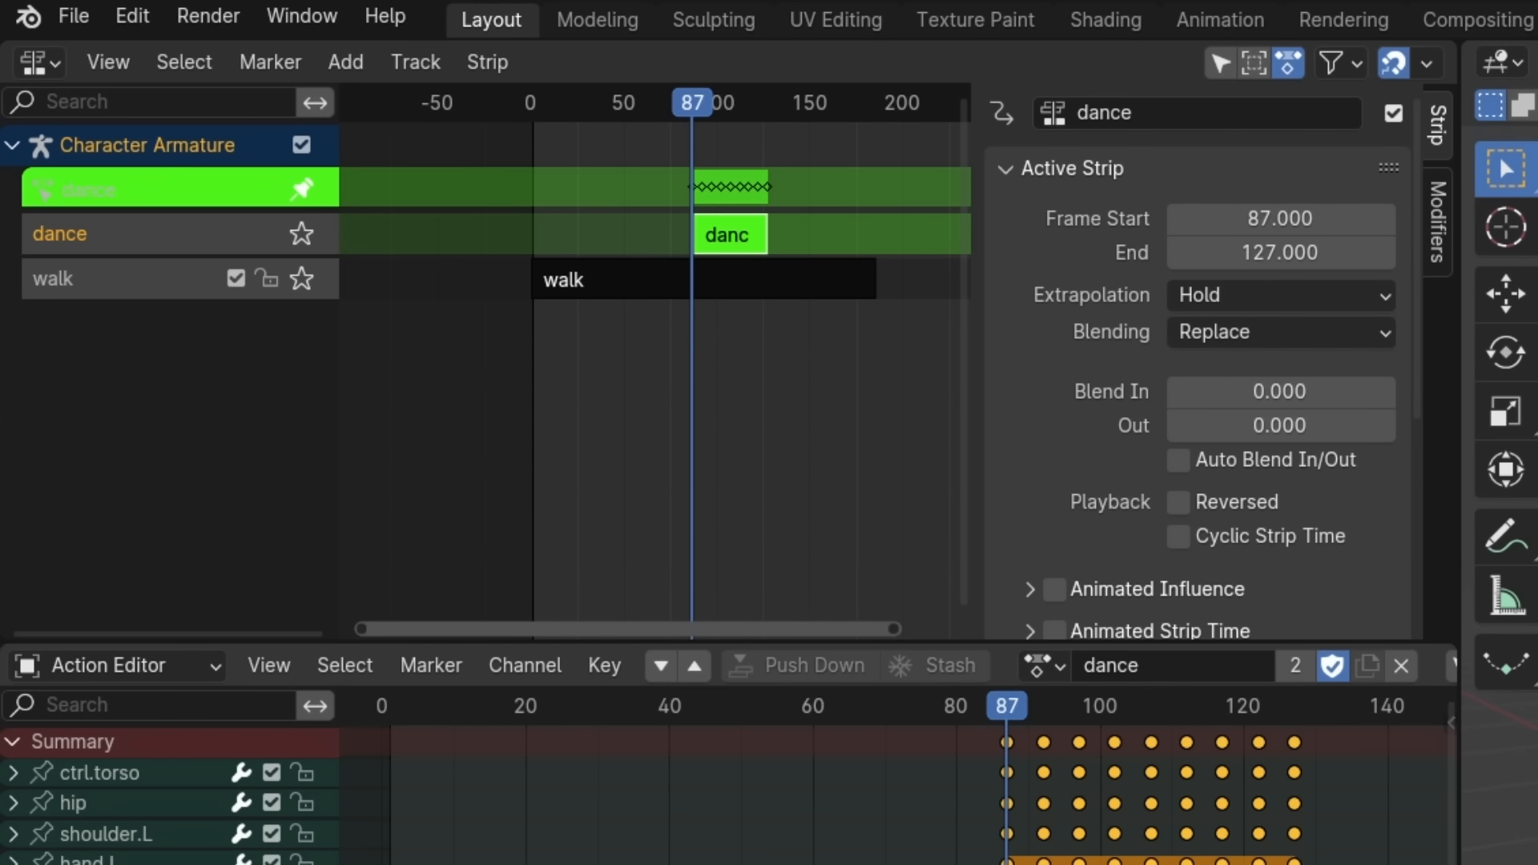
pyautogui.moveTo(1007, 702); pyautogui.dragTo(633, 791)
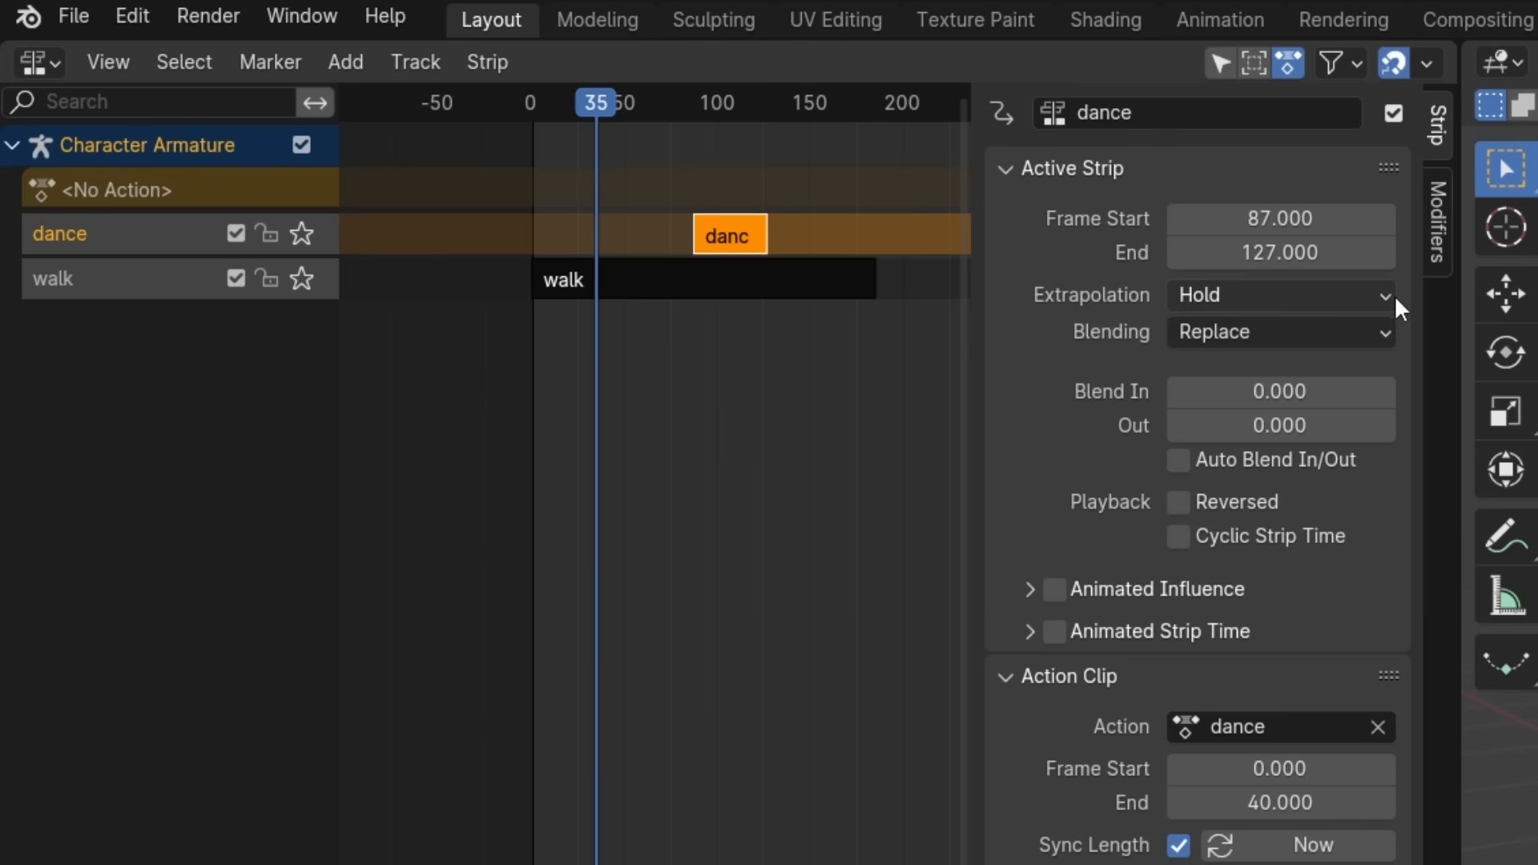
# Step: Set the dance strip's extrapolation to Nothing, play the animation, and return to frame 1
pyautogui.click(1393, 296)
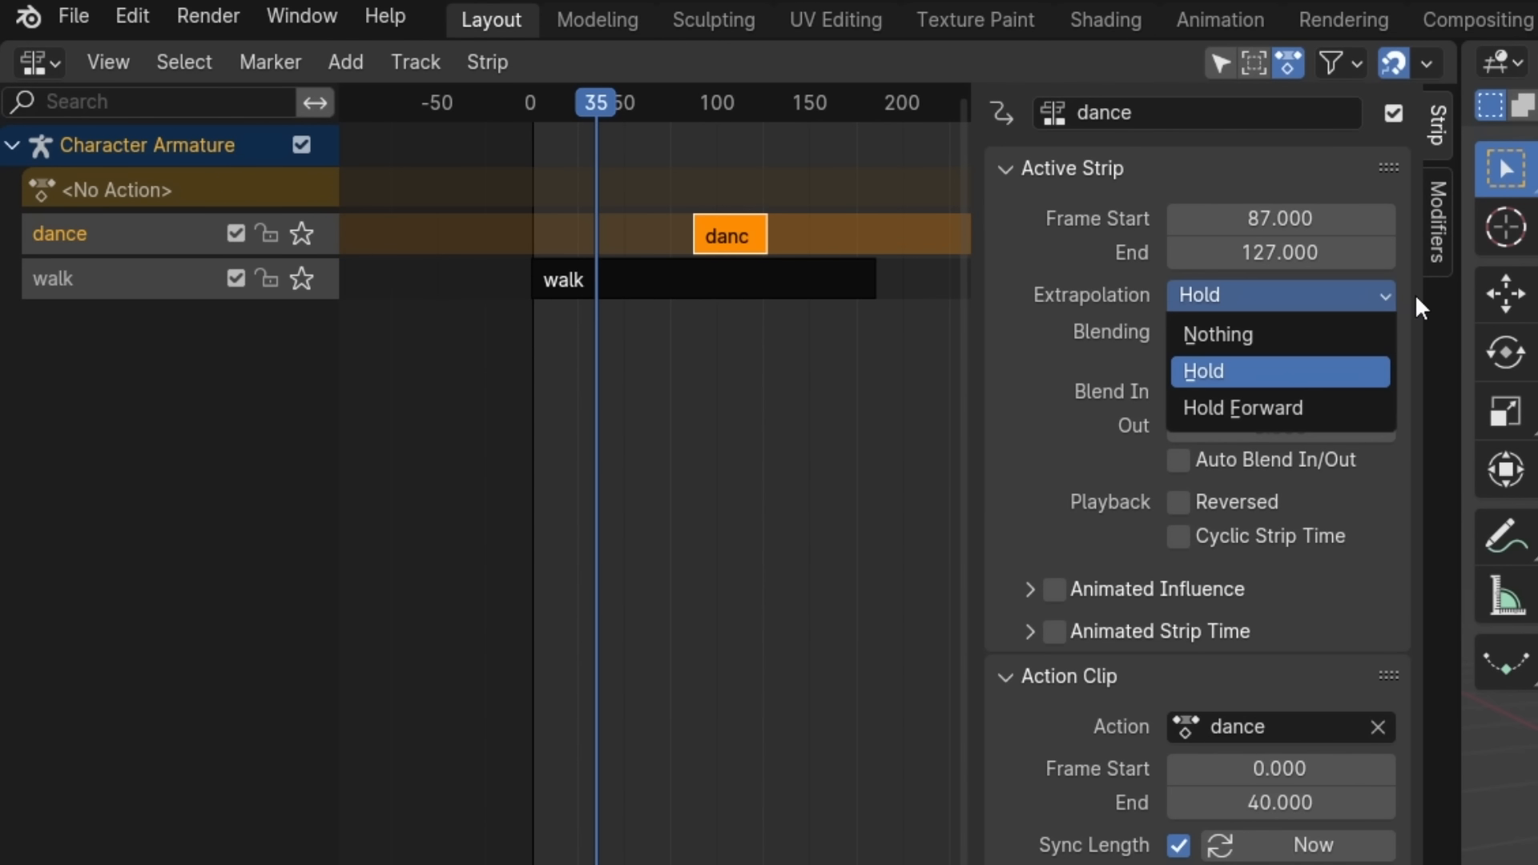
pyautogui.click(1302, 343)
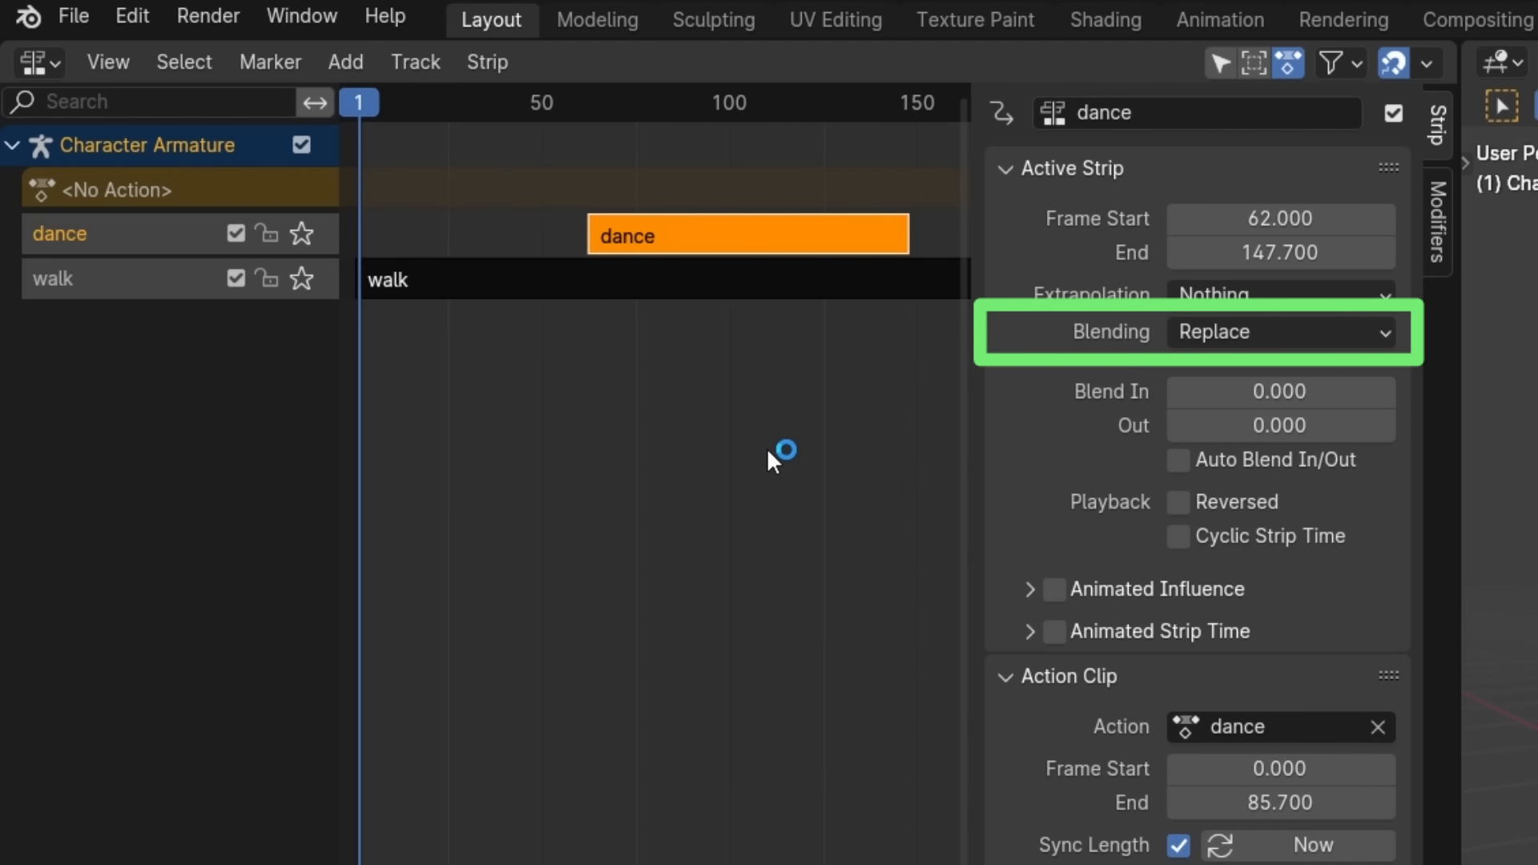
pyautogui.press('space')
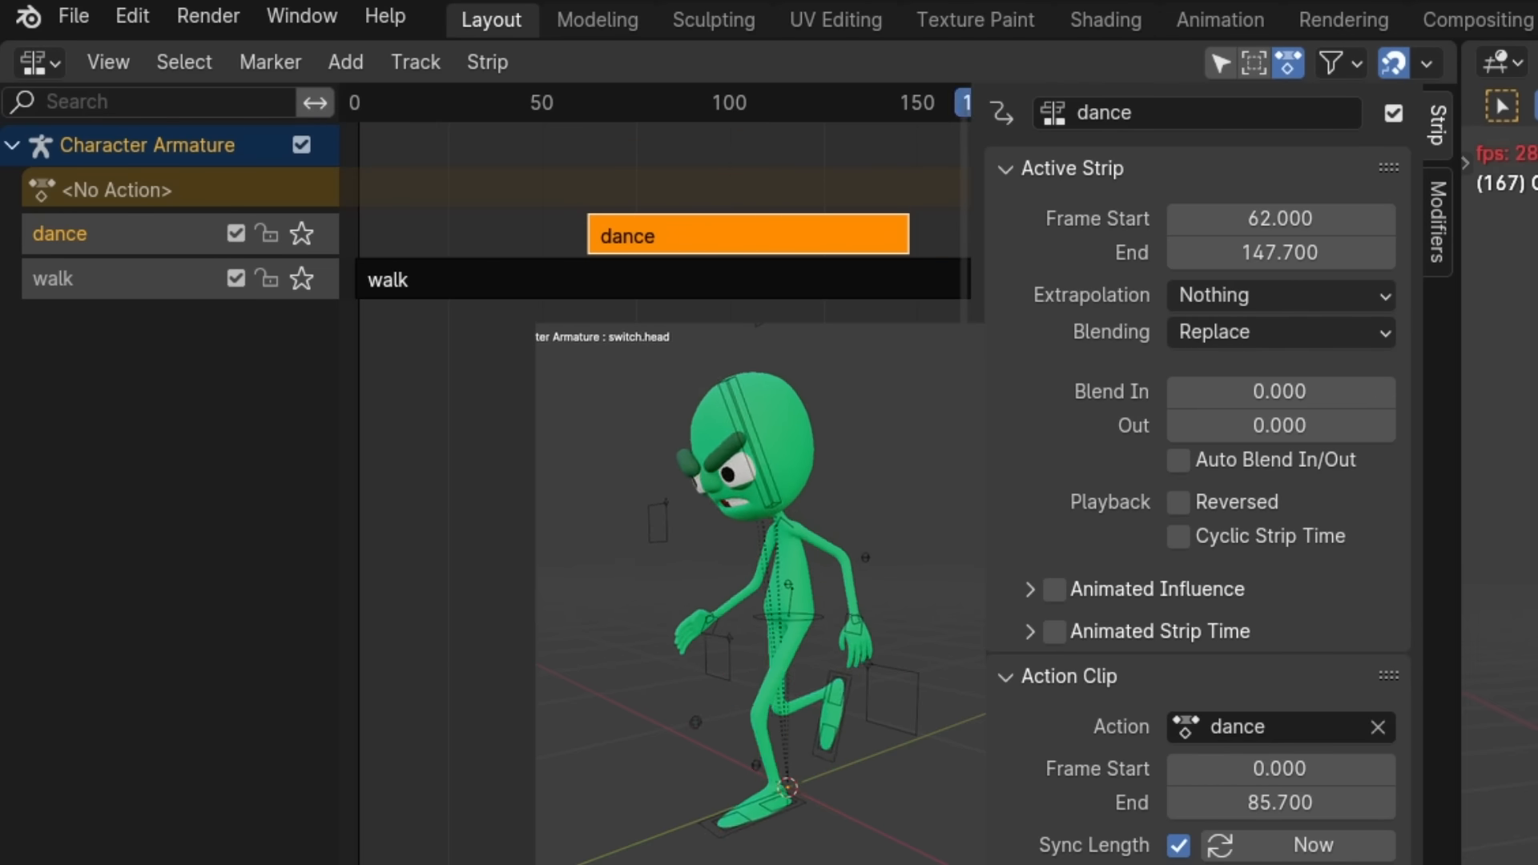
pyautogui.press('space')
pyautogui.hotkey('shift', 'Left')
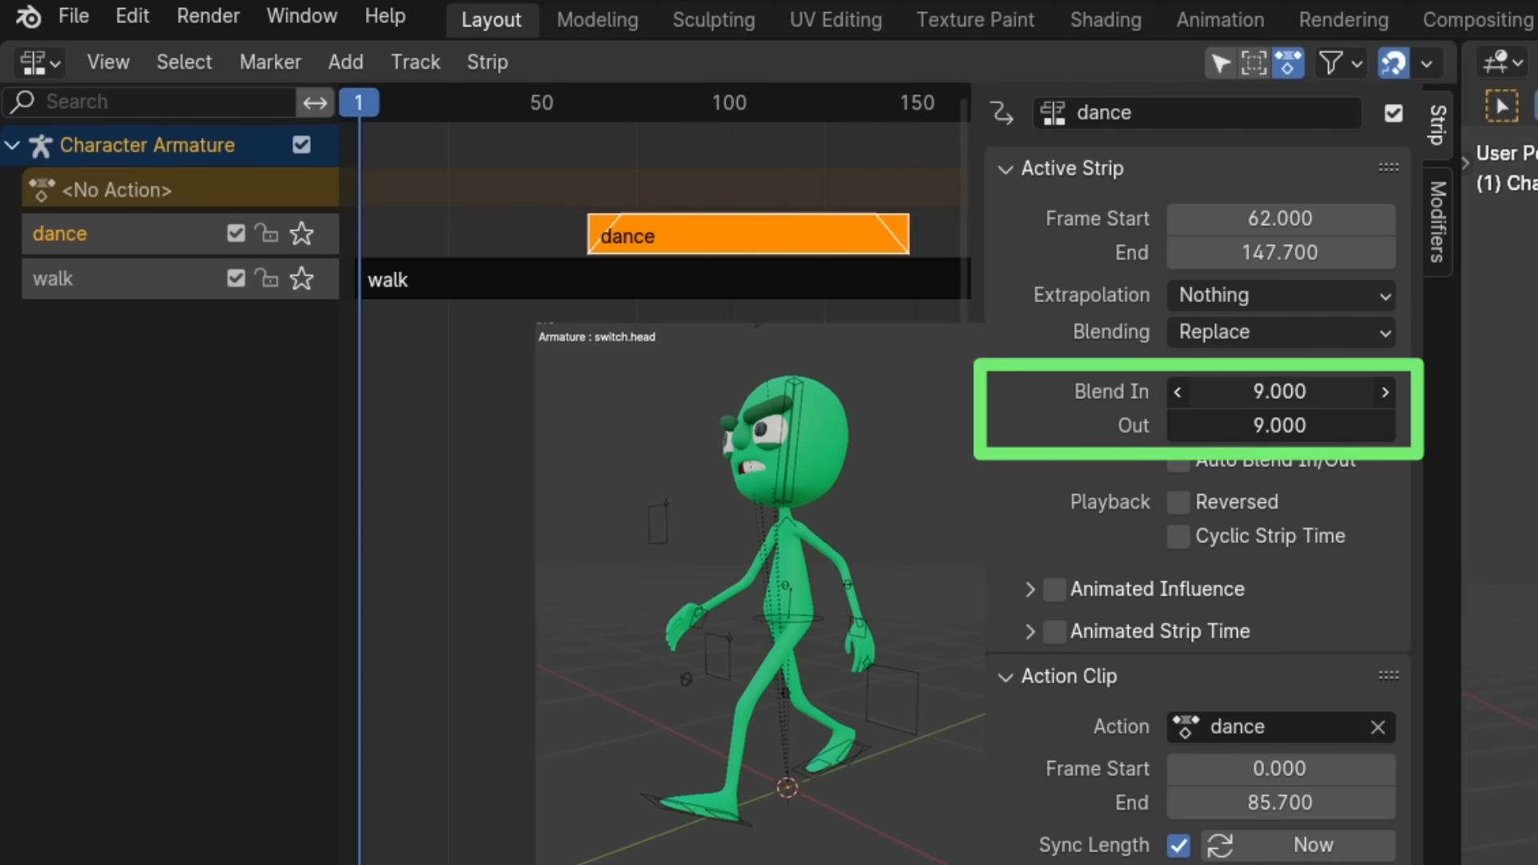
# Step: Set the dance strip's Blend In and Out to 10 frames and play back the transition from walking
pyautogui.moveTo(1242, 391); pyautogui.dragTo(1257, 395)
pyautogui.press('space')
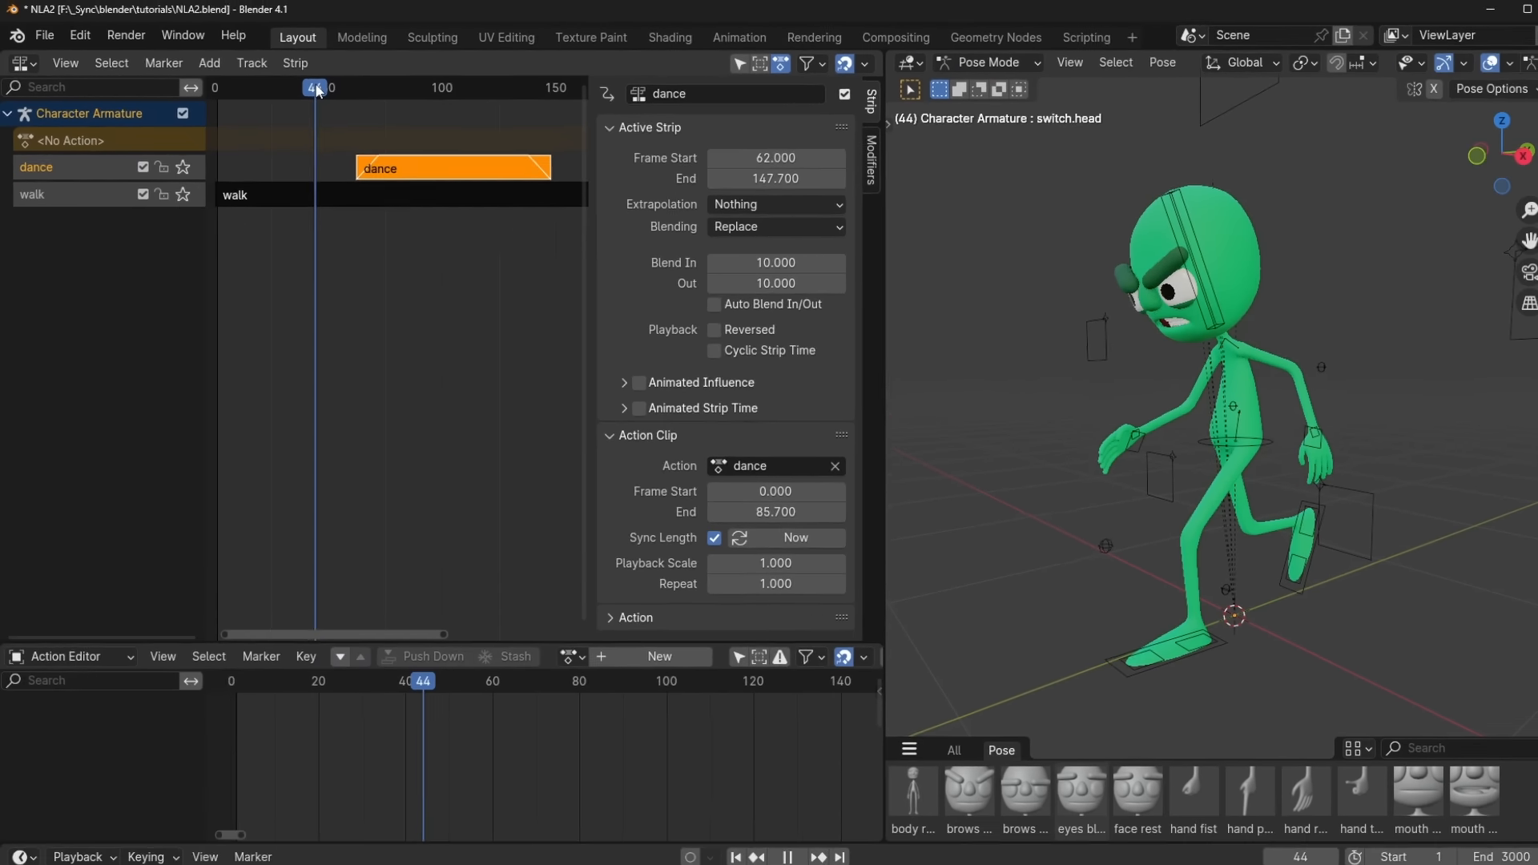
pyautogui.press('space')
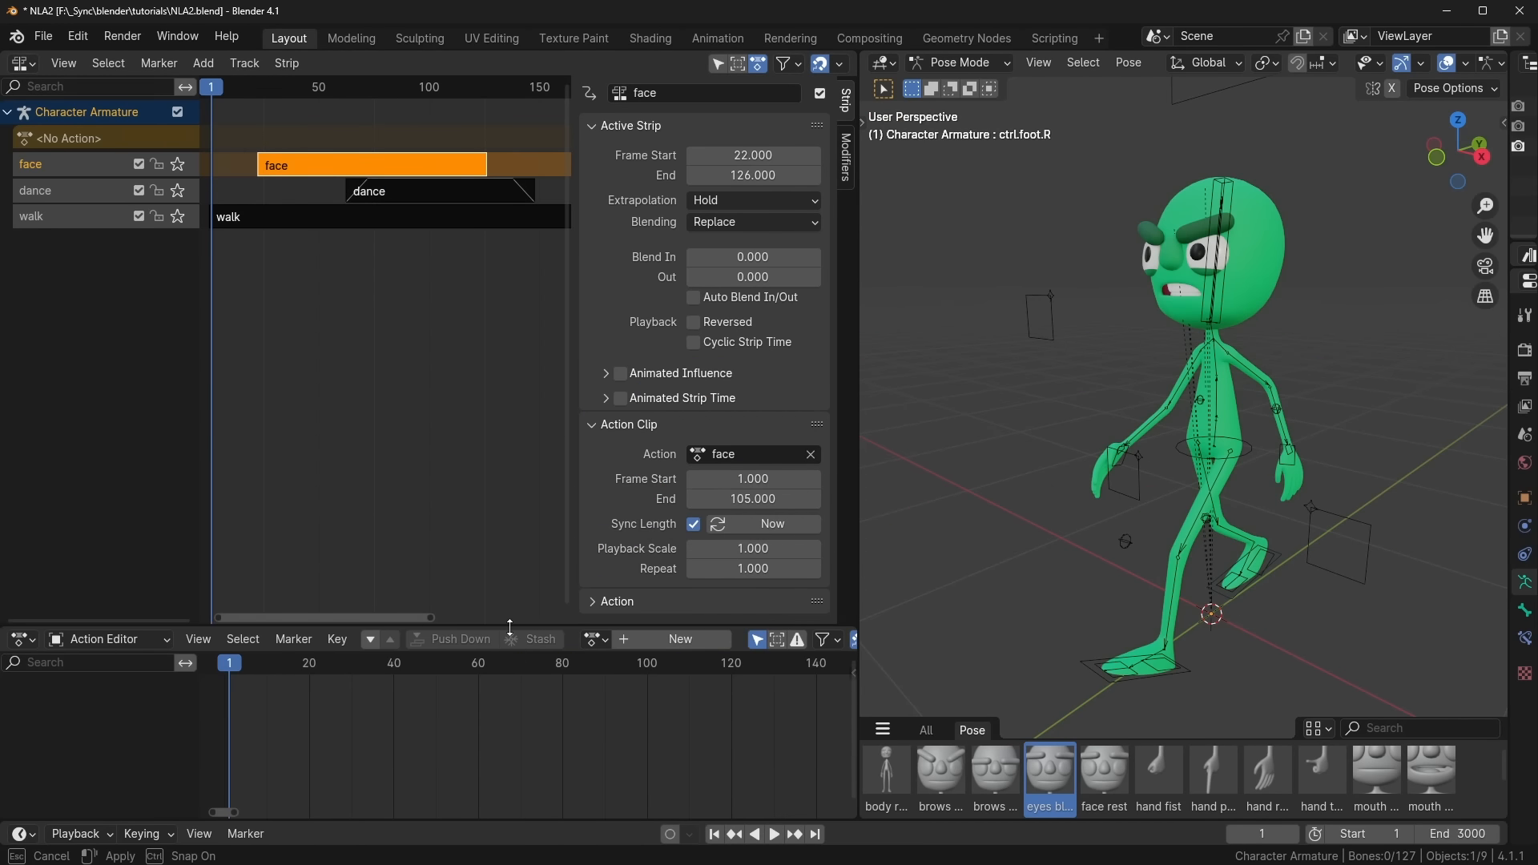
# Step: Enlarge the action editor and enter tweak mode on the walk strip
pyautogui.moveTo(509, 627); pyautogui.dragTo(515, 254)
pyautogui.click(497, 216)
pyautogui.press('Tab')
pyautogui.scroll(-5, 518, 274)
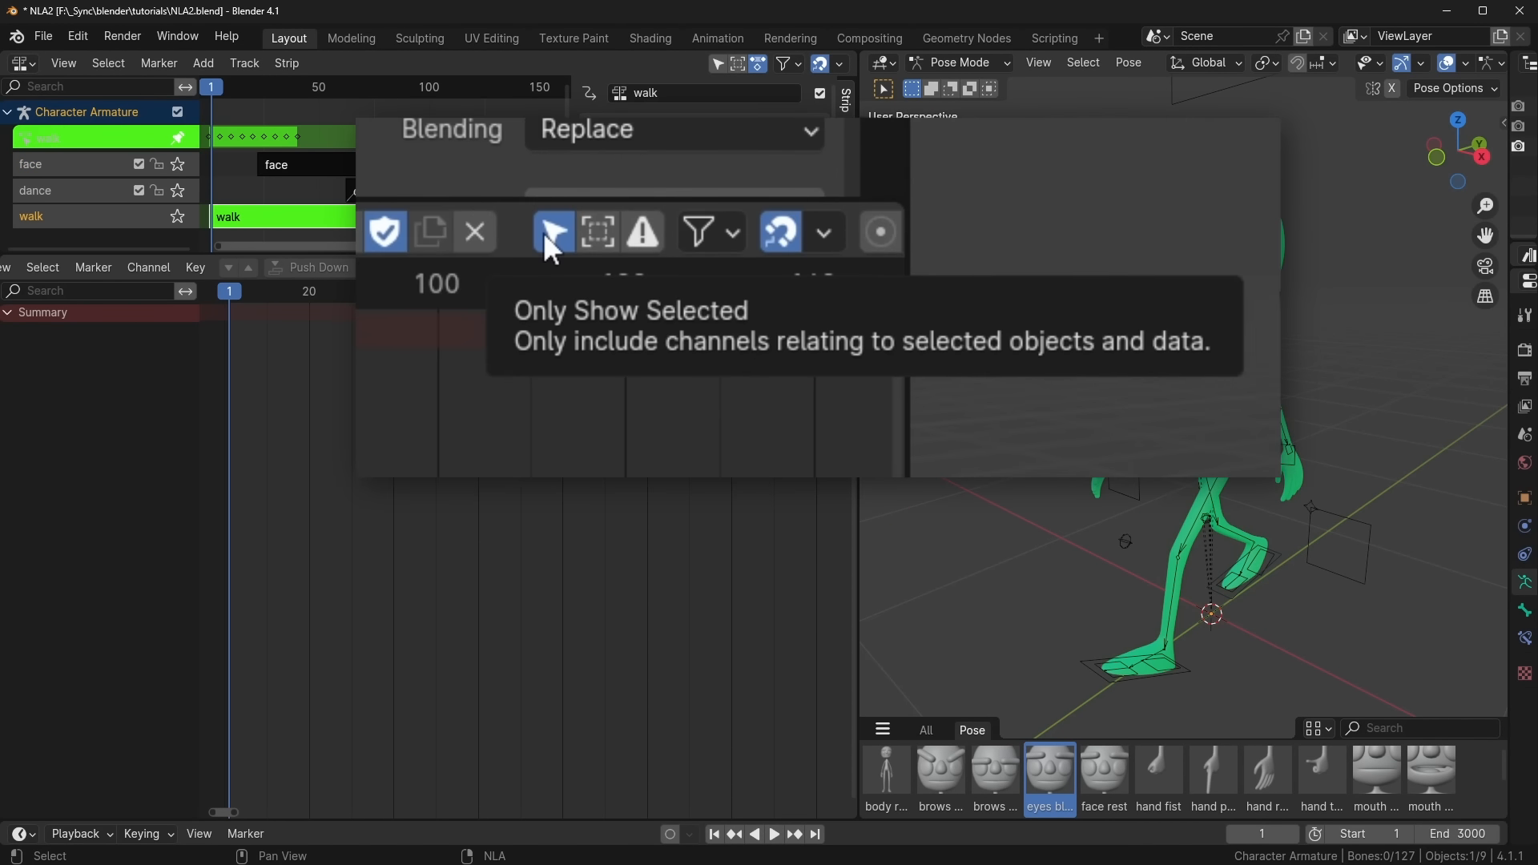
# Step: Turn off Only Show Selected in the action editor, select all the armature's bones, and reveal the hidden ones
pyautogui.click(697, 268)
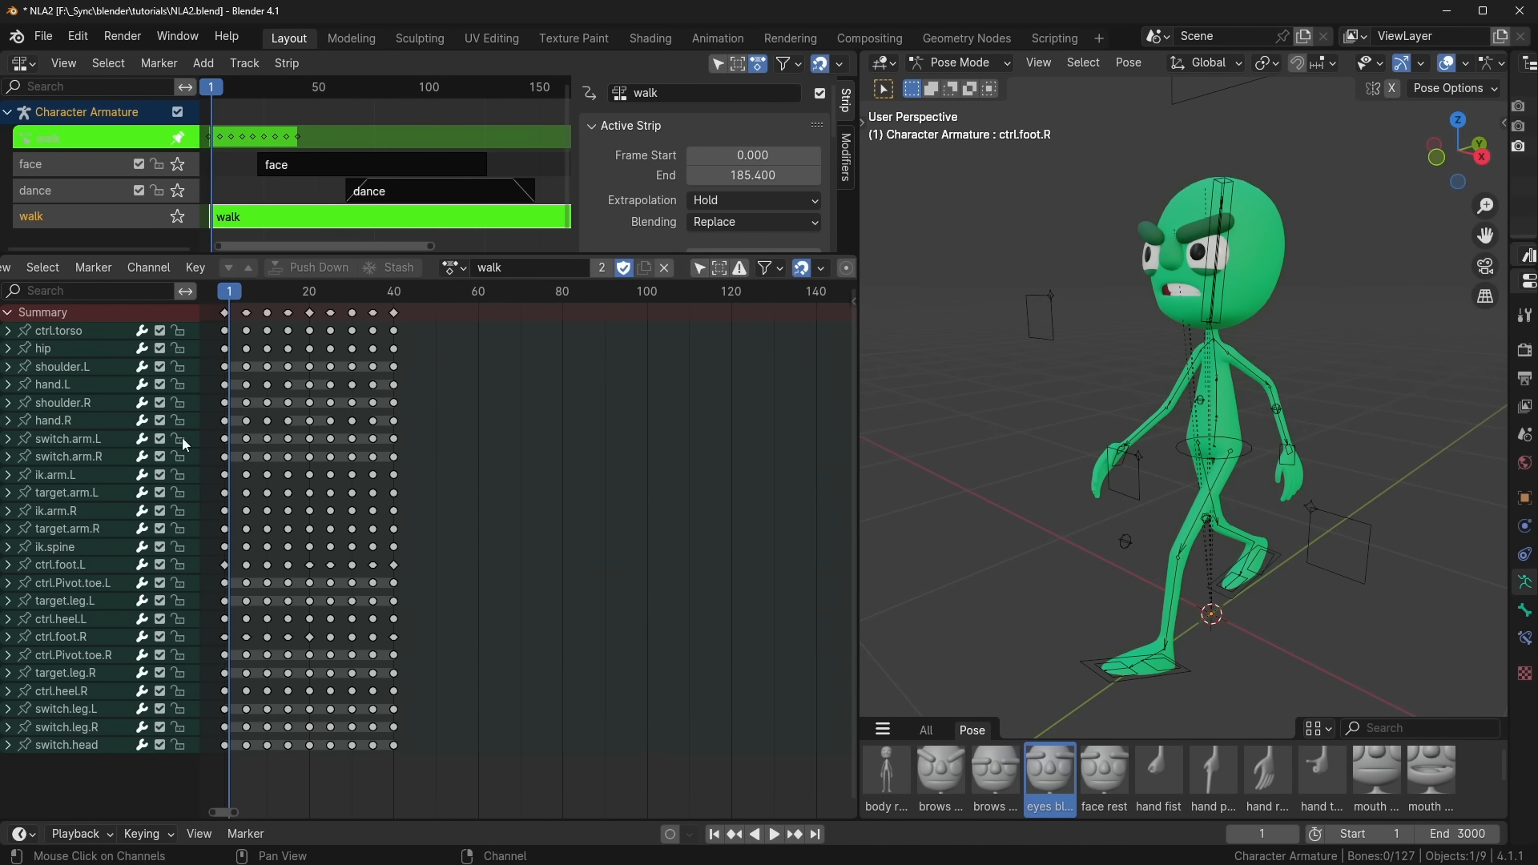
pyautogui.press('a')
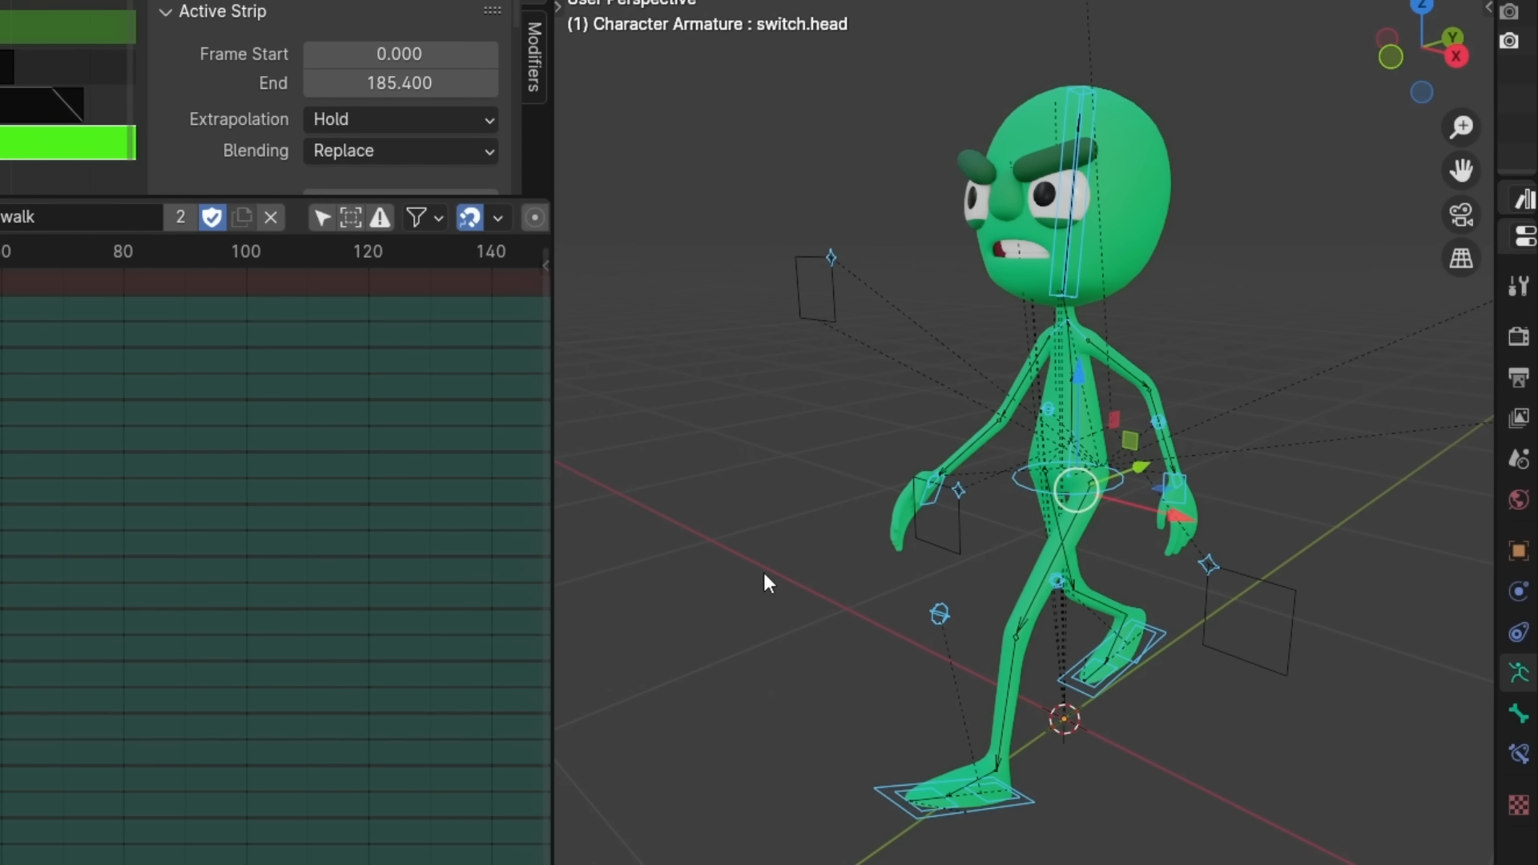
pyautogui.hotkey('alt', 'h')
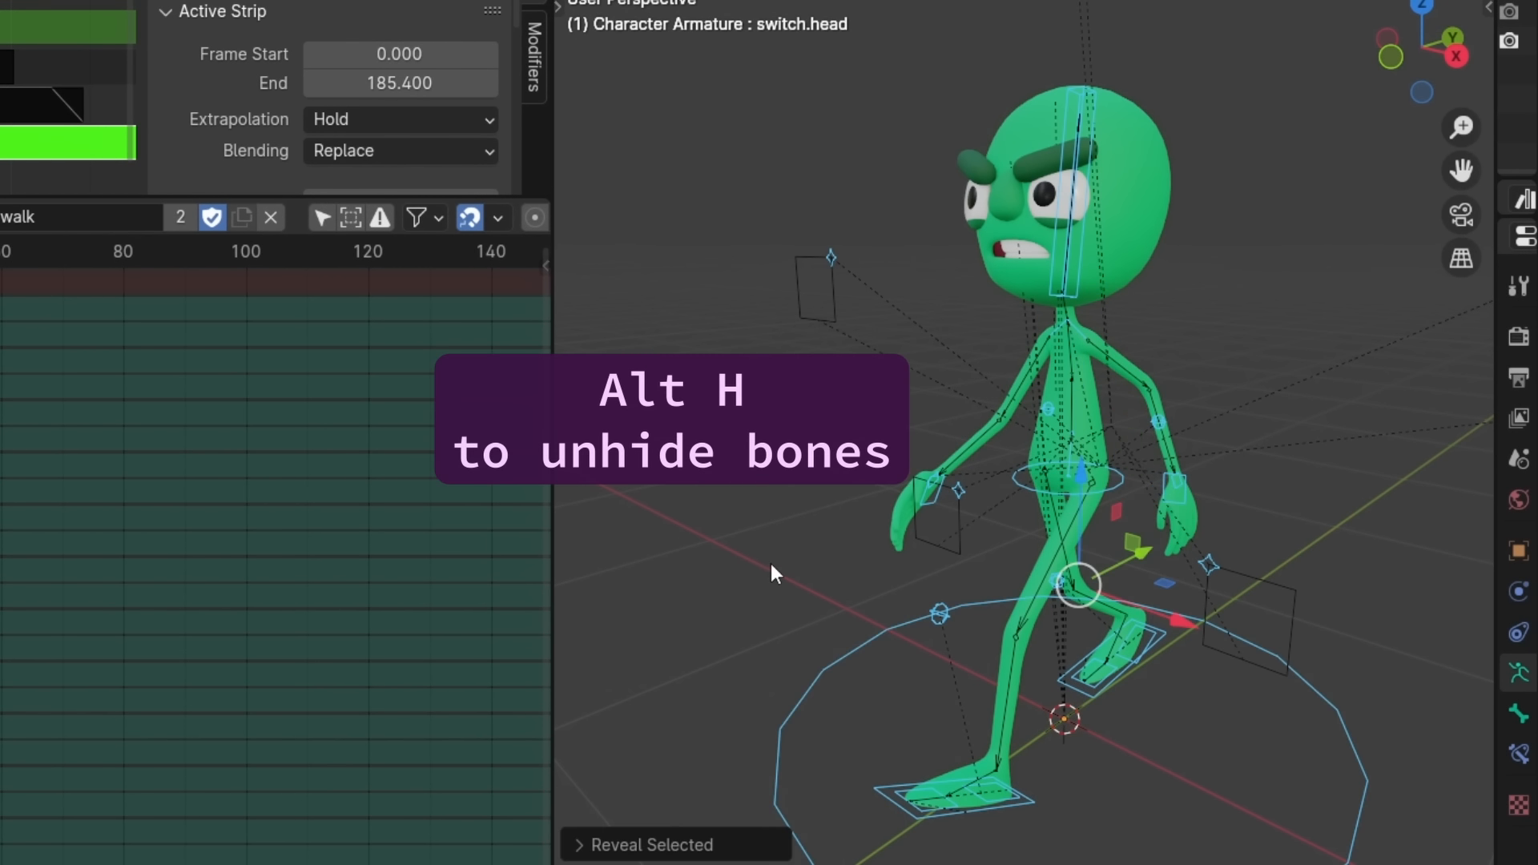
pyautogui.moveTo(1494, 602); pyautogui.dragTo(1151, 621)
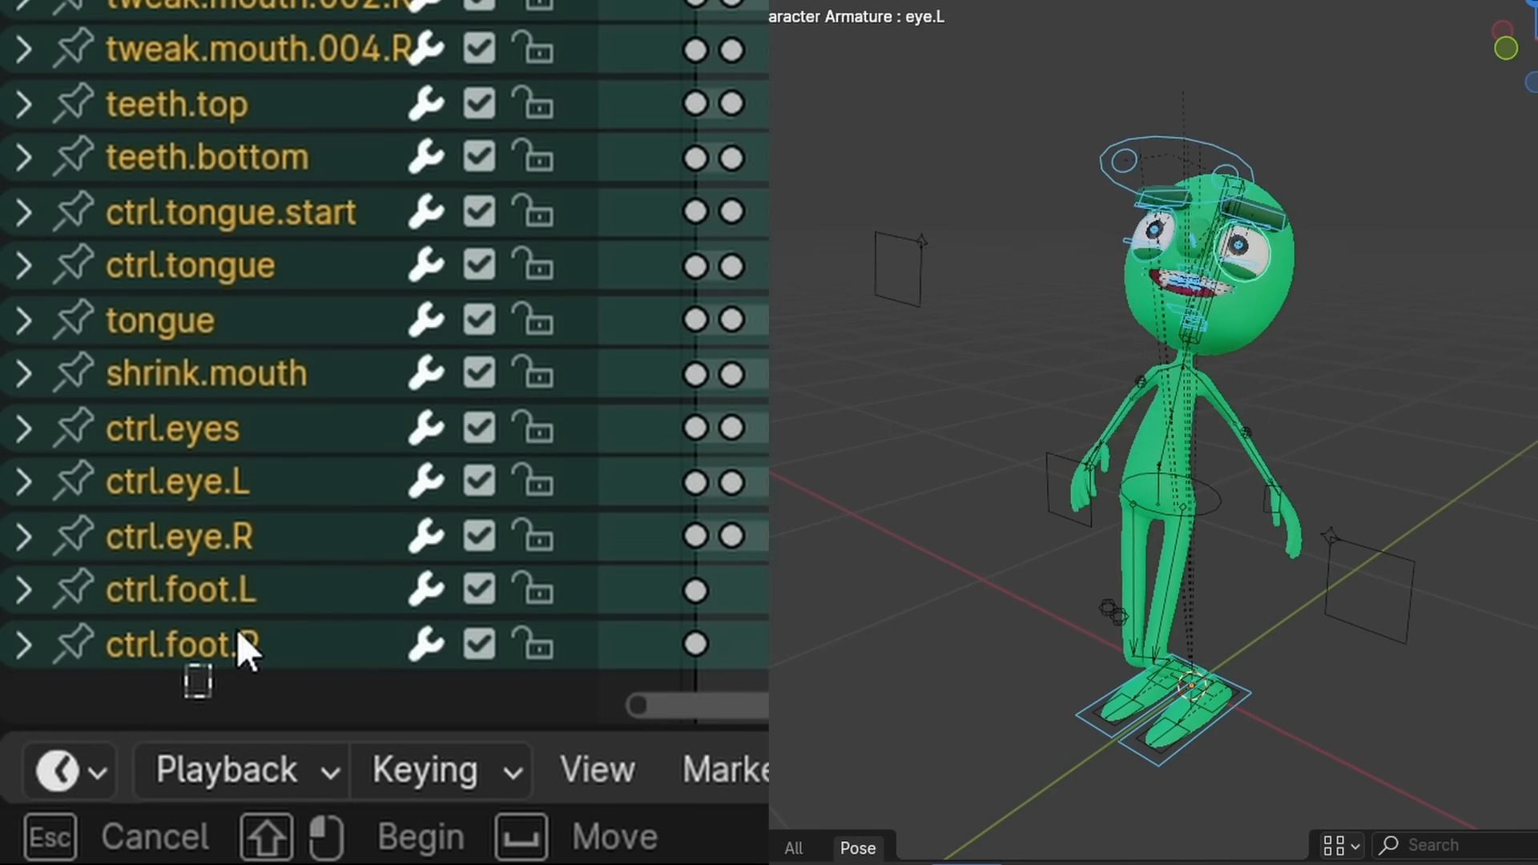
# Step: Delete the ctrl.foot.L and ctrl.foot.R channels from the face action
pyautogui.moveTo(201, 693); pyautogui.dragTo(261, 593)
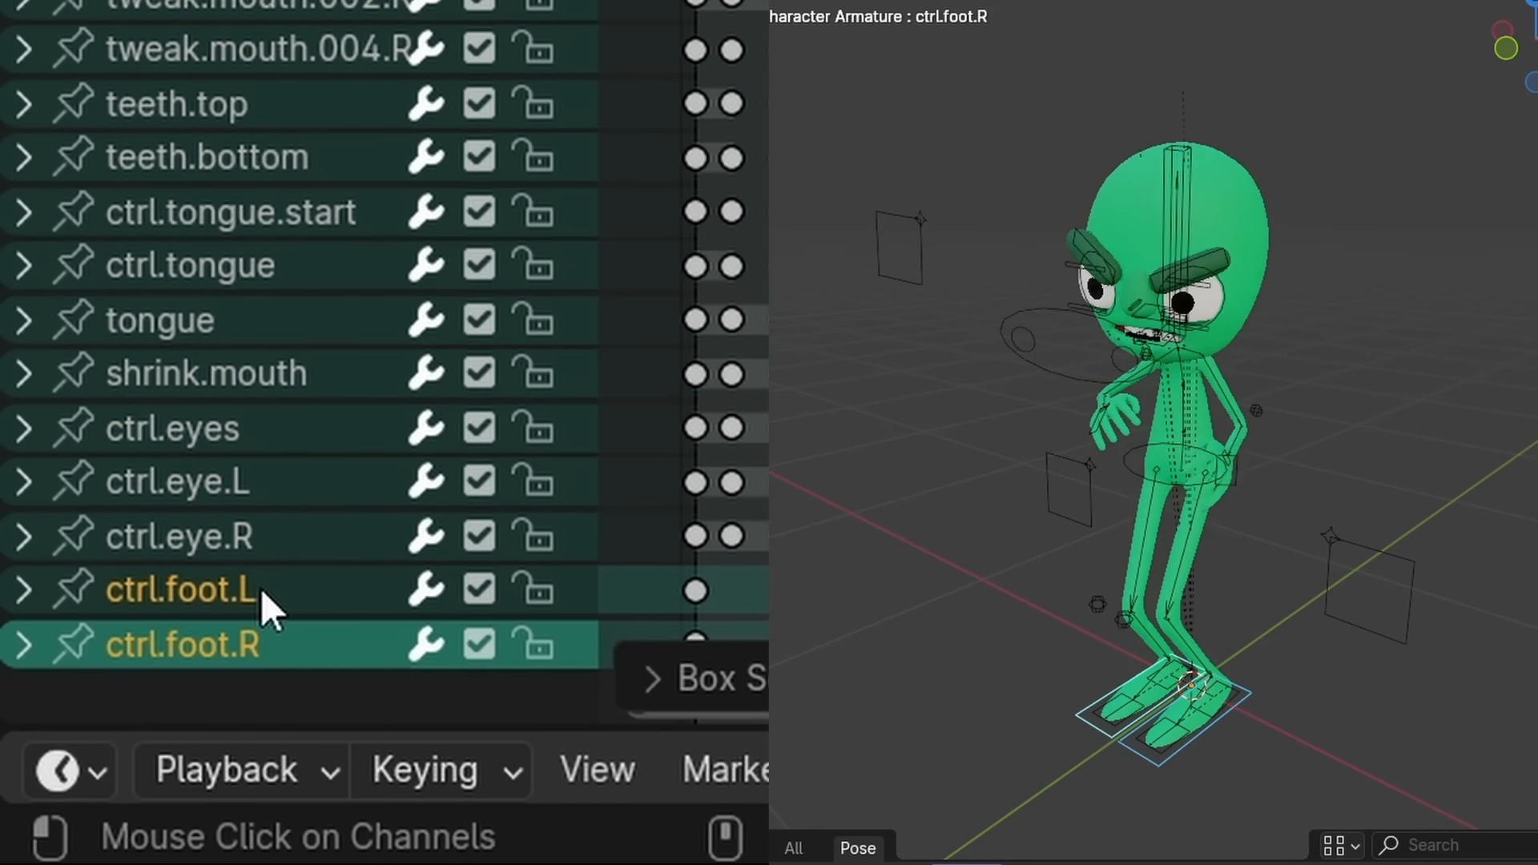
pyautogui.press('x')
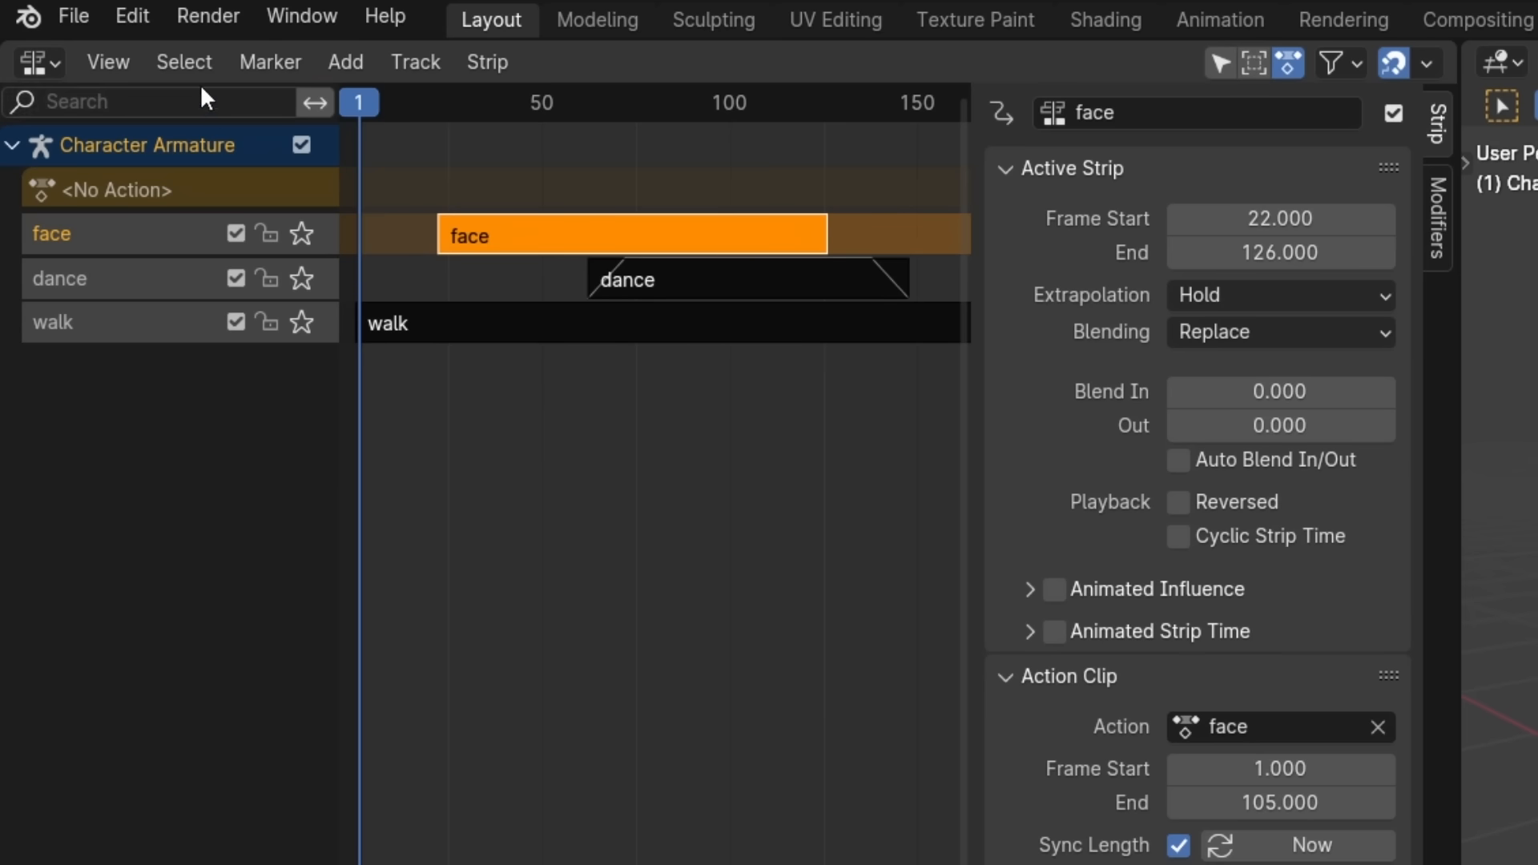
# Step: Stop playback, review the dance strip's blending modes, keep Replace, and play the animation again
pyautogui.click(186, 63)
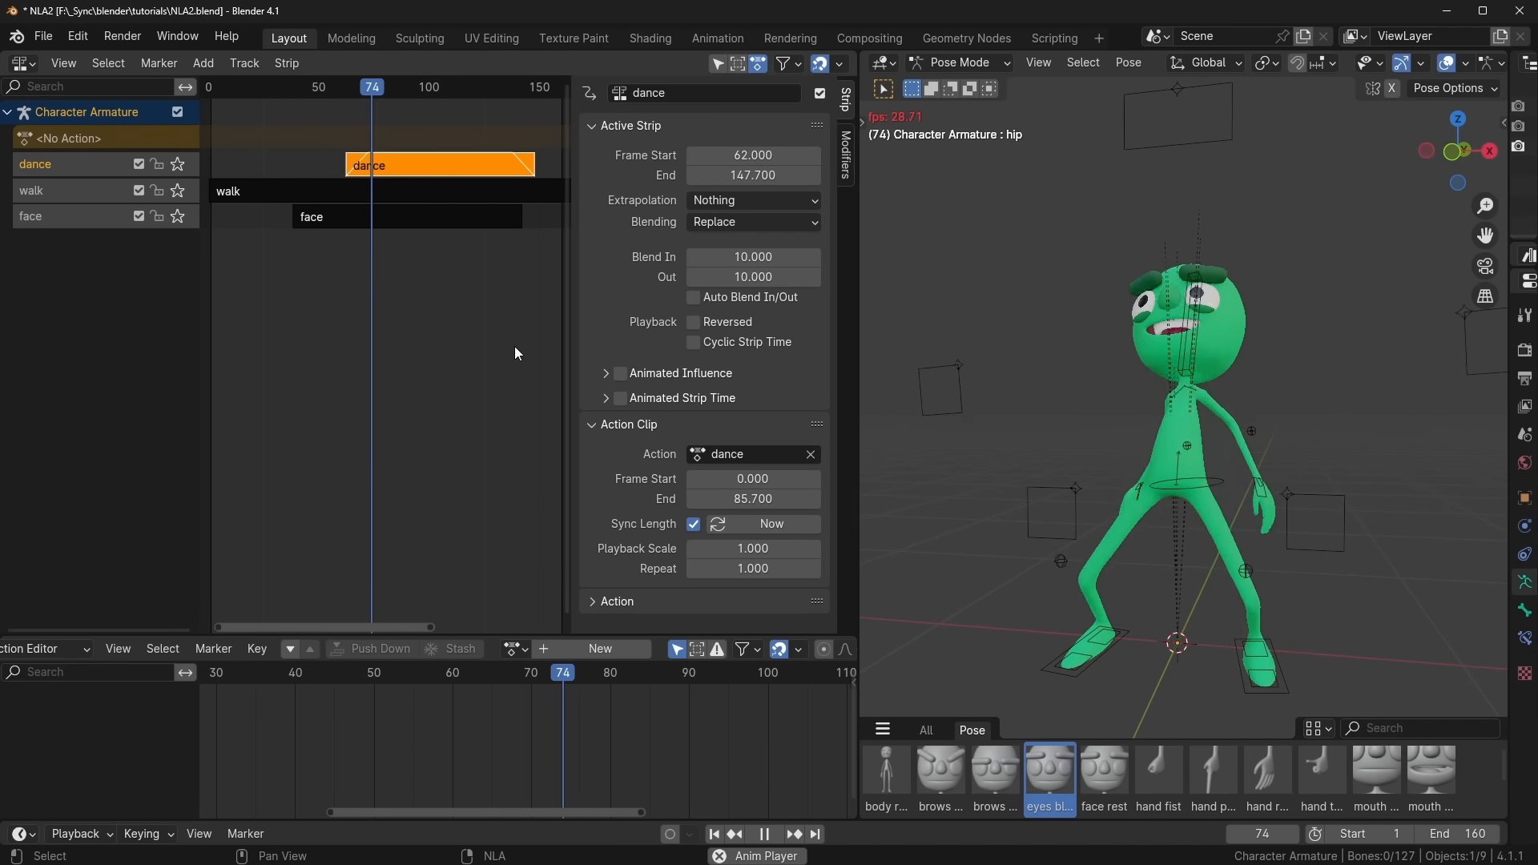
pyautogui.press('space')
pyautogui.click(730, 225)
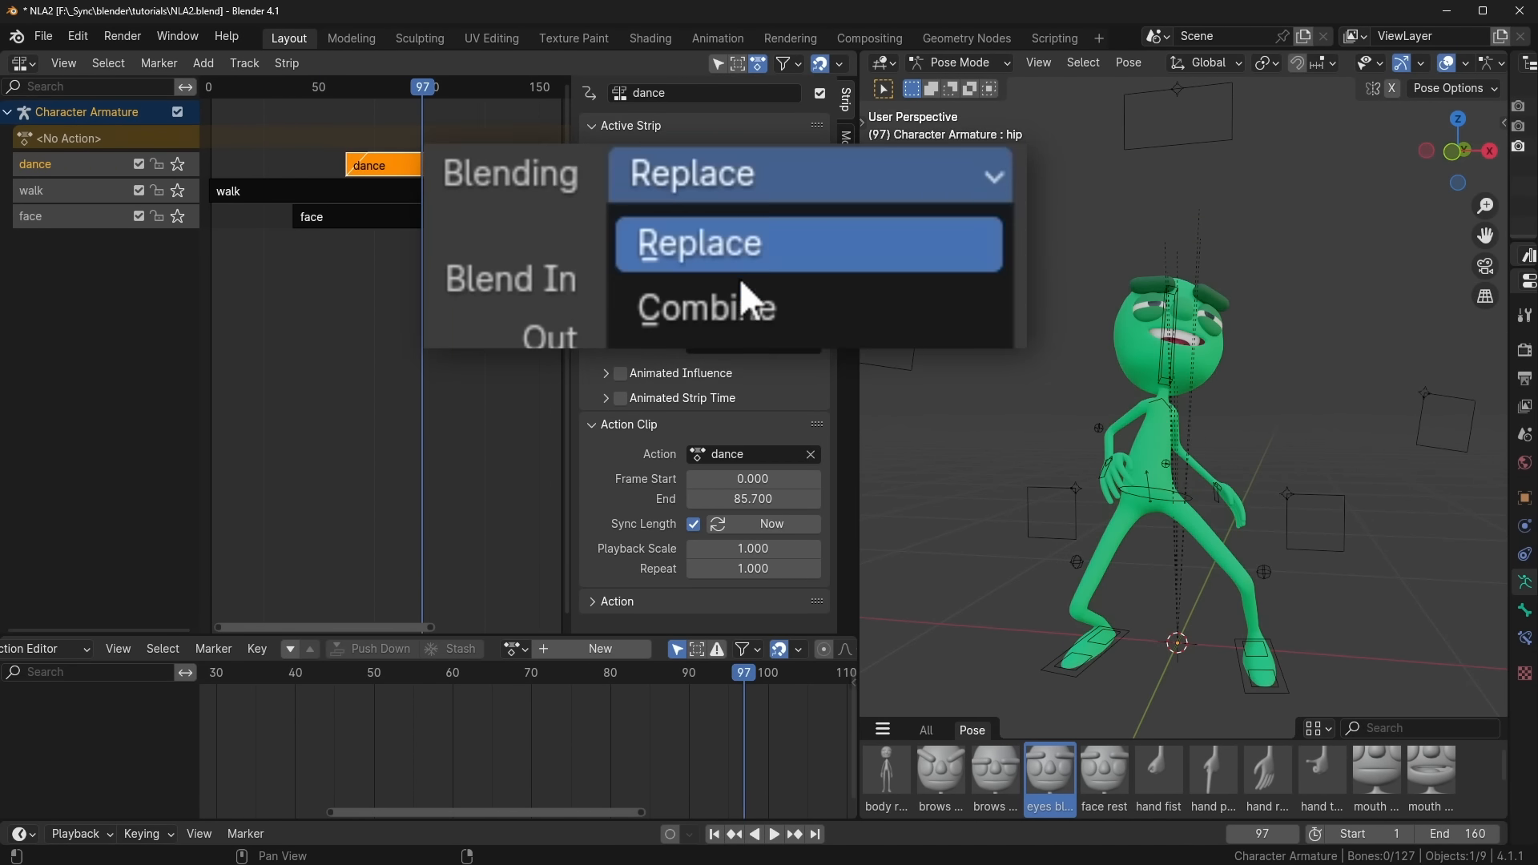
pyautogui.click(701, 264)
pyautogui.press('space')
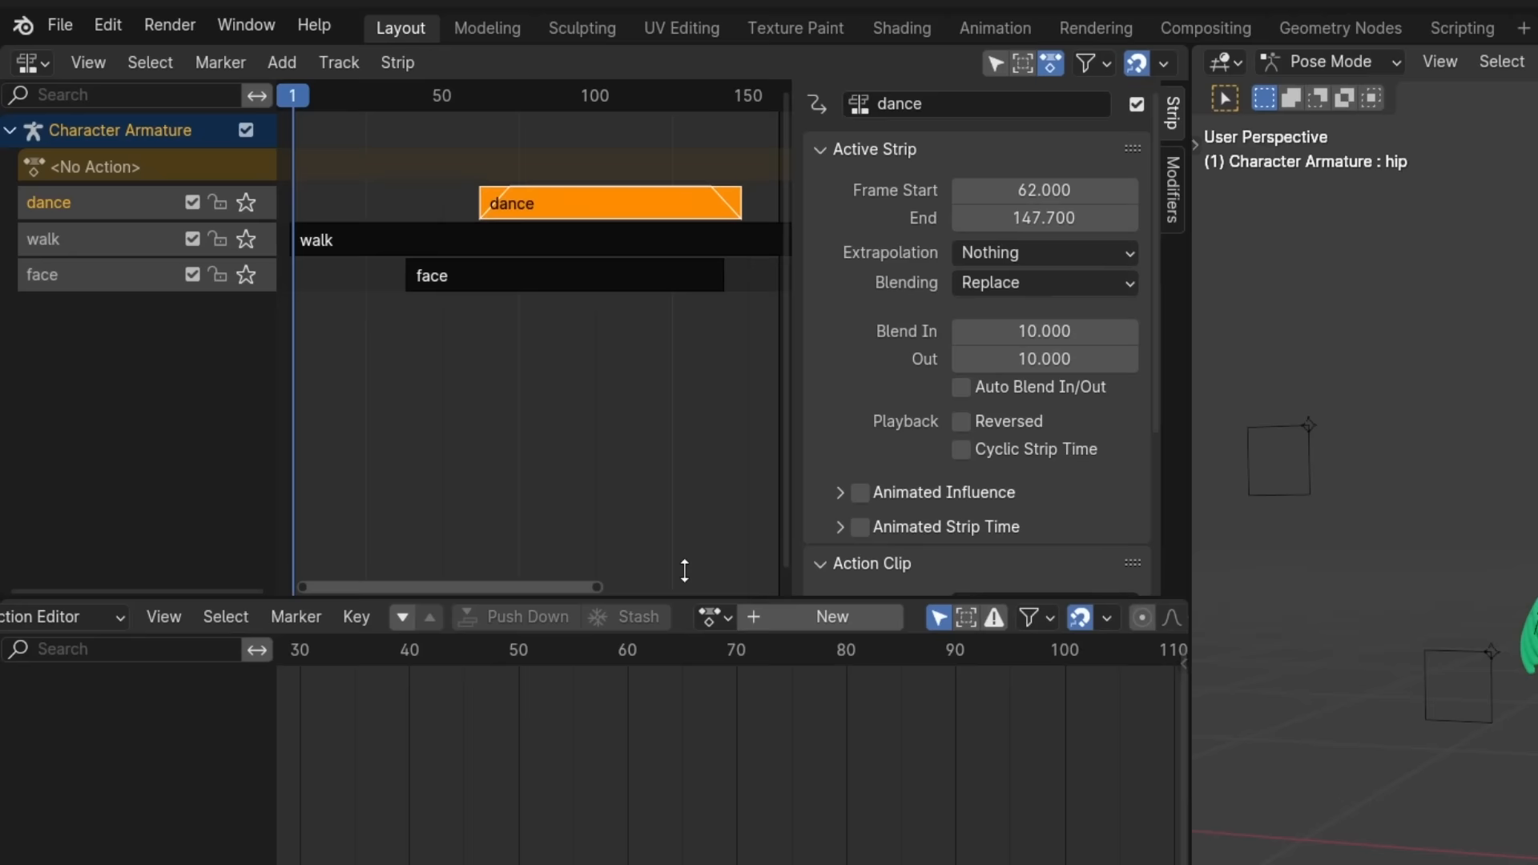
# Step: Enlarge the action editor and create a new action named combine
pyautogui.moveTo(684, 570); pyautogui.dragTo(690, 405)
pyautogui.click(845, 424)
pyautogui.doubleClick(903, 424)
pyautogui.write('combine')
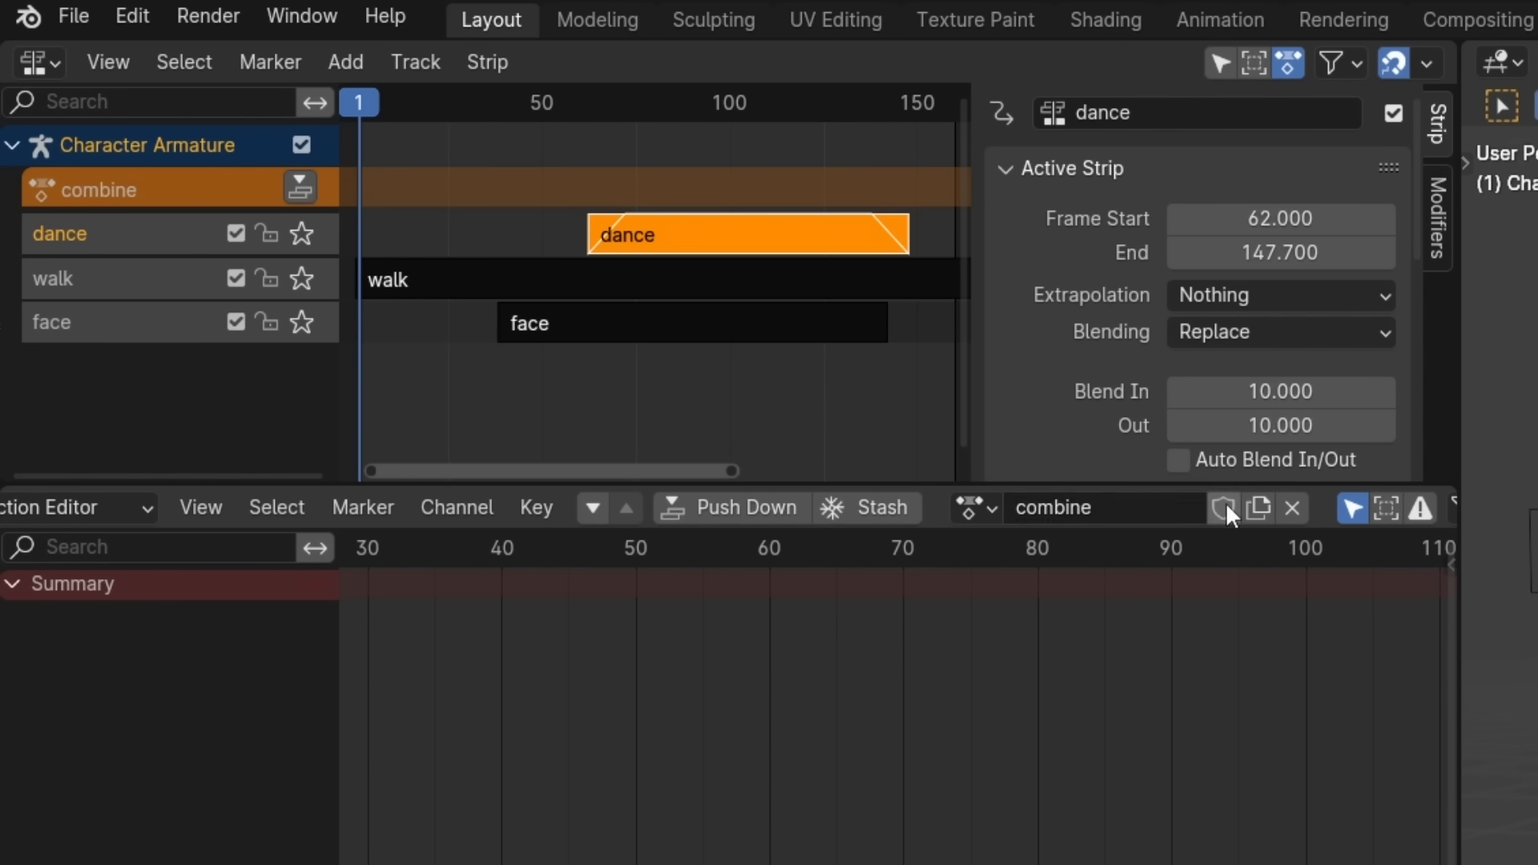
# Step: Give the combine action a fake user and set its blending mode to Combine
pyautogui.click(1222, 508)
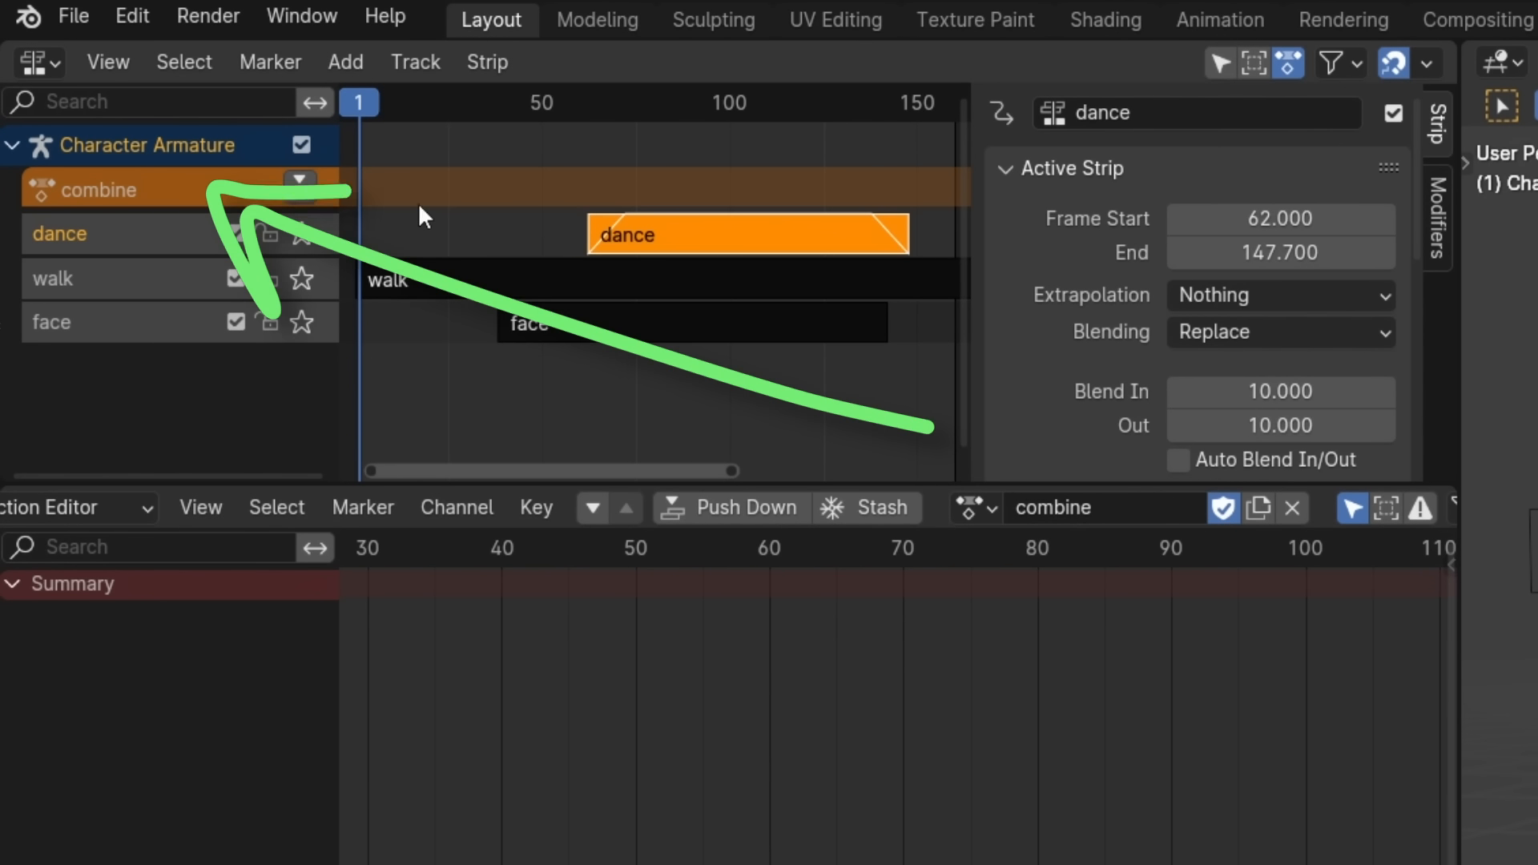
pyautogui.click(180, 185)
pyautogui.click(1265, 257)
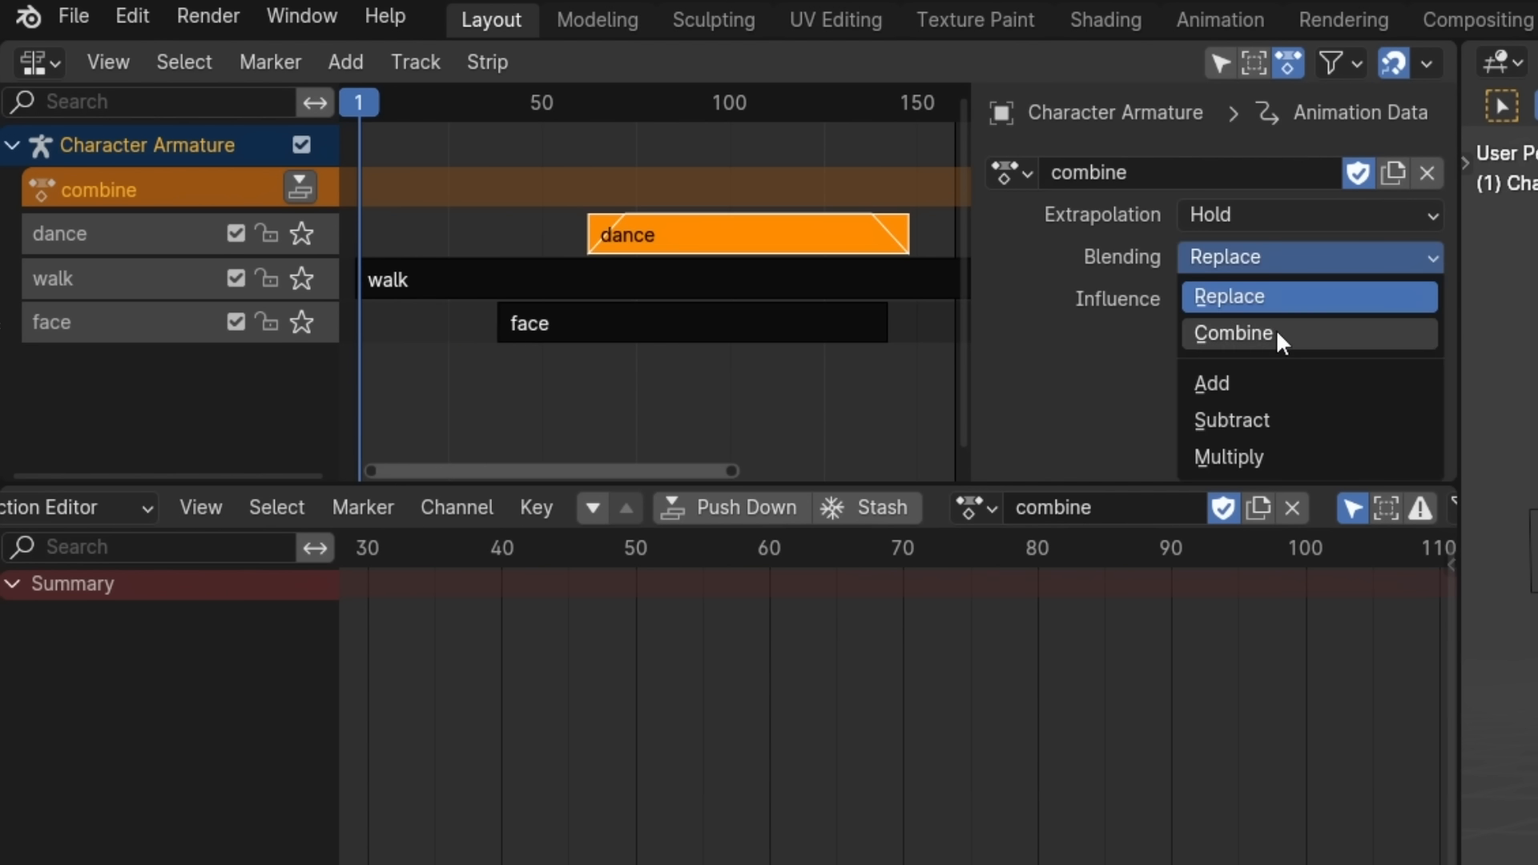
pyautogui.click(1276, 330)
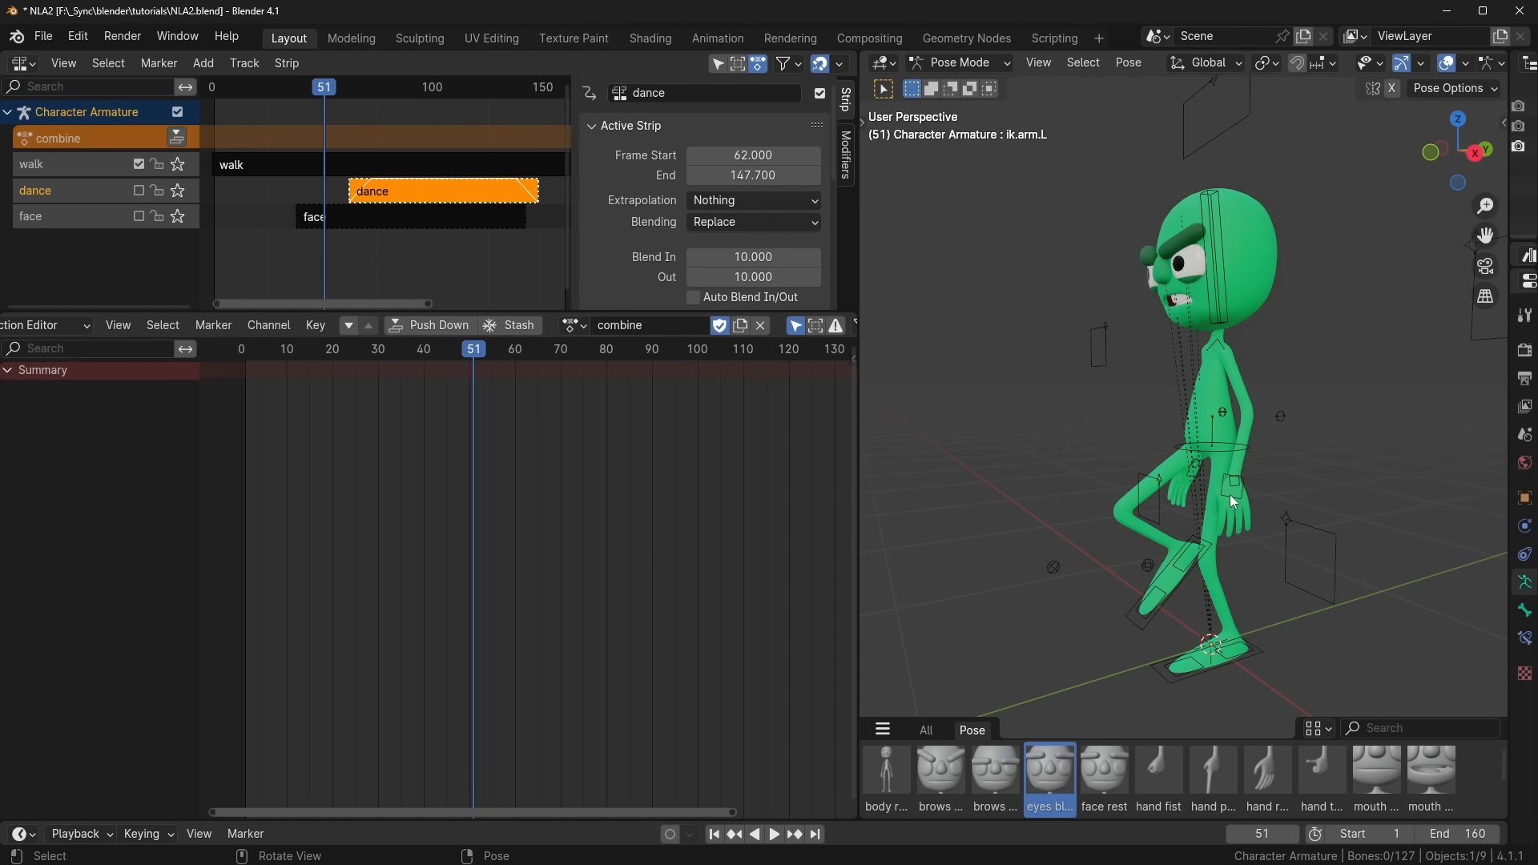
# Step: Keyframe the left arm IK raised at frame 51 and ctrl.torso rotated about 44° around global X at frame 123, playing back the result
pyautogui.click(1230, 496)
pyautogui.press('g')
pyautogui.click(1358, 324)
pyautogui.press('i')
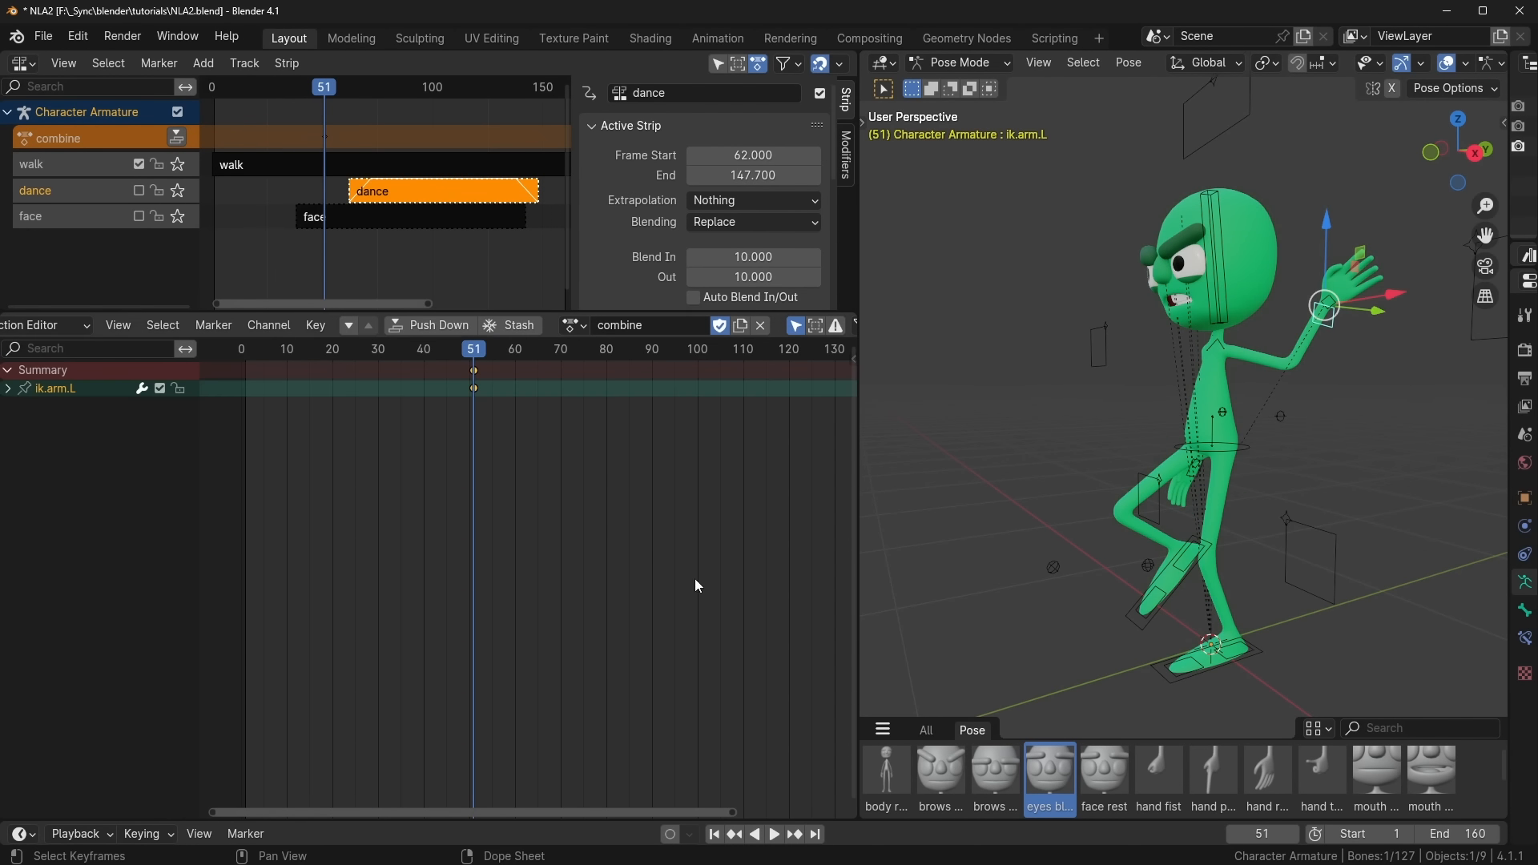
pyautogui.press('space')
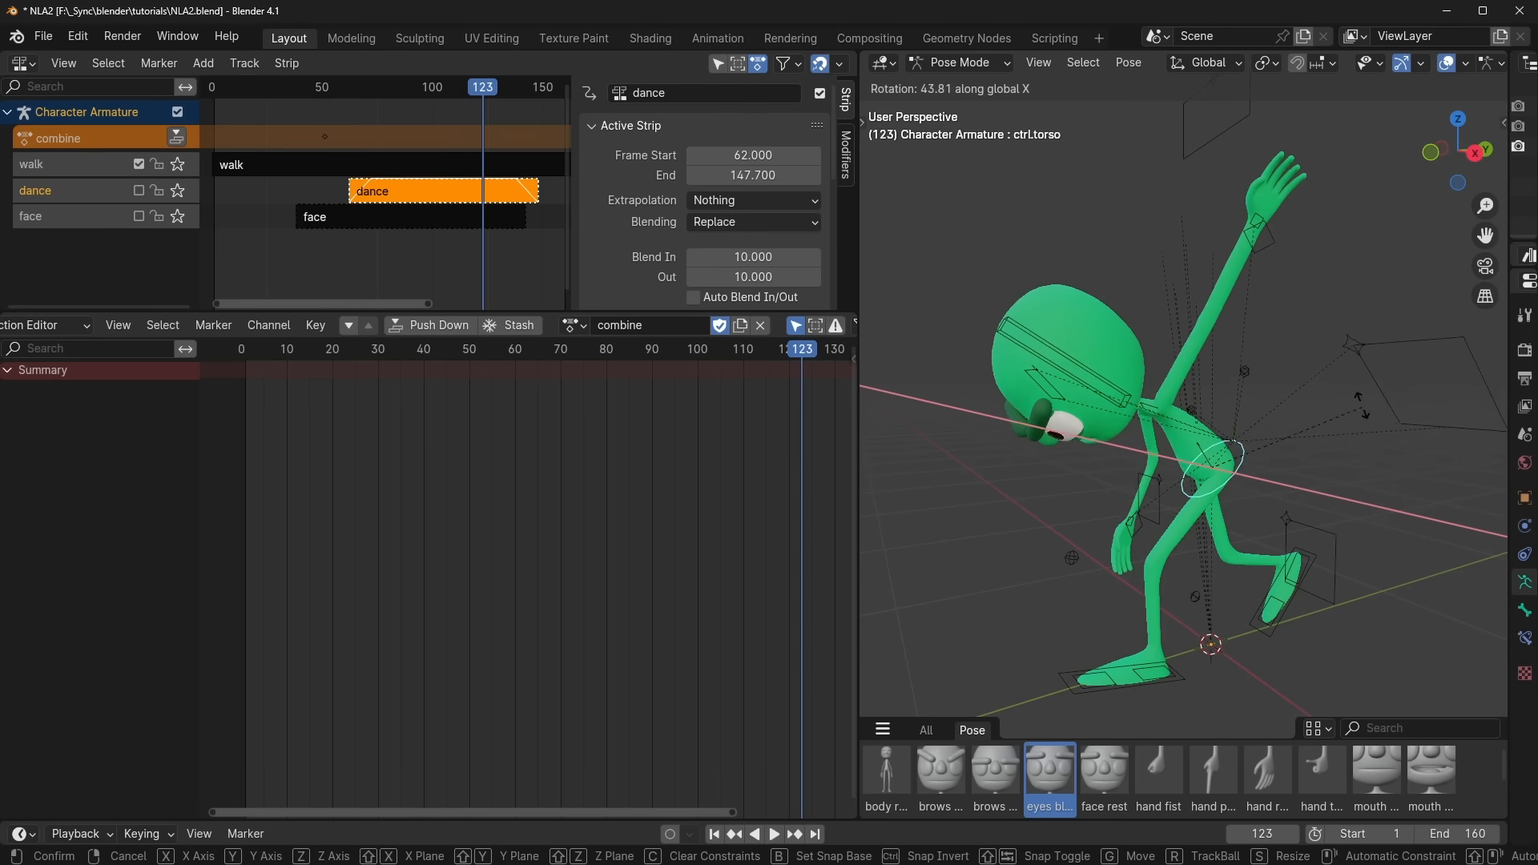
pyautogui.press('space')
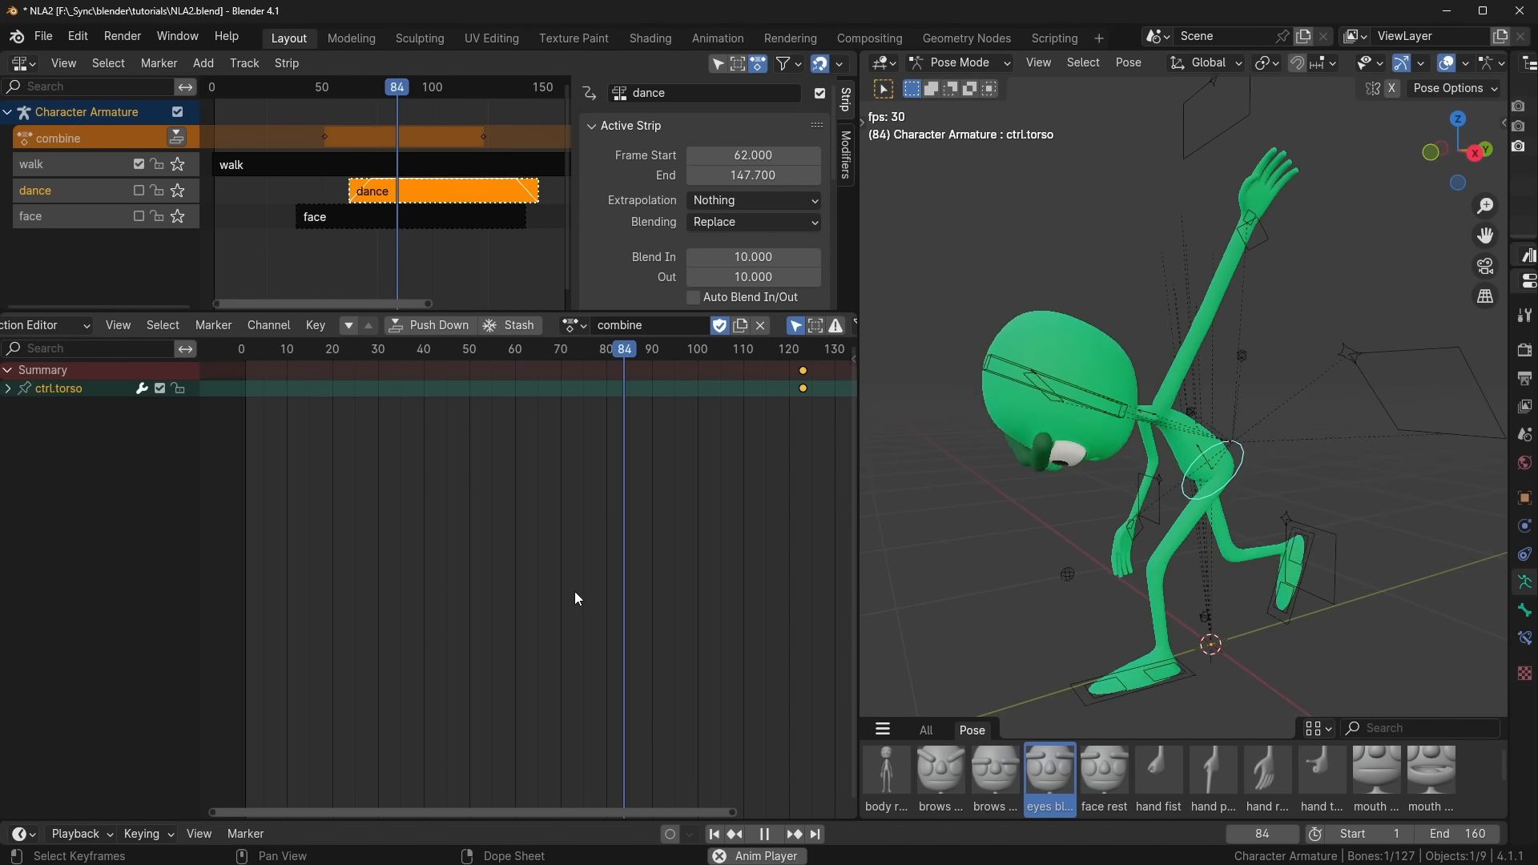
pyautogui.press('Escape')
# Step: Push the combine action down into its own strip above walk, then play the animation and mute the combine track
pyautogui.click(402, 257)
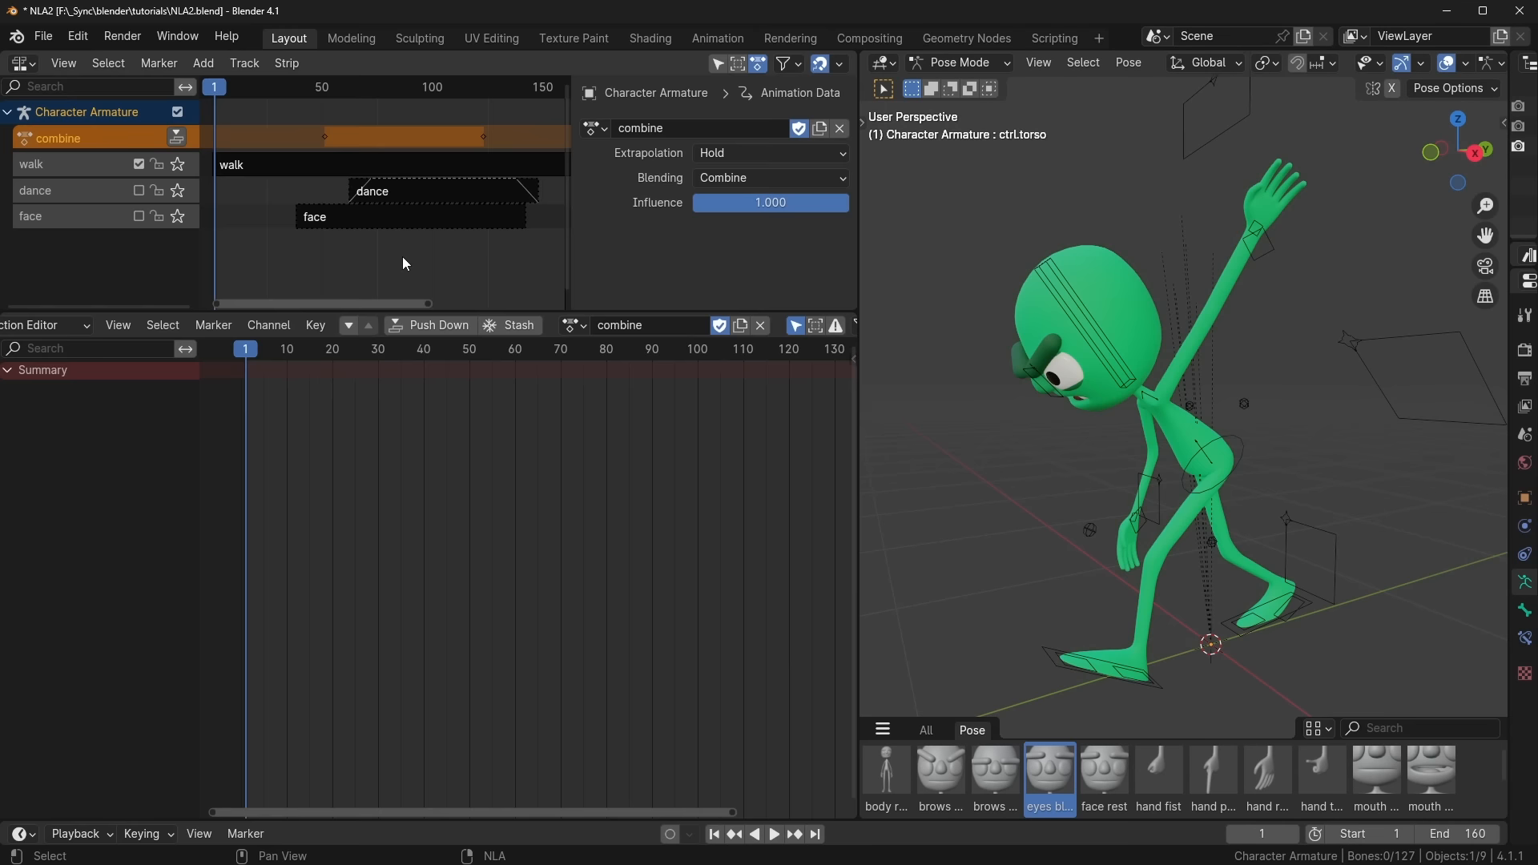
pyautogui.click(177, 137)
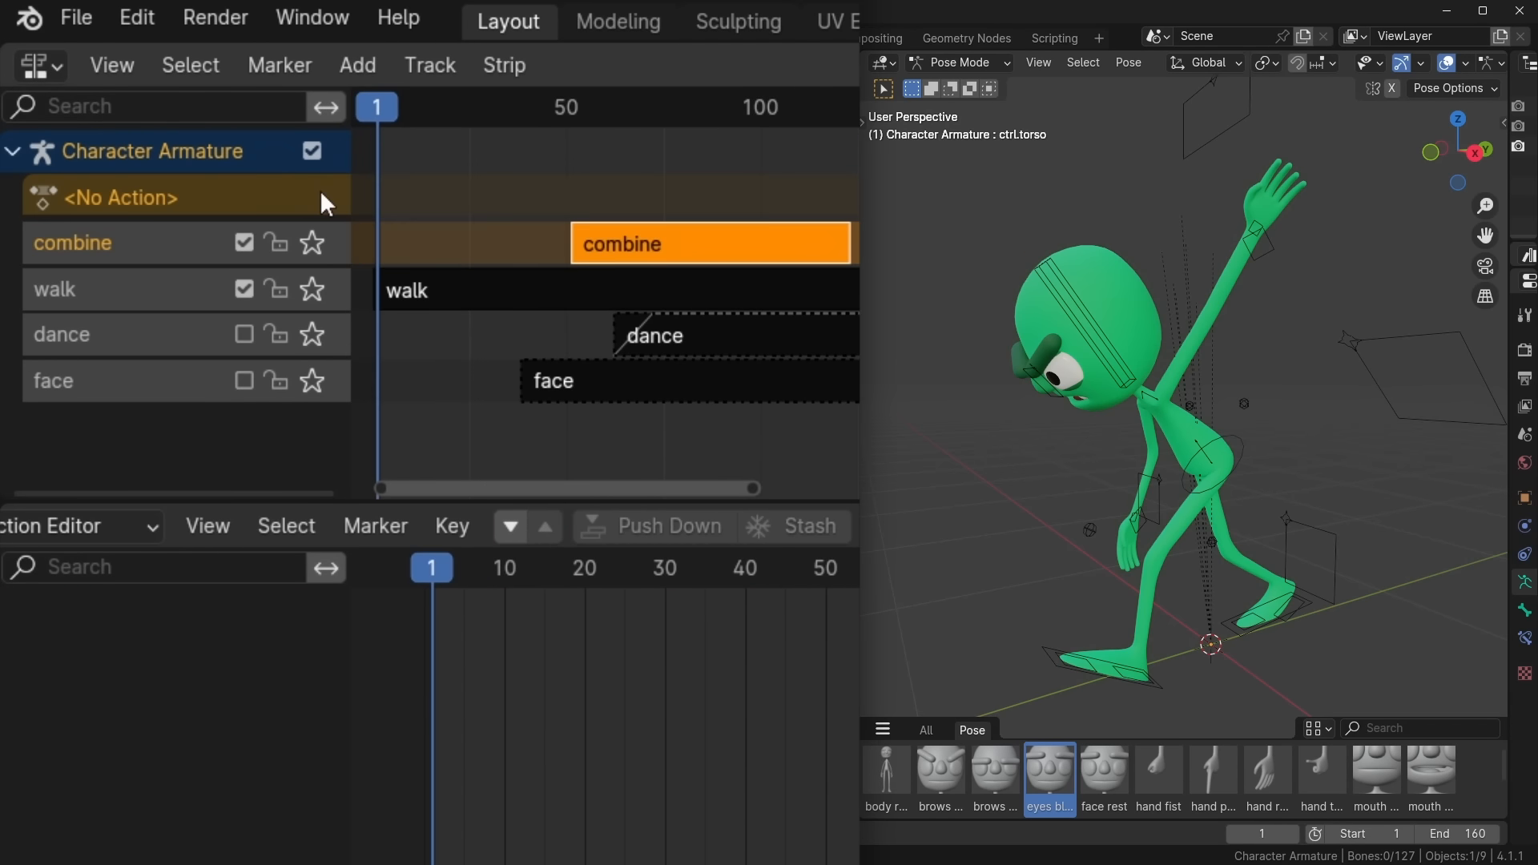
pyautogui.press('space')
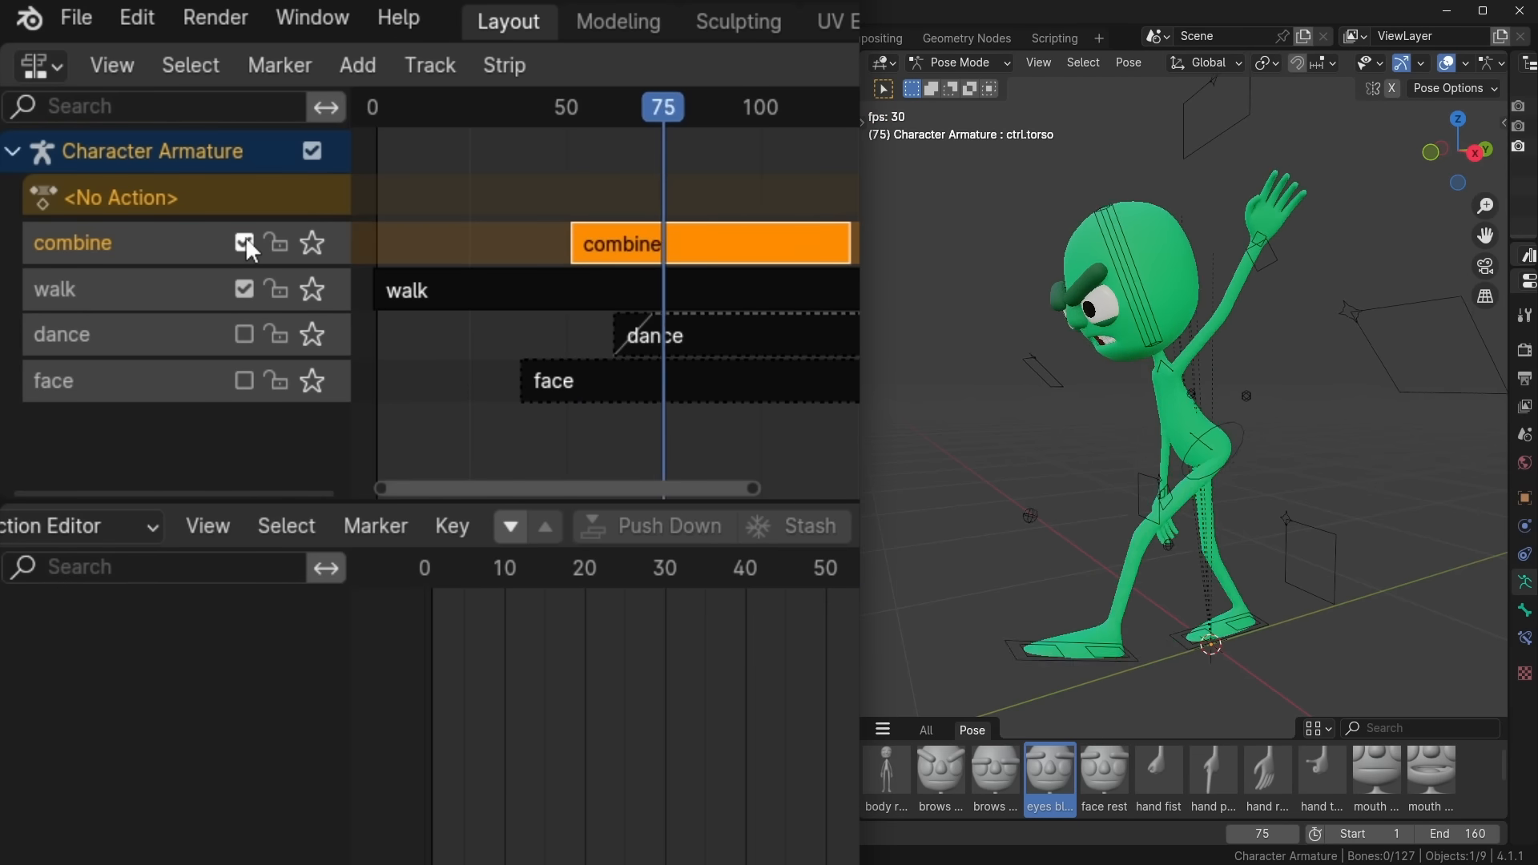
pyautogui.click(244, 241)
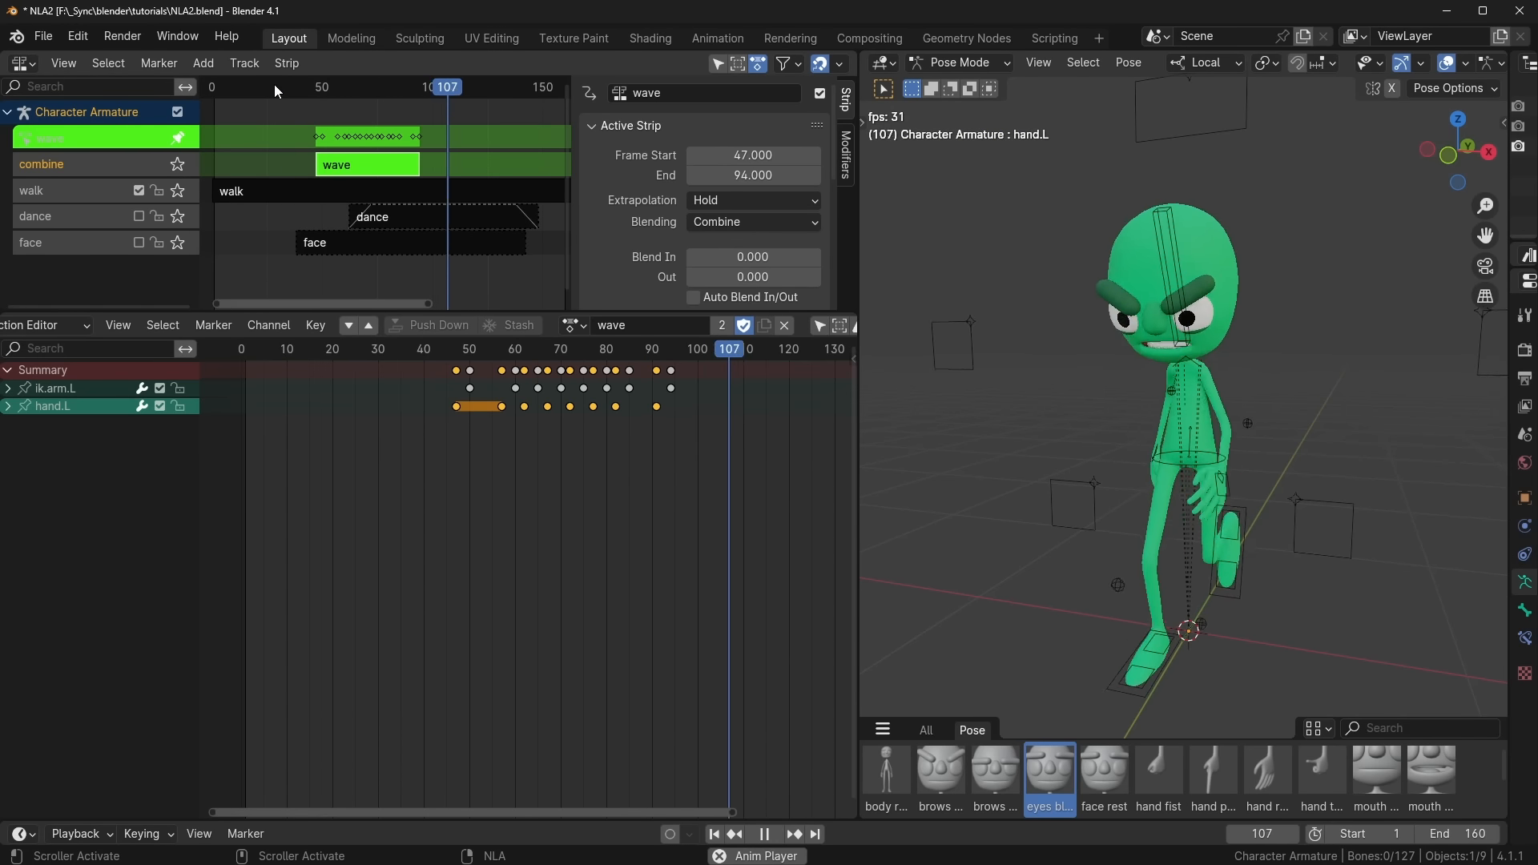
# Step: Leave tweak mode on the wave strip and mute the walk track beneath it during playback
pyautogui.press('Tab')
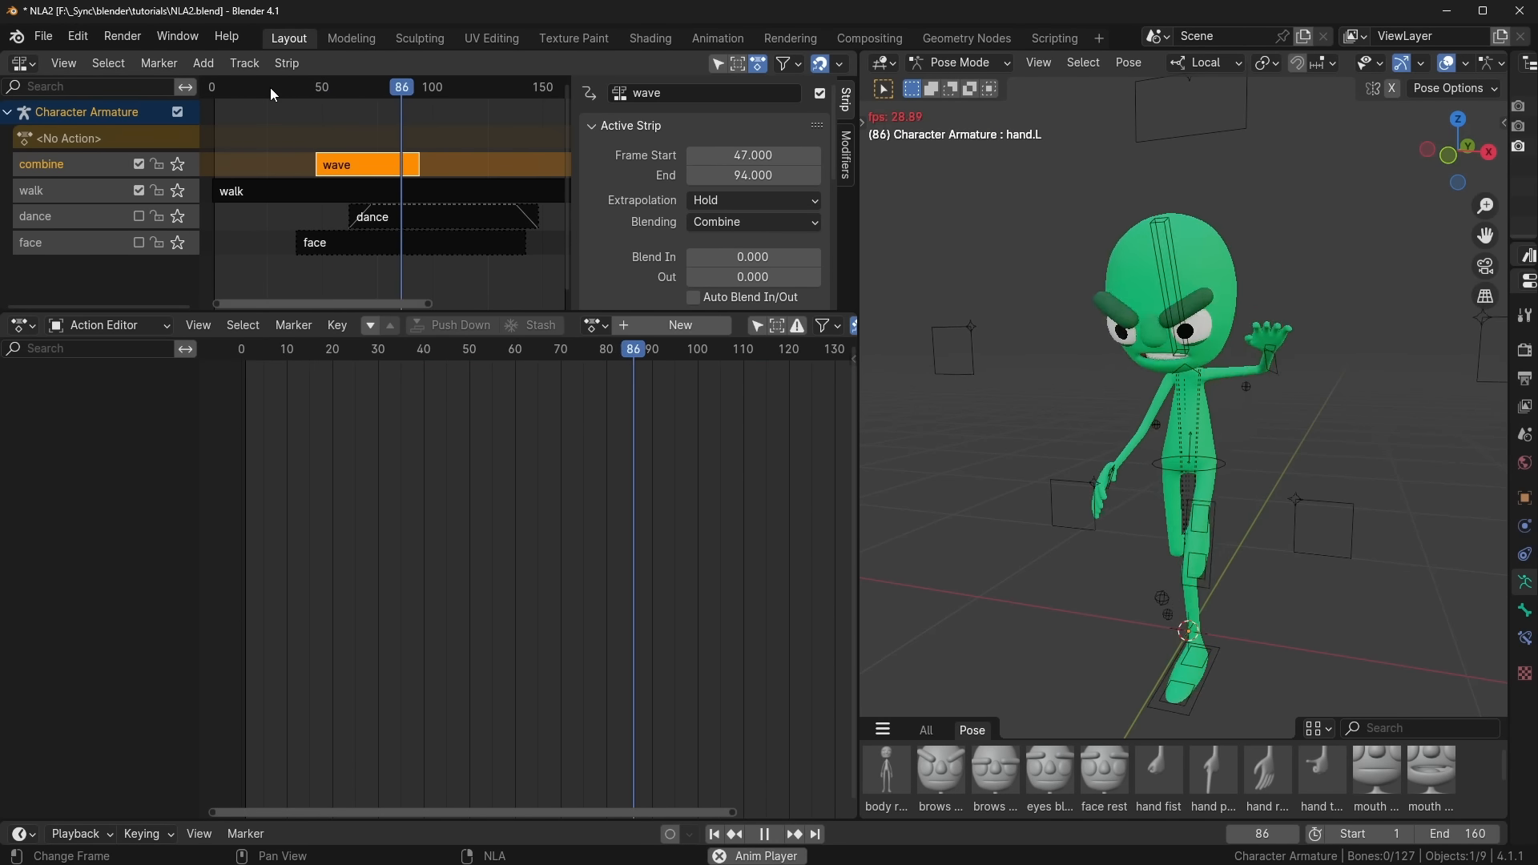
pyautogui.click(140, 191)
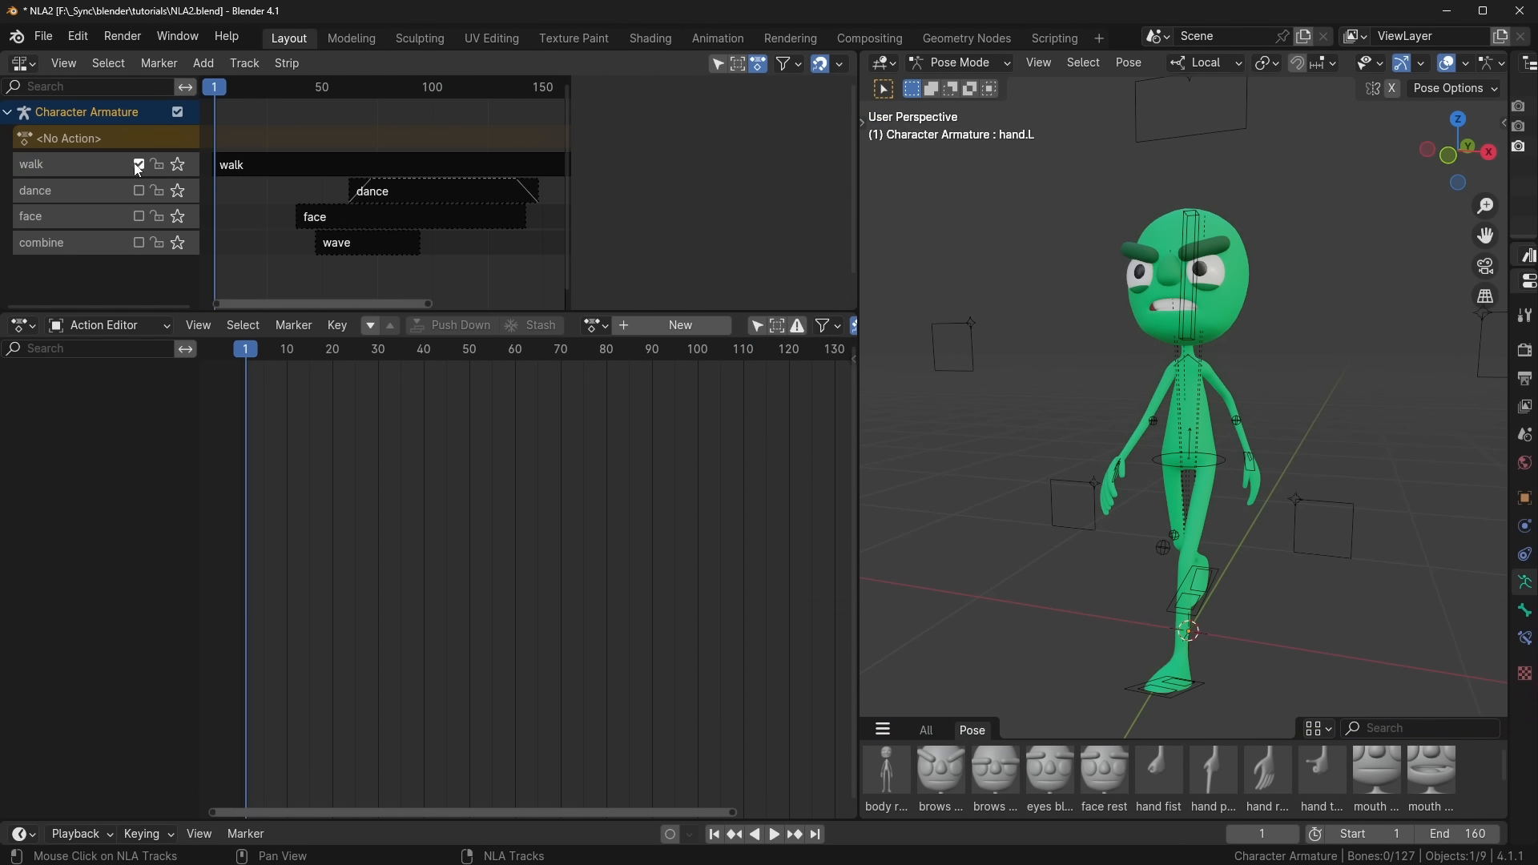
# Step: With the walk track muted, create an action named rest and keyframe the control bones' rest pose at frame 1
pyautogui.click(137, 167)
pyautogui.click(680, 325)
pyautogui.doubleClick(717, 329)
pyautogui.write('rest')
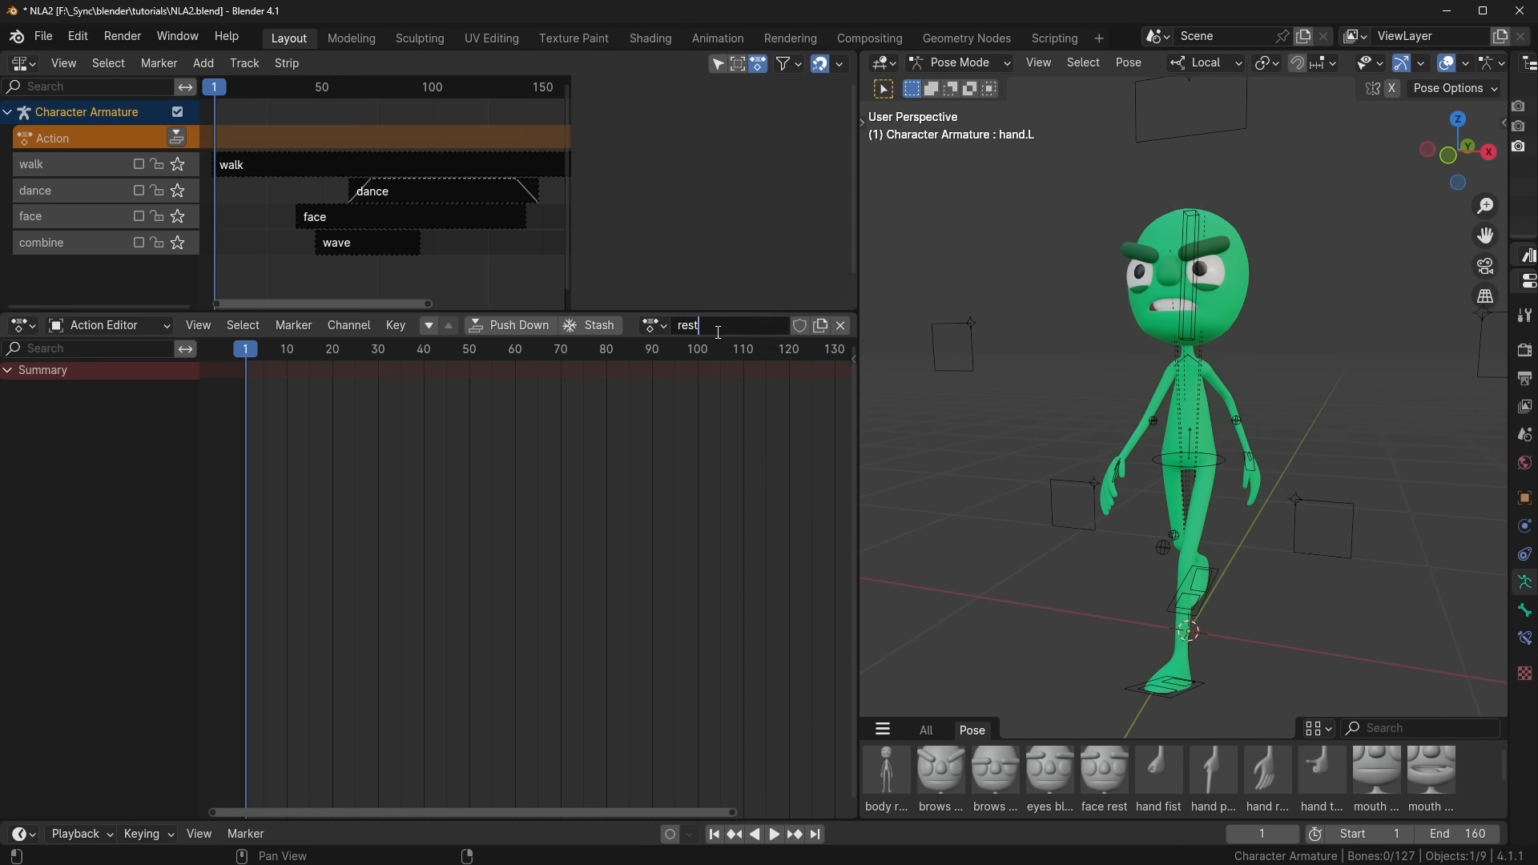
pyautogui.write('ai')
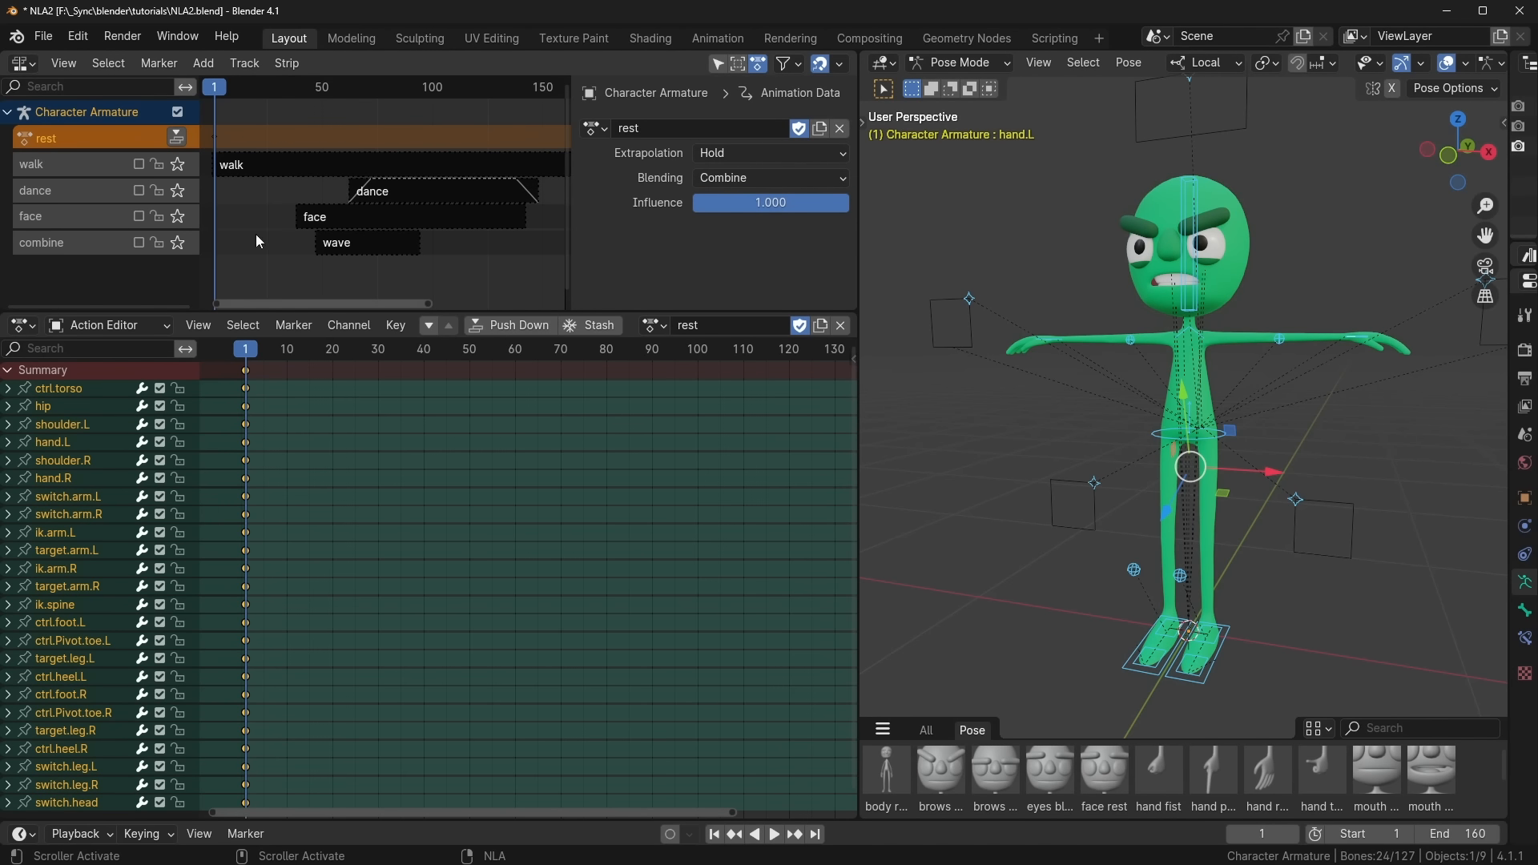
# Step: Play the unmuted walk beneath the rest action, switching the rest action's blending to Replace and back to Combine
pyautogui.click(139, 164)
pyautogui.press('space')
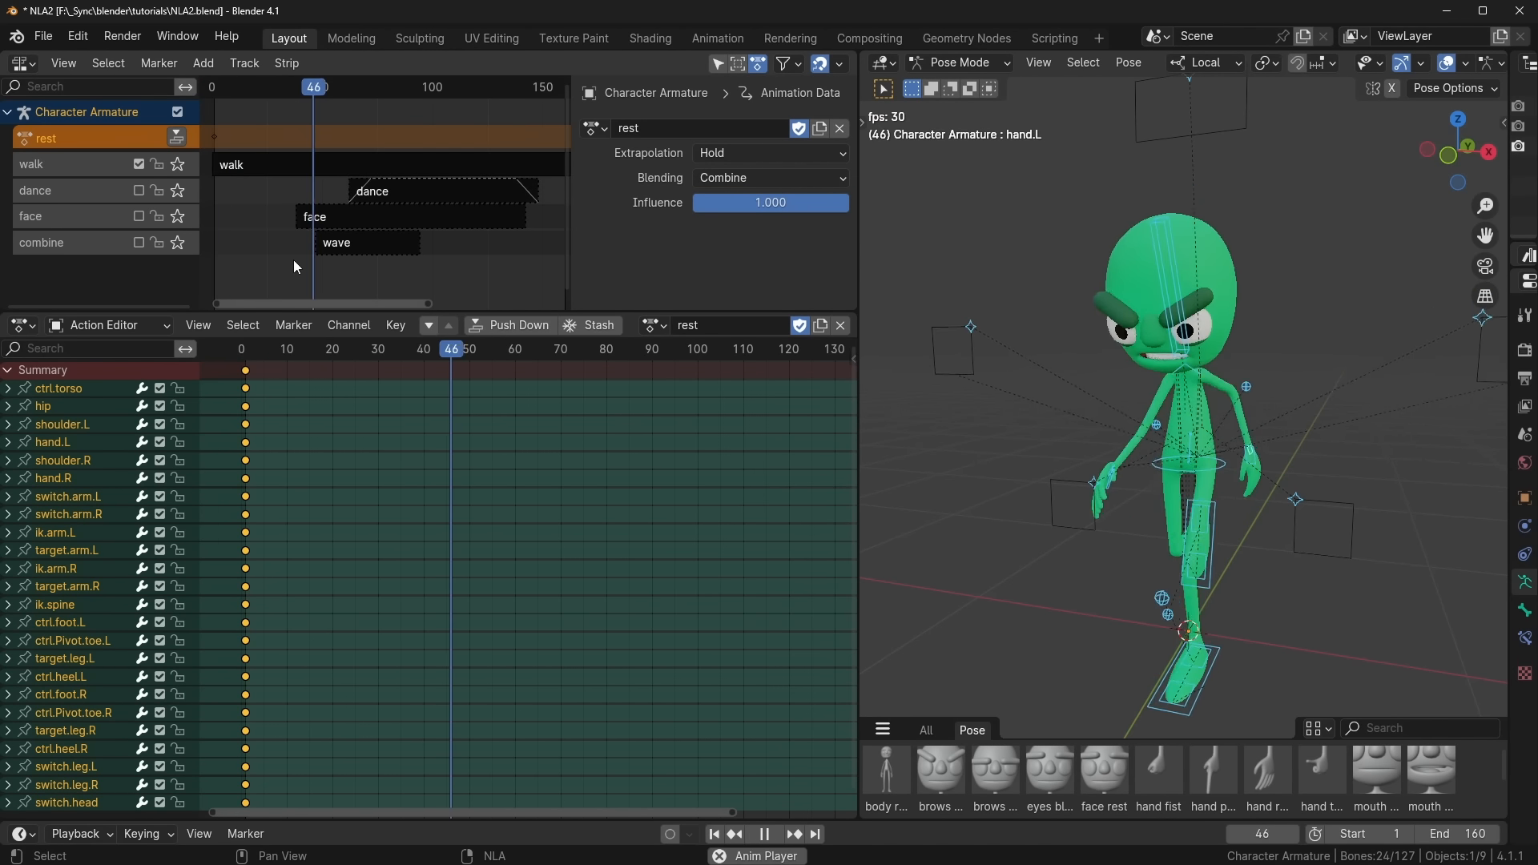
pyautogui.click(781, 175)
pyautogui.click(769, 196)
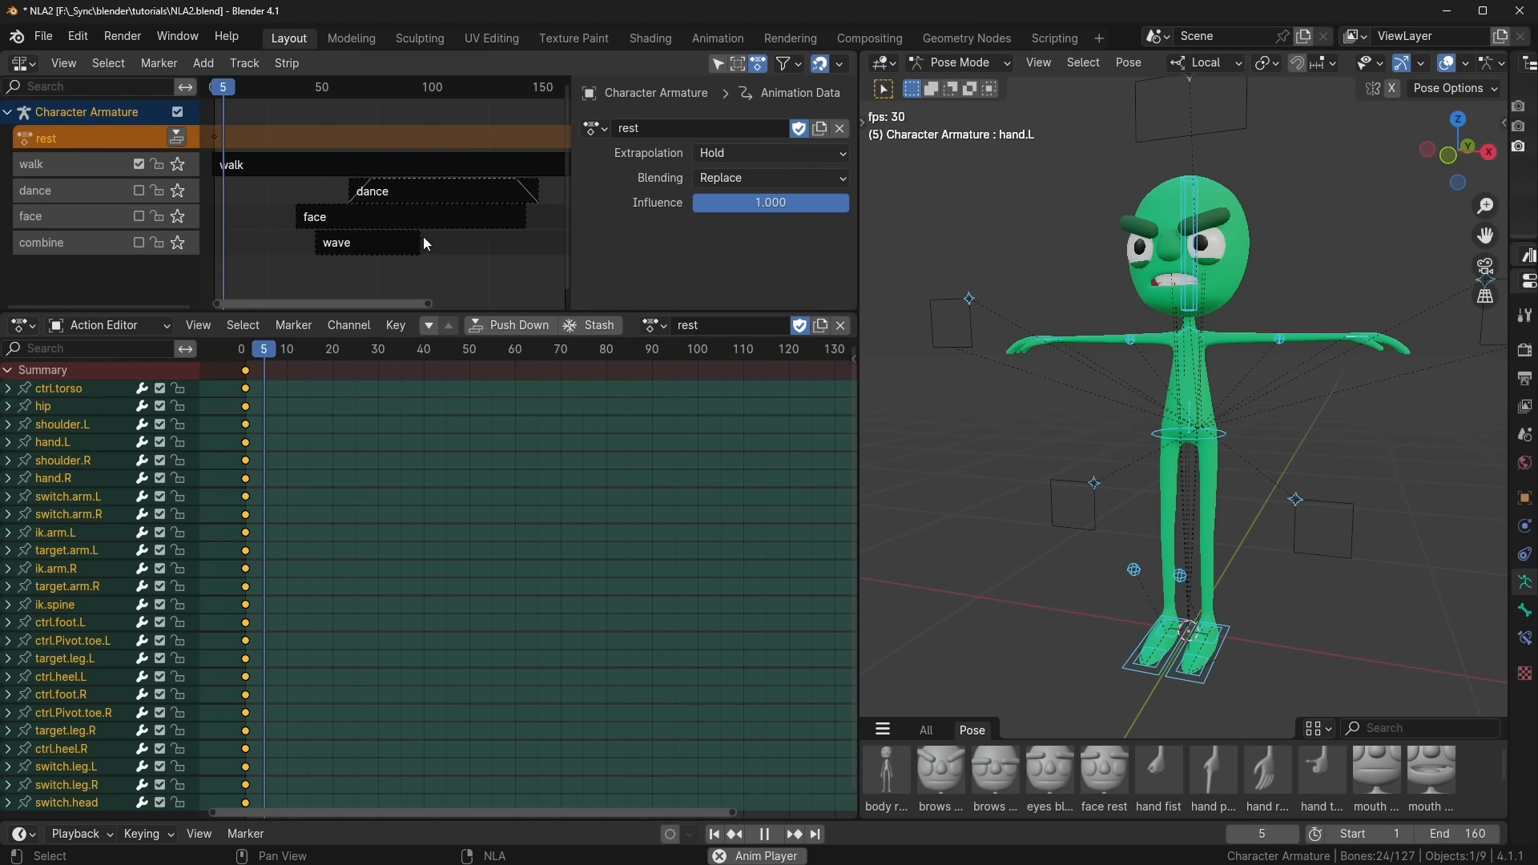
pyautogui.click(745, 176)
pyautogui.click(741, 222)
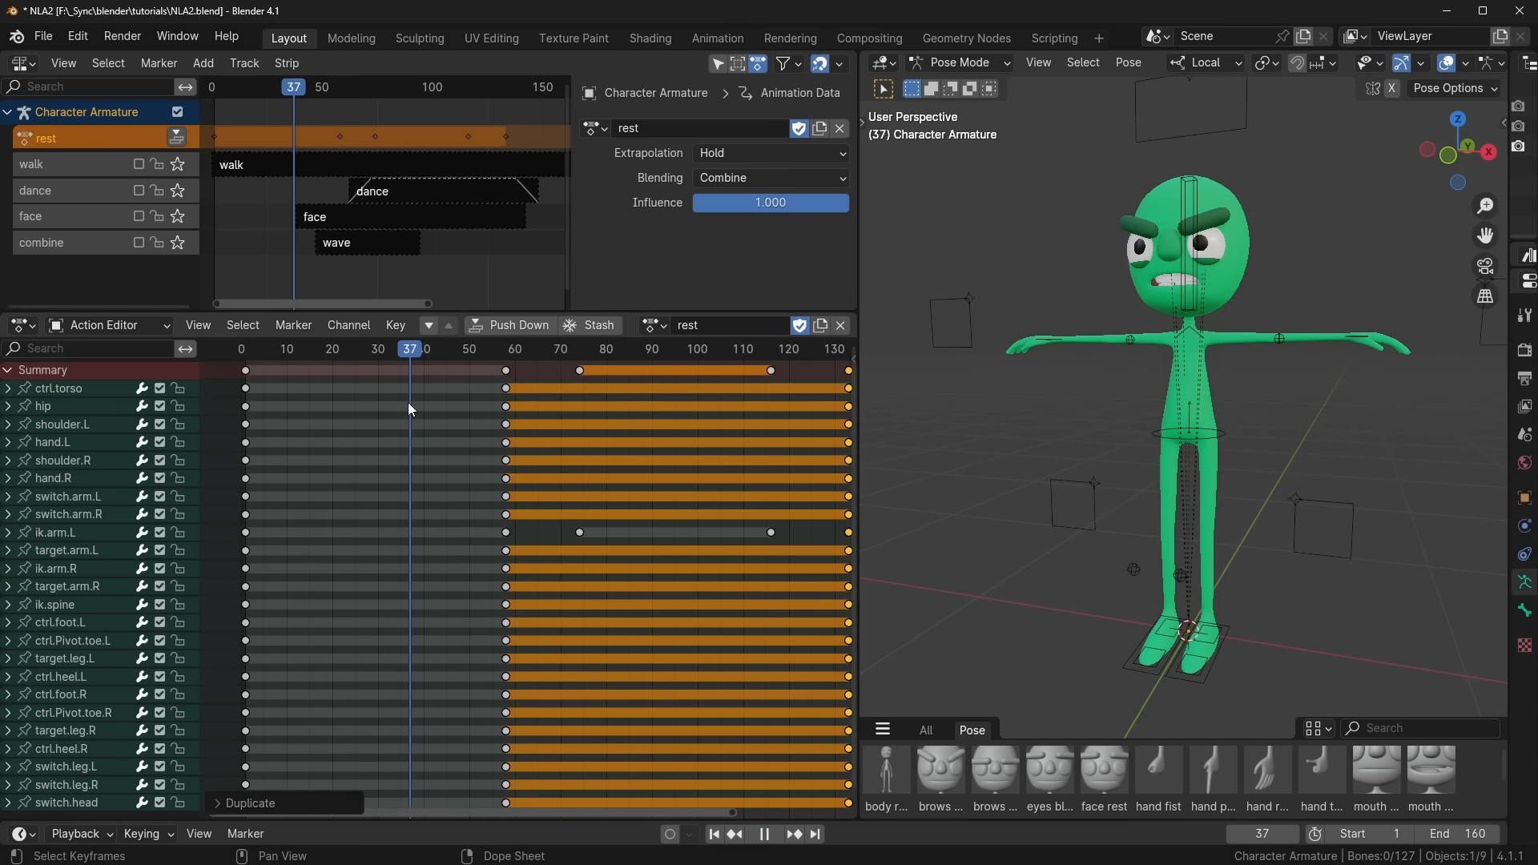
# Step: Play the rest action's keyframed arm movement alone, and play it again over the unmuted walk track
pyautogui.press('space')
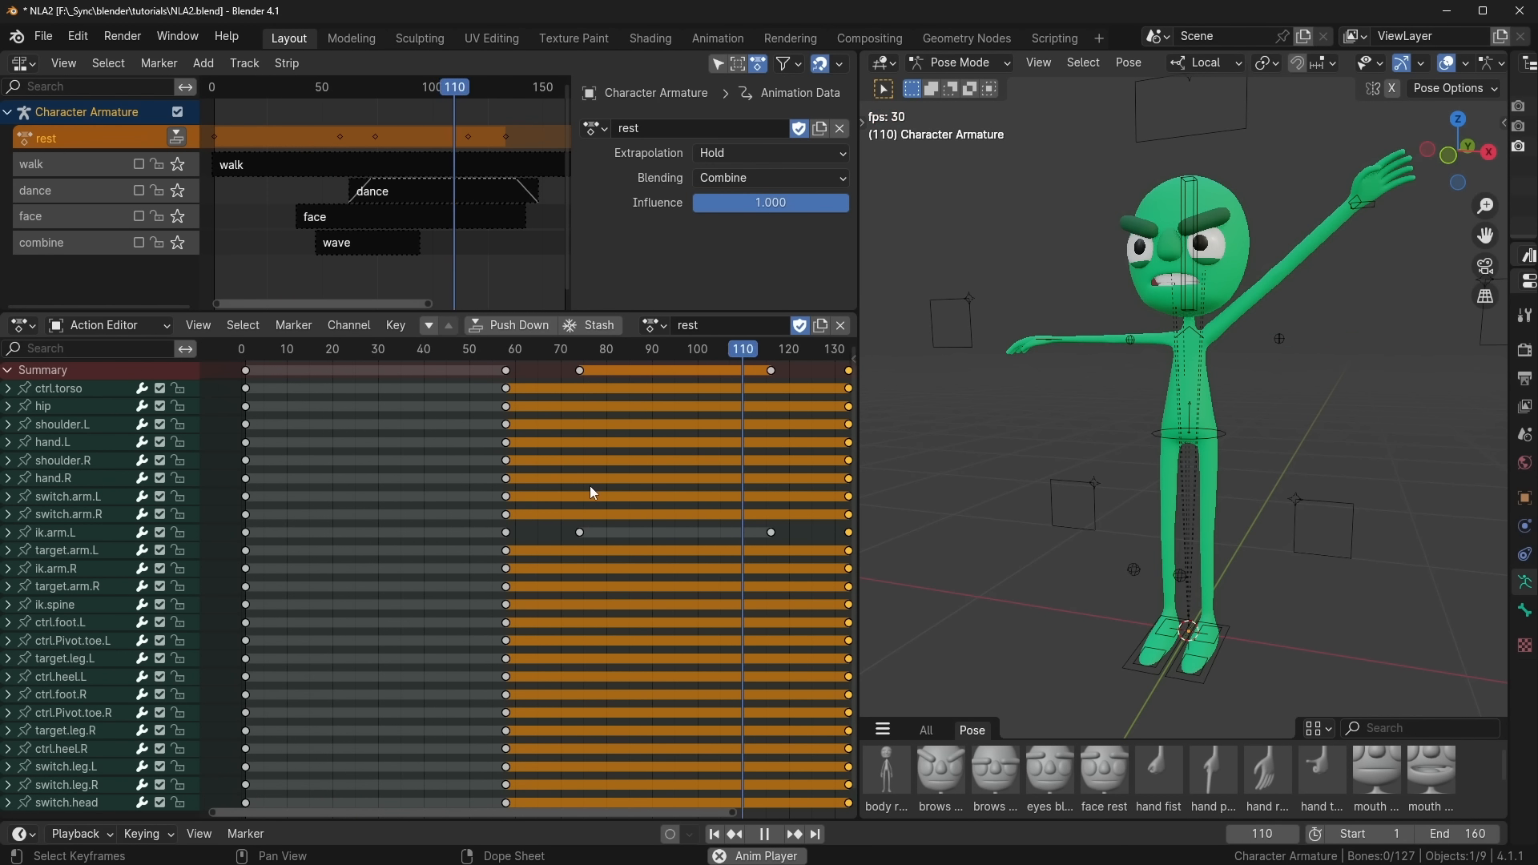
pyautogui.press('space')
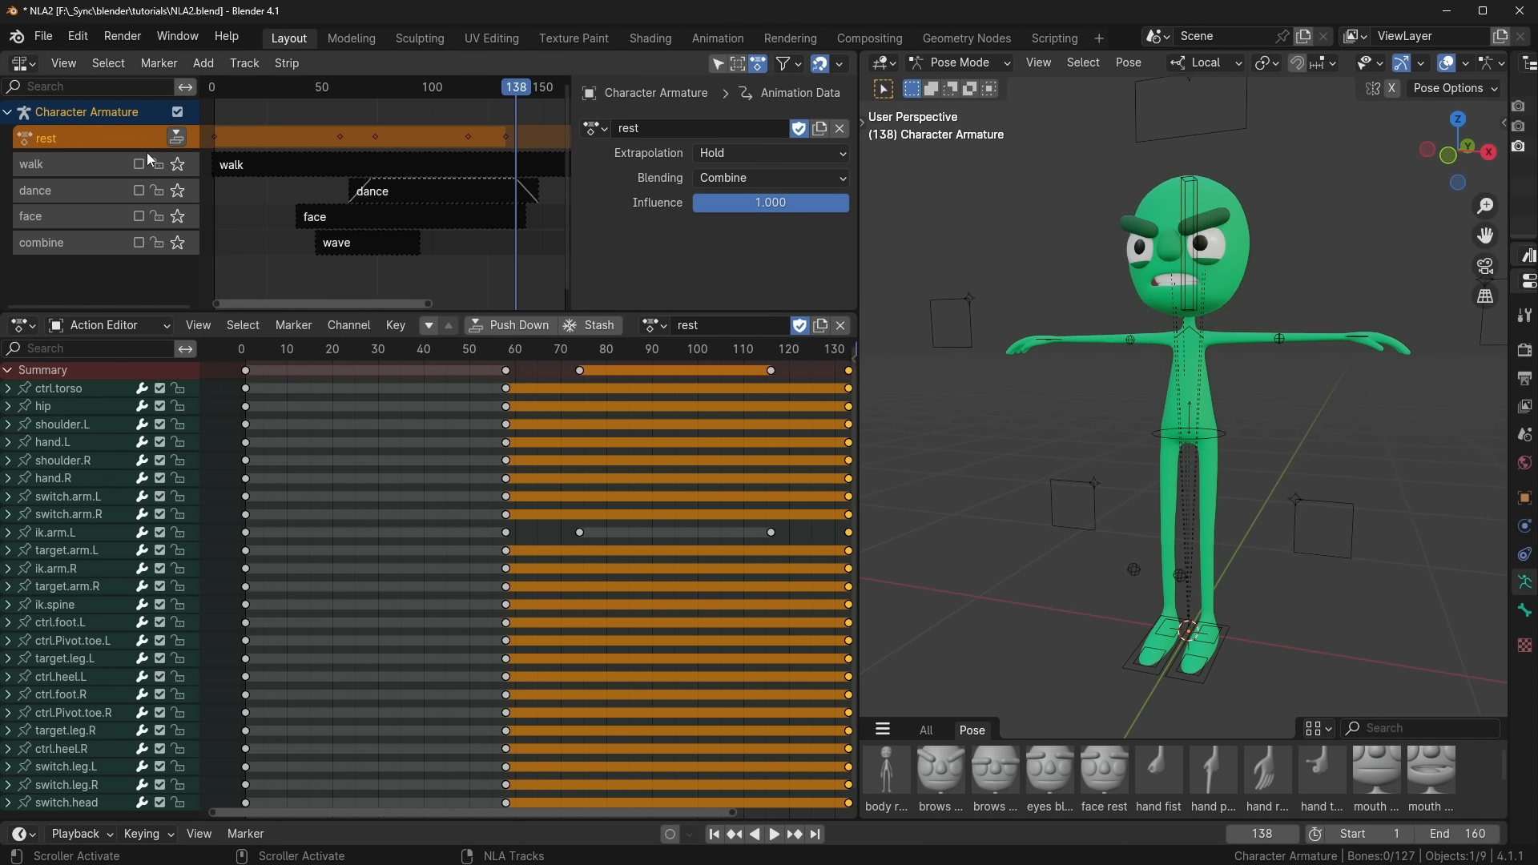
pyautogui.click(140, 165)
pyautogui.press('space')
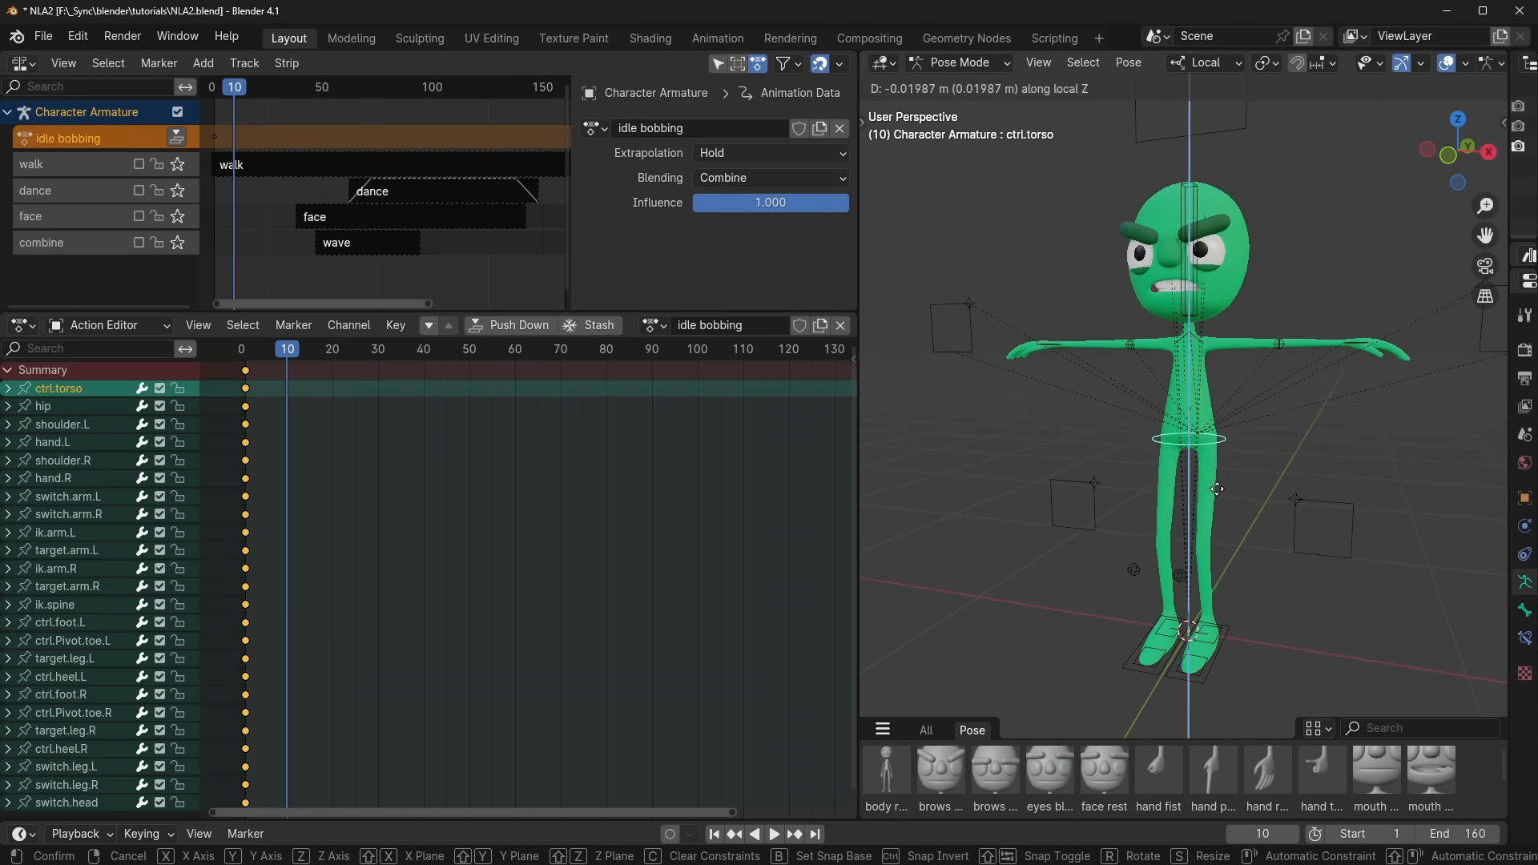
# Step: At frame 10 of the idle bobbing action, lower both arm IK controls slightly and rotate the ik.spine bone around X
pyautogui.click(1346, 367)
pyautogui.keyDown('shift'); pyautogui.click(1051, 339); pyautogui.keyUp('shift')
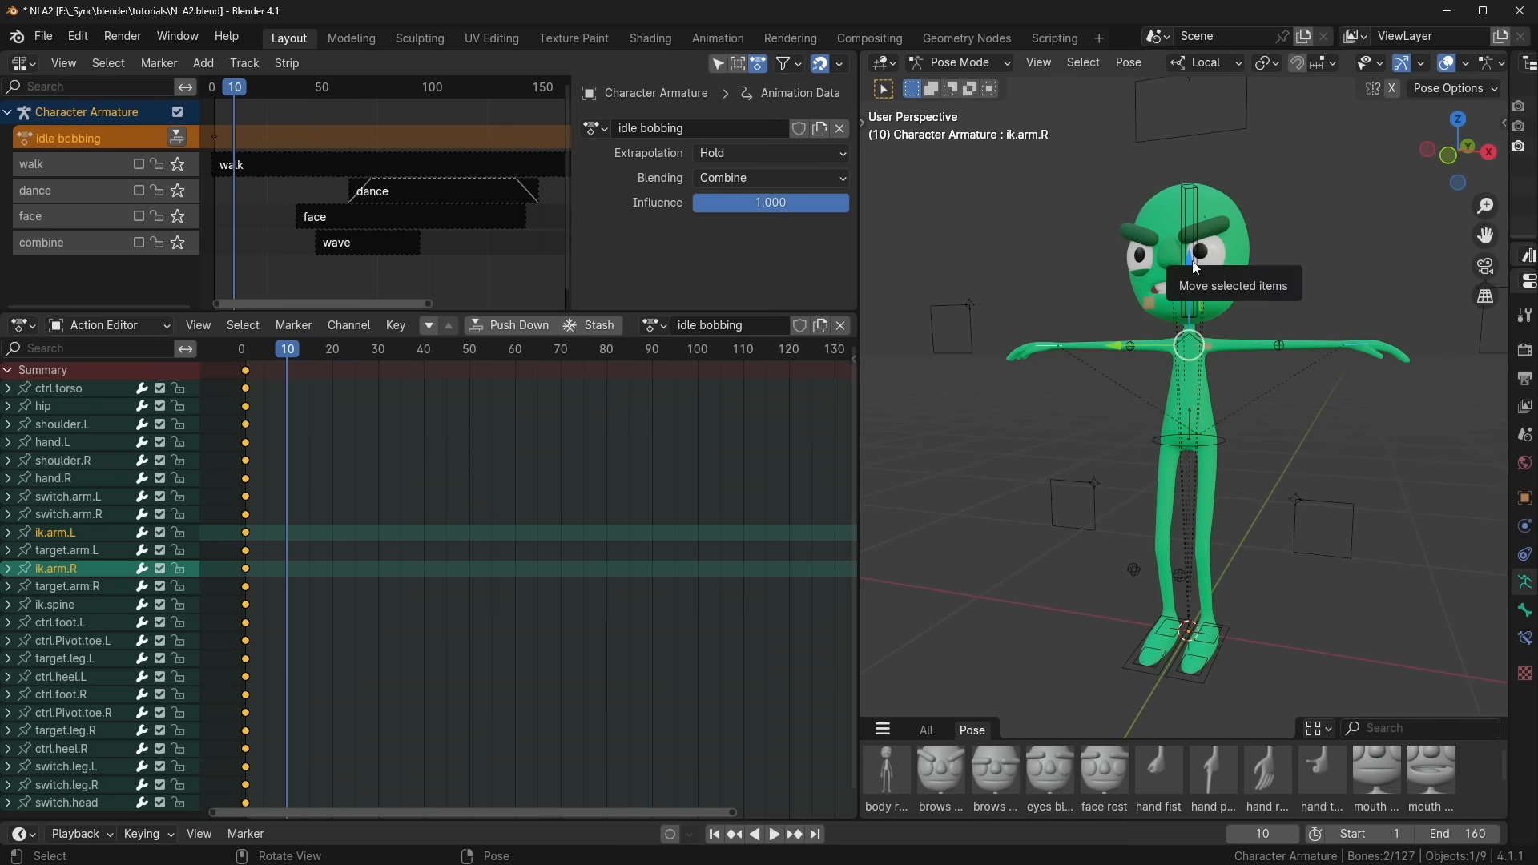
pyautogui.moveTo(1192, 281); pyautogui.dragTo(1193, 285)
pyautogui.click(1196, 280)
pyautogui.click(1194, 292)
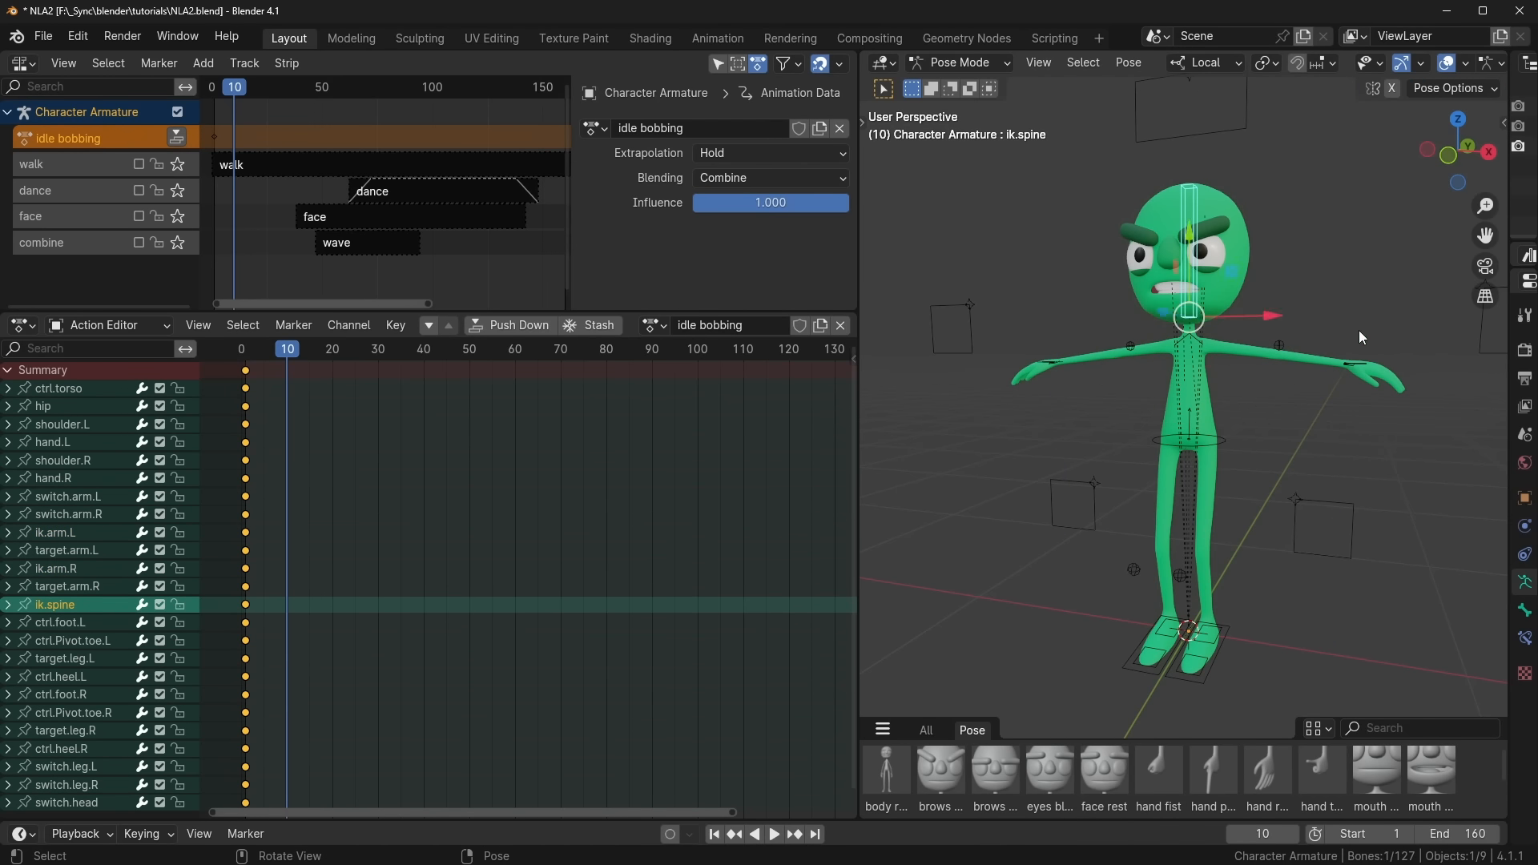
pyautogui.press('r')
pyautogui.press('x')
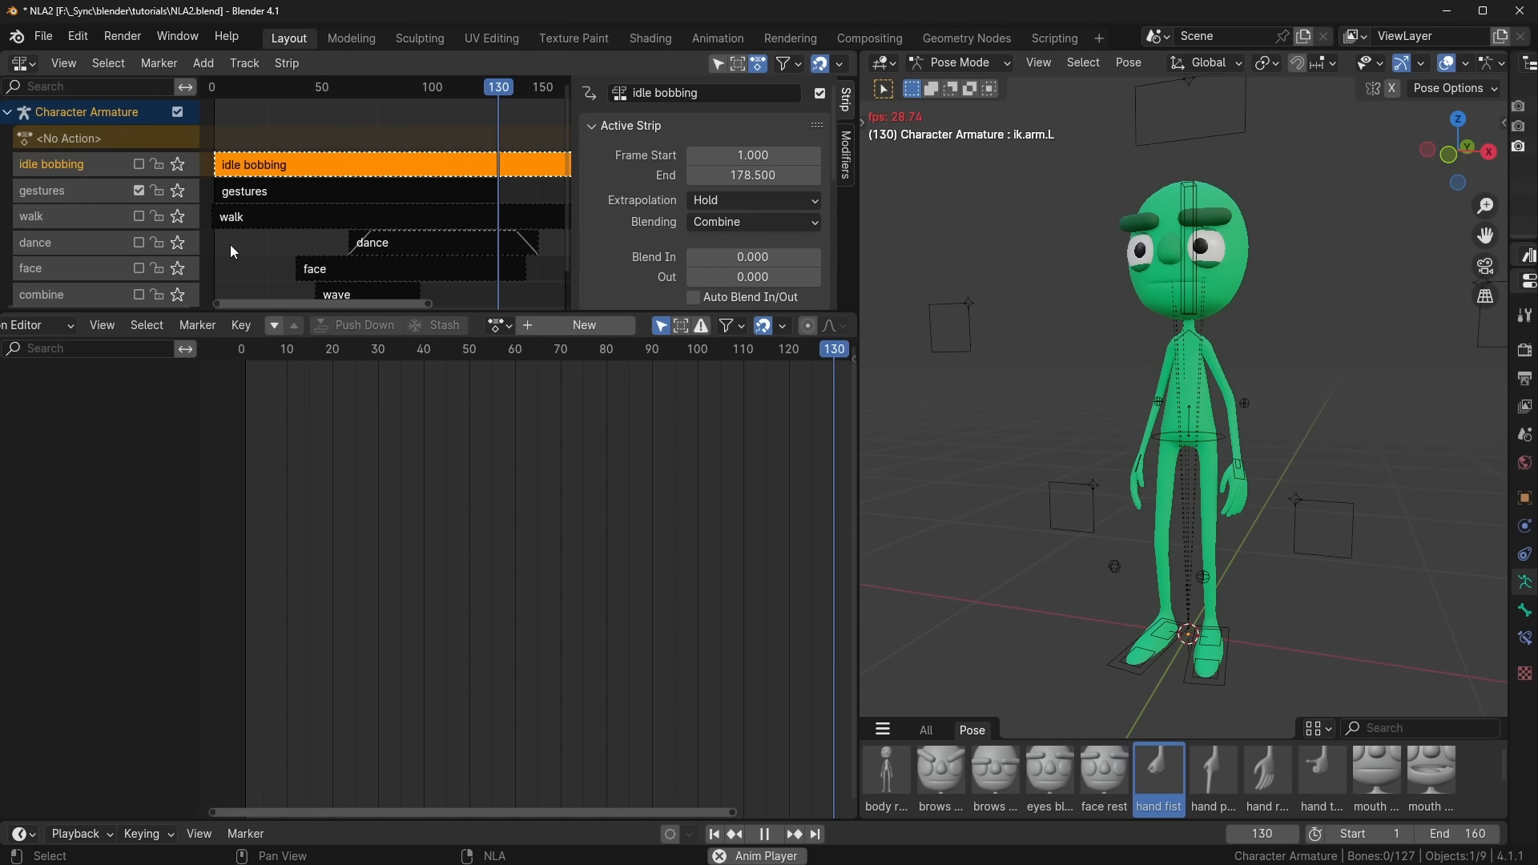
# Step: Unmute the idle bobbing track to layer it over the gestures track during playback
pyautogui.click(139, 164)
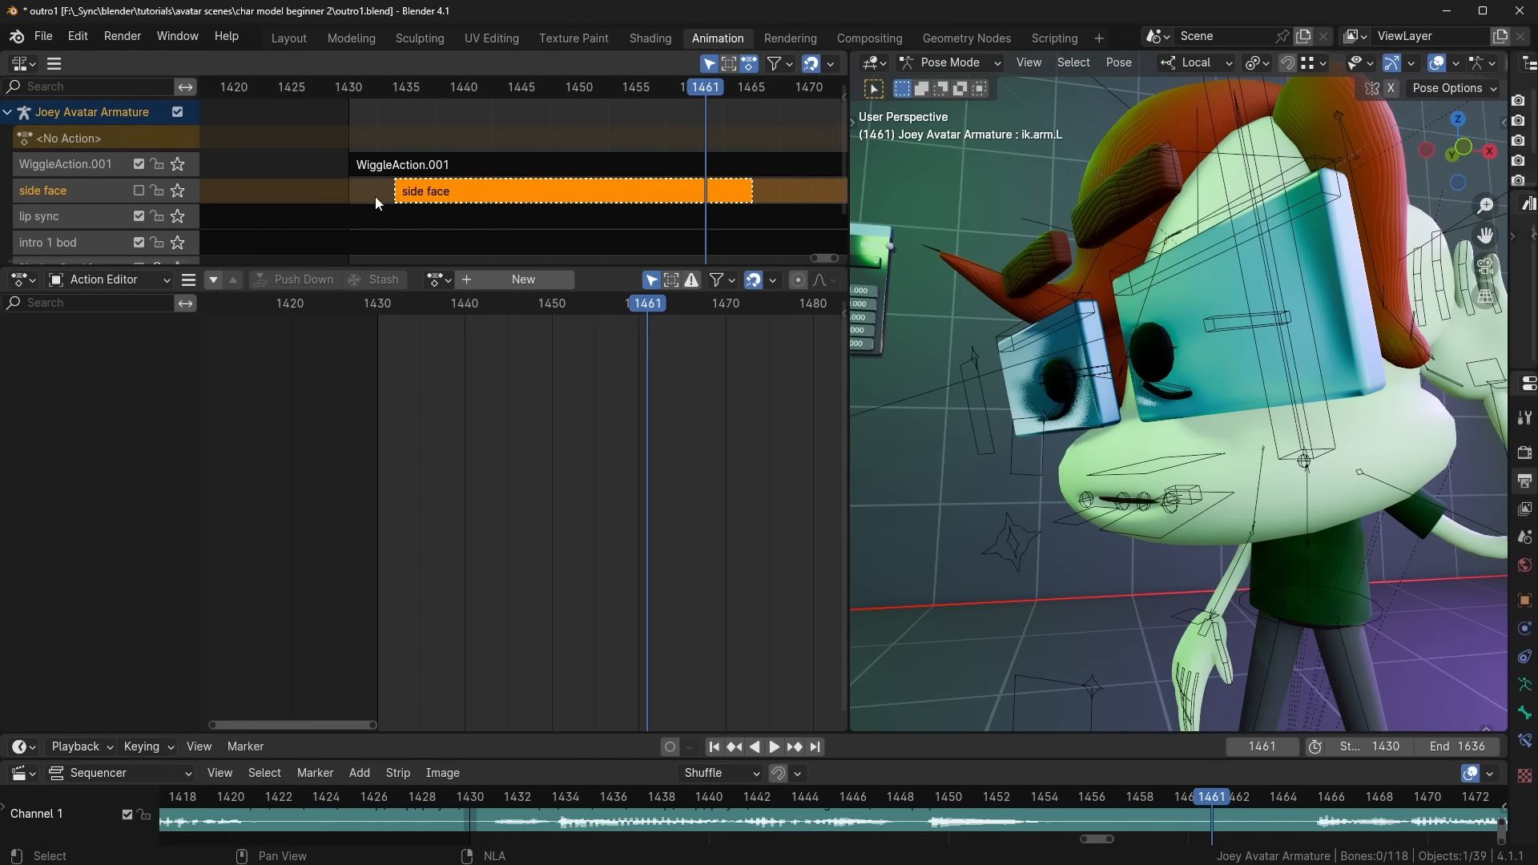
# Step: In the outro1 file, unmute the side face track and play the animation from its first frame
pyautogui.click(139, 190)
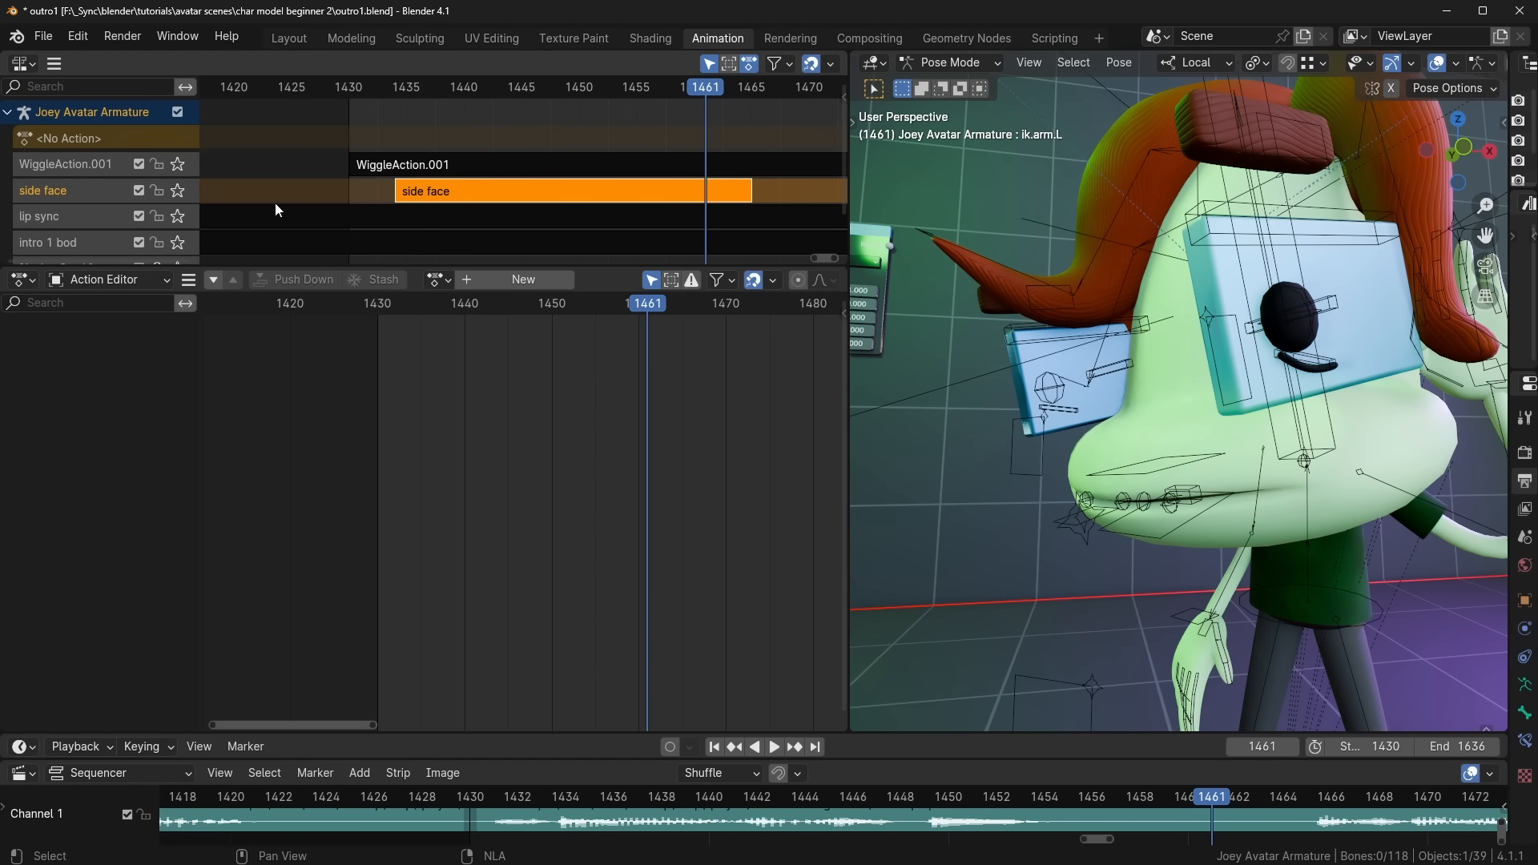
pyautogui.hotkey('shift', 'Left')
pyautogui.press('space')
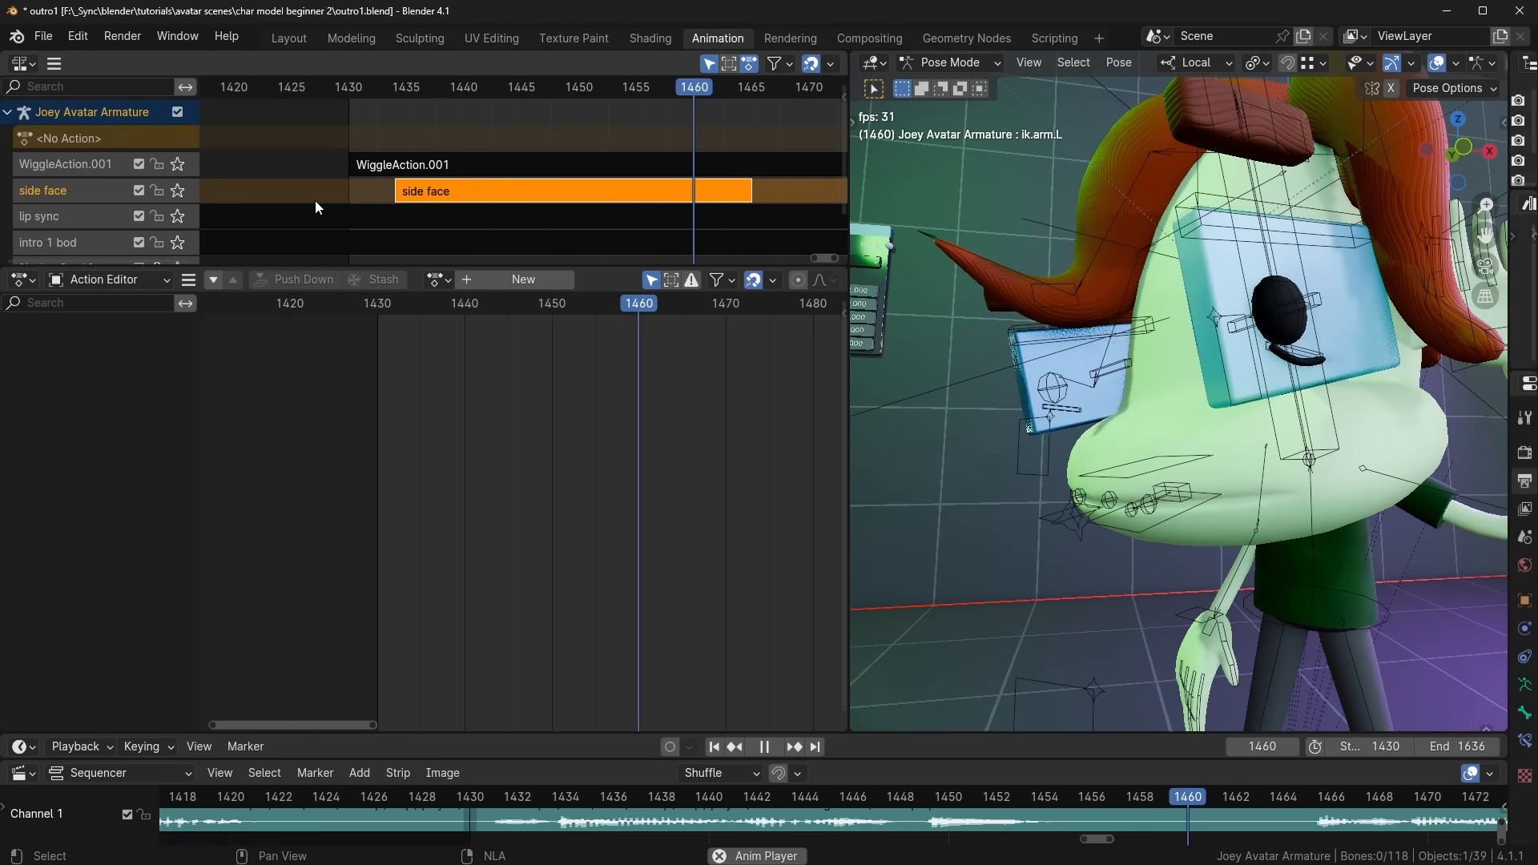
pyautogui.press('Escape')
# Step: In the mocap edit action, rotate mixamorig1:Spine1 about -38° at frame 167 and play the layered samba dance
pyautogui.press('space')
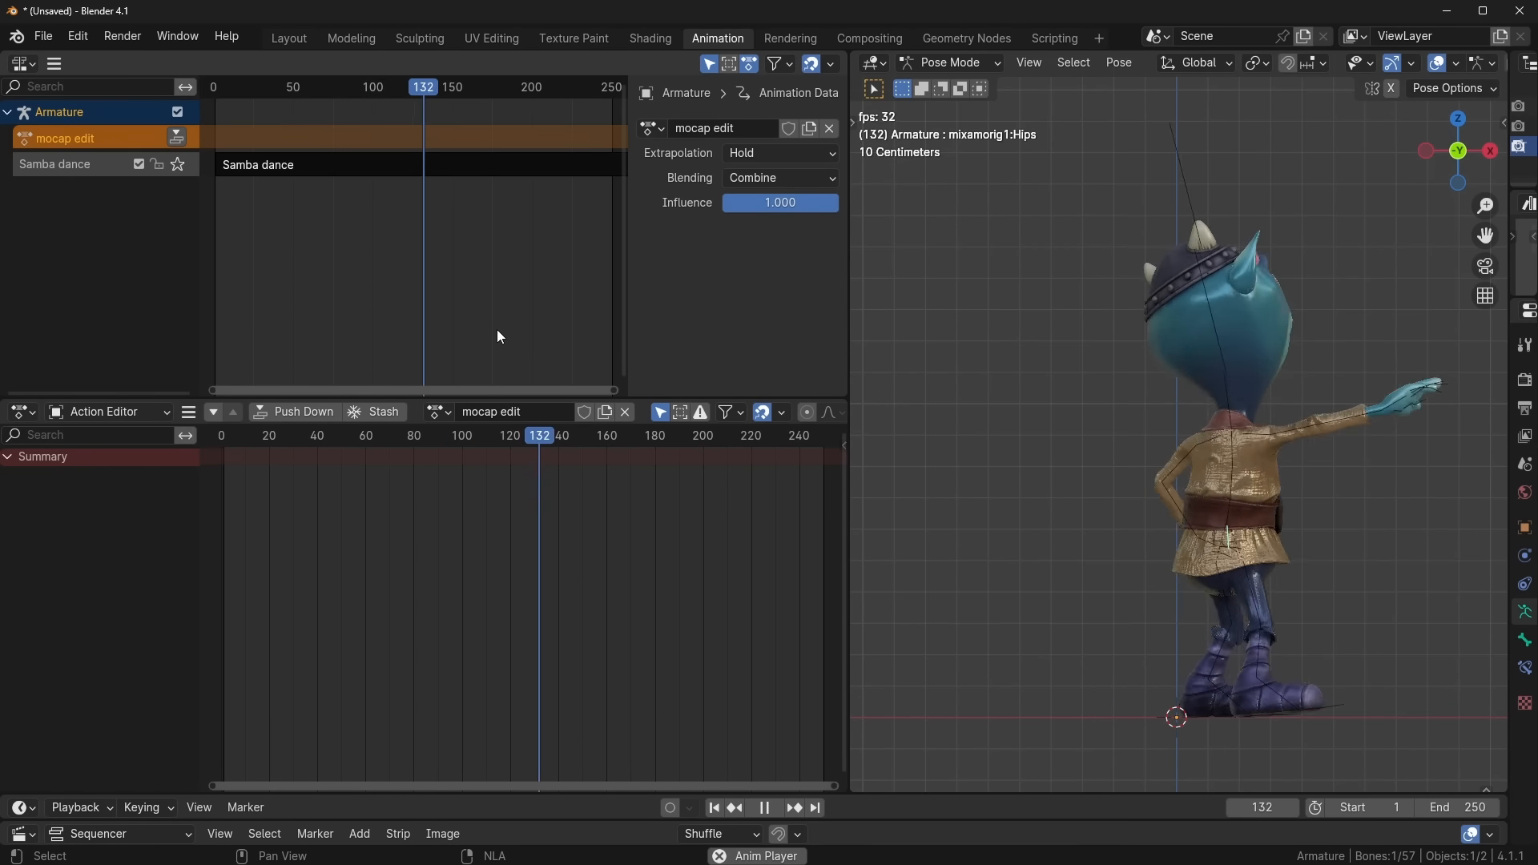
pyautogui.press('Escape')
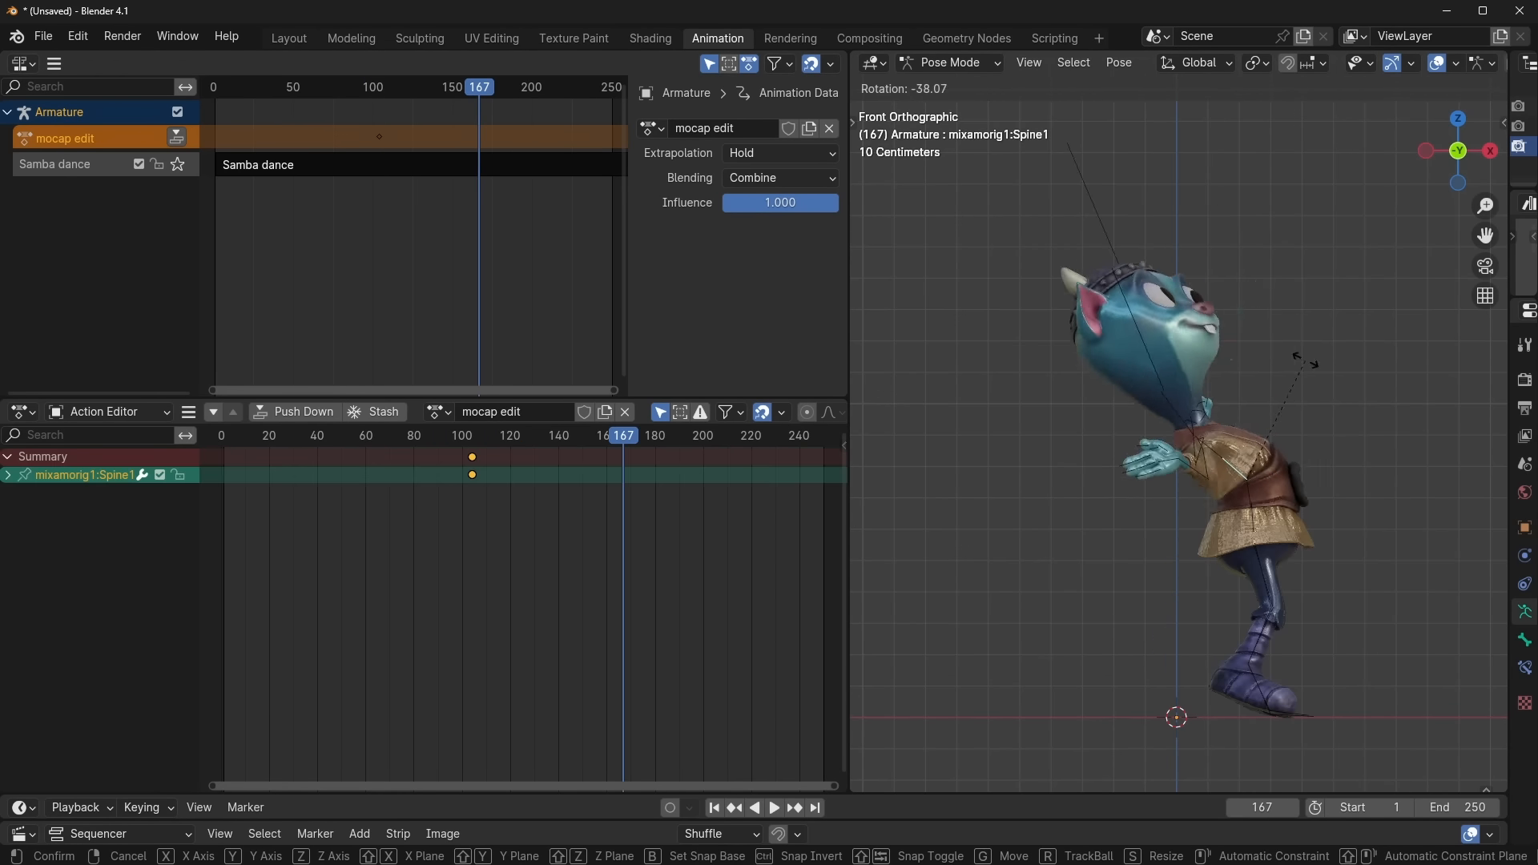
pyautogui.press('space')
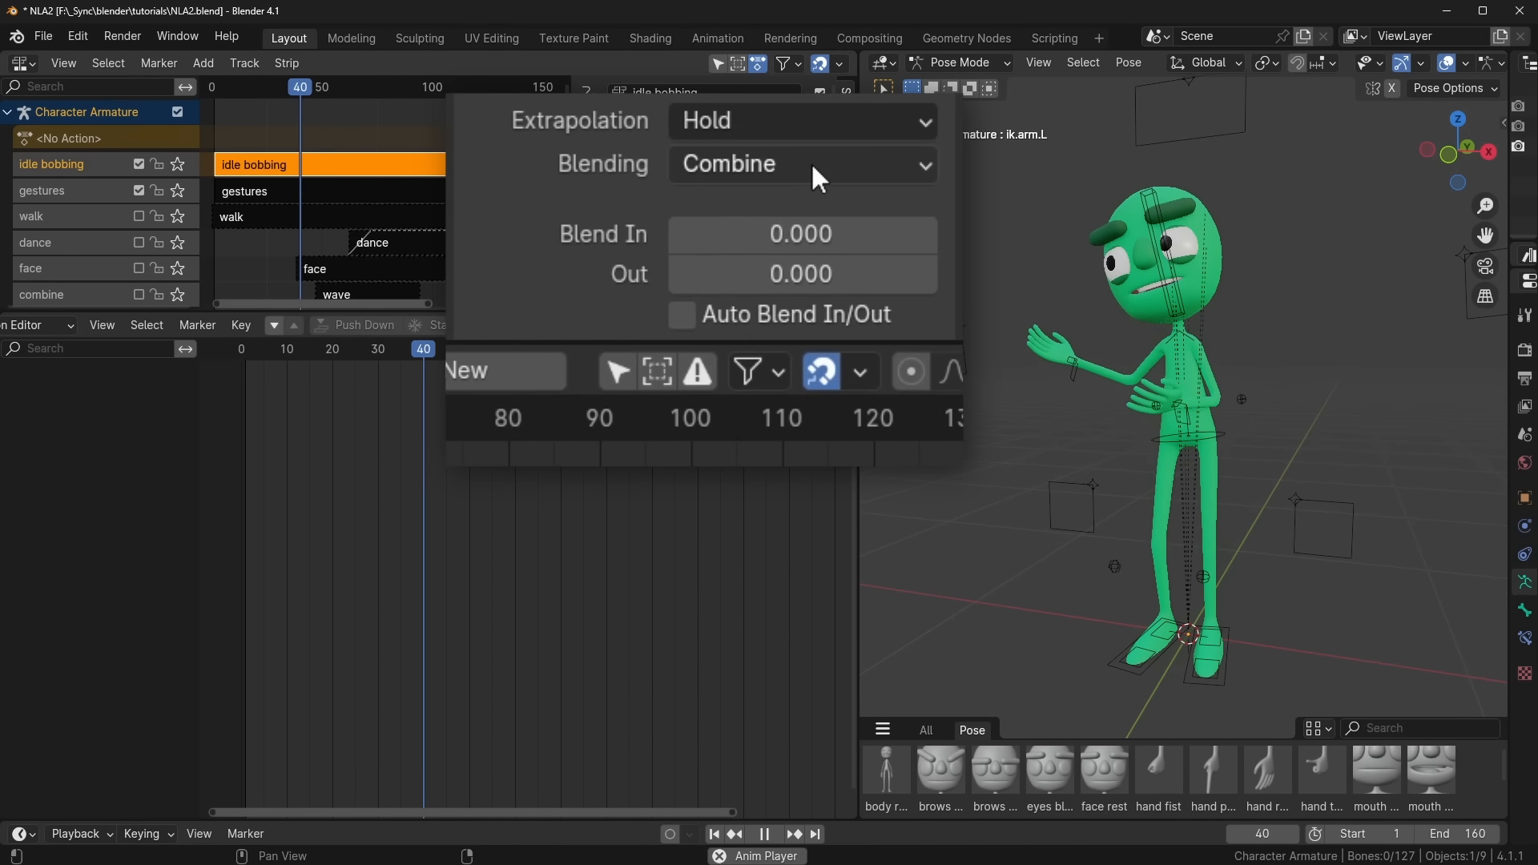
# Step: Set the idle bobbing strip's blending mode to Add
pyautogui.click(757, 221)
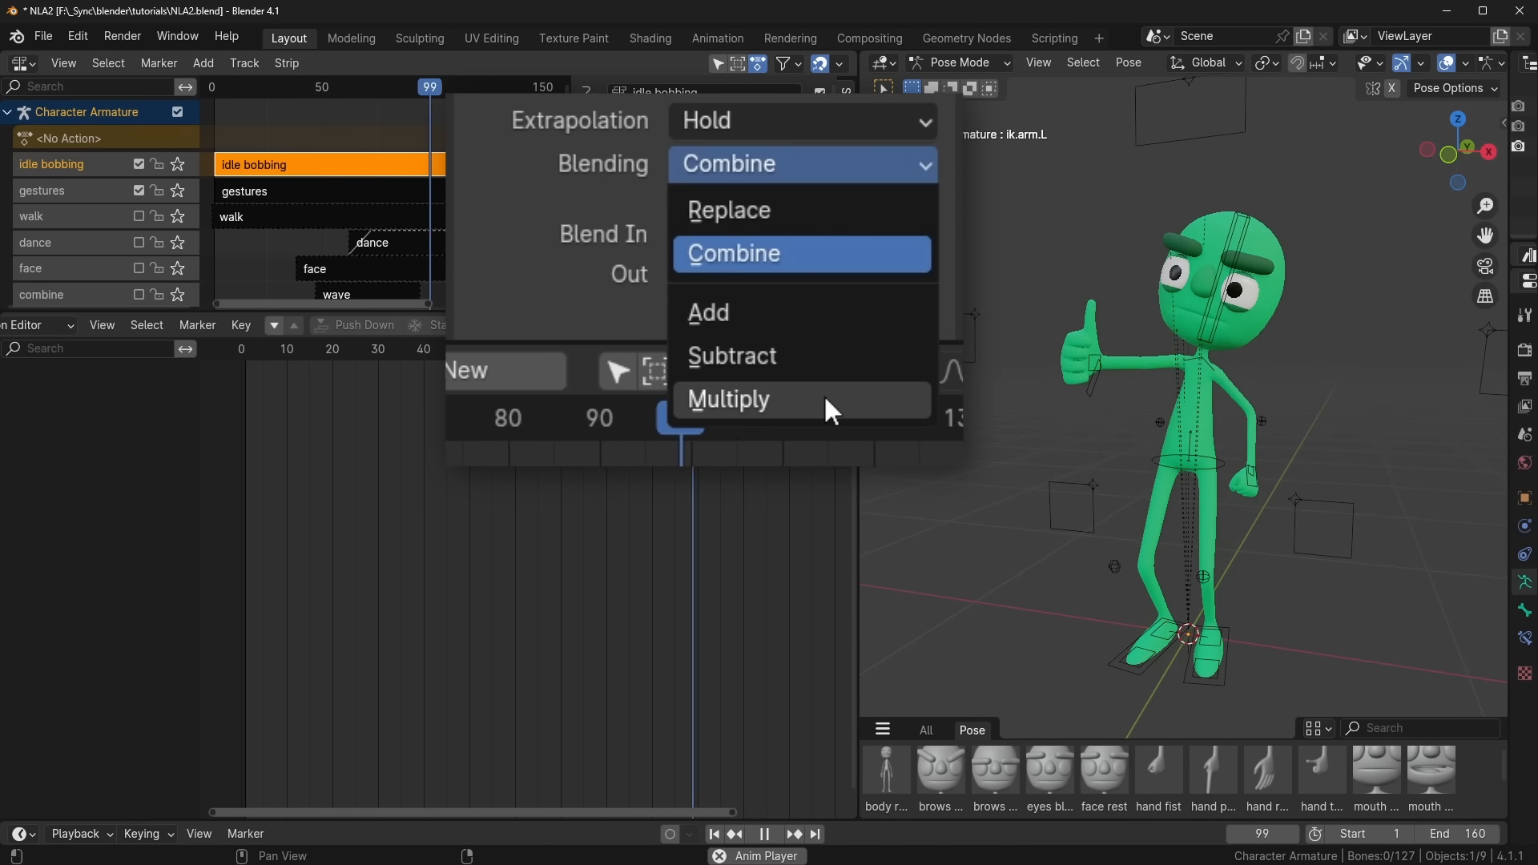
pyautogui.click(845, 311)
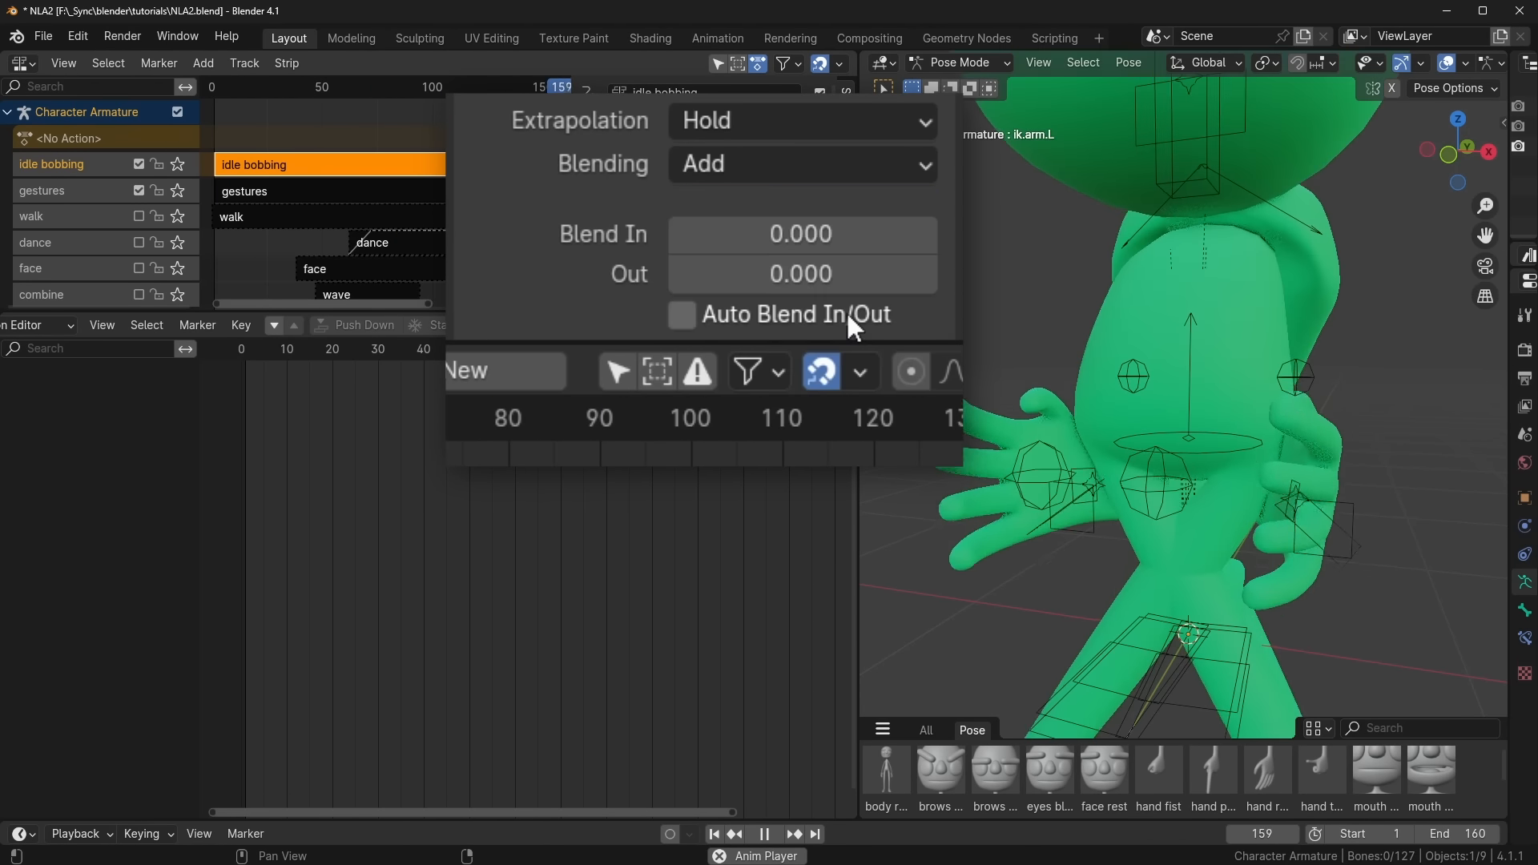
# Step: Tweak the idle bobbing strip, select ctrl.torso's X, Y and Z Scale channels, and filter the channel list by scale
pyautogui.press('Tab')
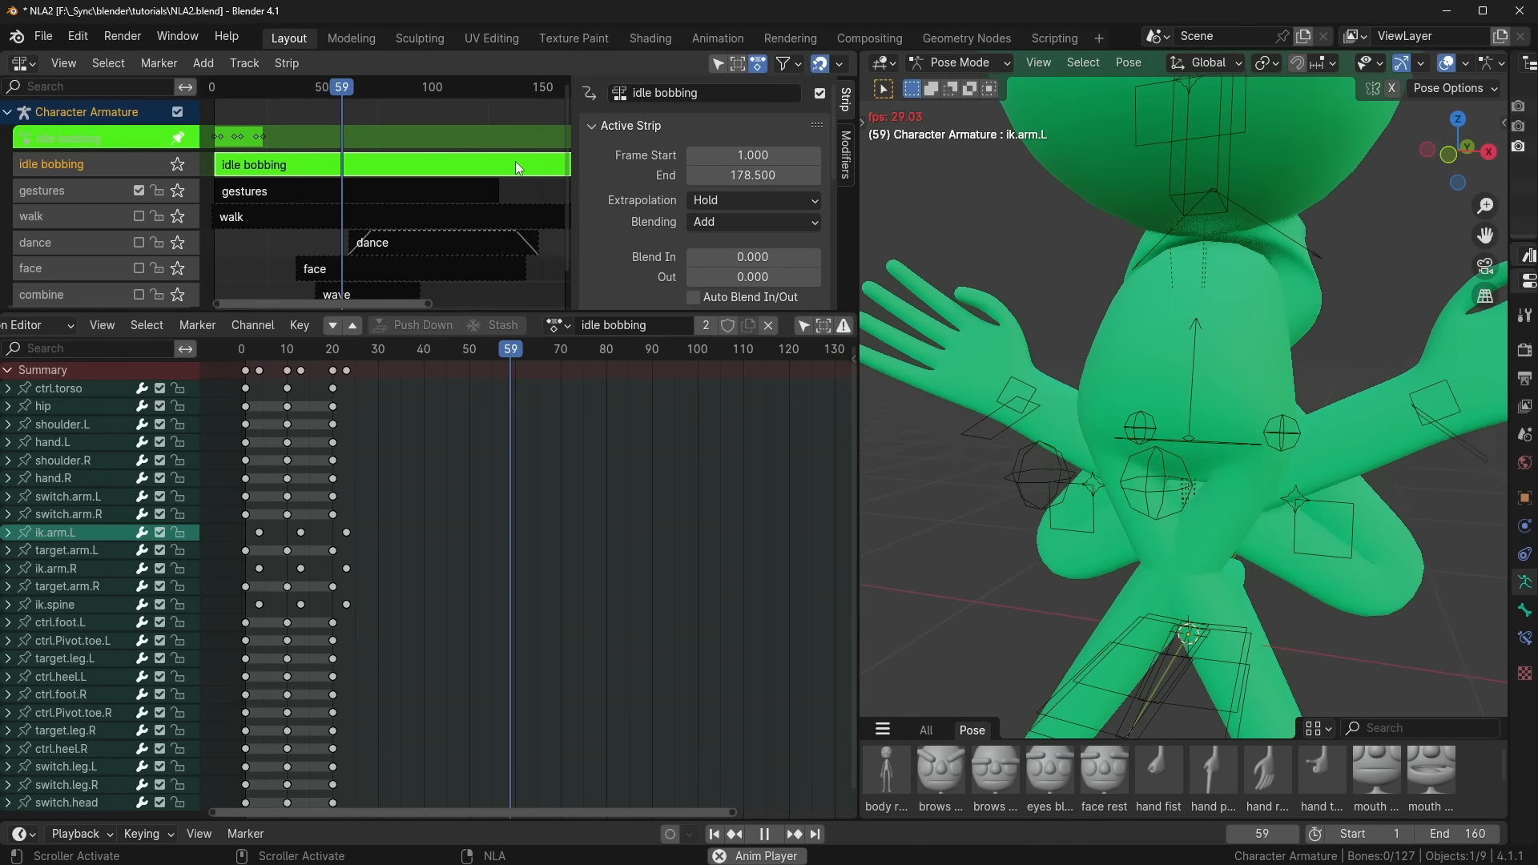
pyautogui.click(7, 389)
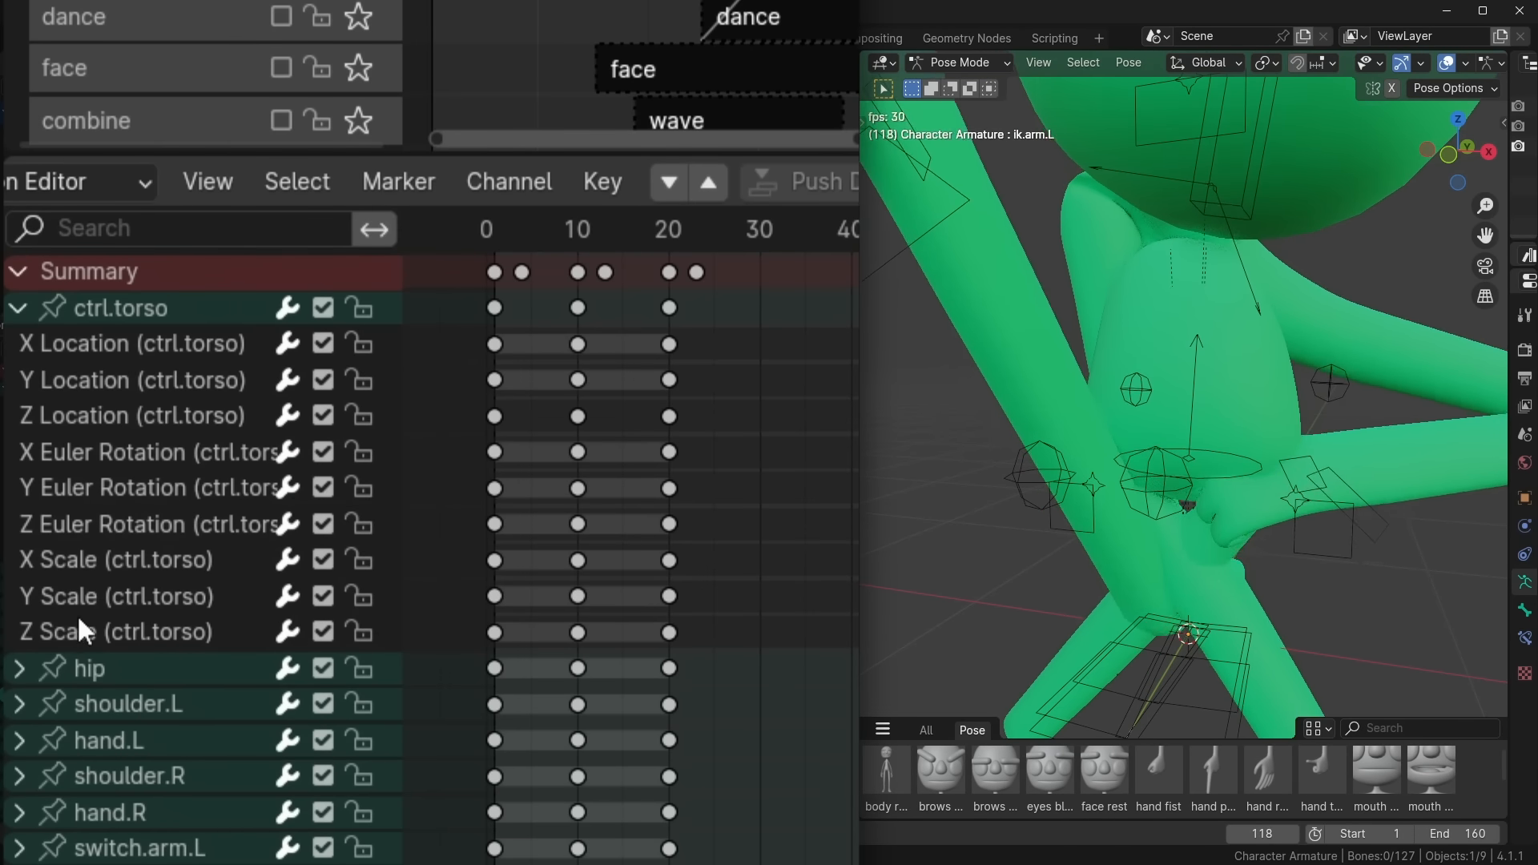
pyautogui.moveTo(133, 618); pyautogui.dragTo(167, 565)
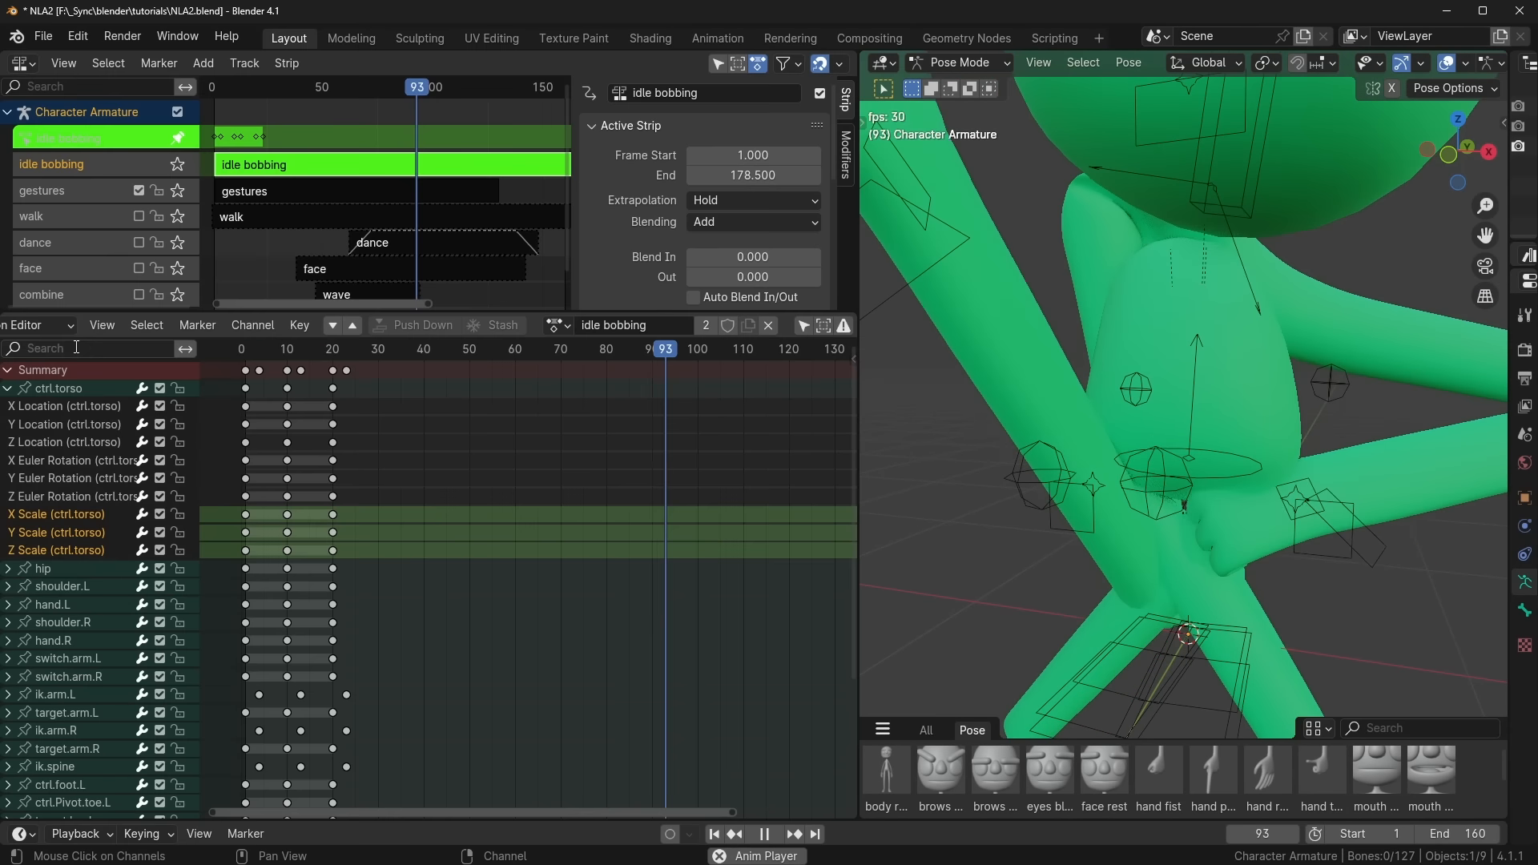
pyautogui.click(153, 227)
pyautogui.write('scale')
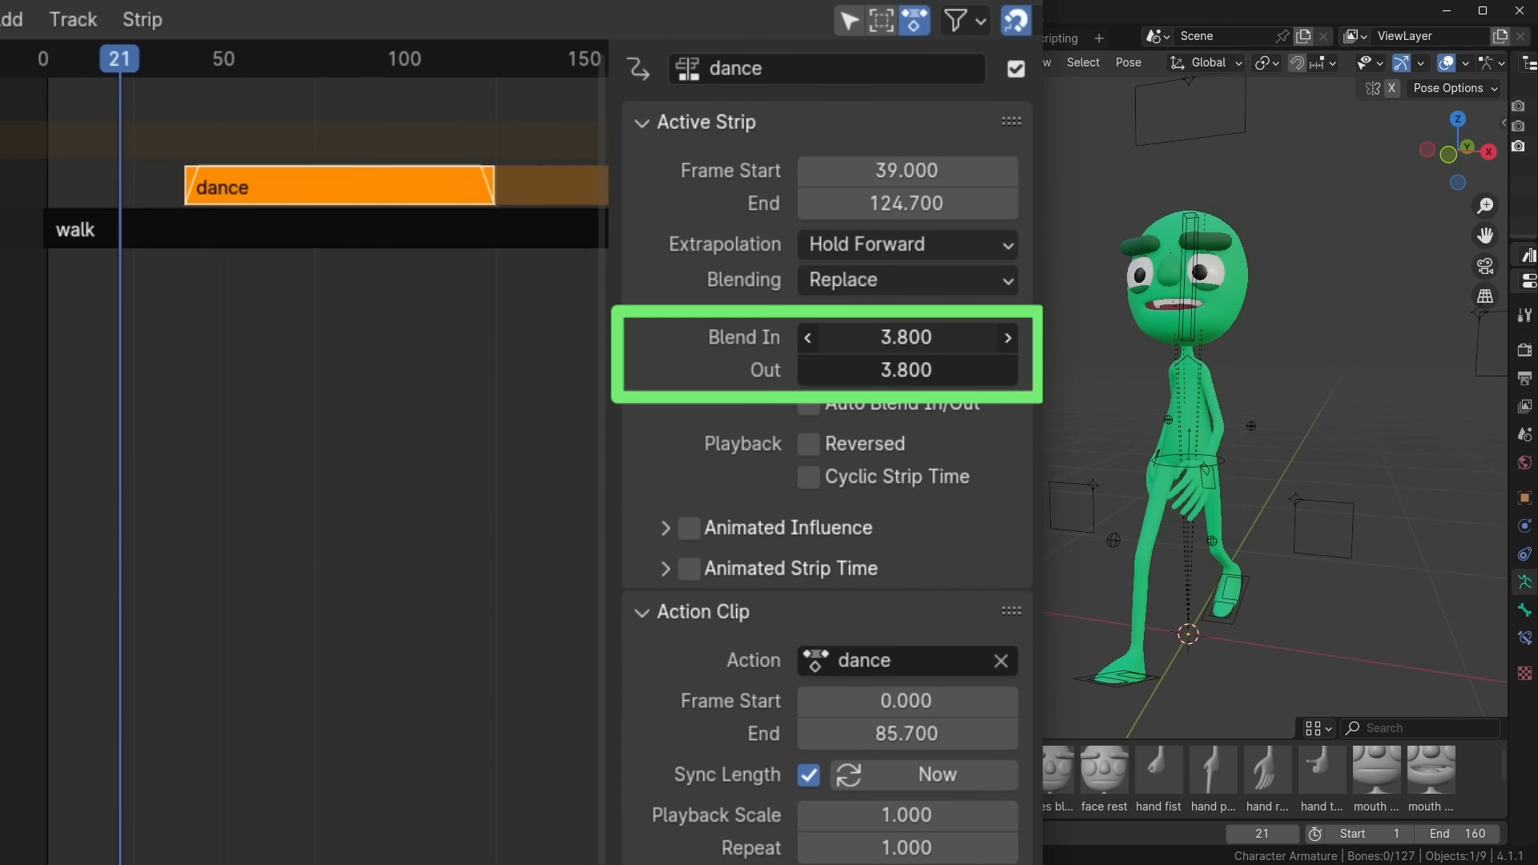
# Step: Lengthen the dance strip's Blend In and Blend Out and play the walk-to-dance animation
pyautogui.moveTo(906, 337); pyautogui.dragTo(911, 338)
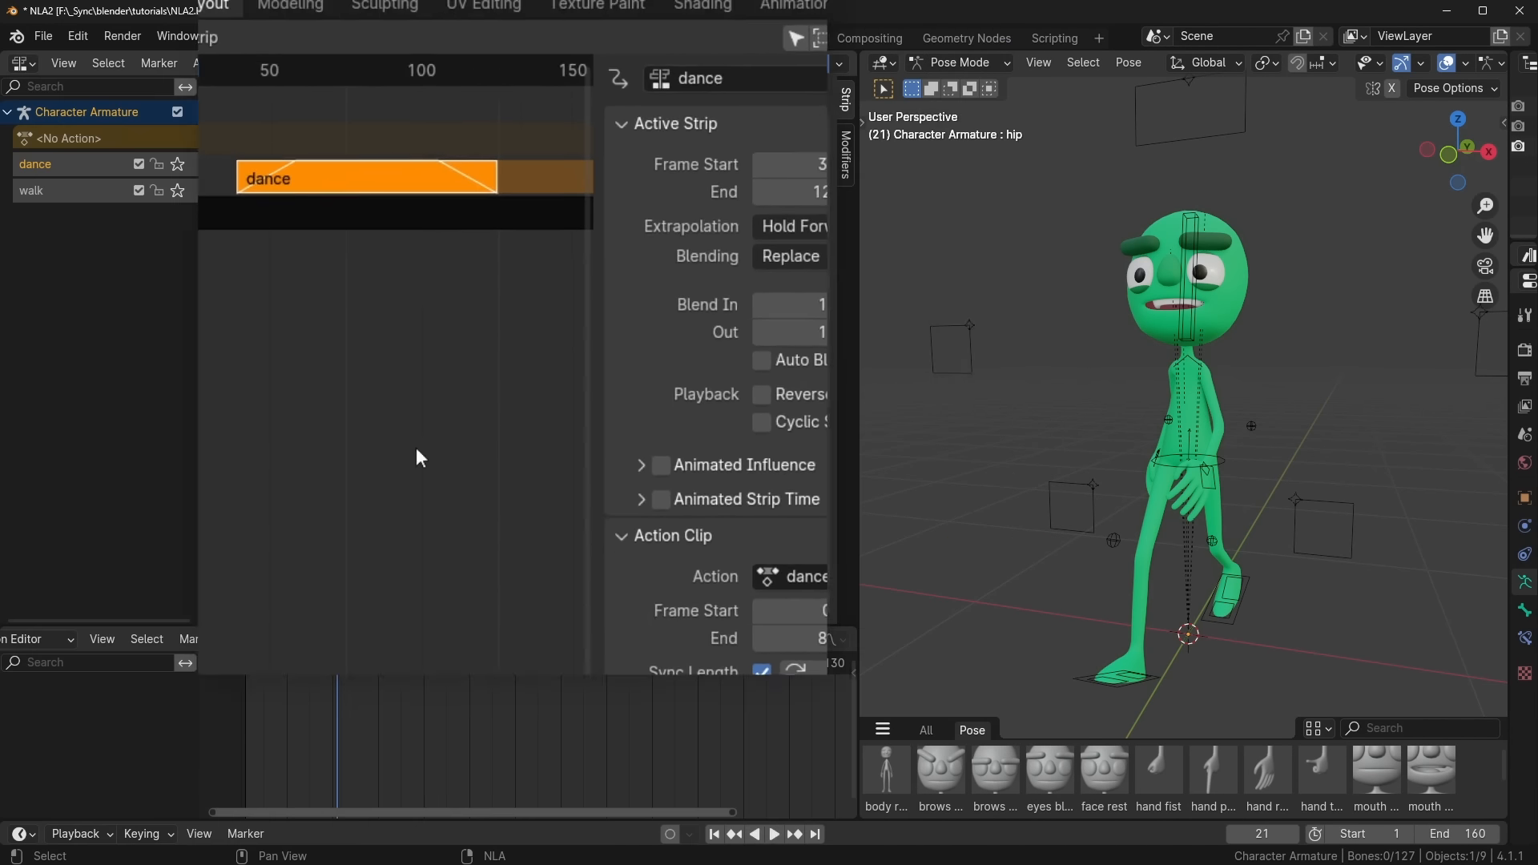
pyautogui.press('space')
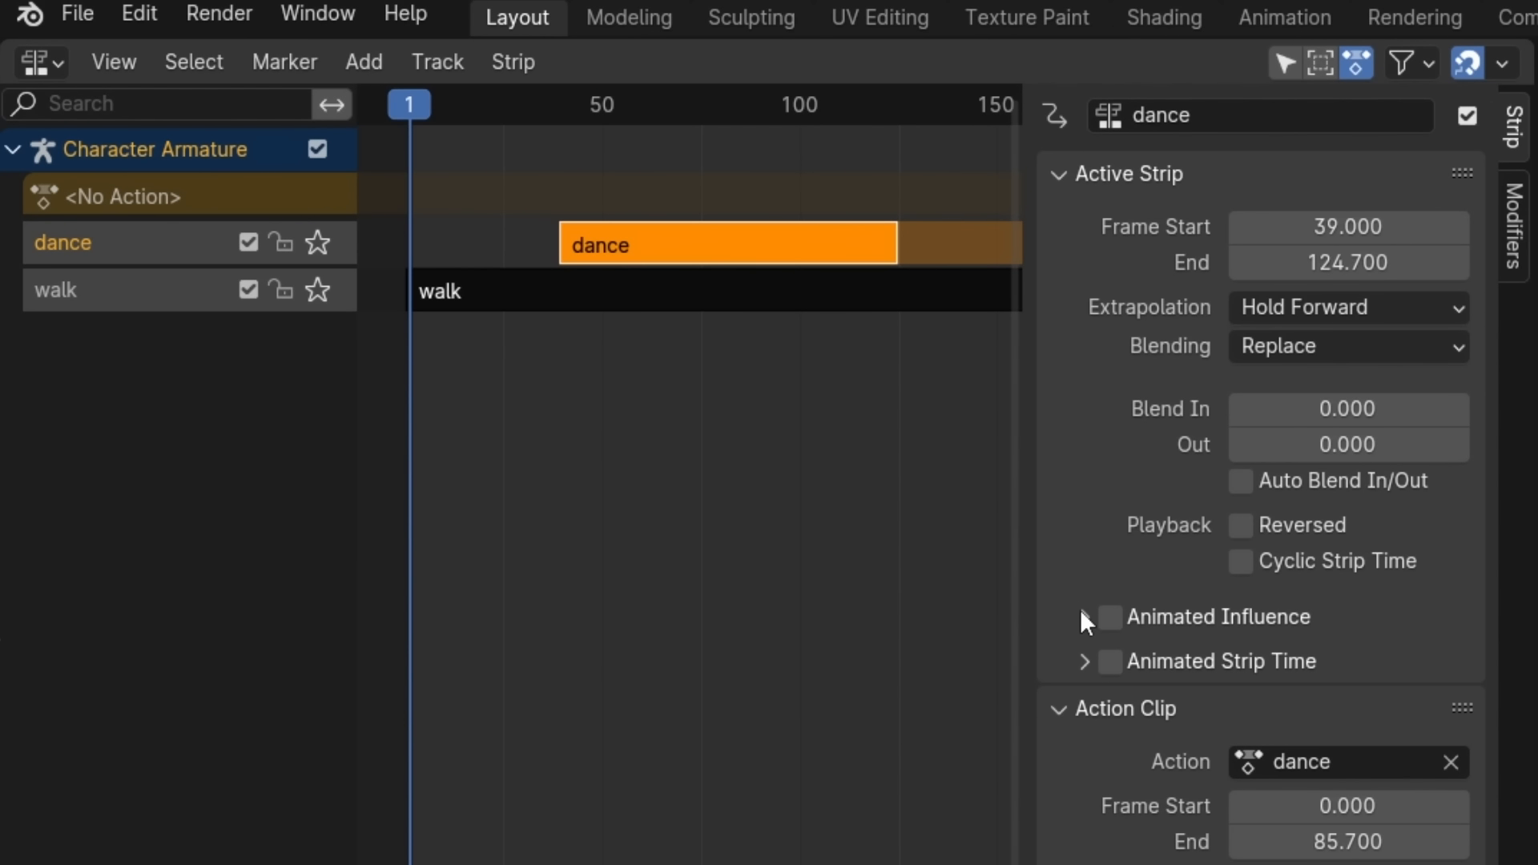
# Step: Enable Animated Influence on the dance strip and keyframe its Influence at 1.000 on frame 39
pyautogui.click(1083, 617)
pyautogui.click(1110, 617)
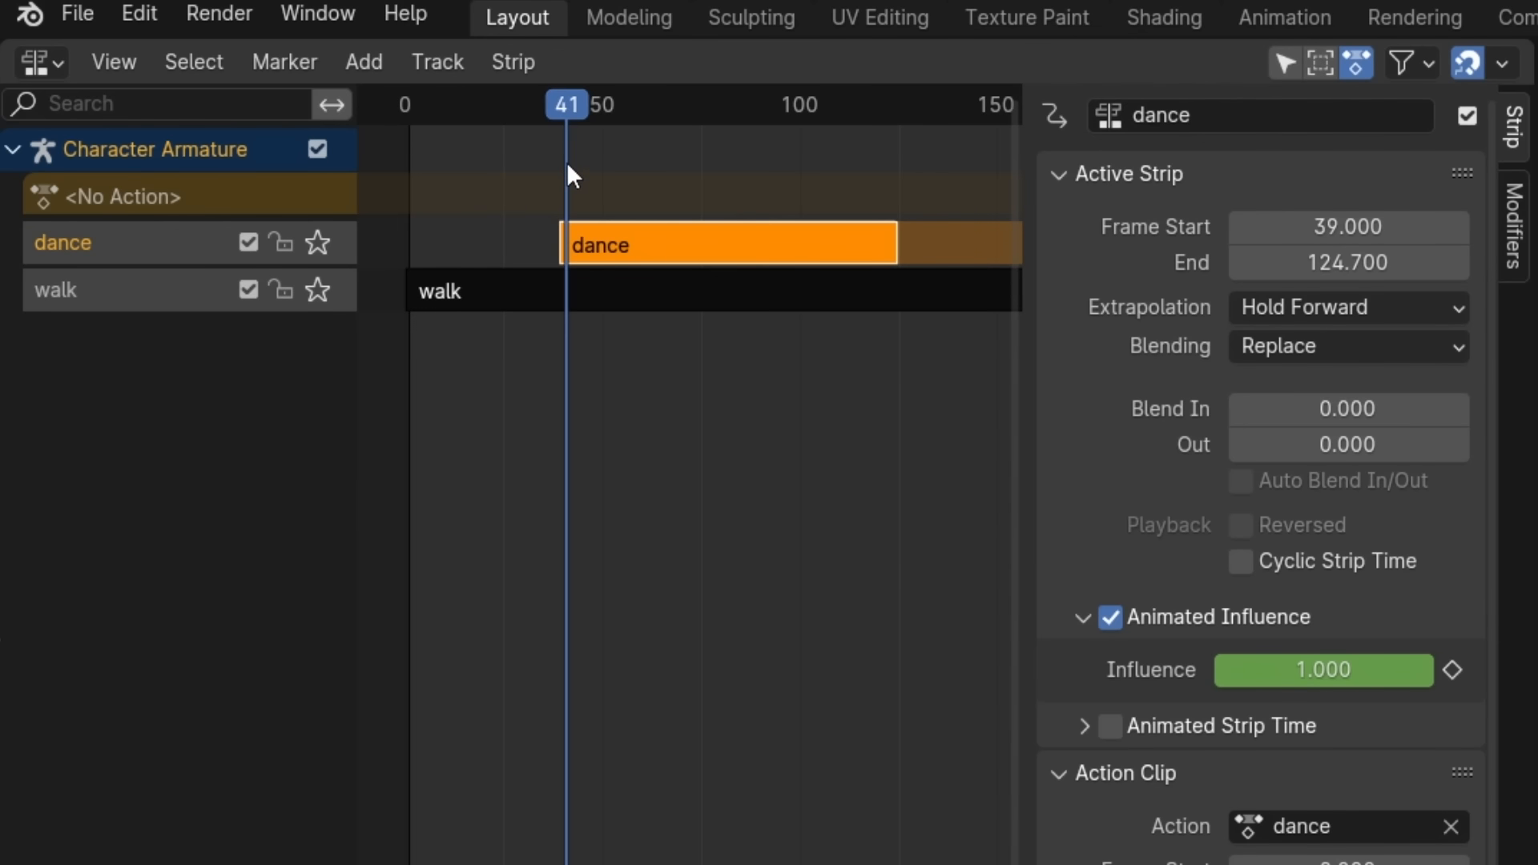
pyautogui.moveTo(558, 184); pyautogui.dragTo(562, 184)
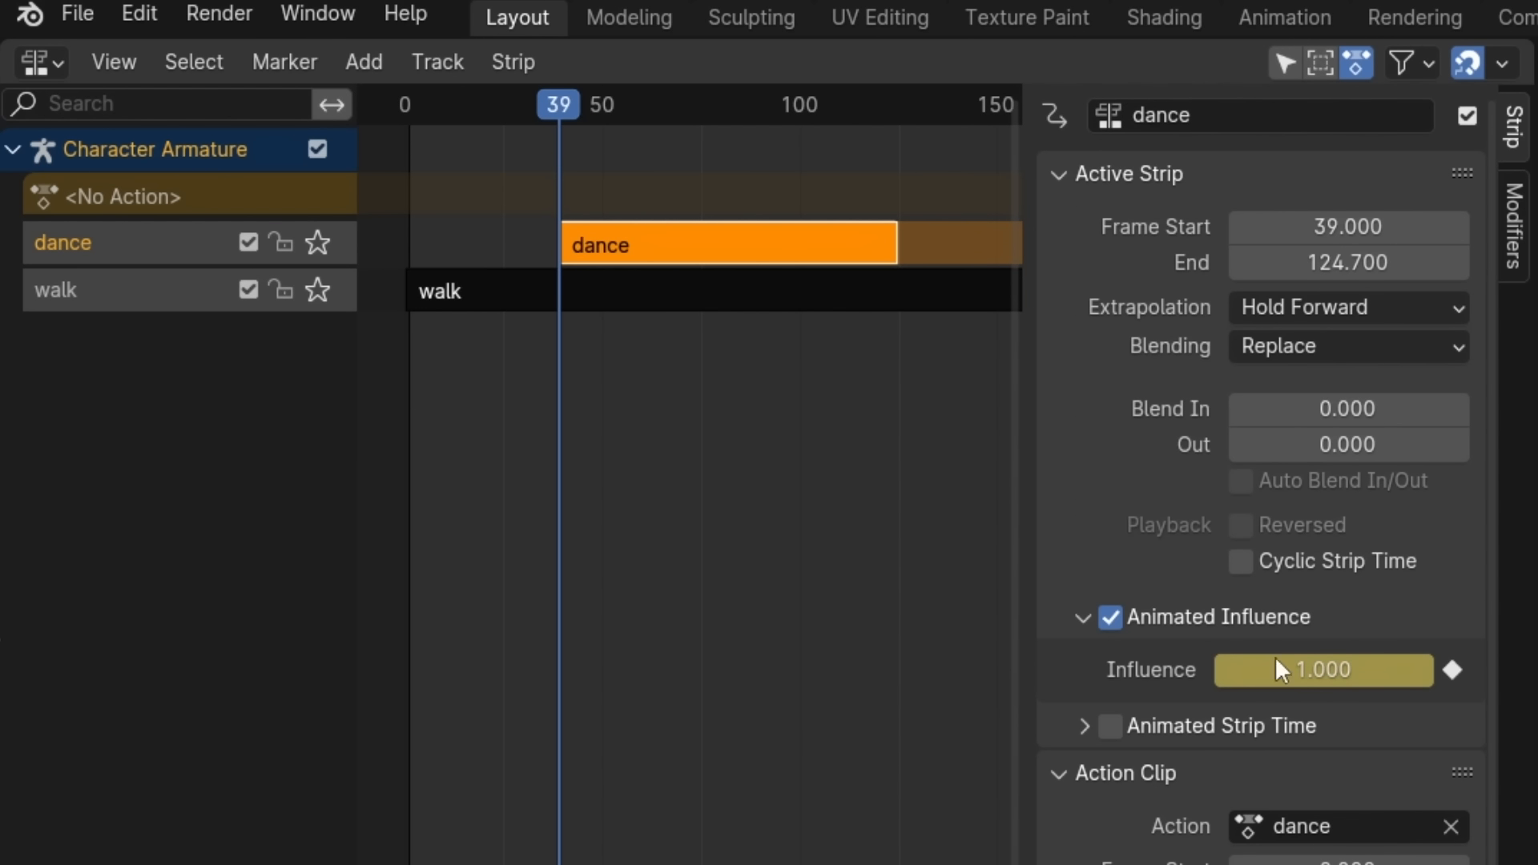
pyautogui.click(1455, 672)
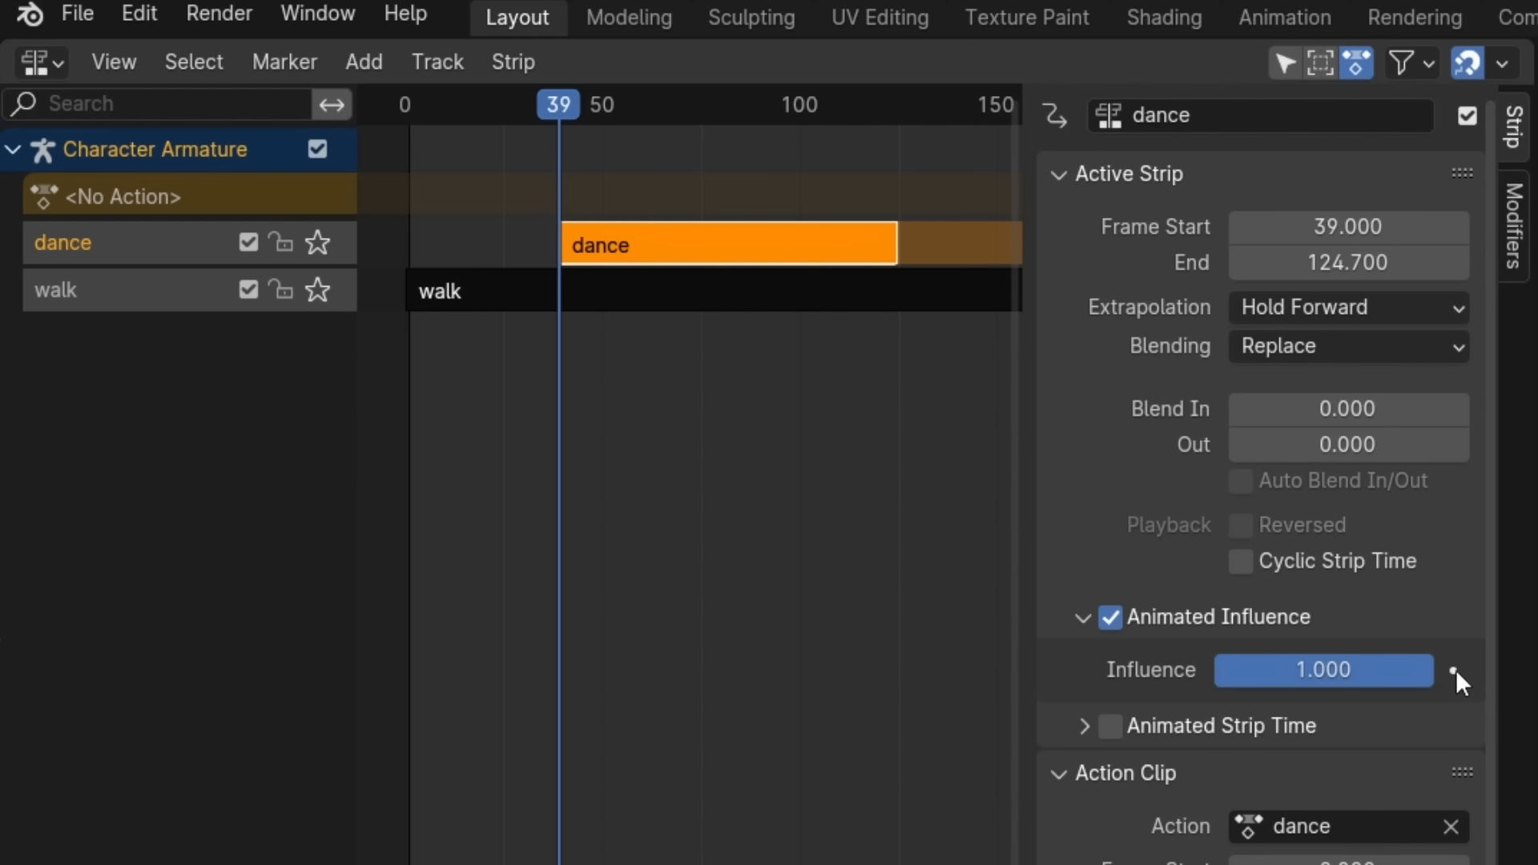
pyautogui.click(1455, 669)
# Step: Enlarge the lower animation editor, set it to Dope Sheet mode, and switch it to the Graph Editor for the influence channel
pyautogui.moveTo(849, 560); pyautogui.dragTo(801, 56)
pyautogui.scroll(3, 112, 89)
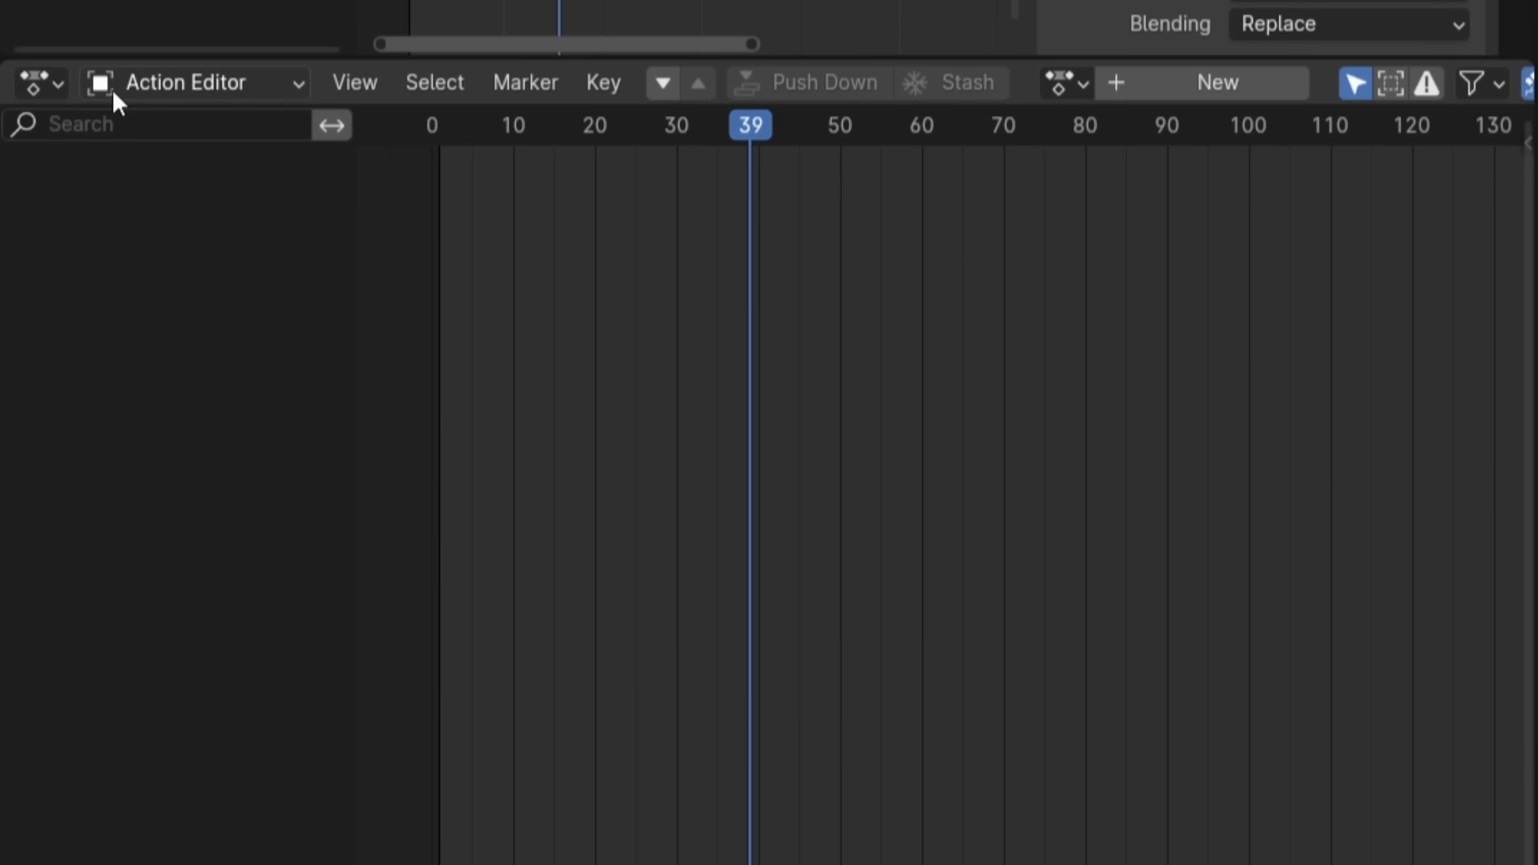
pyautogui.click(187, 80)
pyautogui.click(189, 168)
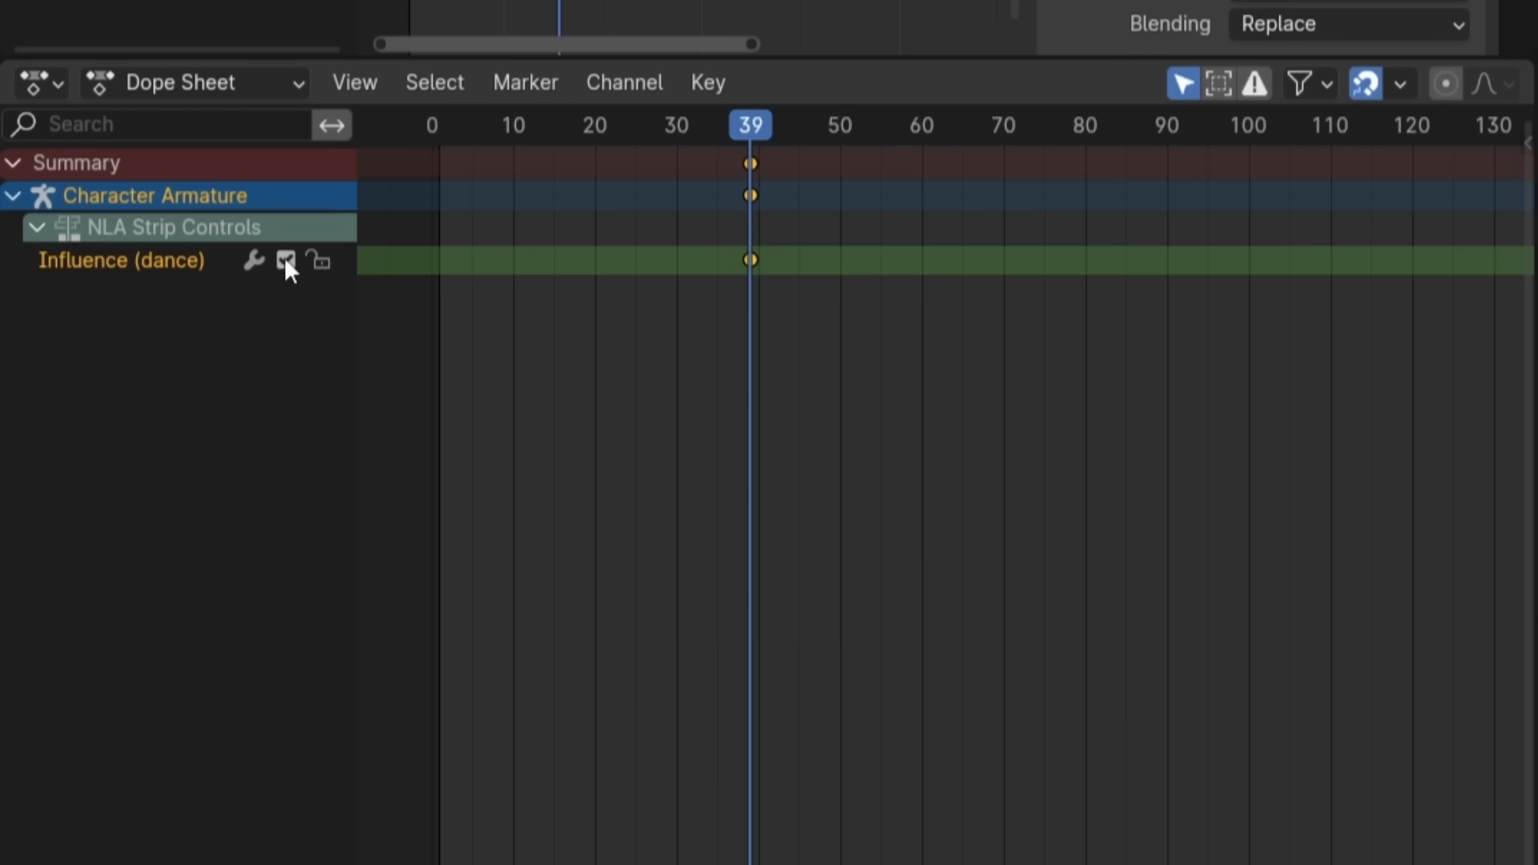
pyautogui.moveTo(1061, 864); pyautogui.dragTo(1076, 643)
pyautogui.hotkey('ctrl', 'Tab')
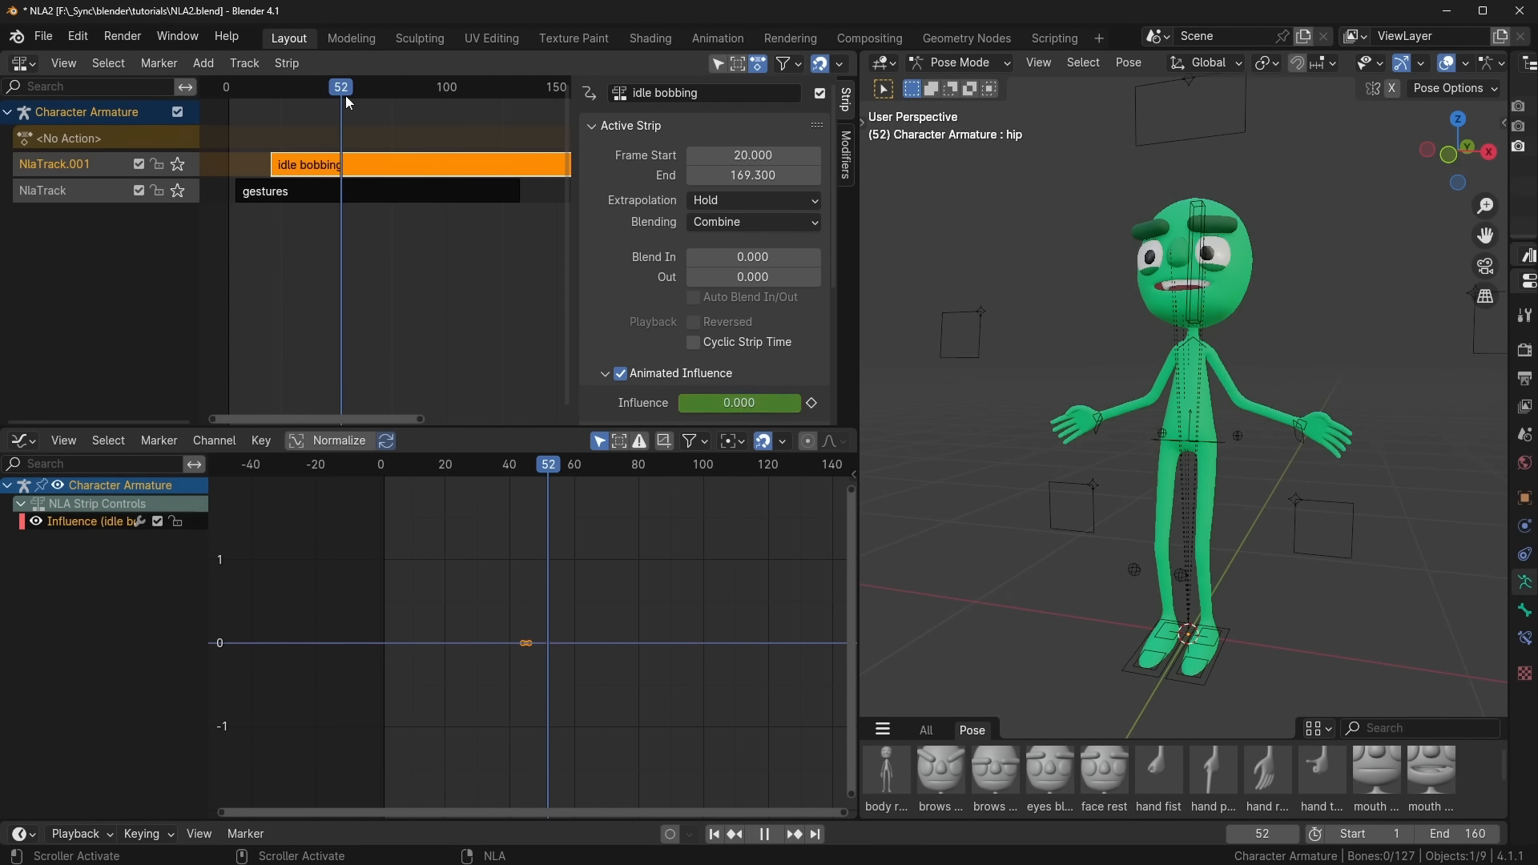
# Step: Adjust the idle bobbing strip's Influence, then scrub and play the timeline to check its blend with the gestures strip
pyautogui.moveTo(738, 405); pyautogui.dragTo(709, 405)
pyautogui.moveTo(484, 88); pyautogui.dragTo(368, 314)
pyautogui.press('space')
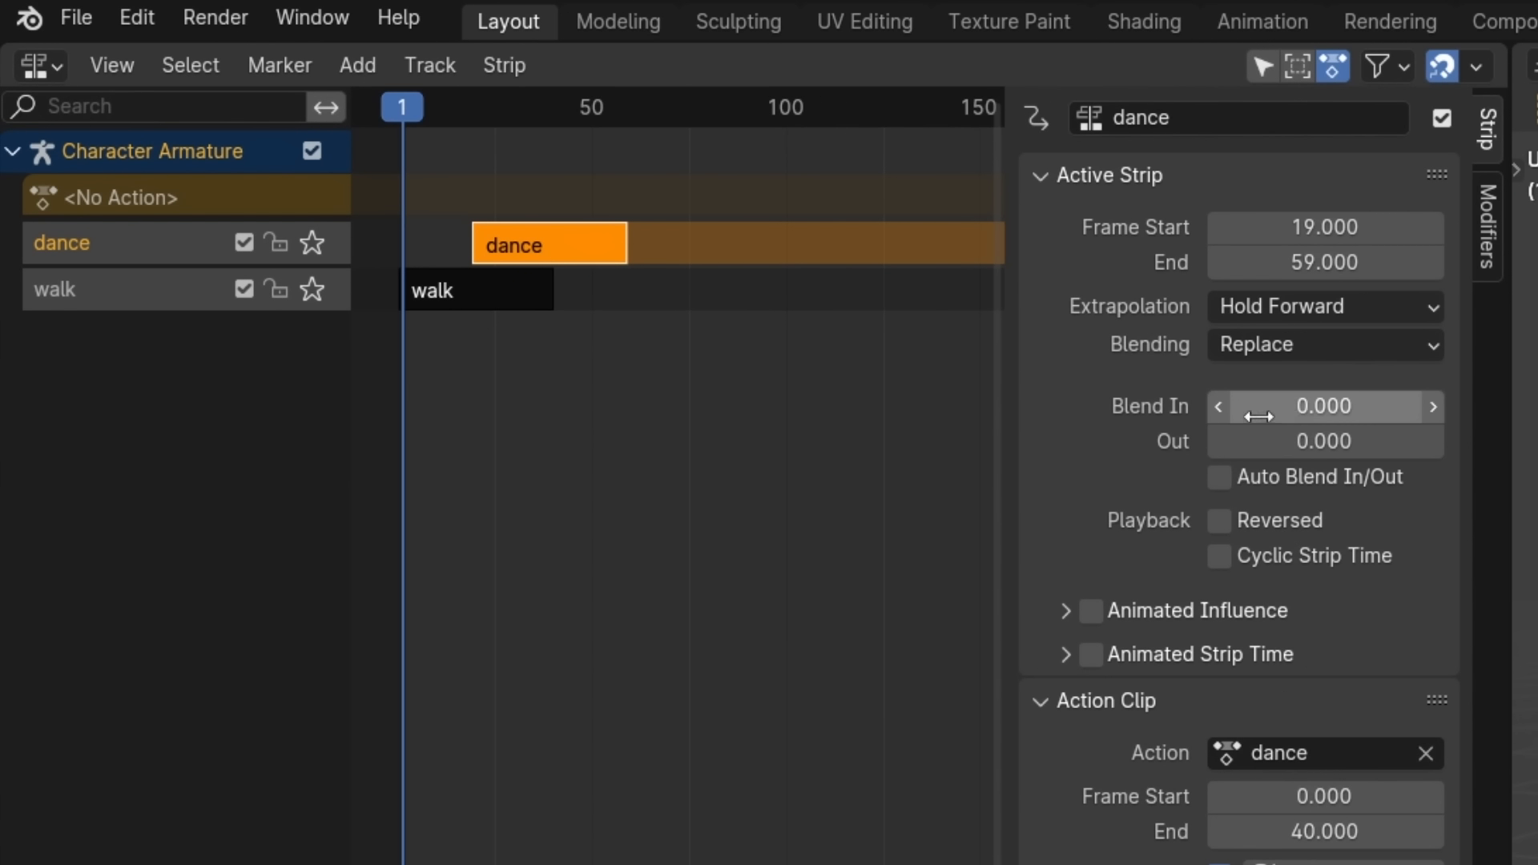
# Step: Move the dance strip down onto the walk track so it starts at about frame 55, and hide the strip properties
pyautogui.moveTo(1258, 417); pyautogui.dragTo(1249, 416)
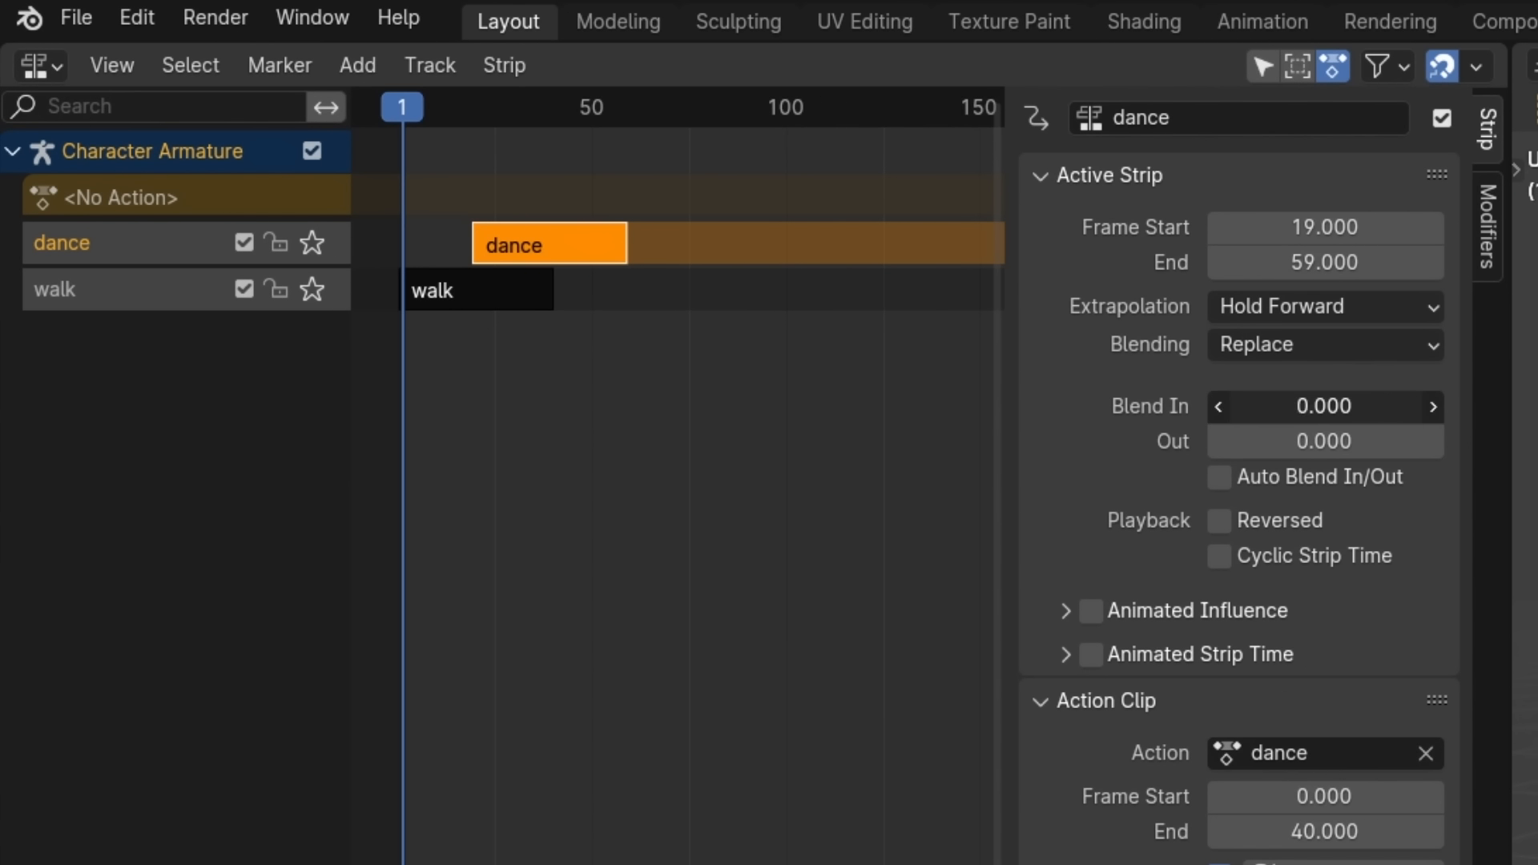
pyautogui.press('g')
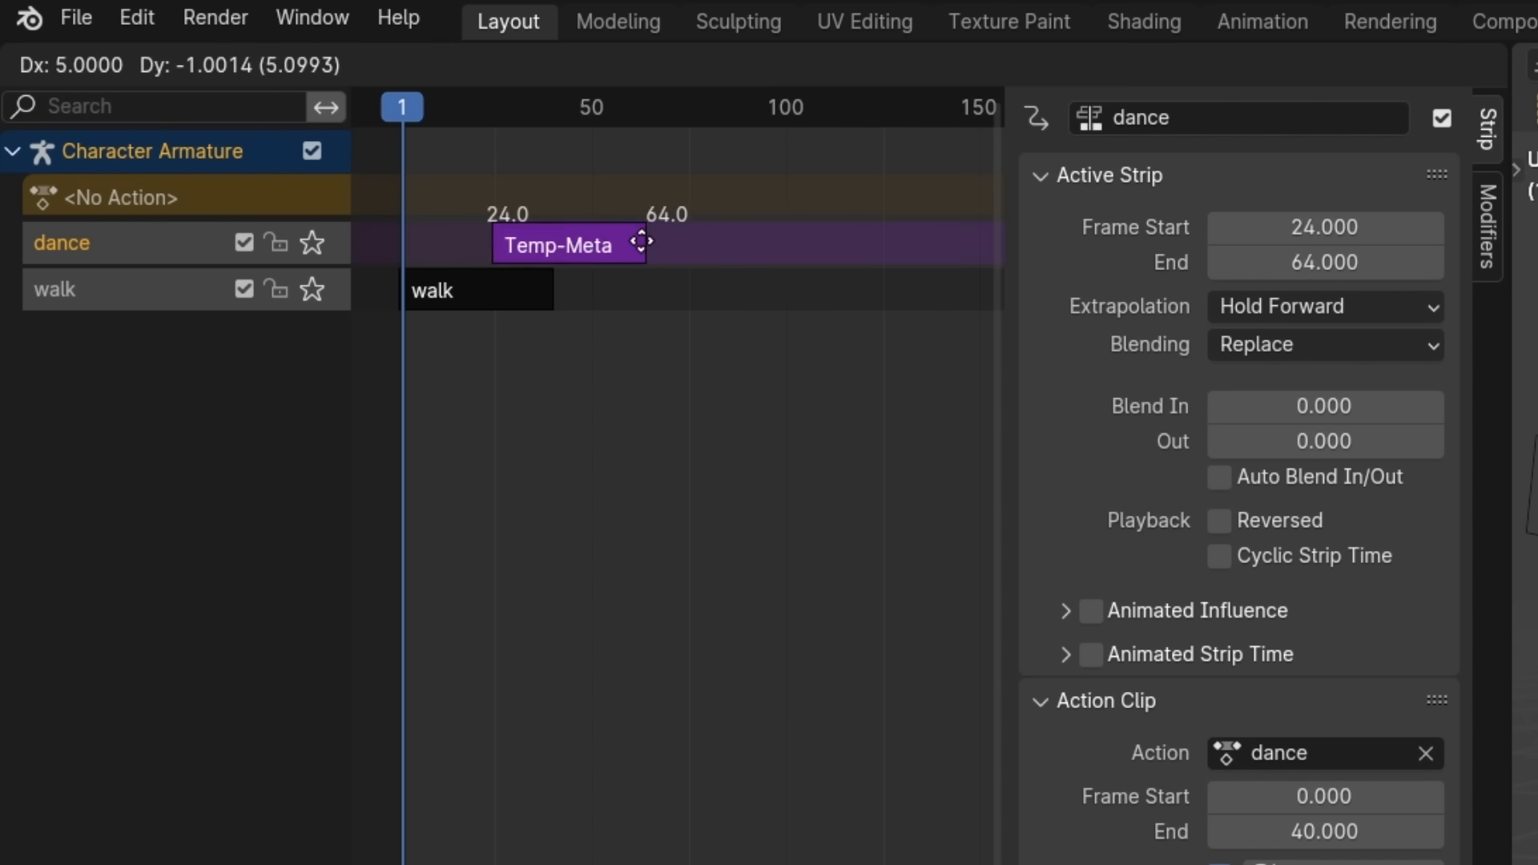
pyautogui.click(683, 330)
pyautogui.press('n')
# Step: Select the walk and dance strips, add a transition between them, and play the result
pyautogui.moveTo(508, 248); pyautogui.dragTo(652, 348)
pyautogui.hotkey('shift', 't')
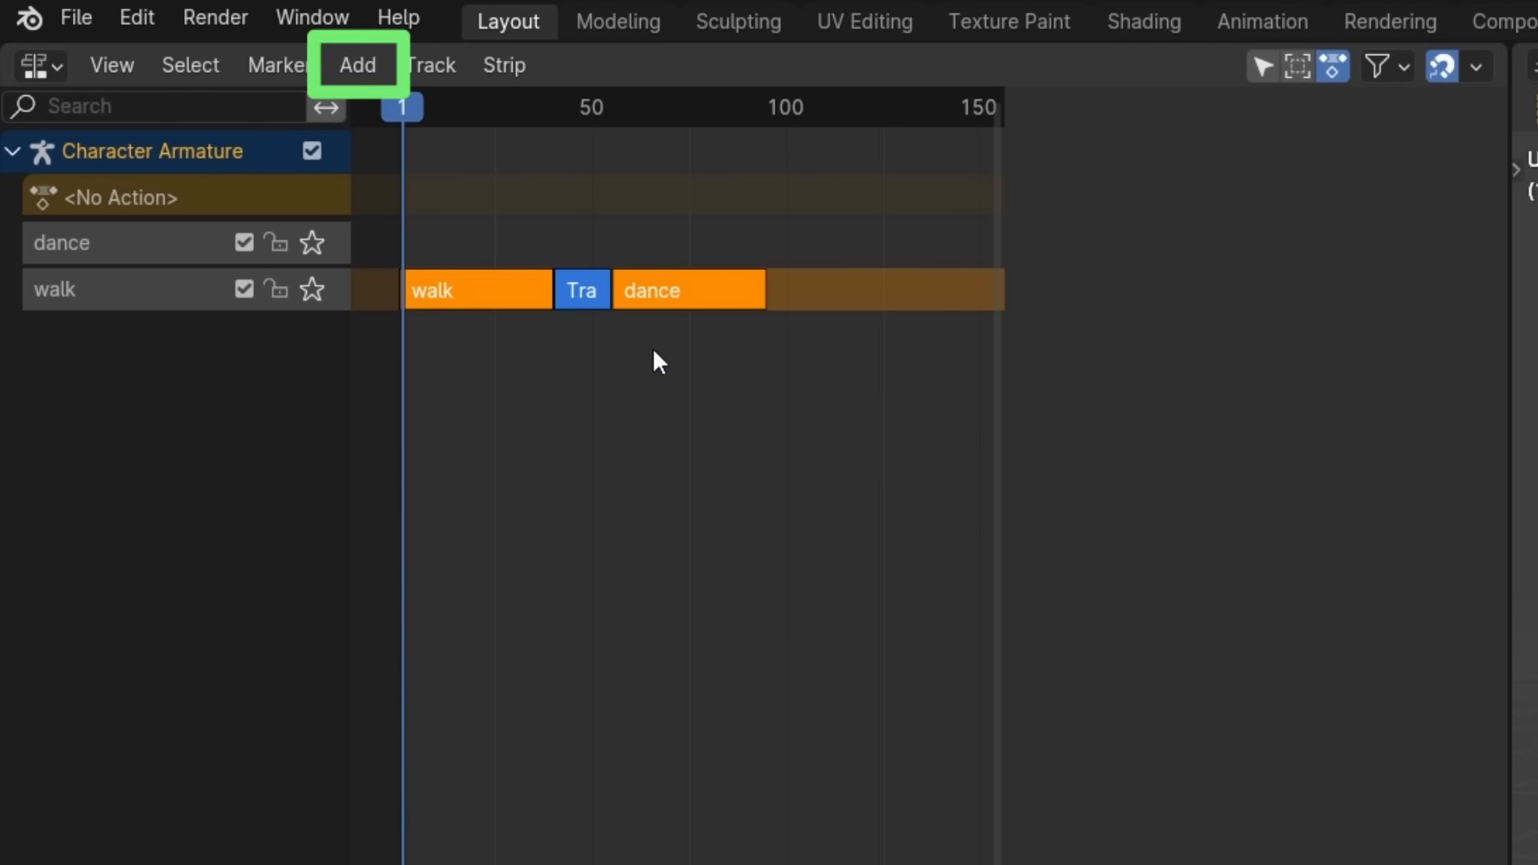
pyautogui.press('space')
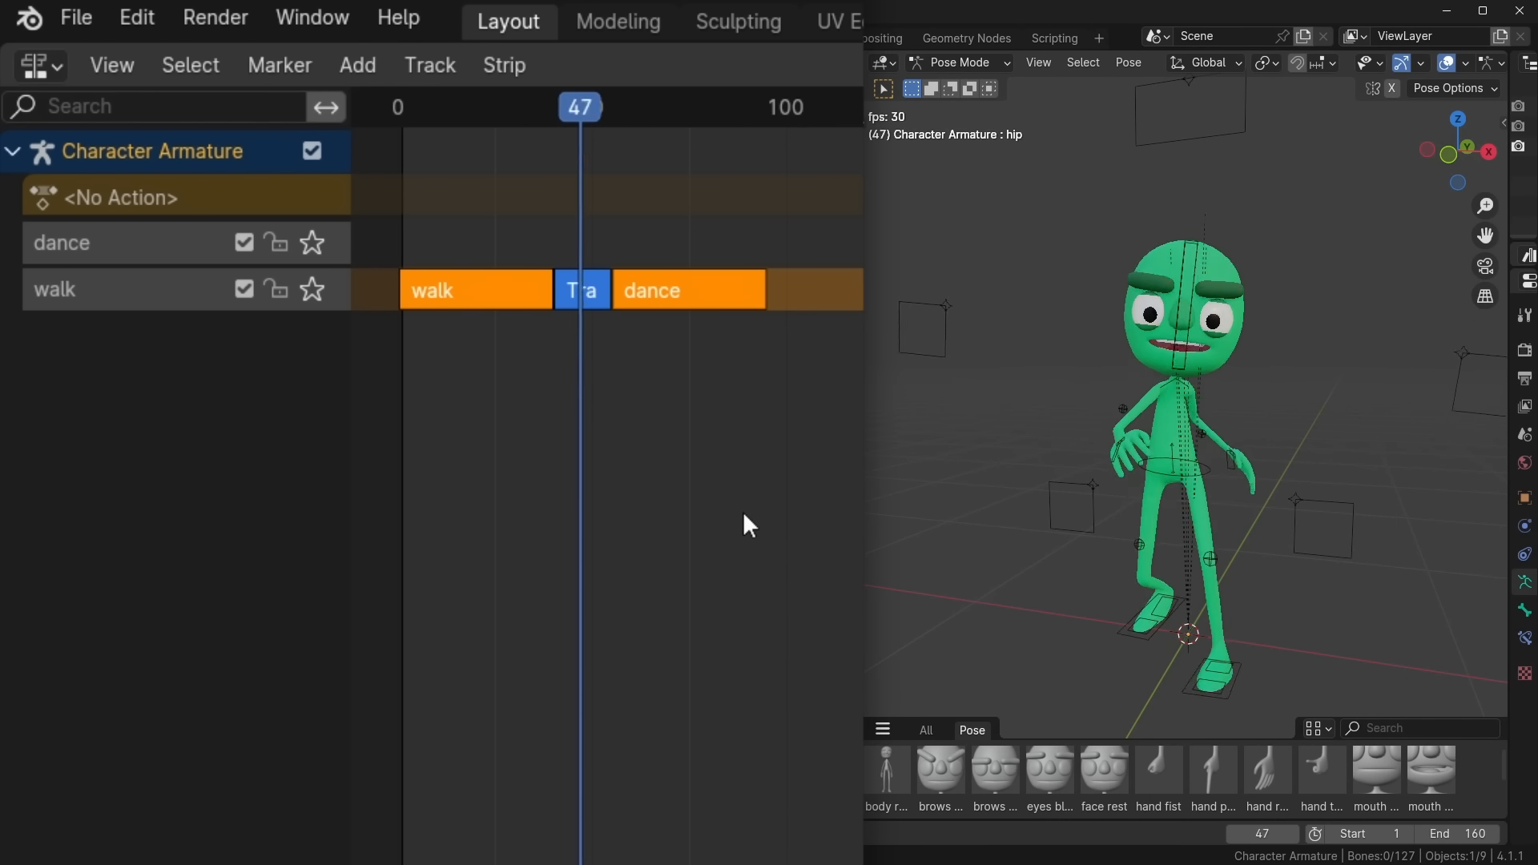
pyautogui.press('space')
# Step: Move the dance strip farther from the walk strip, select the strips, and play the transition from about frame 23
pyautogui.click(694, 300)
pyautogui.press('g')
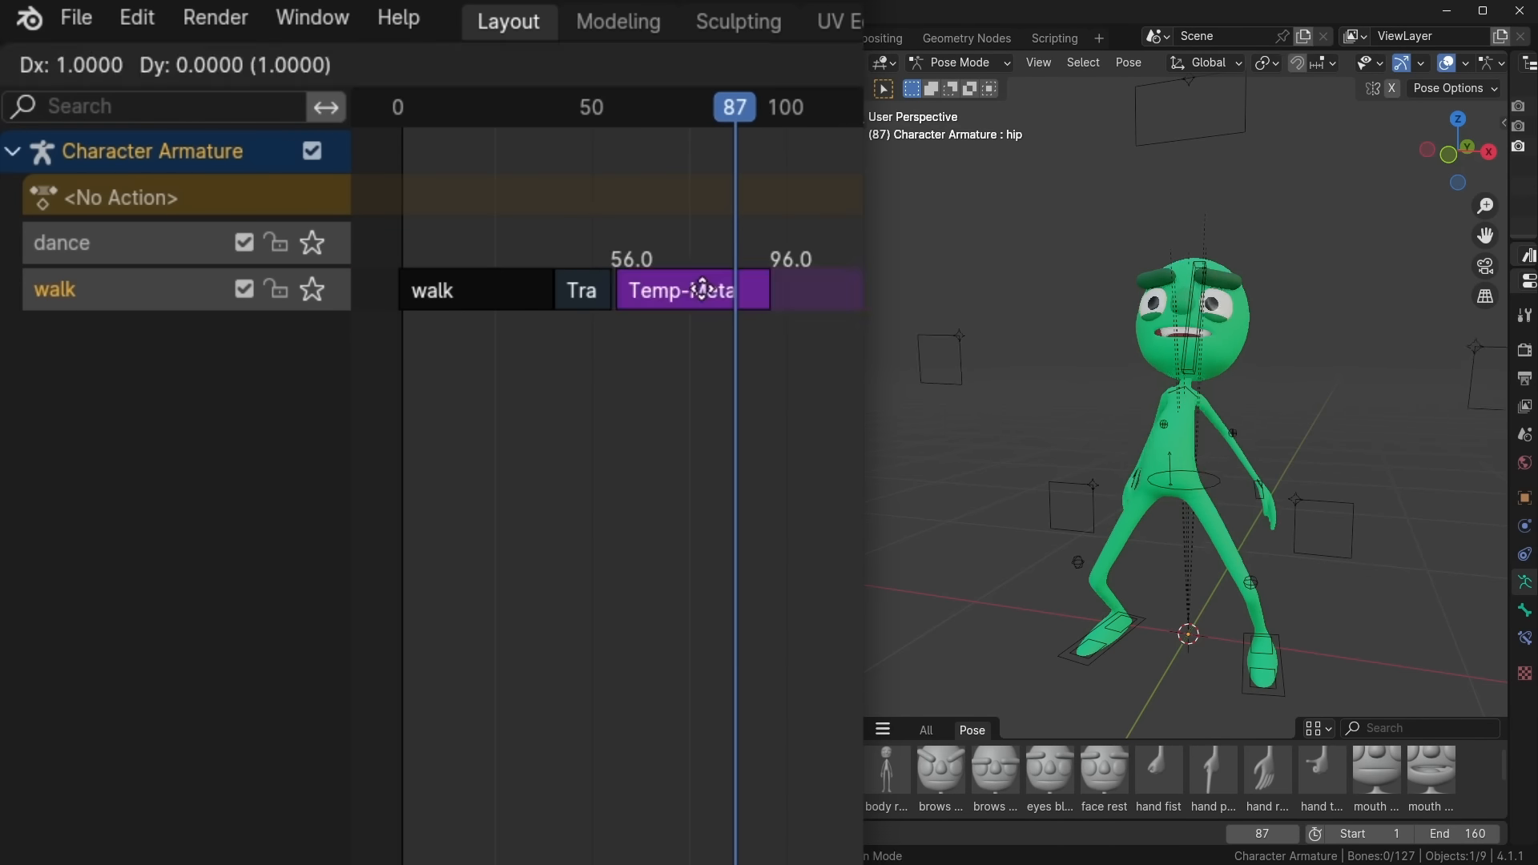
pyautogui.click(841, 290)
pyautogui.moveTo(470, 226); pyautogui.dragTo(863, 398)
pyautogui.click(490, 111)
pyautogui.press('space')
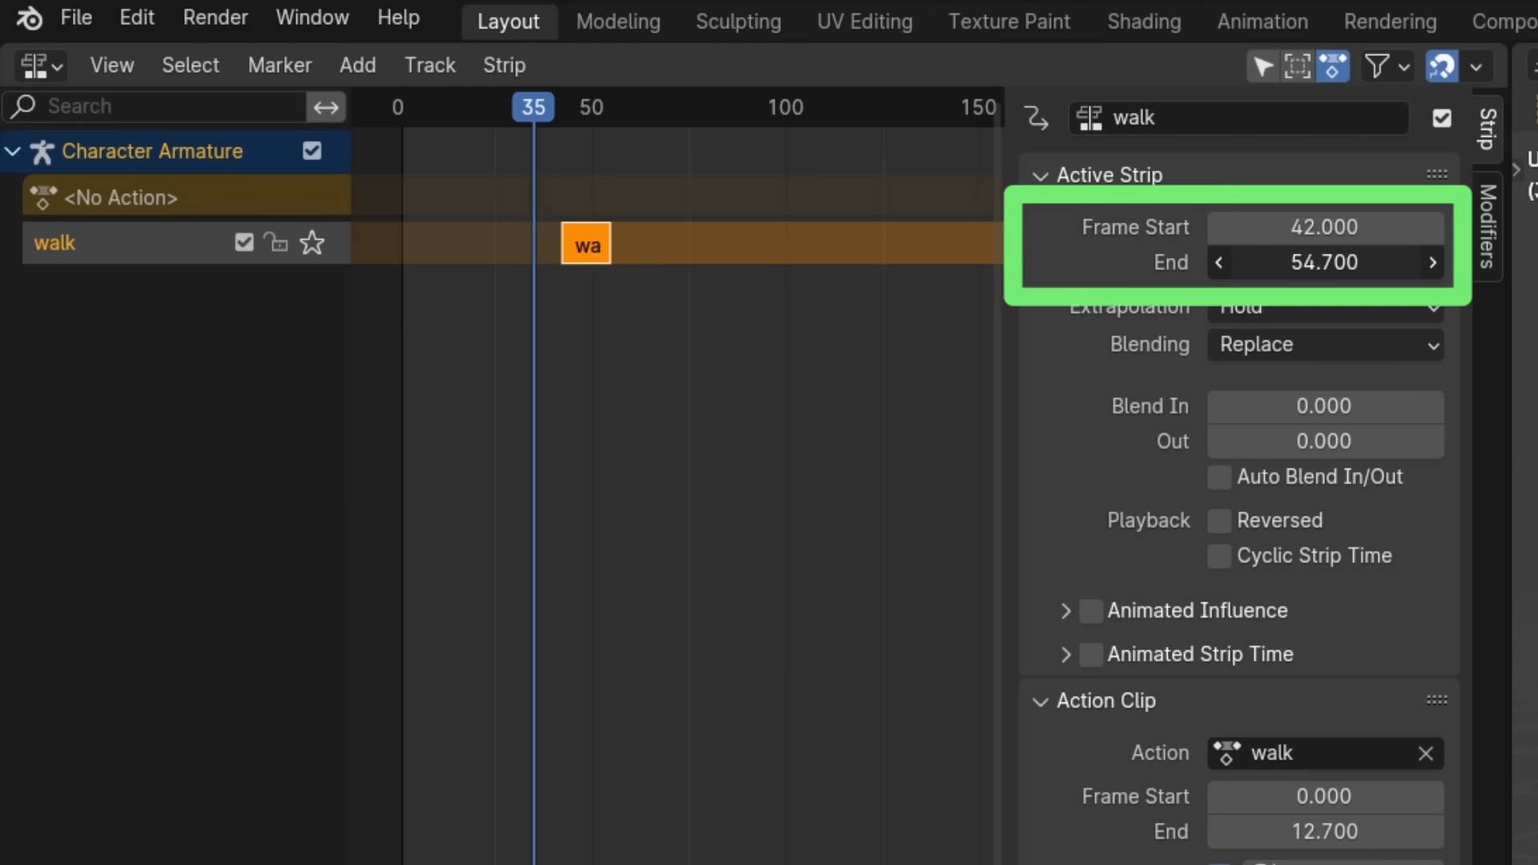
# Step: Adjust the walk strip's End value, then extend the strip to end at frame 116 and play it
pyautogui.moveTo(1325, 263); pyautogui.dragTo(1287, 263)
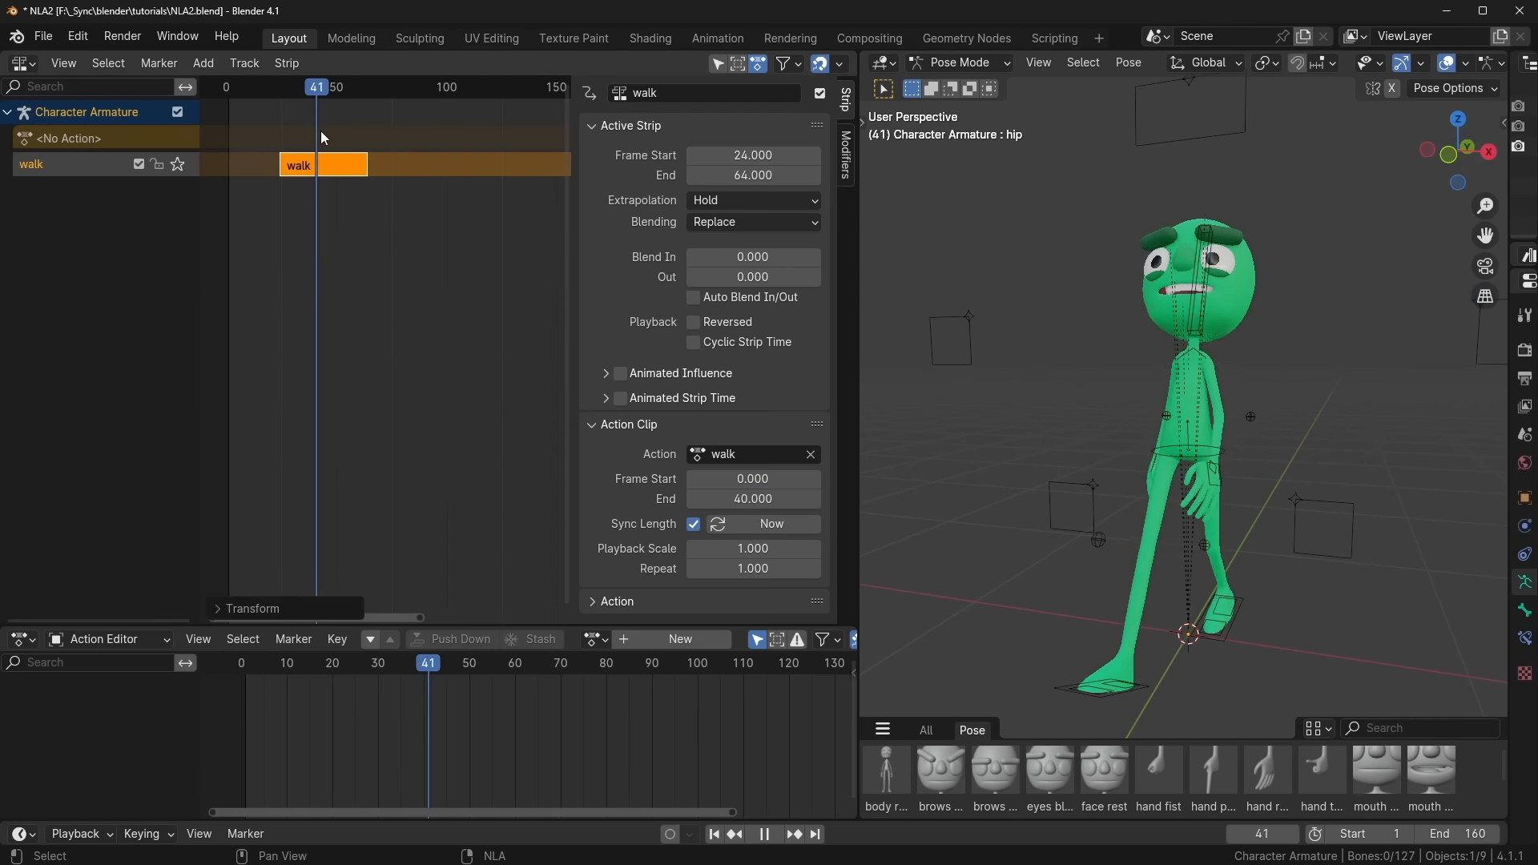
pyautogui.press('e')
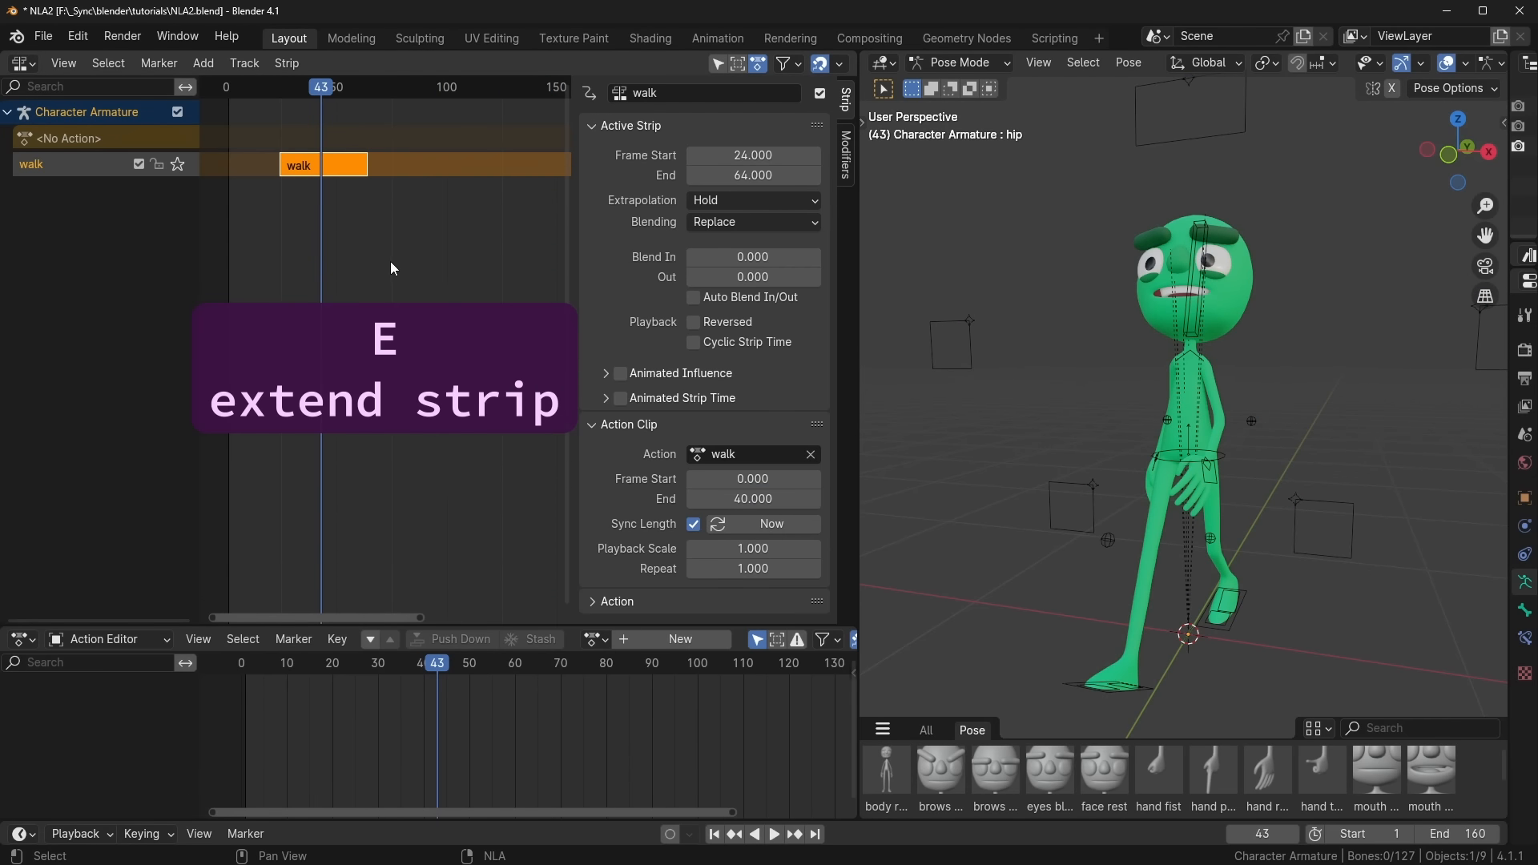
pyautogui.click(461, 325)
pyautogui.press('space')
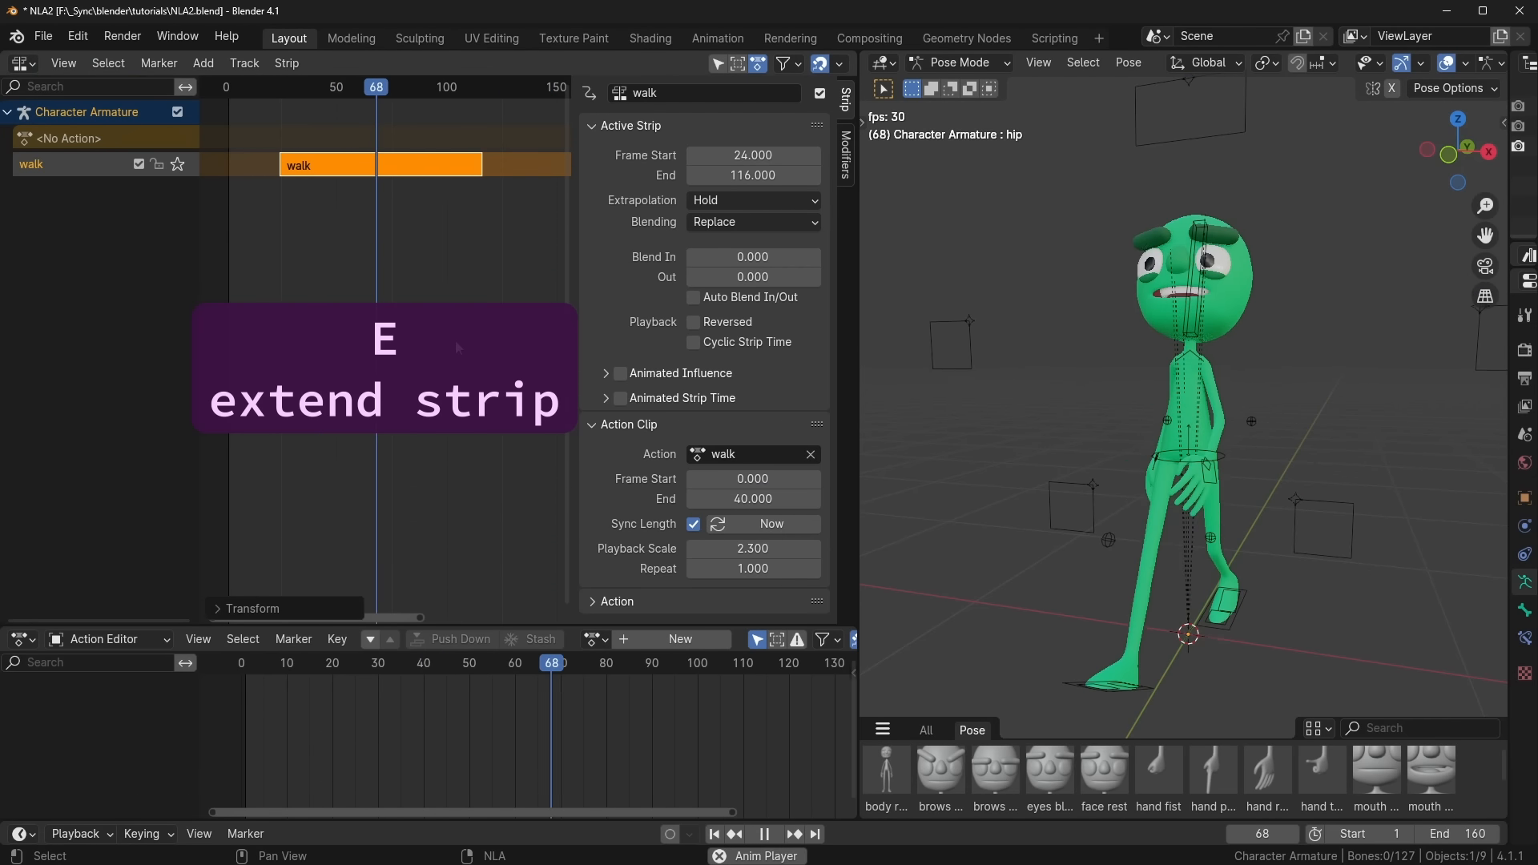
pyautogui.press('space')
# Step: Use Extend Strip again to shorten and stretch the walk strip's end
pyautogui.press('e')
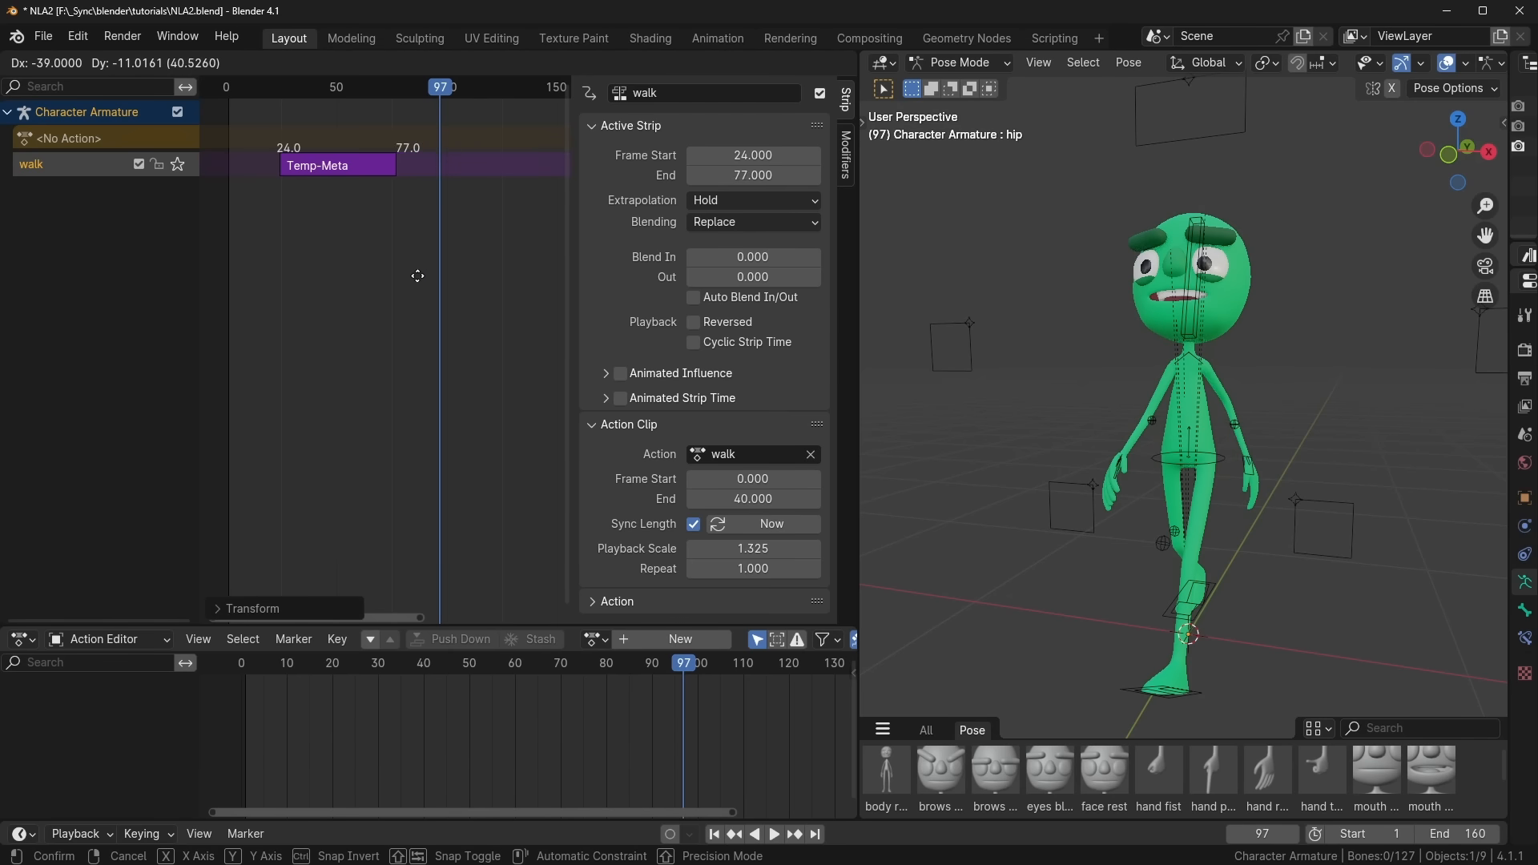
pyautogui.click(539, 275)
pyautogui.press('e')
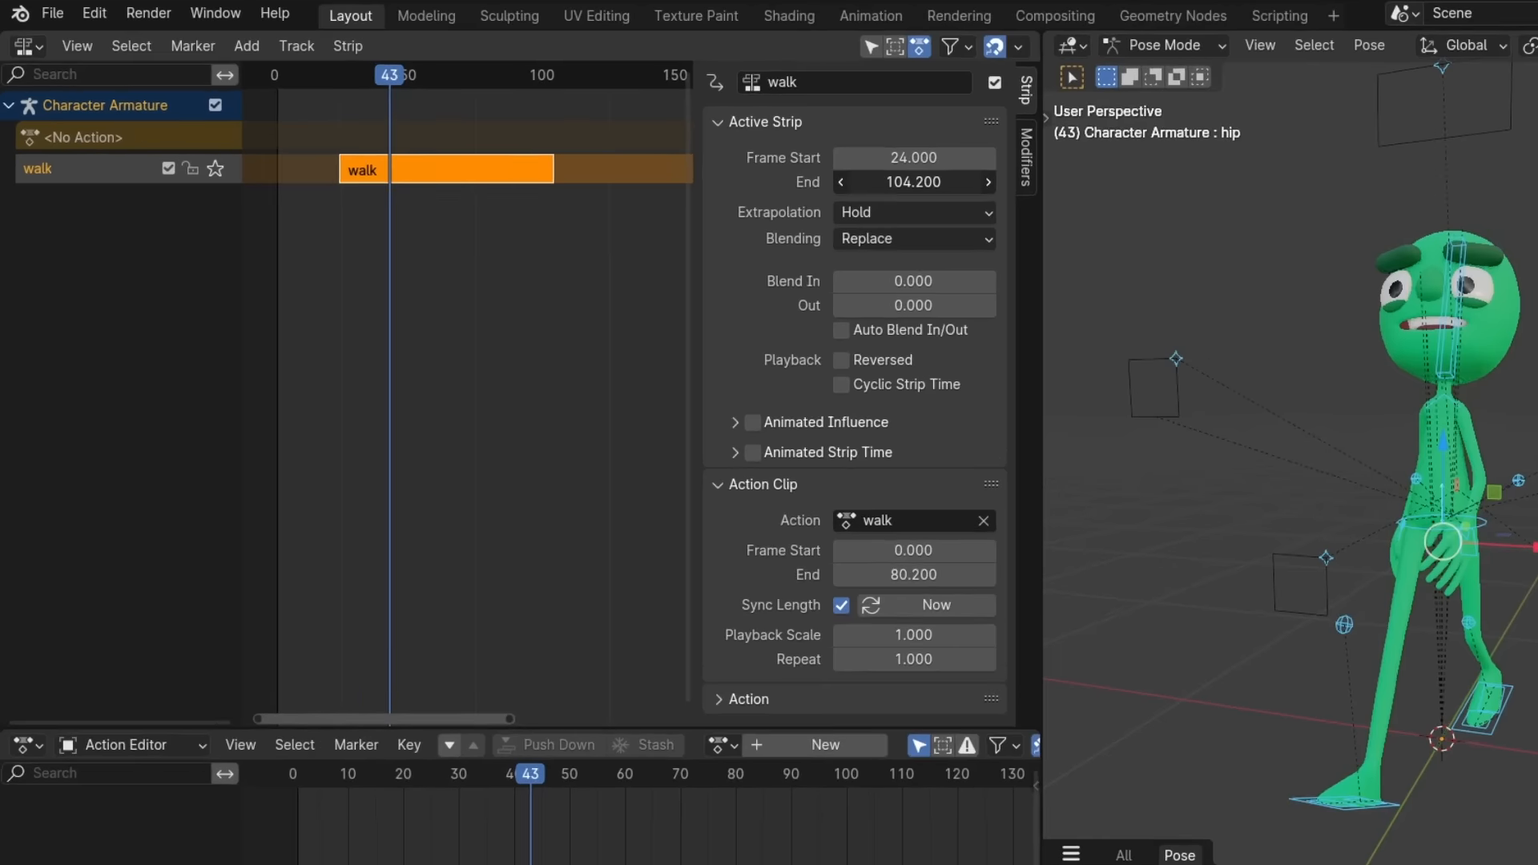
# Step: Increase the walk strip's End to 203.600, then enter and leave tweak mode on the strip
pyautogui.moveTo(688, 175); pyautogui.dragTo(727, 175)
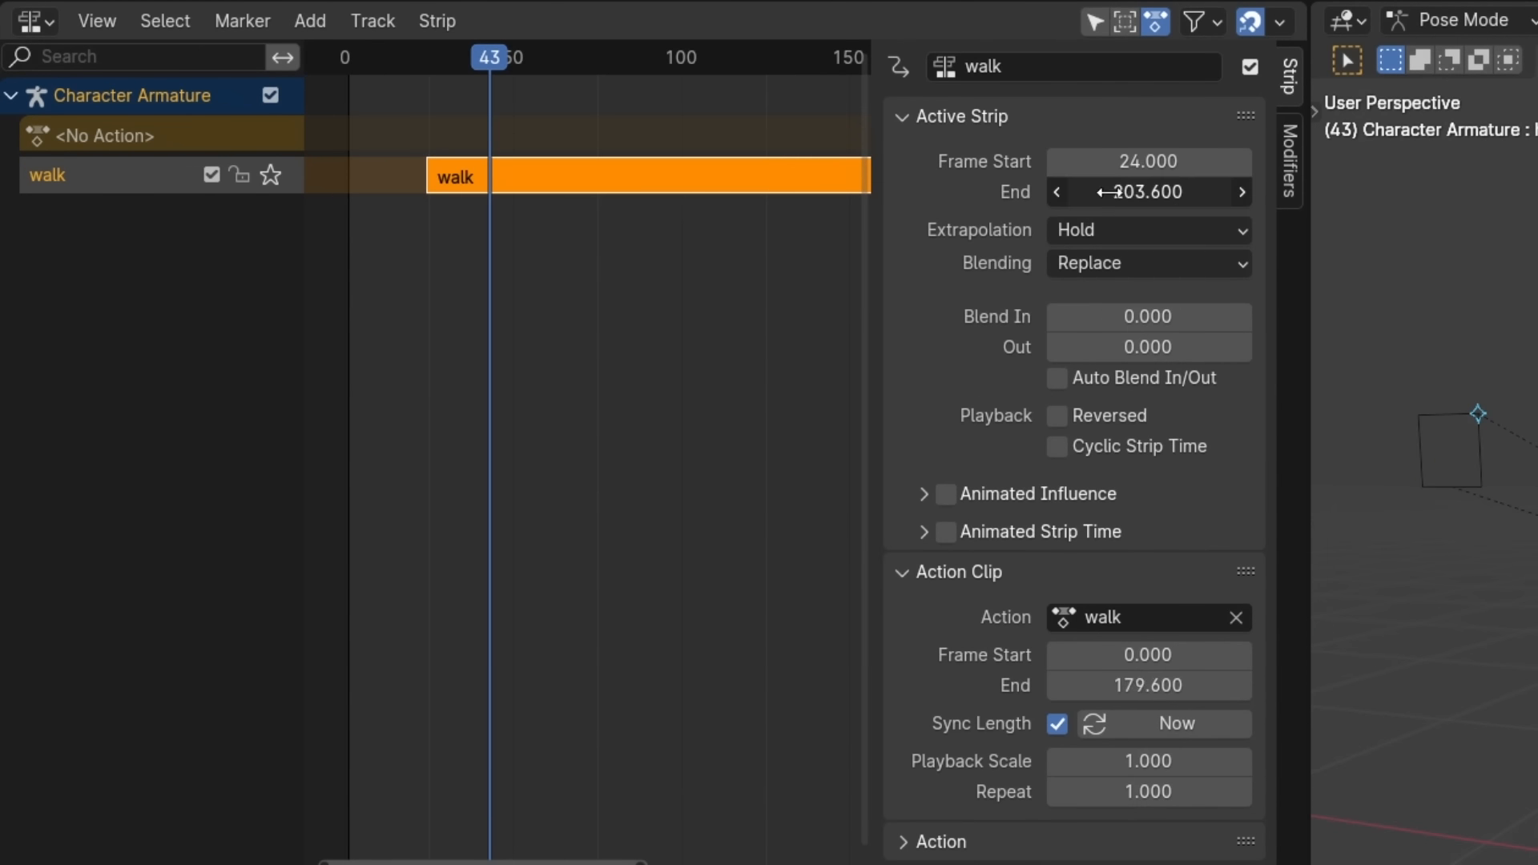
pyautogui.press('Tab')
pyautogui.press('Tab')
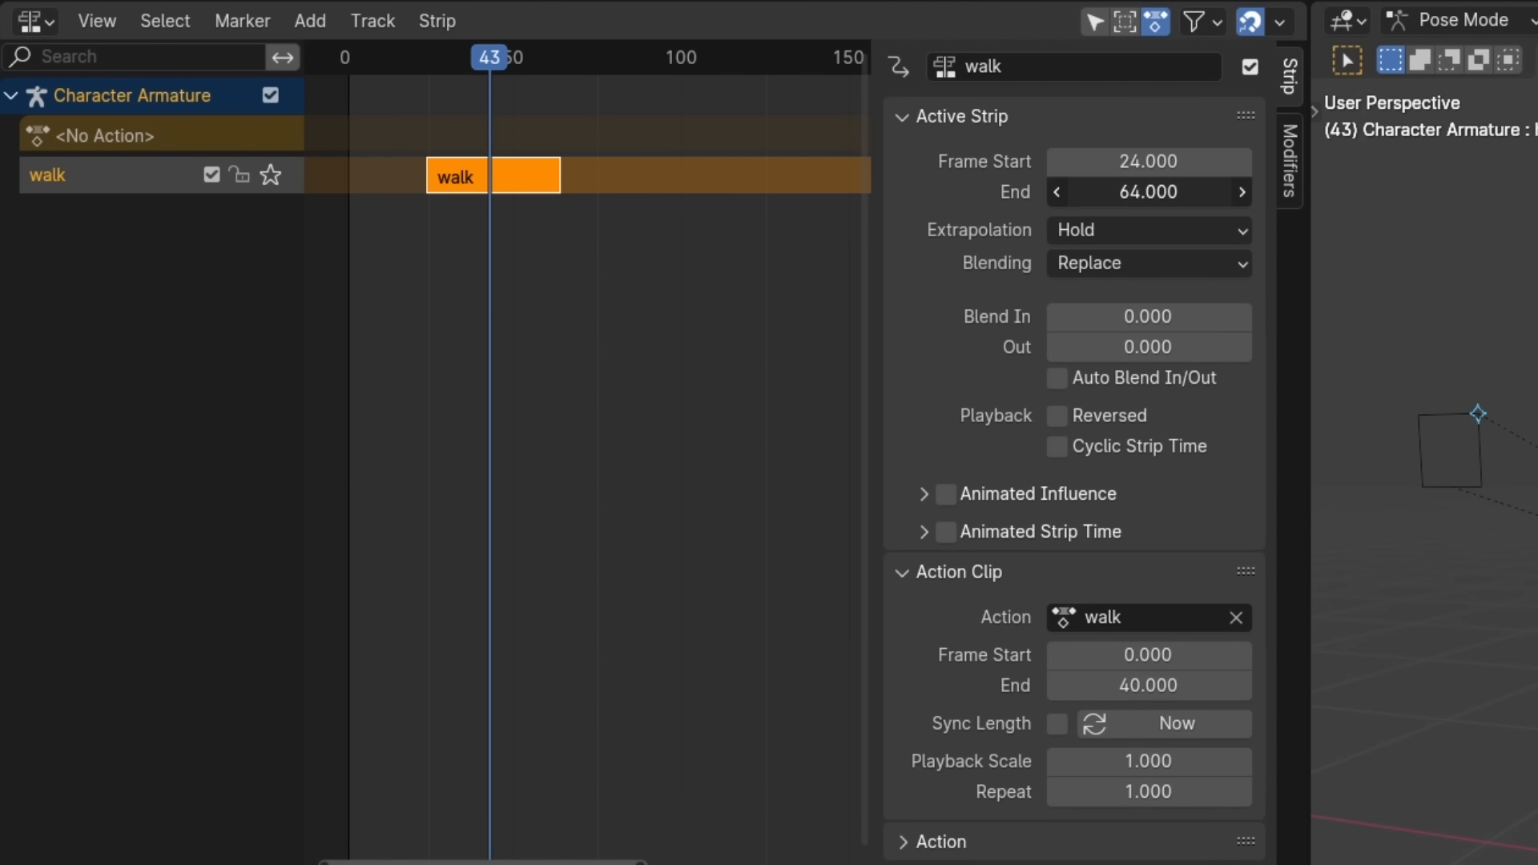
# Step: Sync the walk strip's length to its action once and set its End to 137.000
pyautogui.click(1195, 724)
pyautogui.moveTo(1171, 190); pyautogui.dragTo(1233, 190)
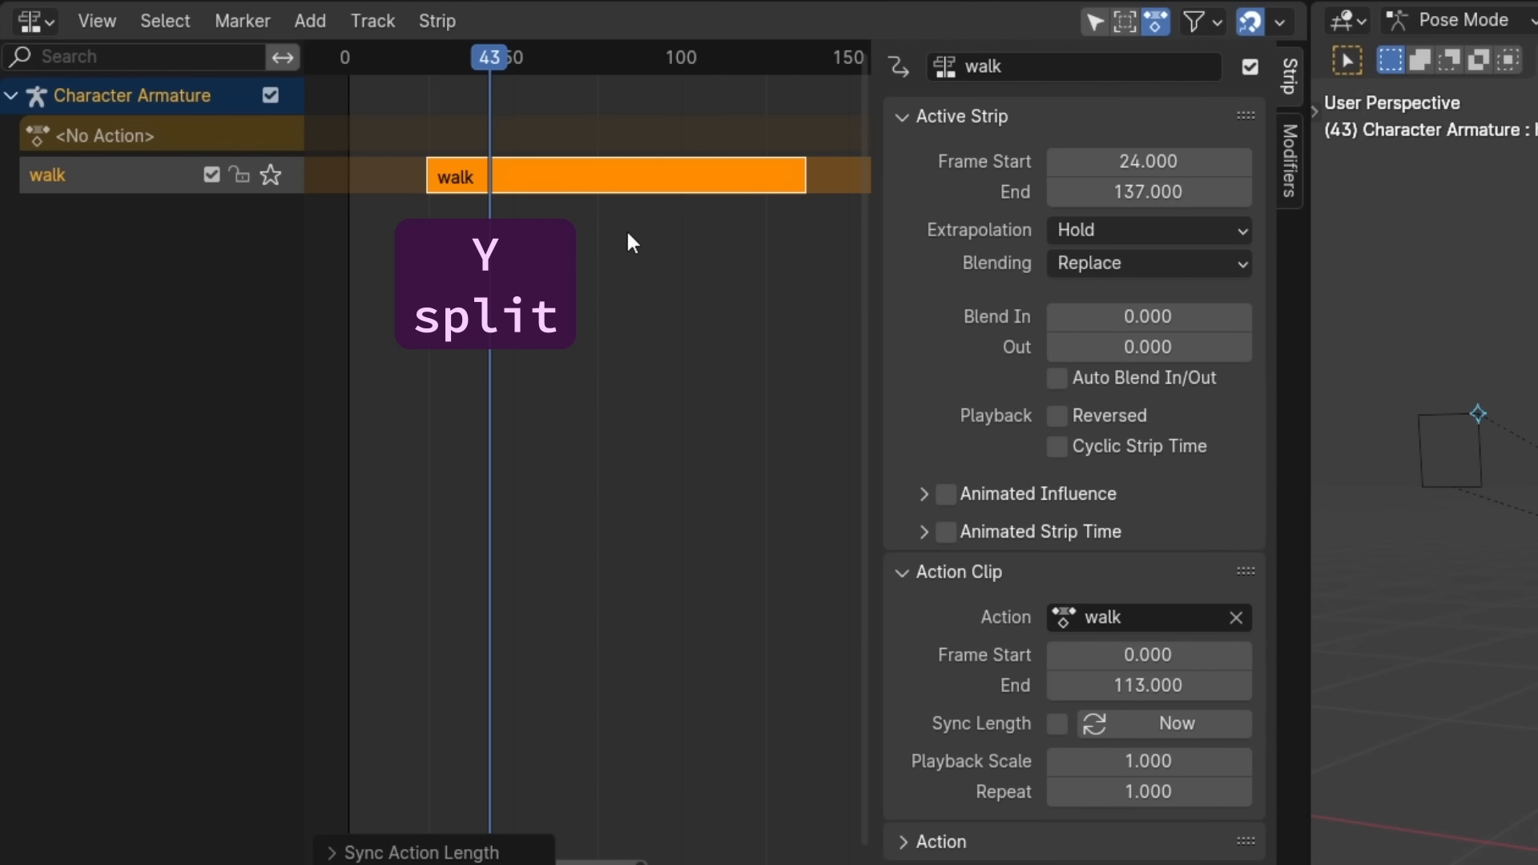
# Step: Split the walk strip at frame 43, move the second part to about frame 135, and sync the first part's action length
pyautogui.moveTo(653, 178); pyautogui.dragTo(961, 178)
pyautogui.click(462, 172)
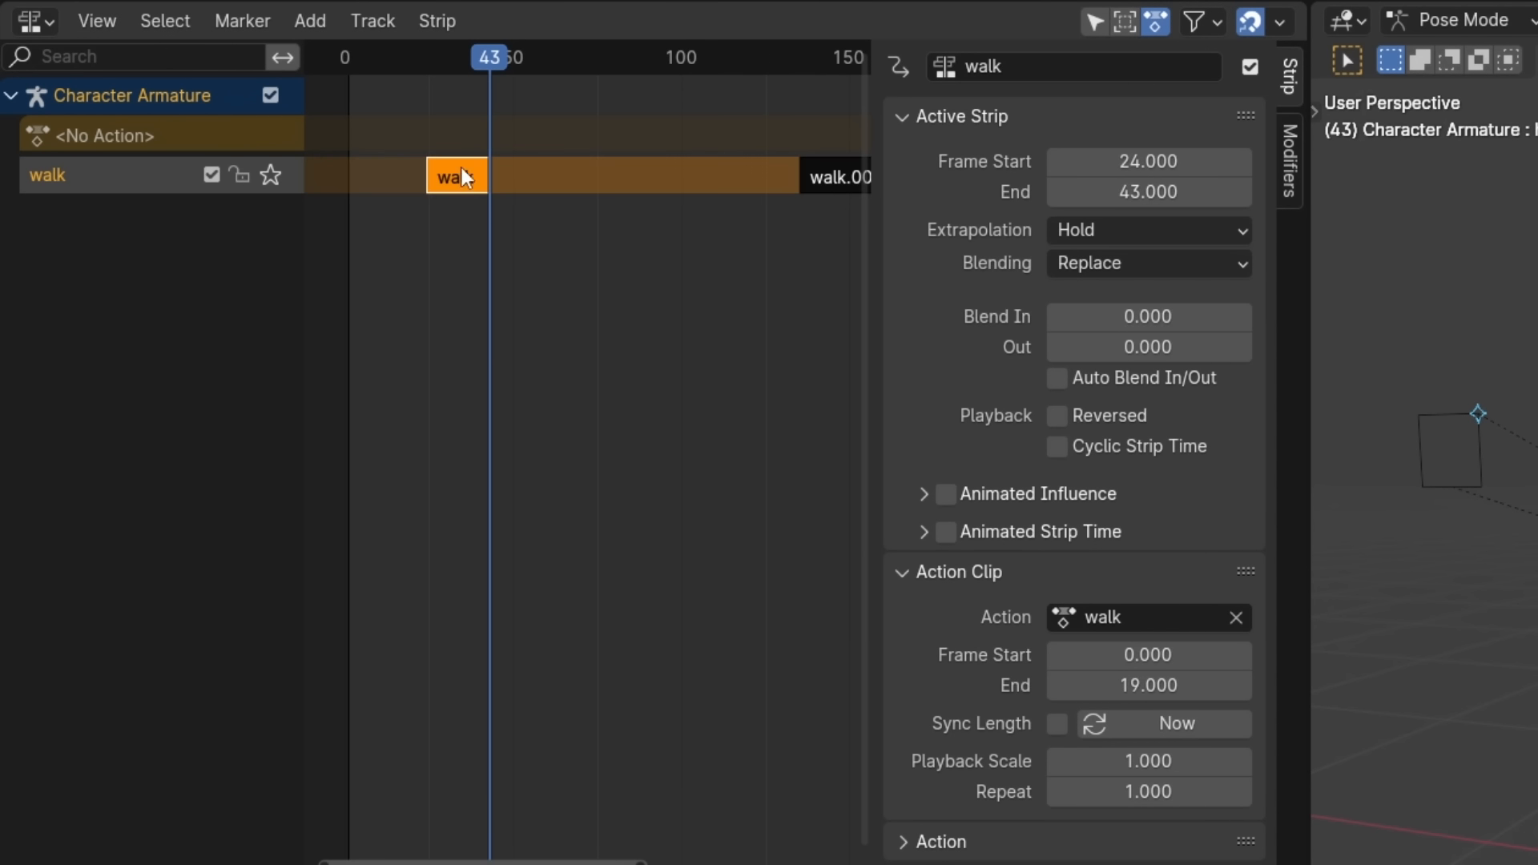
pyautogui.click(1211, 720)
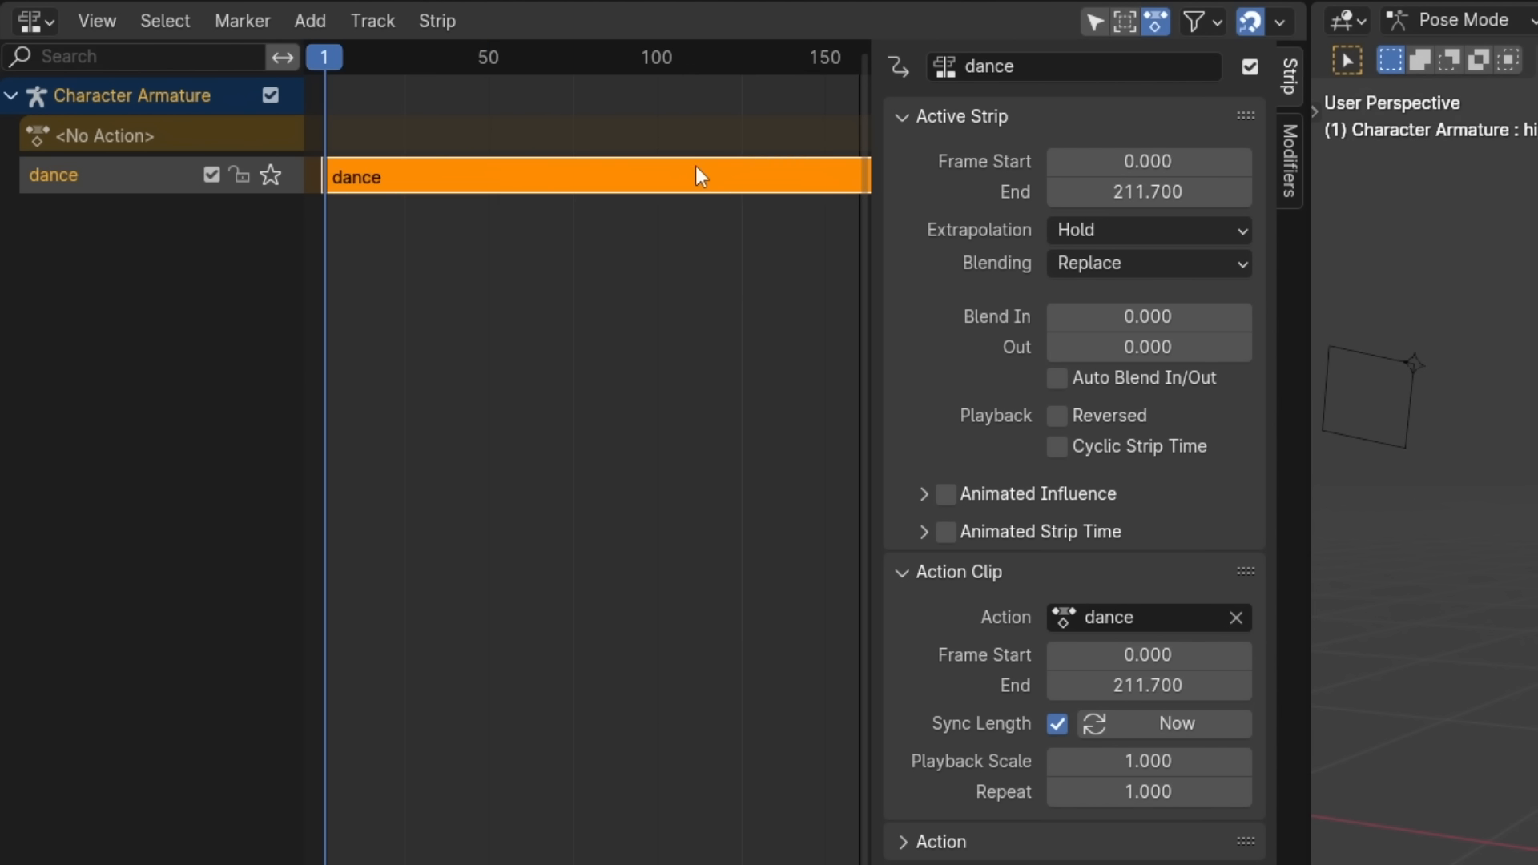
# Step: Enable Animated Strip Time on the dance strip and keyframe Strip Time at 1.000 on frame 1 and 100.000 on frame 100
pyautogui.click(923, 531)
pyautogui.click(946, 532)
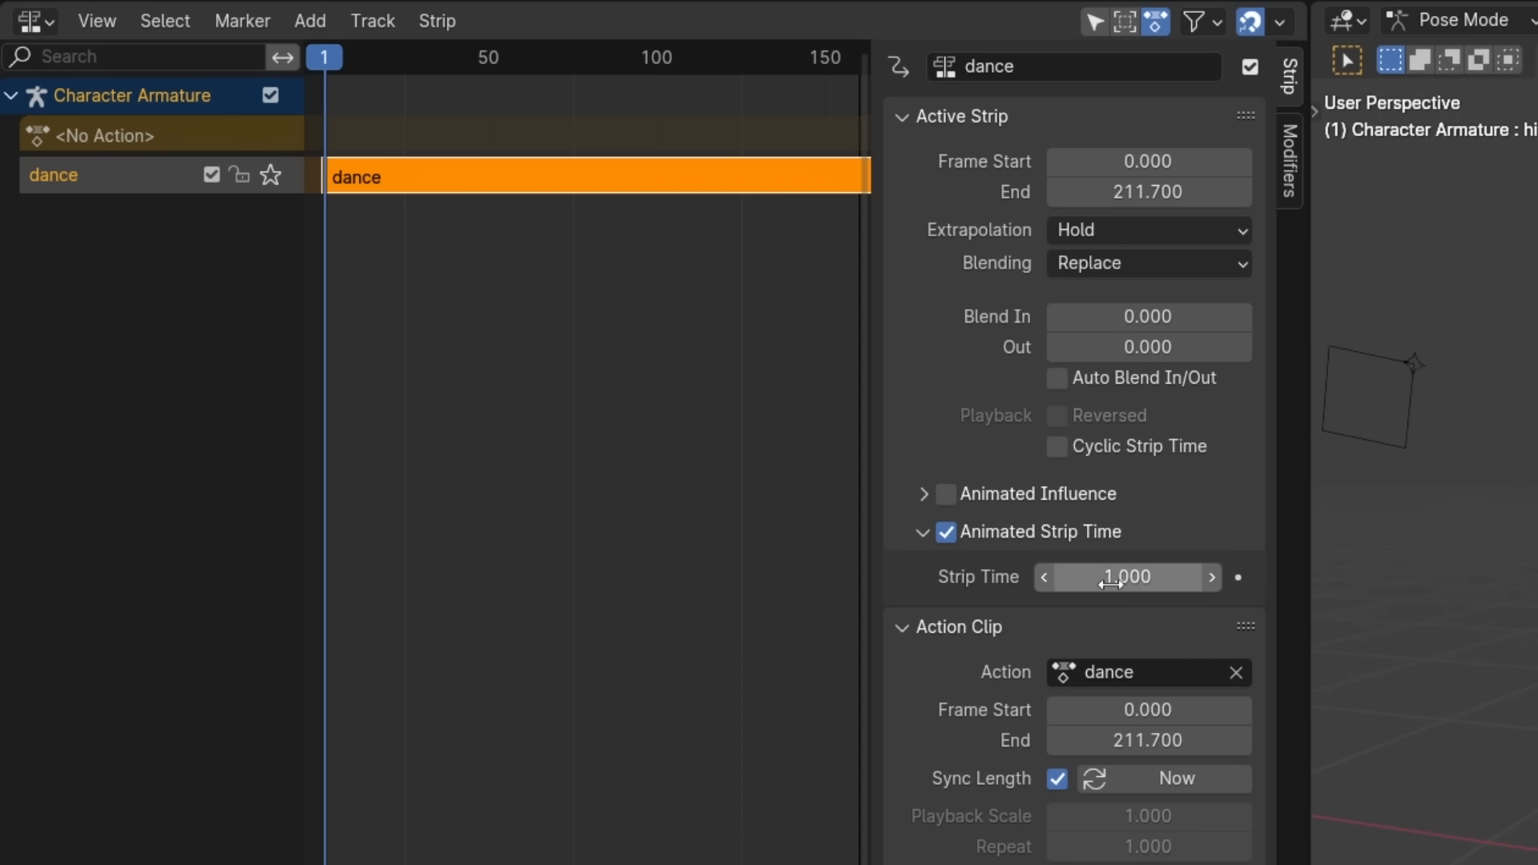
pyautogui.press('i')
pyautogui.moveTo(485, 80); pyautogui.dragTo(657, 84)
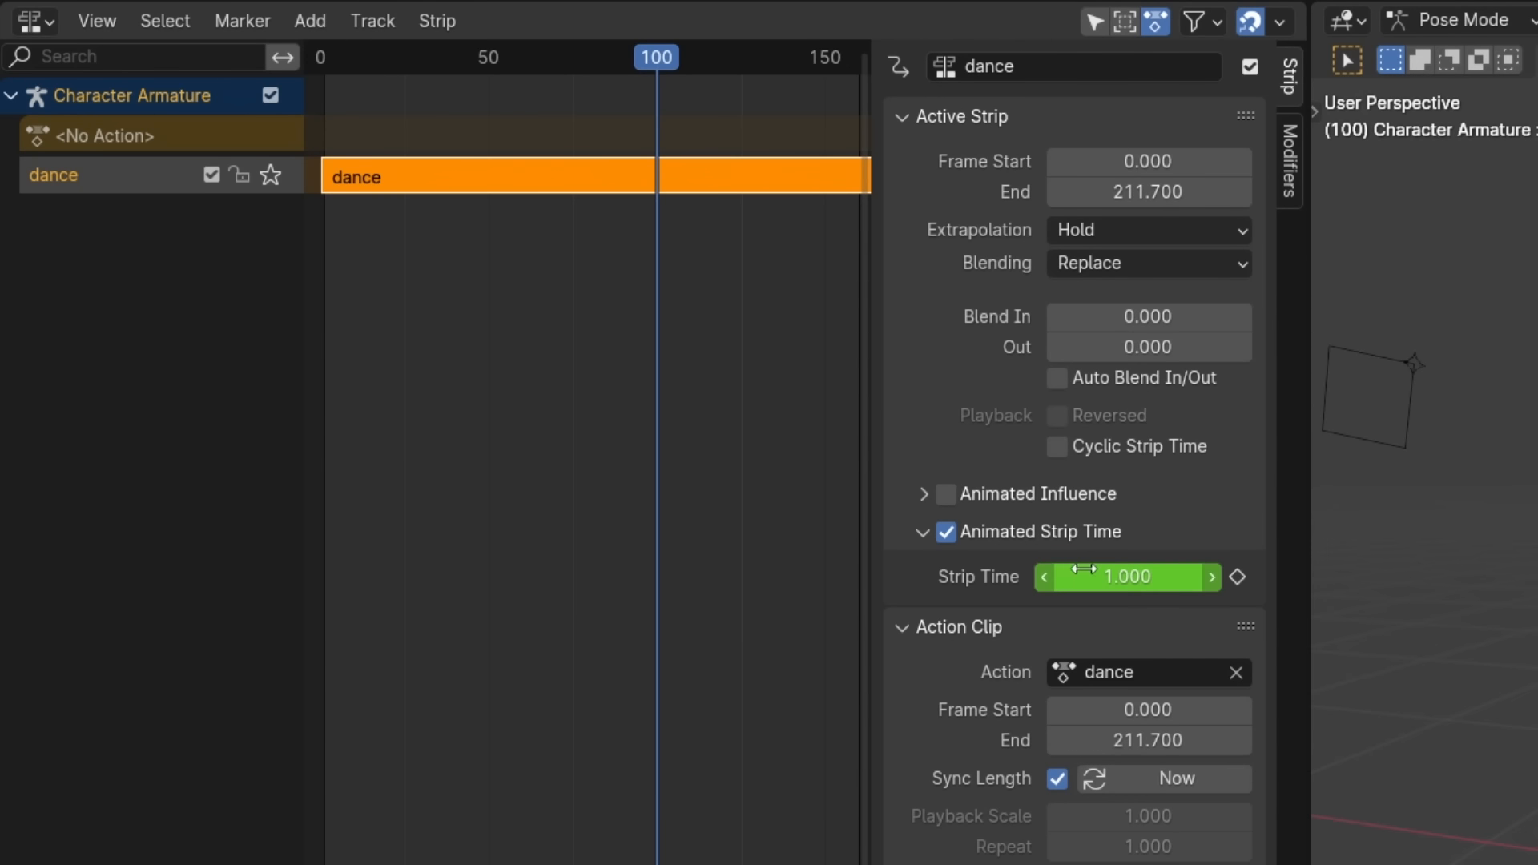
pyautogui.click(1234, 577)
# Step: Show the Strip Time curve in the Graph Editor, set its keyframes to Linear interpolation, and play the dance
pyautogui.hotkey('ctrl', 'Tab')
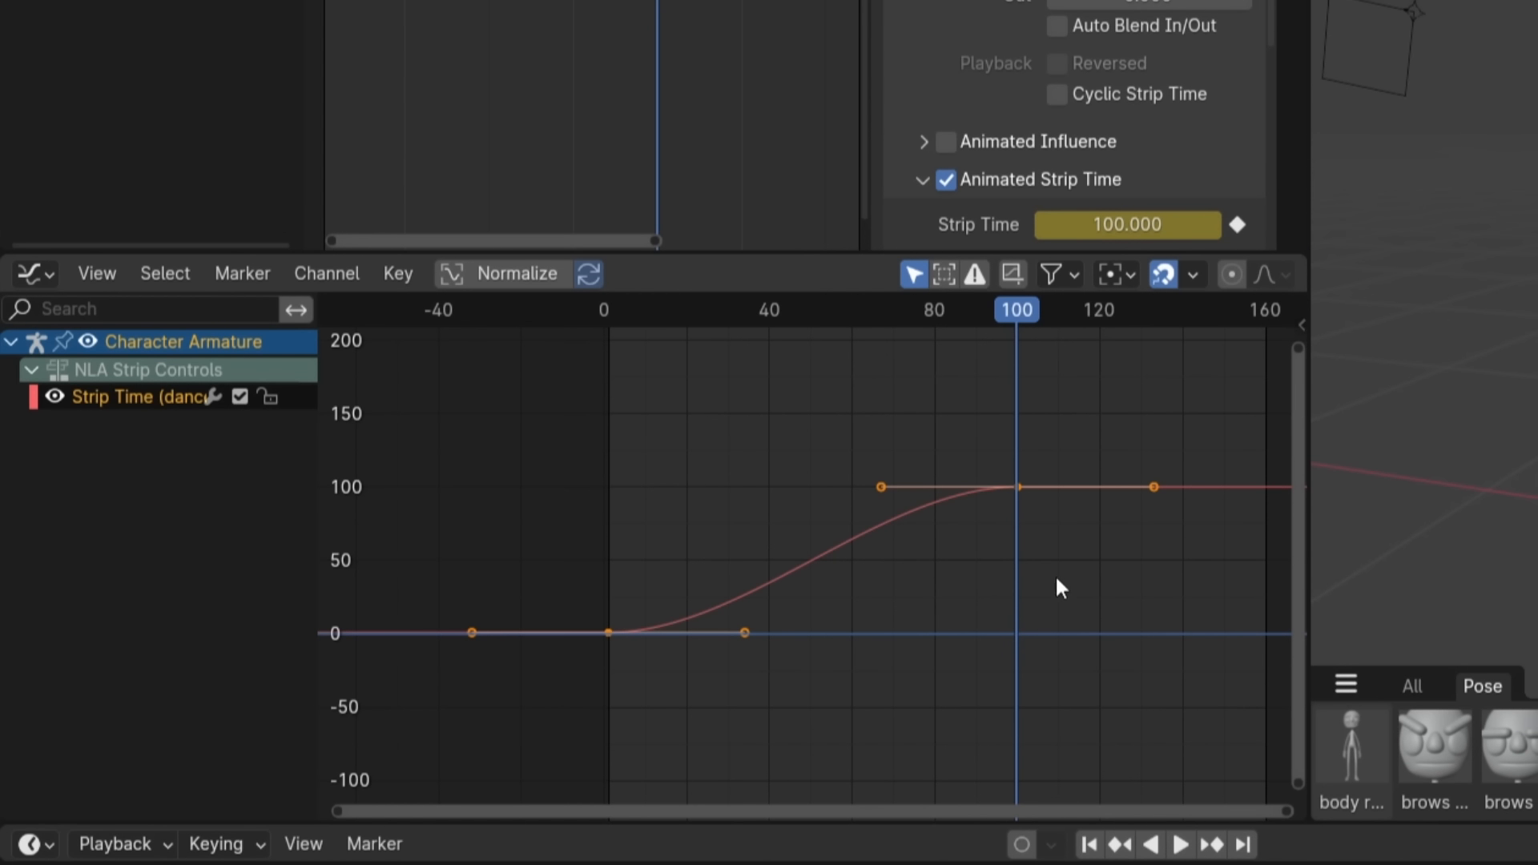
pyautogui.press('t')
pyautogui.click(1065, 545)
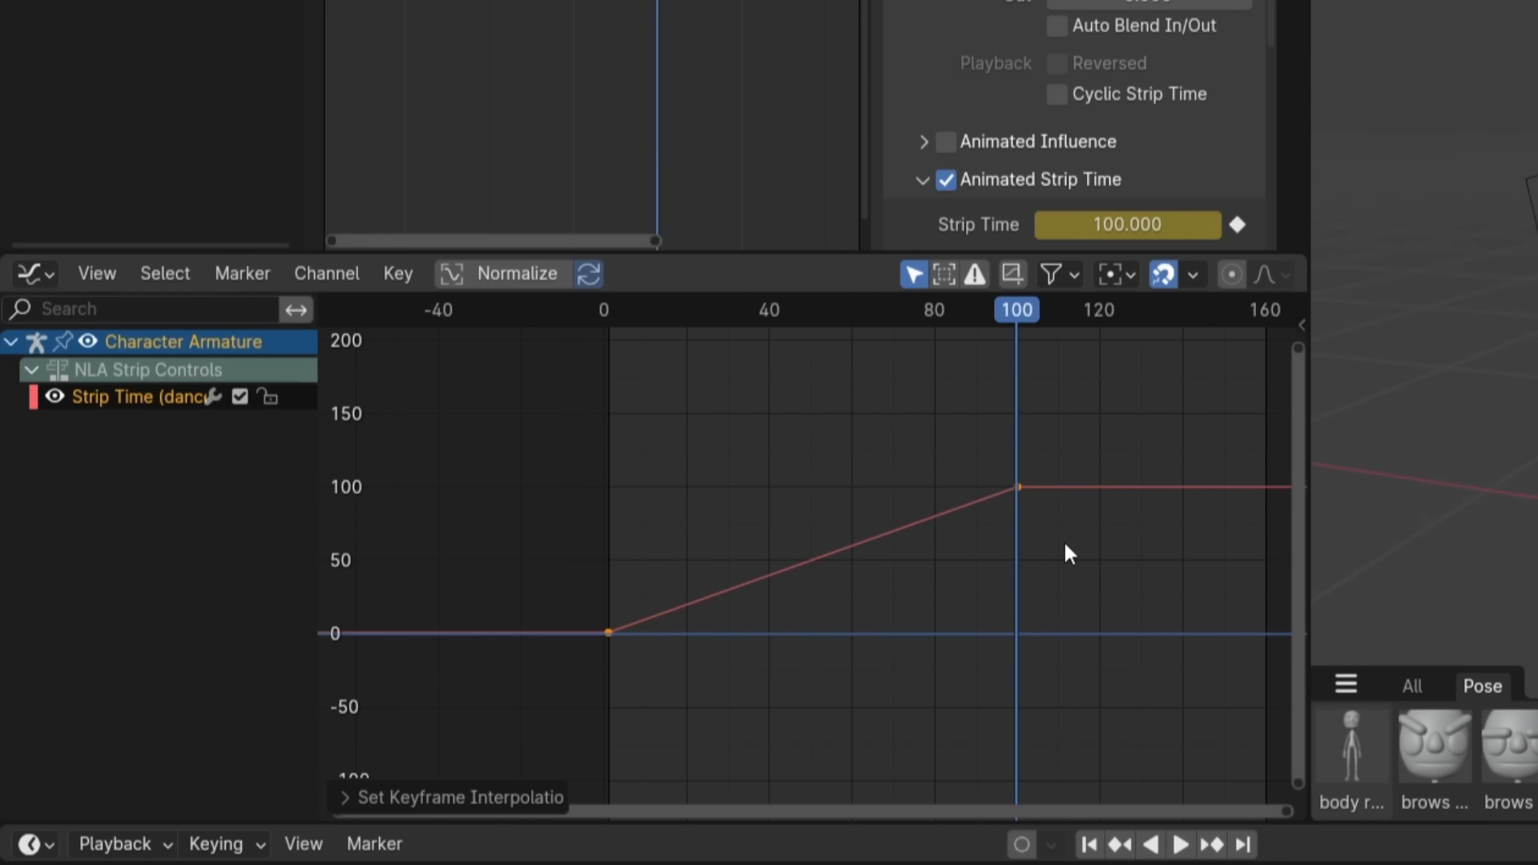
pyautogui.press('space')
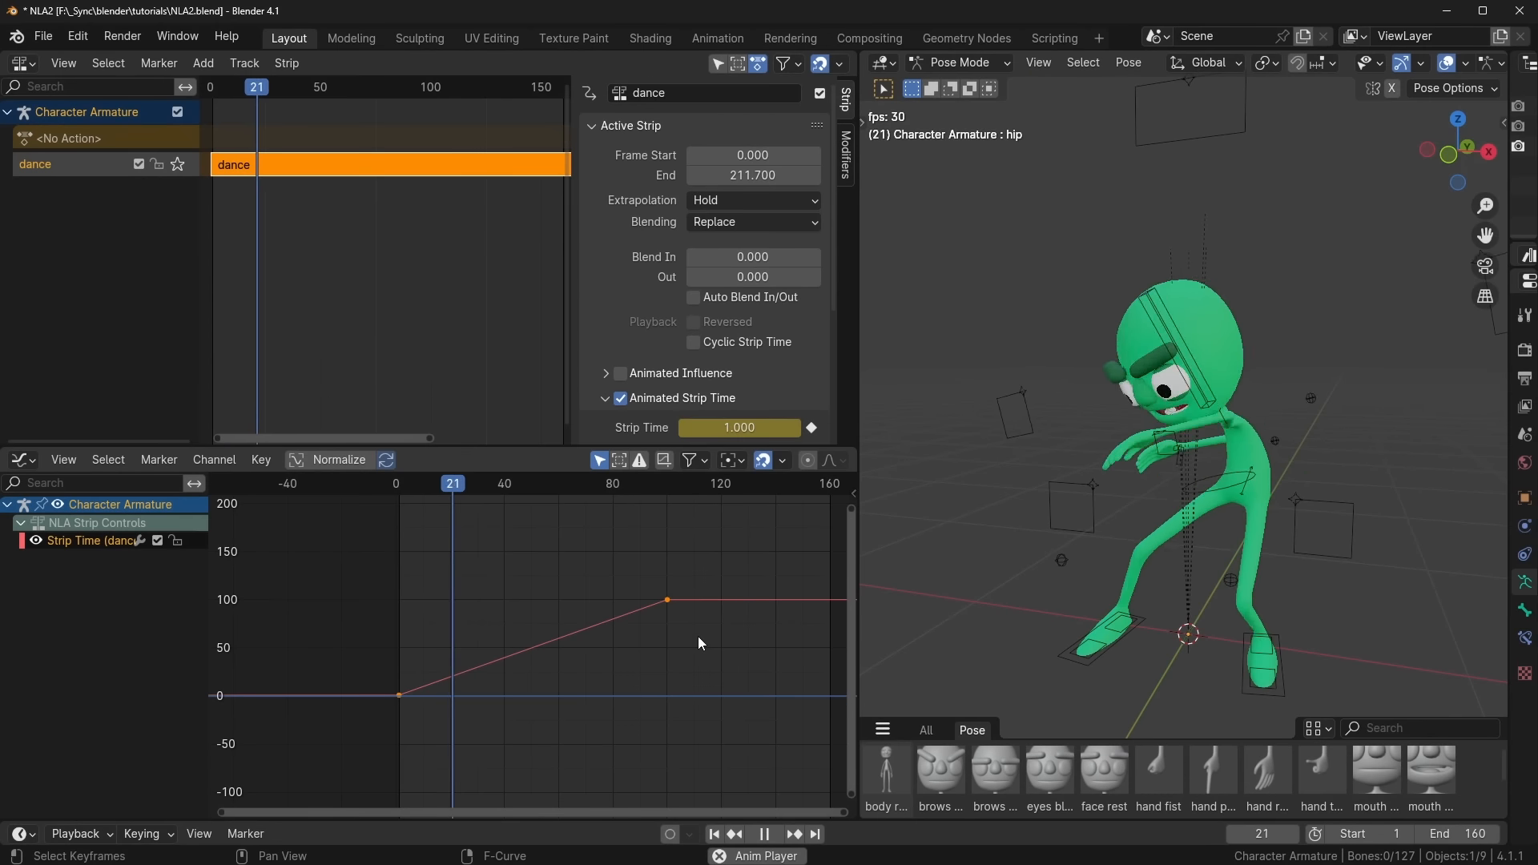
# Step: Move the last Strip Time keyframe vertically, up by about 122, during playback to speed up the dance
pyautogui.press('g')
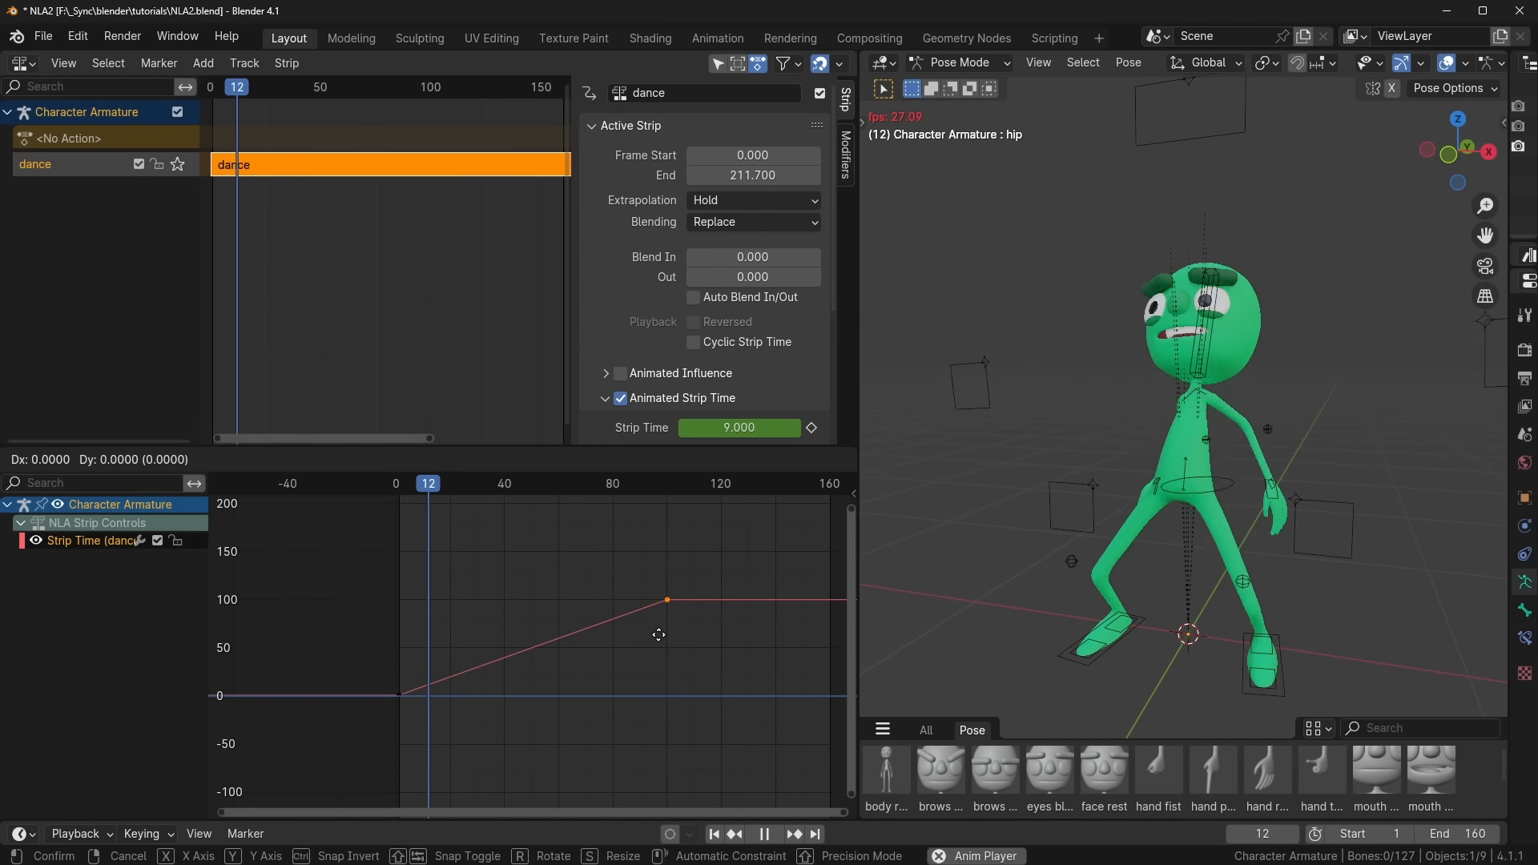
pyautogui.press('y')
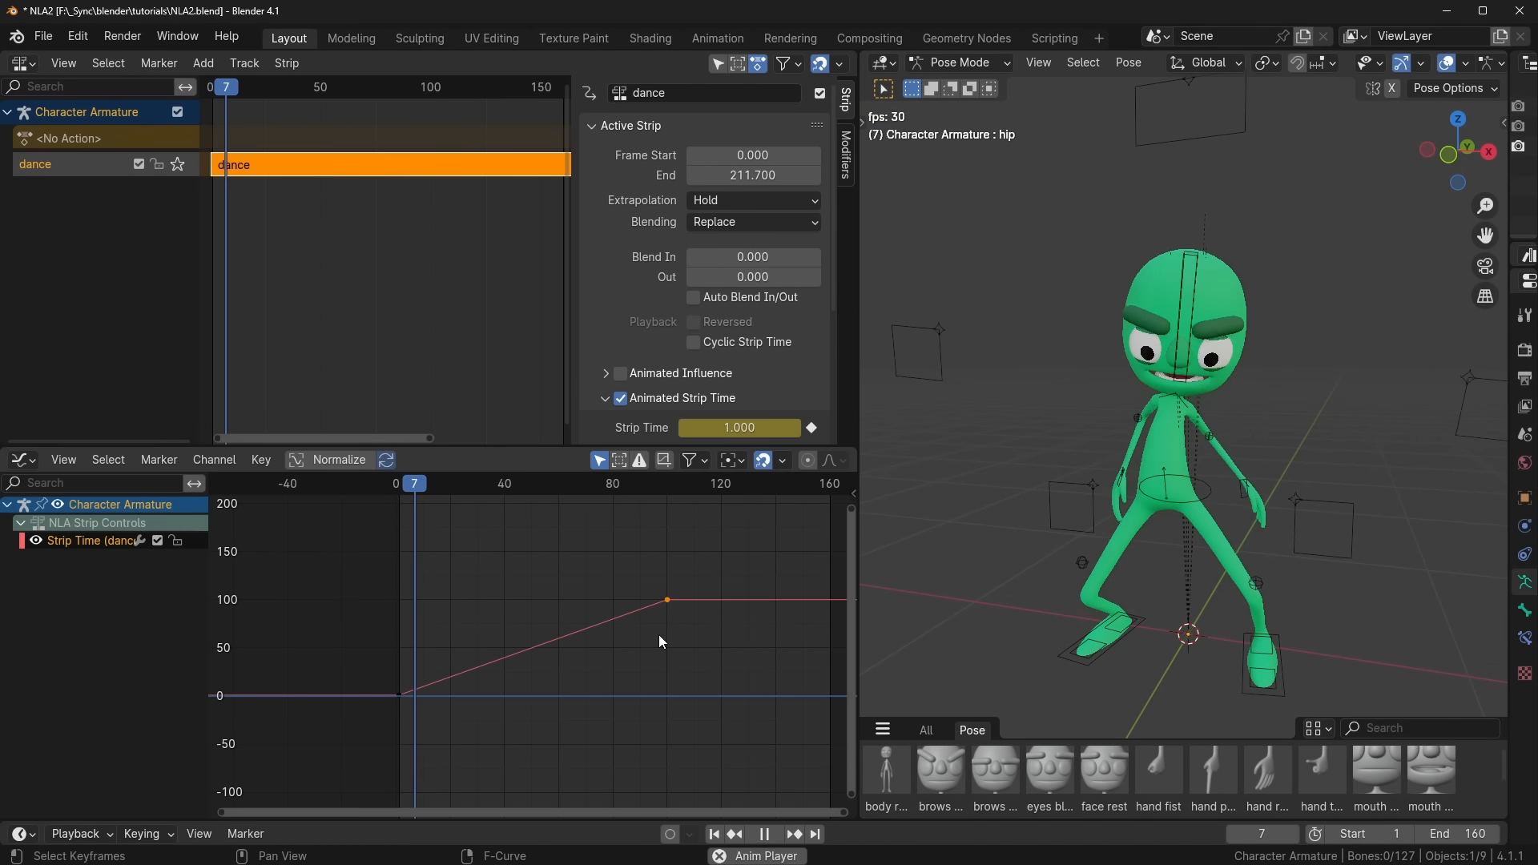
pyautogui.press('g')
pyautogui.press('y')
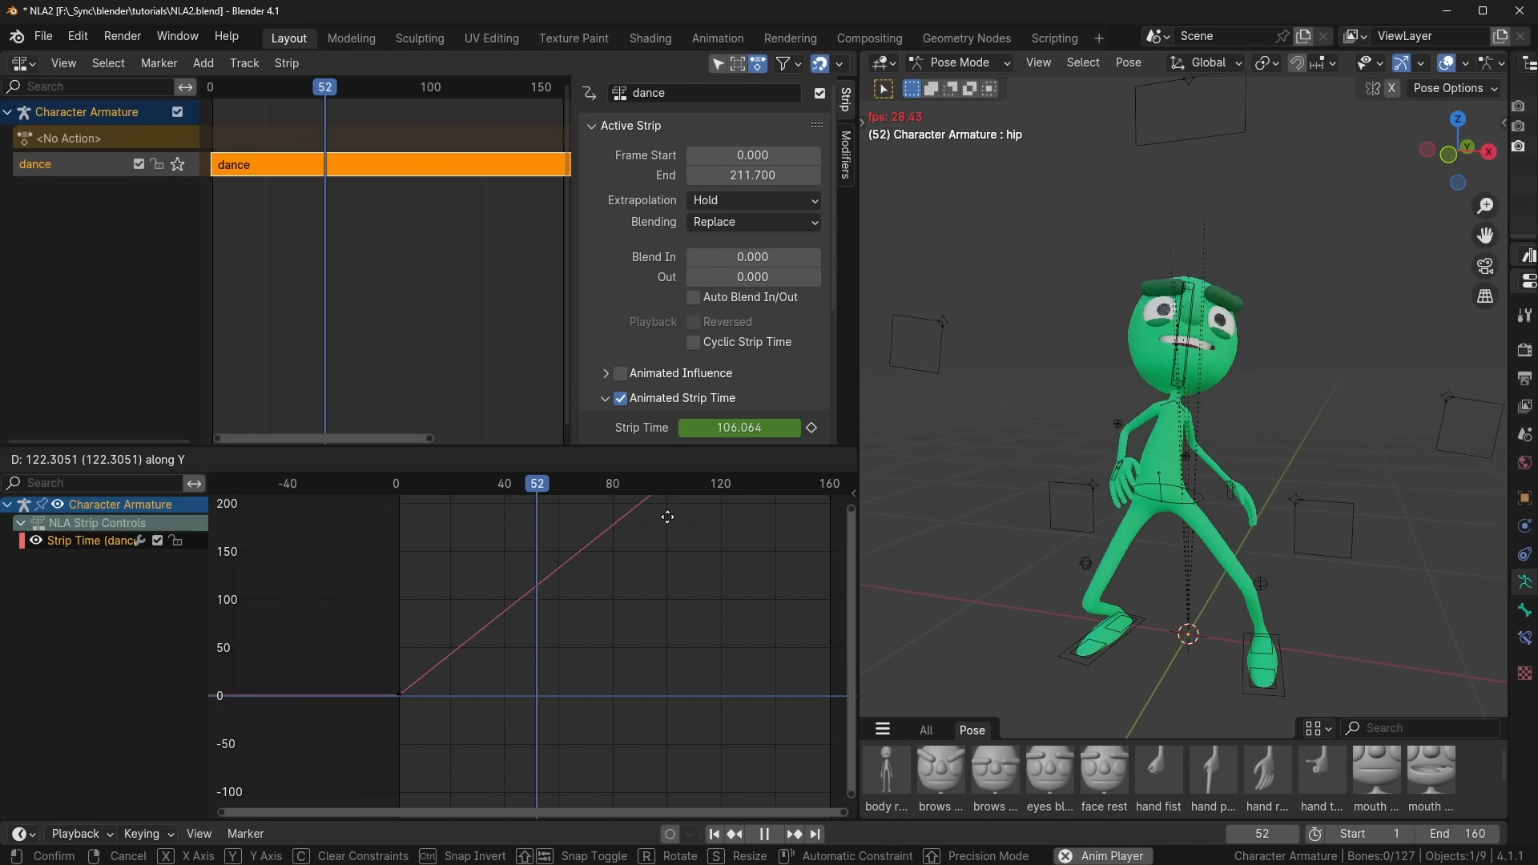
# Step: Set the interpolation of the Strip Time keyframes to Bézier
pyautogui.press('t')
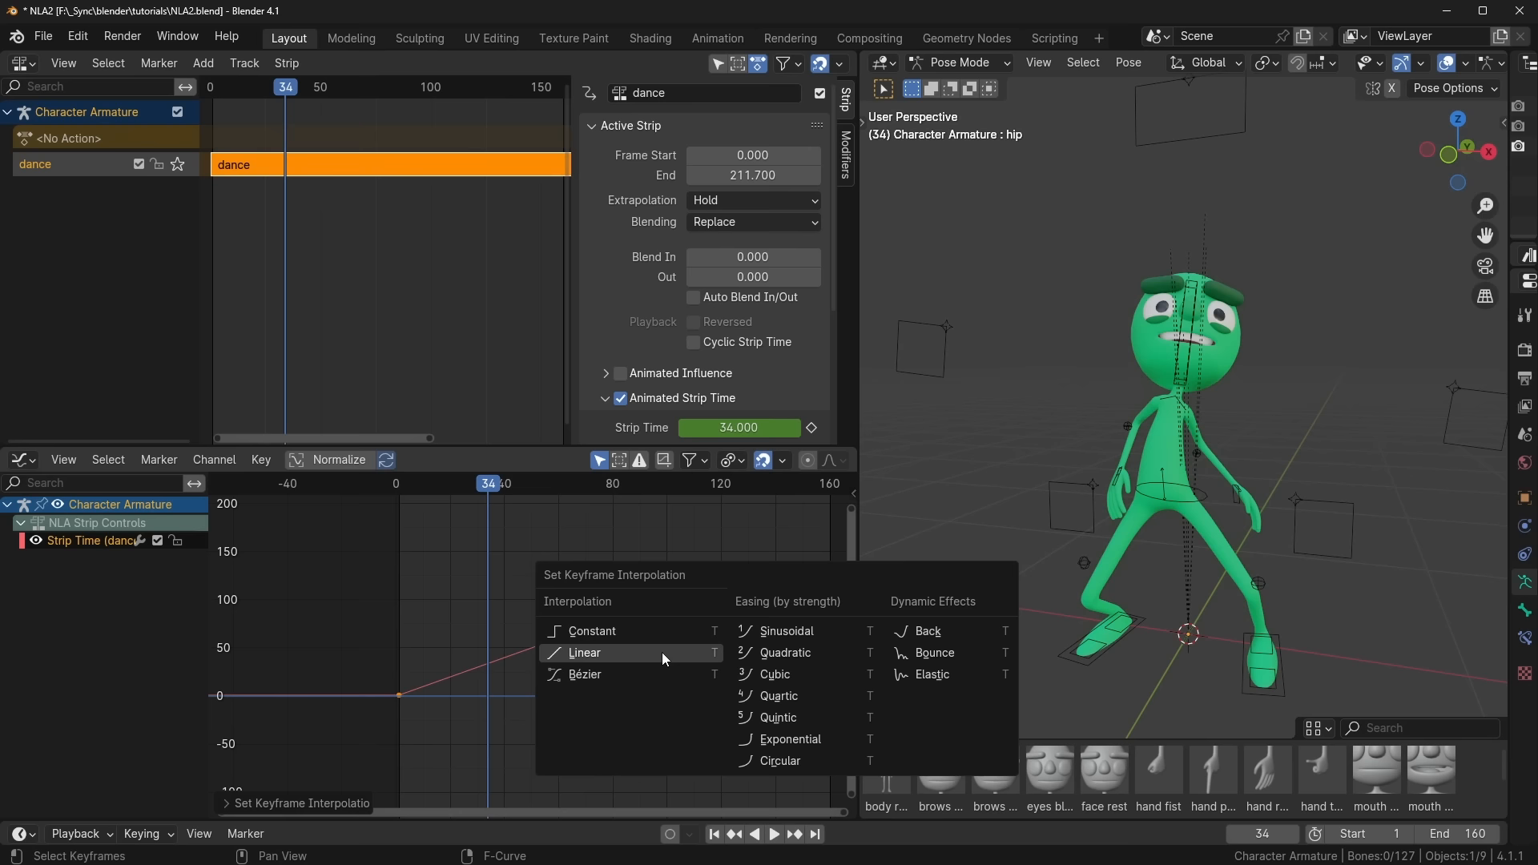
pyautogui.click(658, 670)
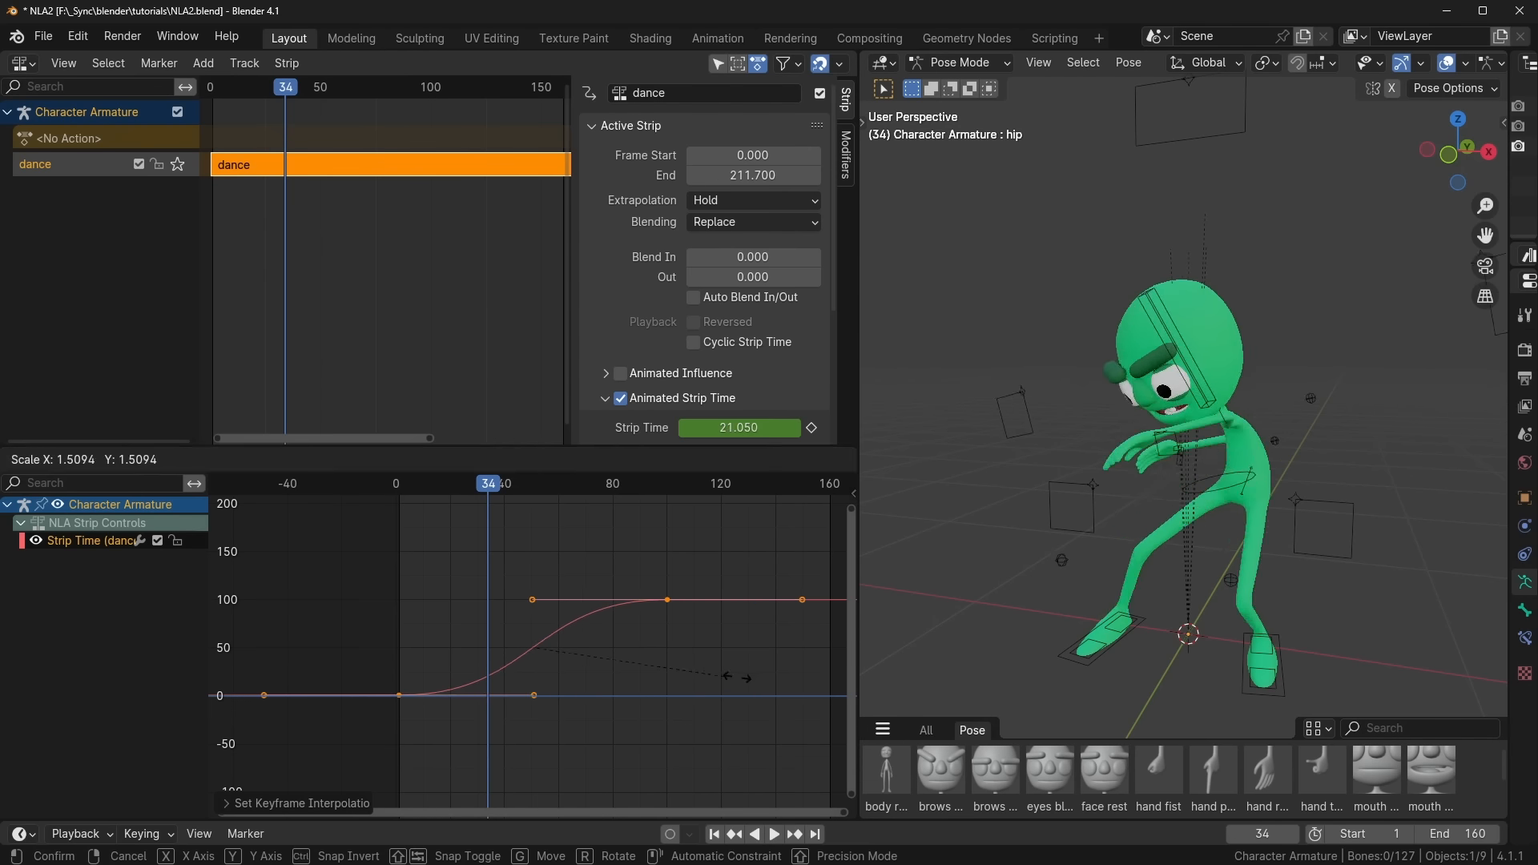
# Step: Play the dance from the first frame to review its eased Strip Time motion
pyautogui.hotkey('shift', 'Left')
pyautogui.press('space')
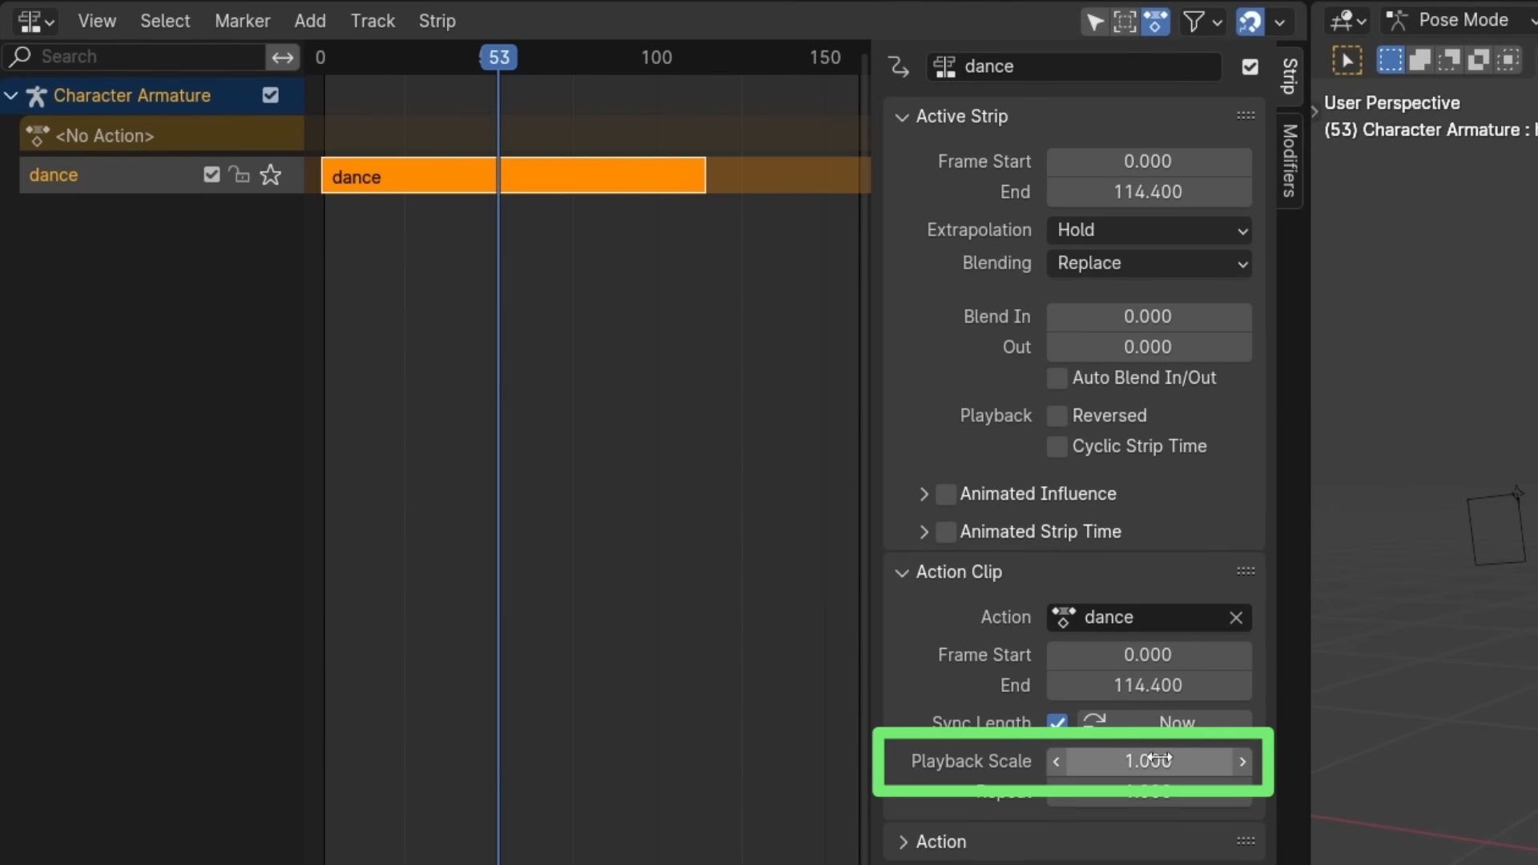
# Step: Try changing the dance strip's Playback Scale, and try scaling the strip directly in the timeline
pyautogui.moveTo(753, 550); pyautogui.dragTo(705, 550)
pyautogui.moveTo(1148, 761); pyautogui.dragTo(1106, 760)
pyautogui.rightClick(1105, 761)
pyautogui.press('s')
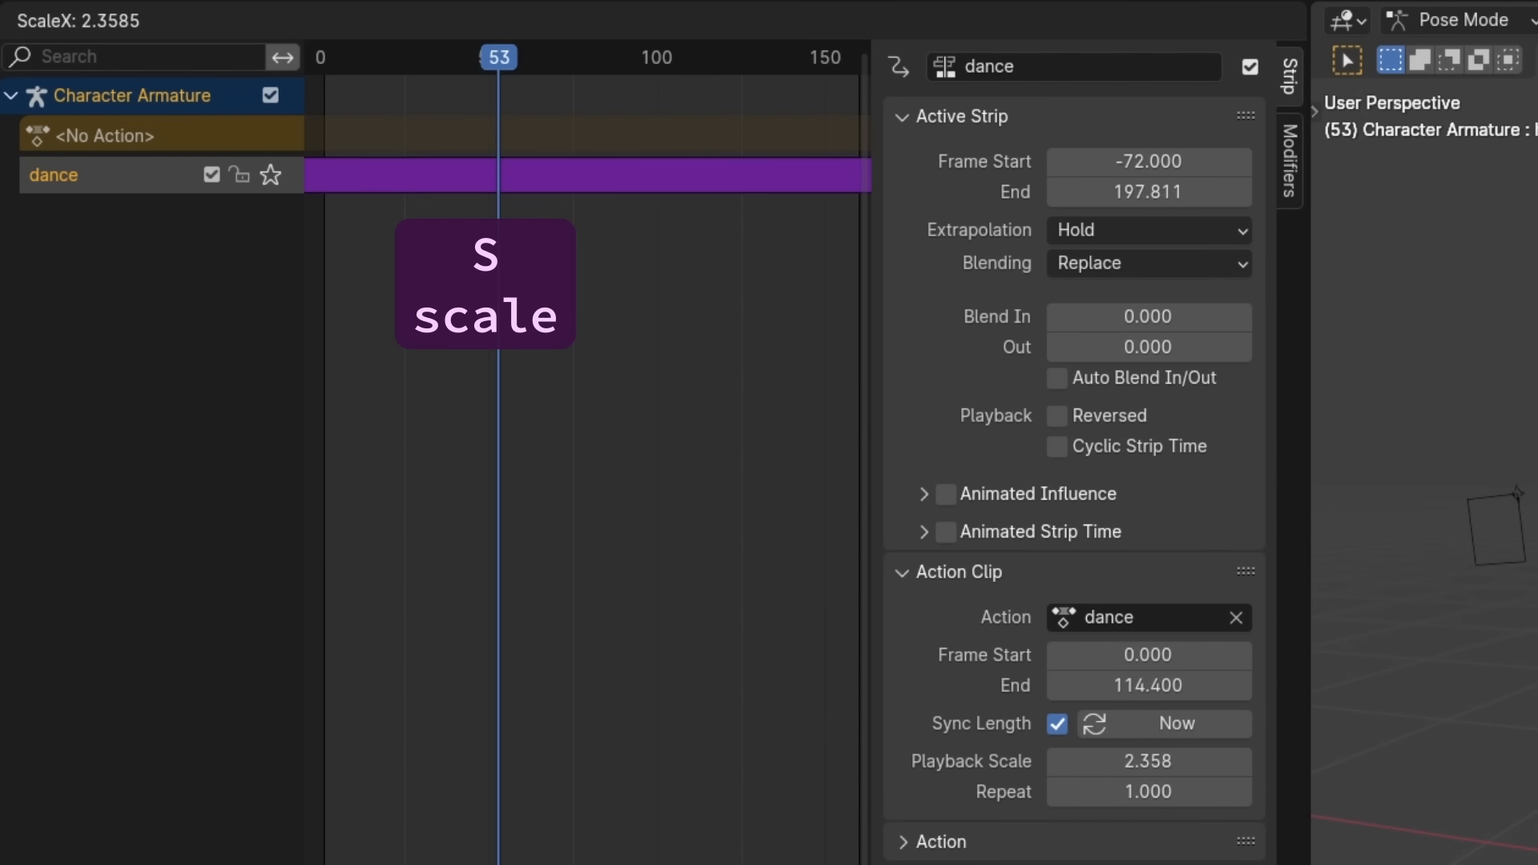
pyautogui.rightClick(517, 244)
# Step: Return to frame 1, enable Reversed playback on the walk strip, and play the animation
pyautogui.moveTo(494, 69); pyautogui.dragTo(328, 105)
pyautogui.press('s')
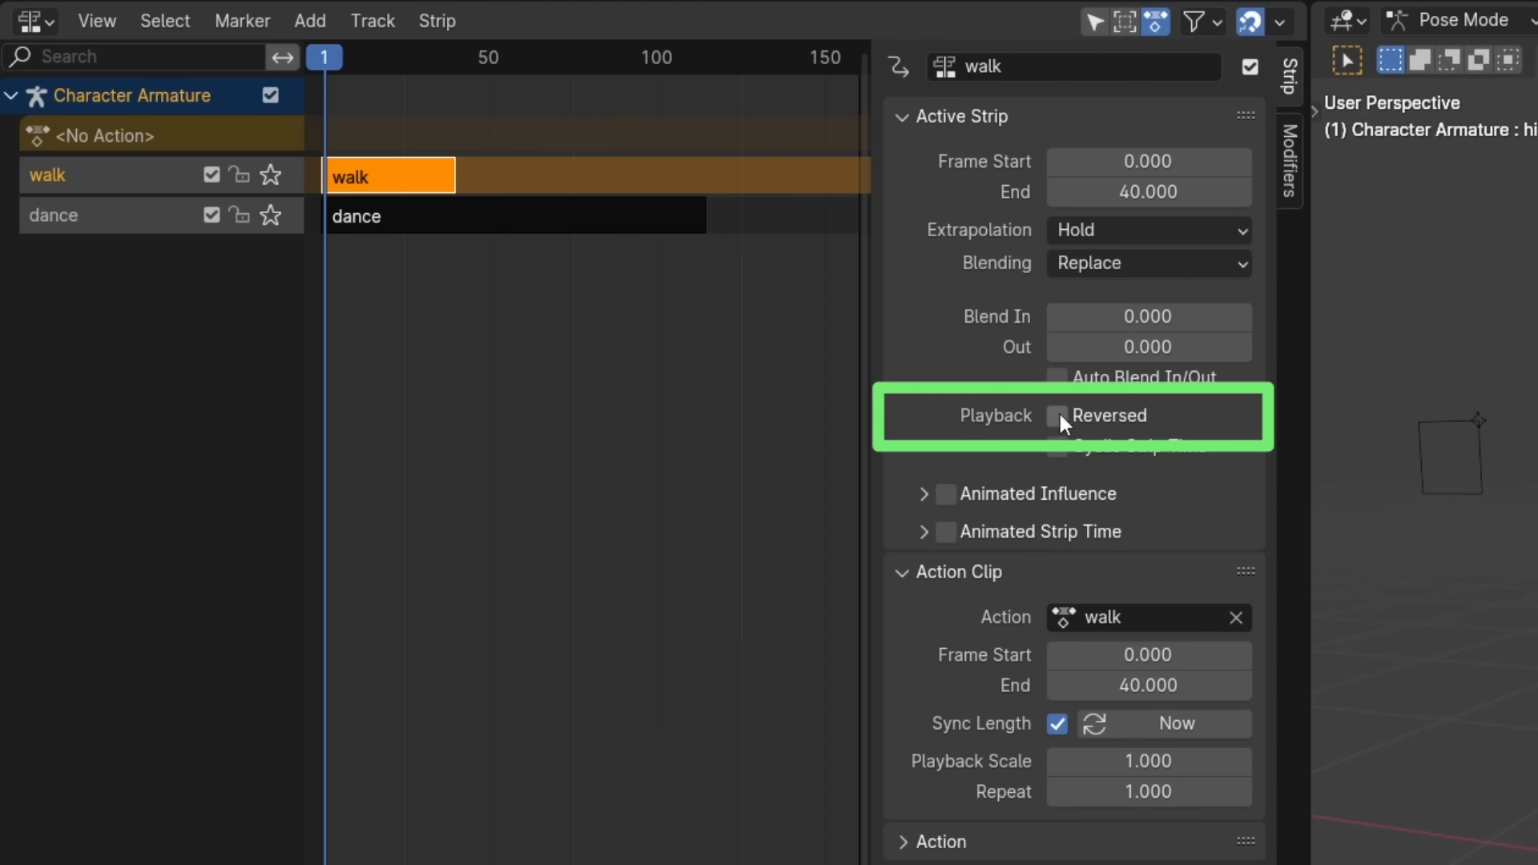
pyautogui.click(1057, 415)
pyautogui.press('space')
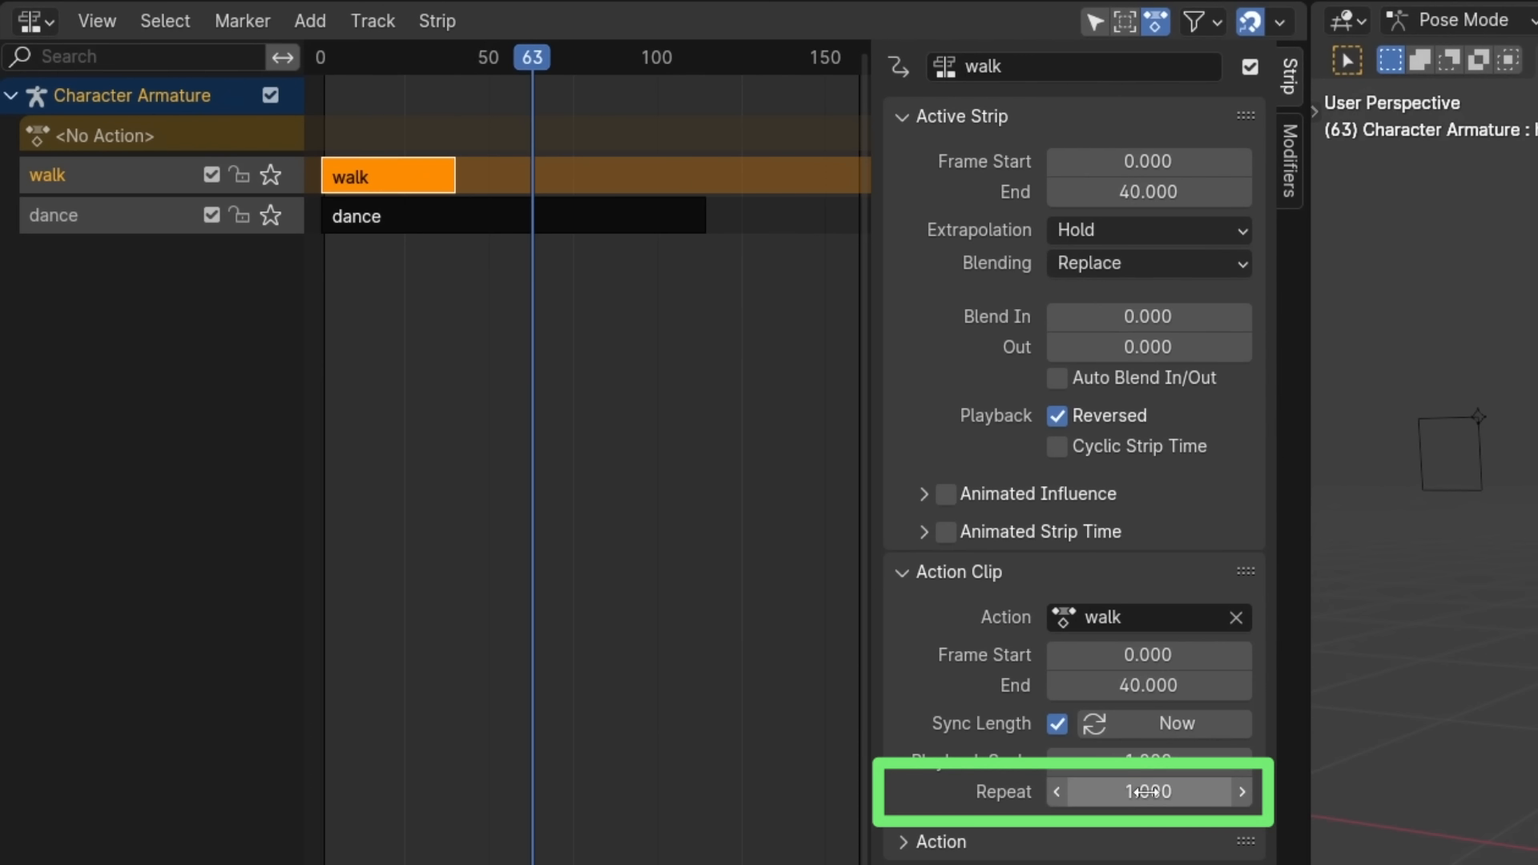
# Step: Set the walk strip's Repeat to 4.000 and play the animation
pyautogui.moveTo(1147, 791); pyautogui.dragTo(1305, 791)
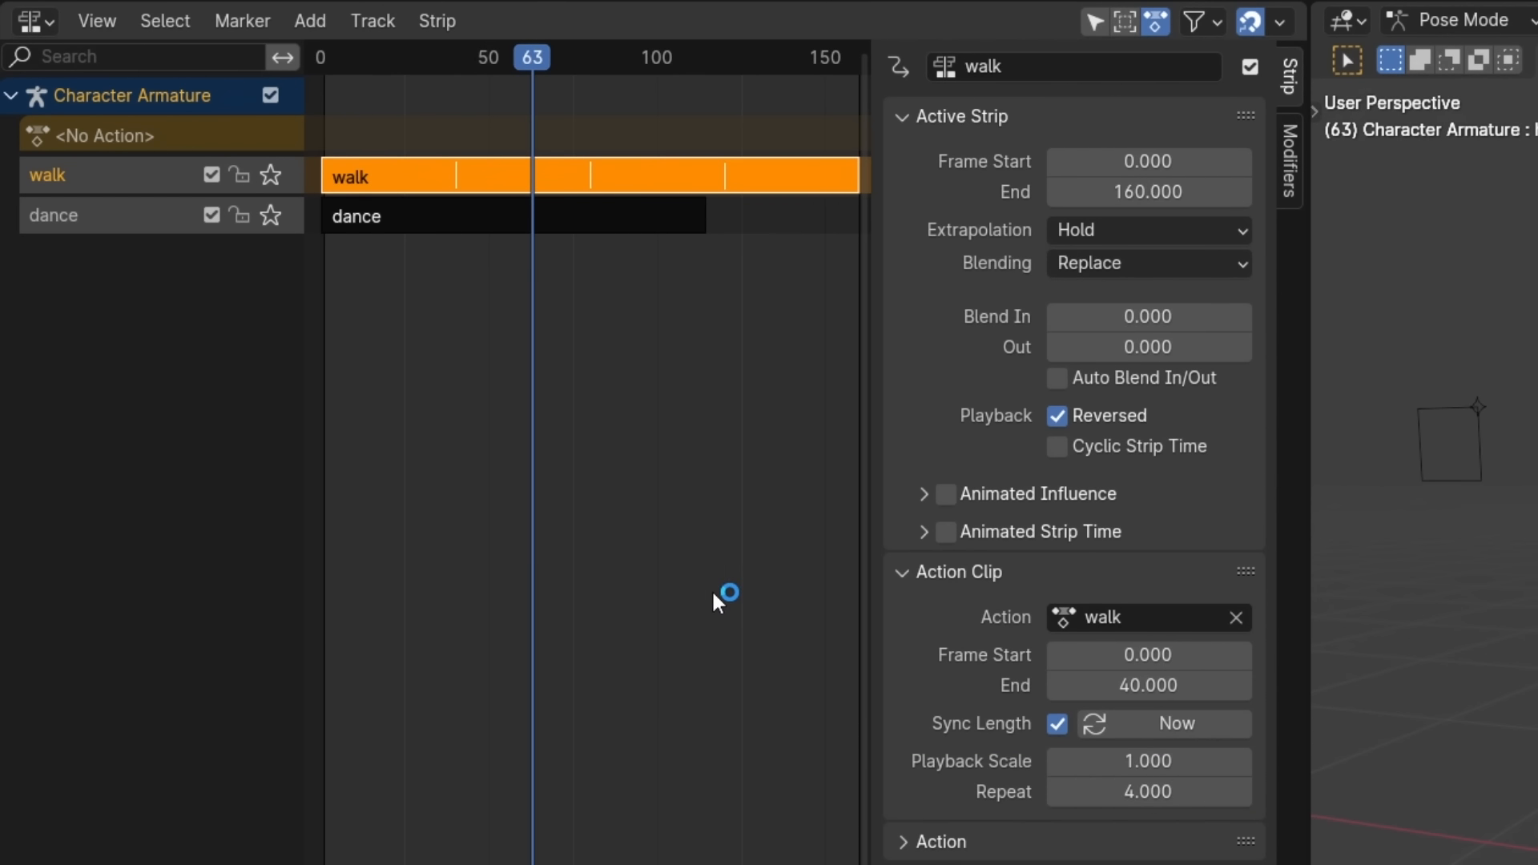
pyautogui.press('space')
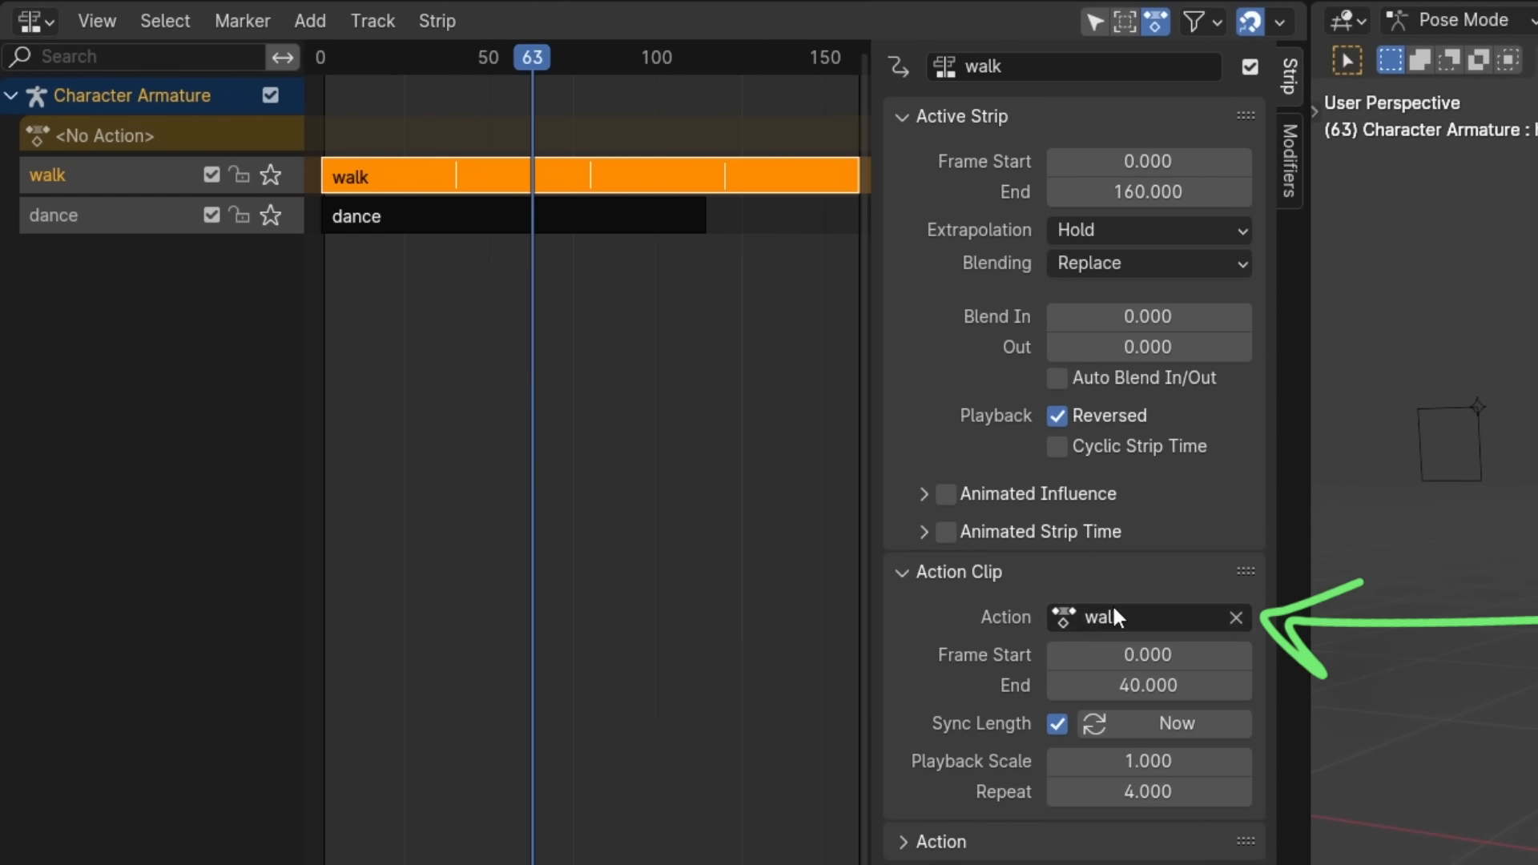
# Step: Try swapping the walk strip's action for another existing action and play the animation
pyautogui.click(1115, 615)
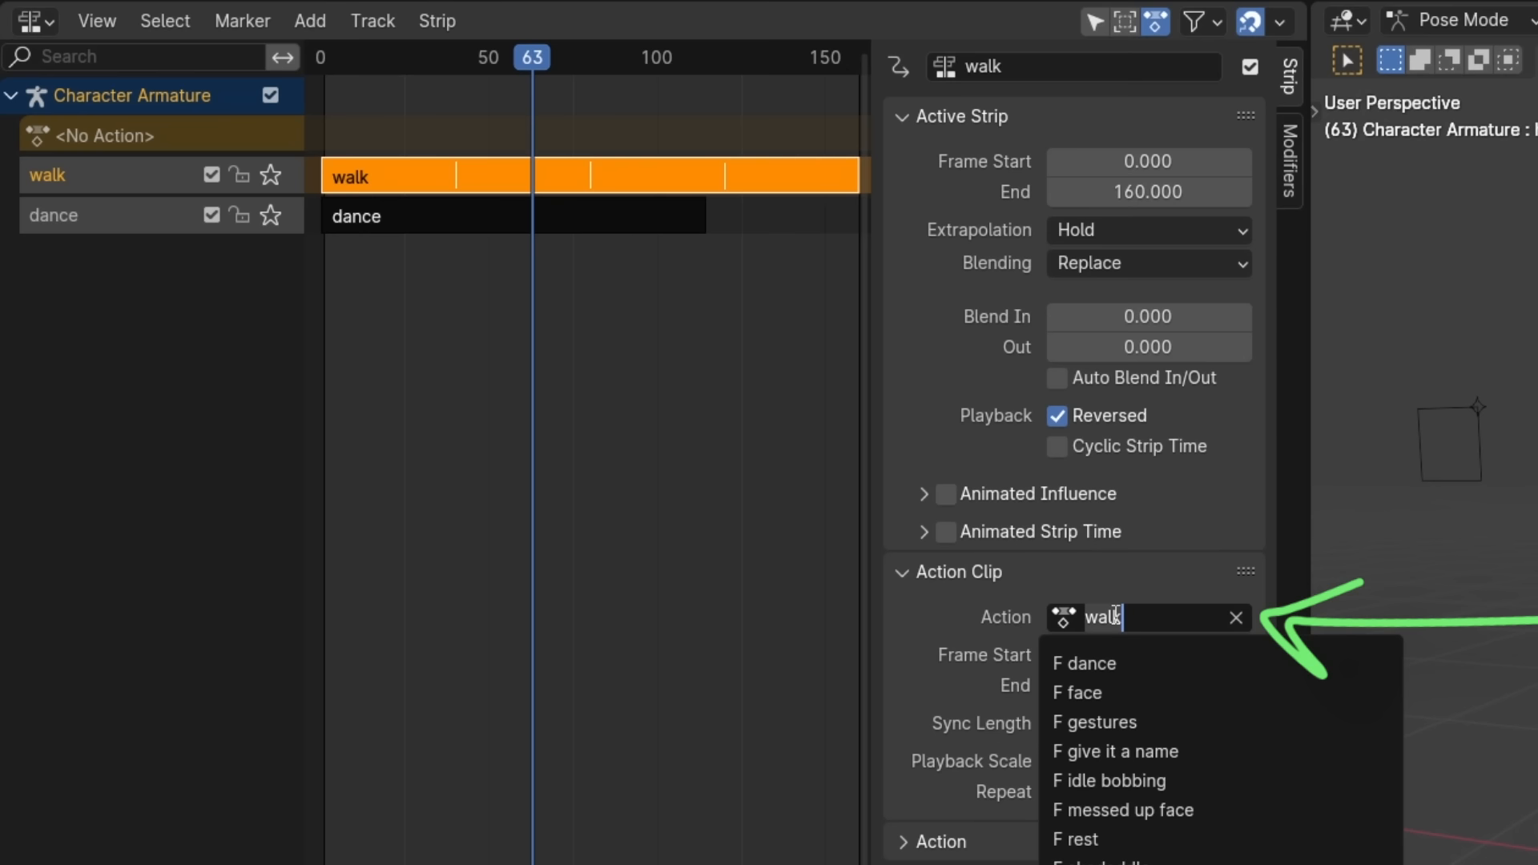
pyautogui.click(1101, 860)
pyautogui.press('space')
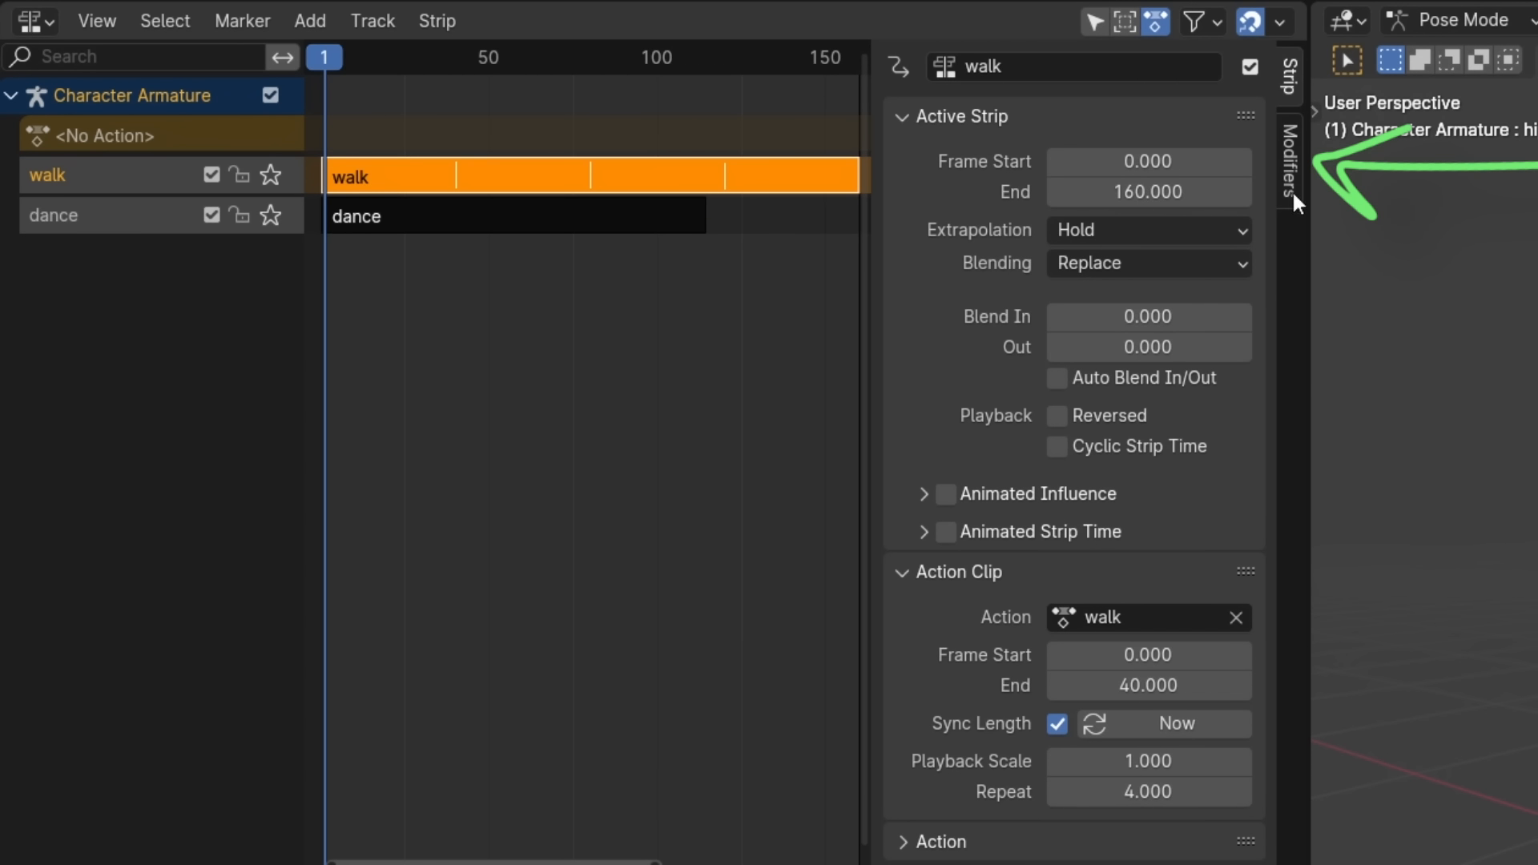
# Step: Compare the modifiers available for the walk strip with those available for its F-curves
pyautogui.click(1294, 196)
pyautogui.click(1158, 68)
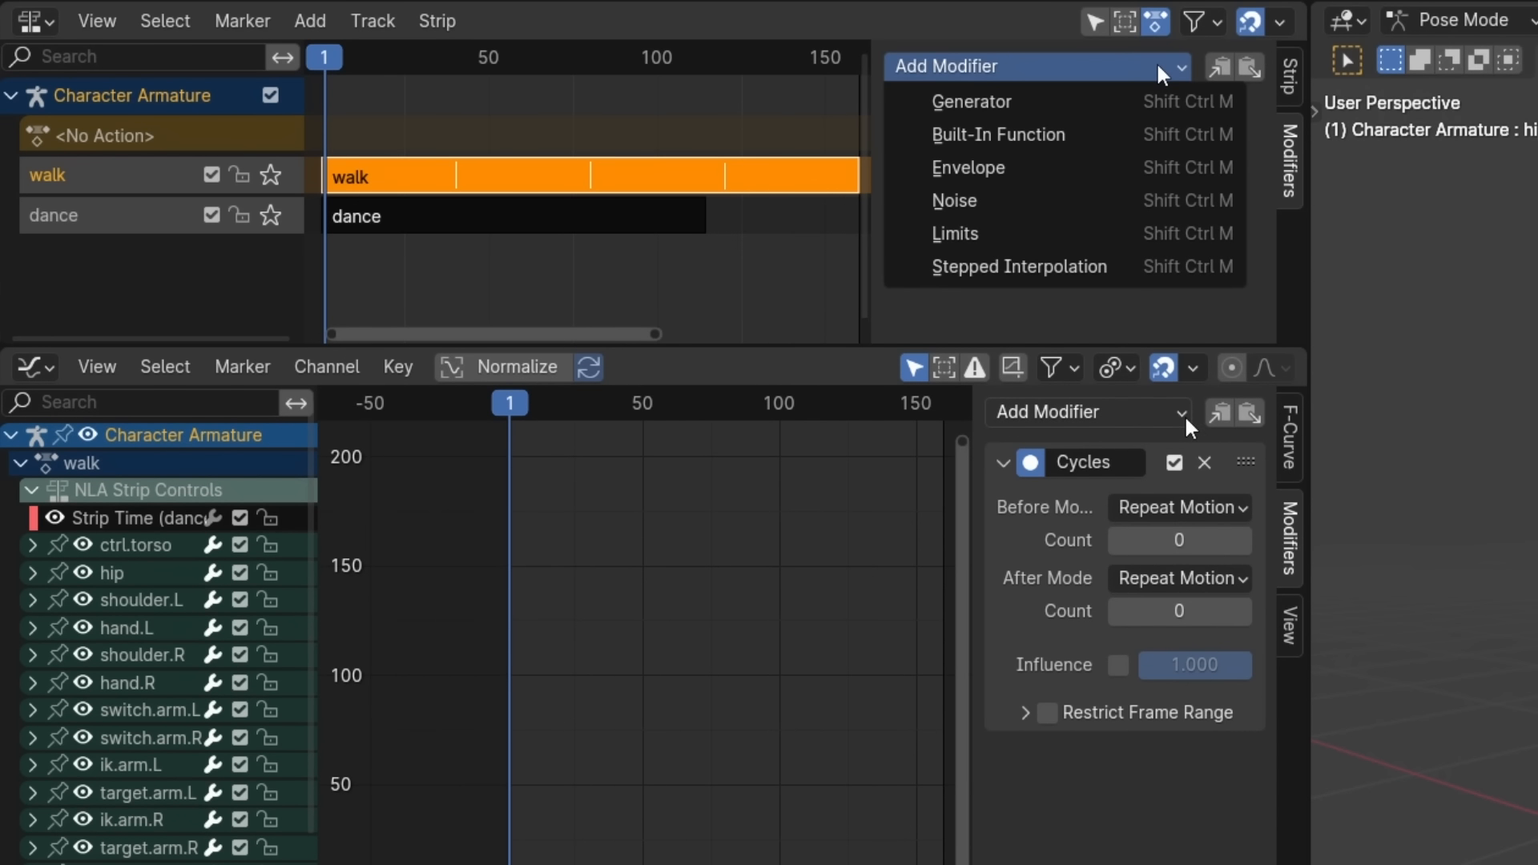
pyautogui.click(1180, 412)
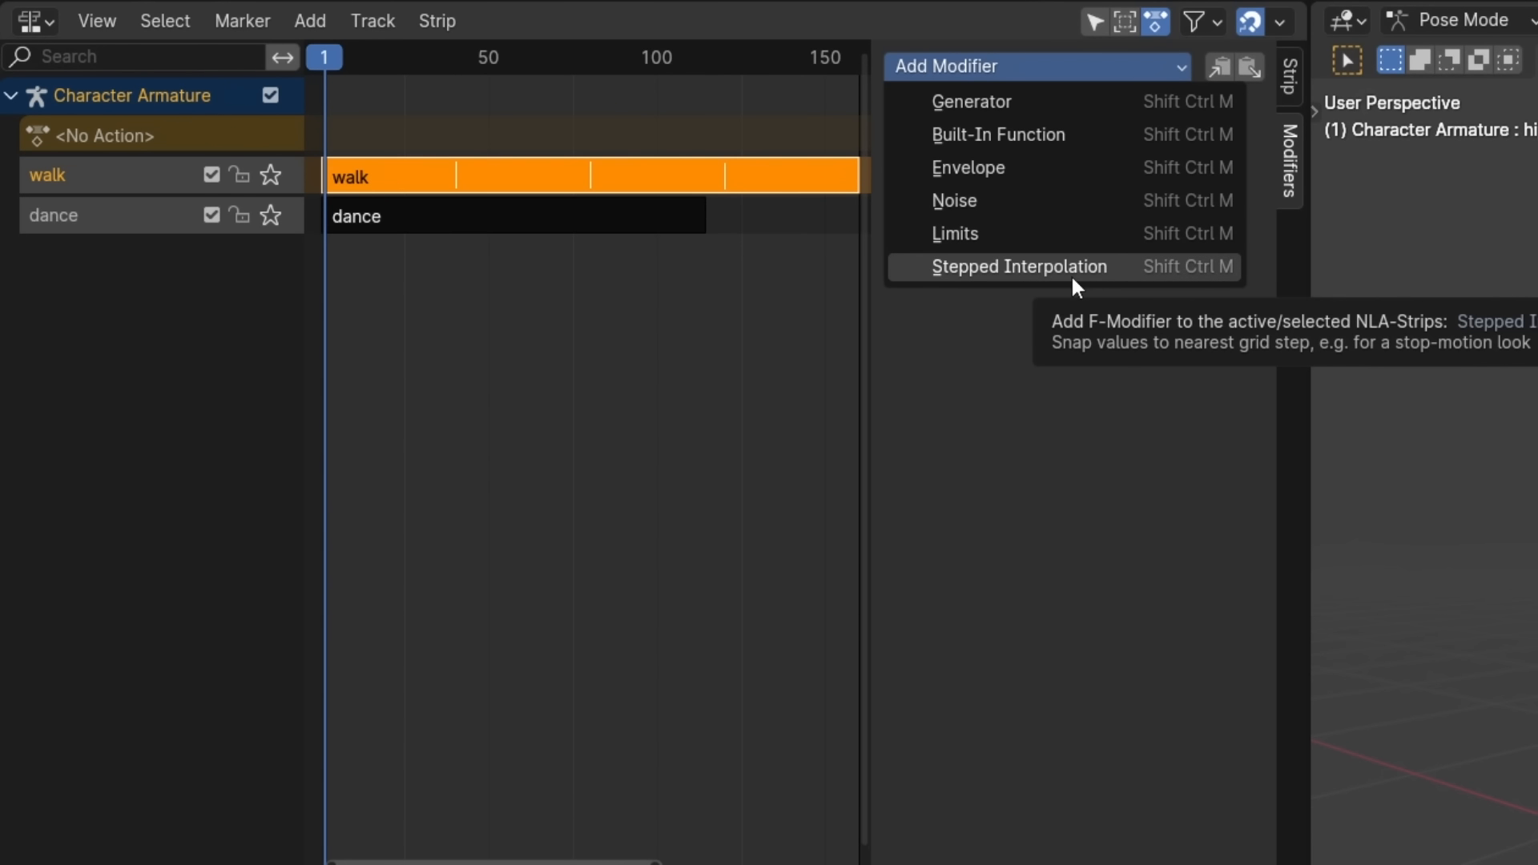
# Step: Try a Stepped Interpolation modifier on the walk strip and play the animation
pyautogui.click(1070, 274)
pyautogui.press('space')
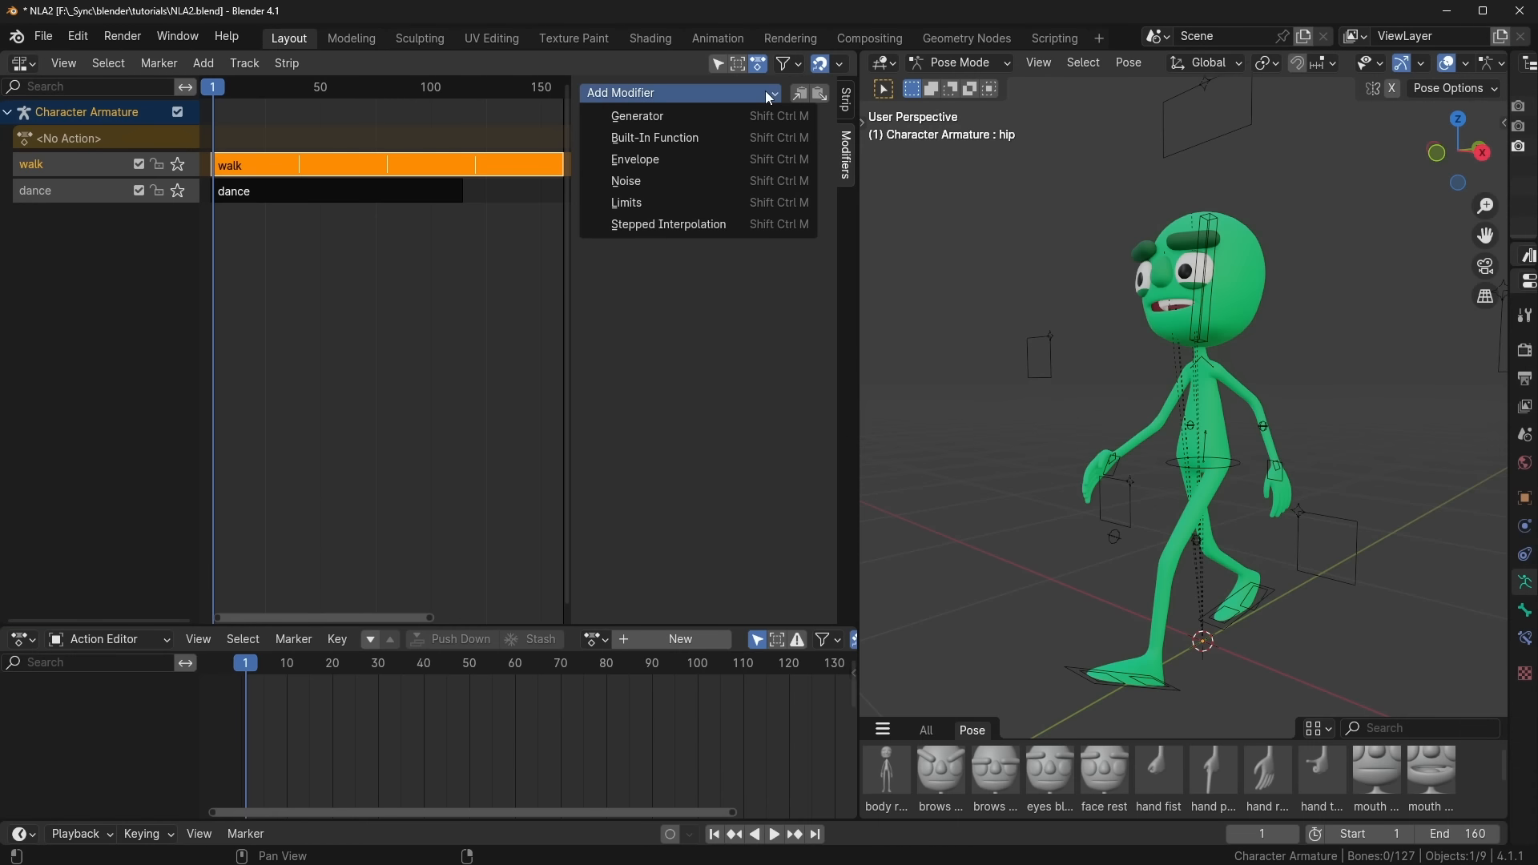
# Step: Add a Noise modifier to the walk strip, set its Scale to 20.000, and adjust its Strength during playback
pyautogui.click(669, 181)
pyautogui.press('space')
pyautogui.moveTo(752, 180); pyautogui.dragTo(1173, 181)
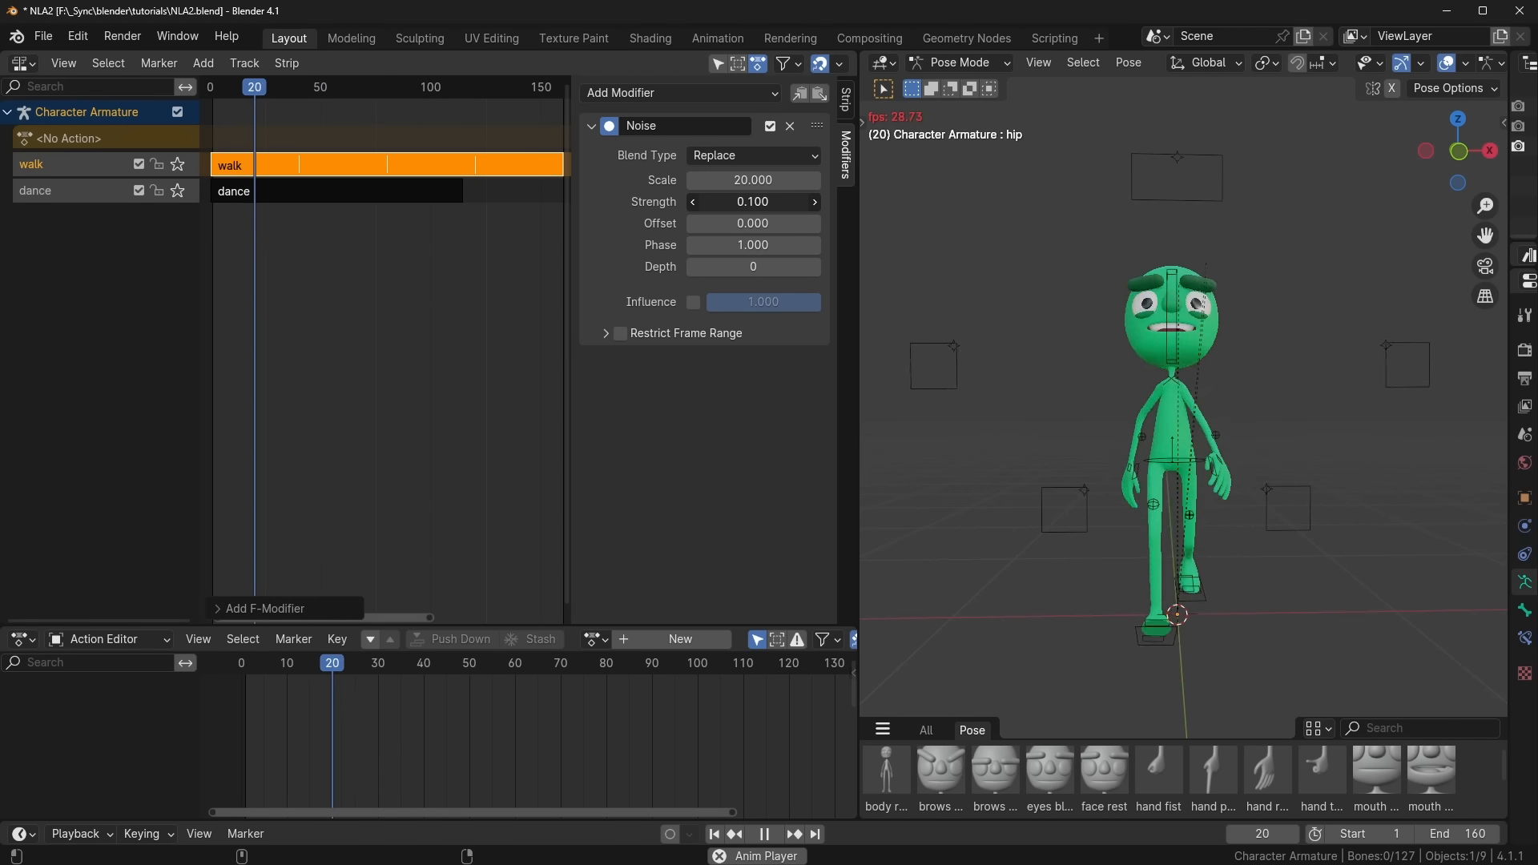
pyautogui.moveTo(753, 202); pyautogui.dragTo(784, 201)
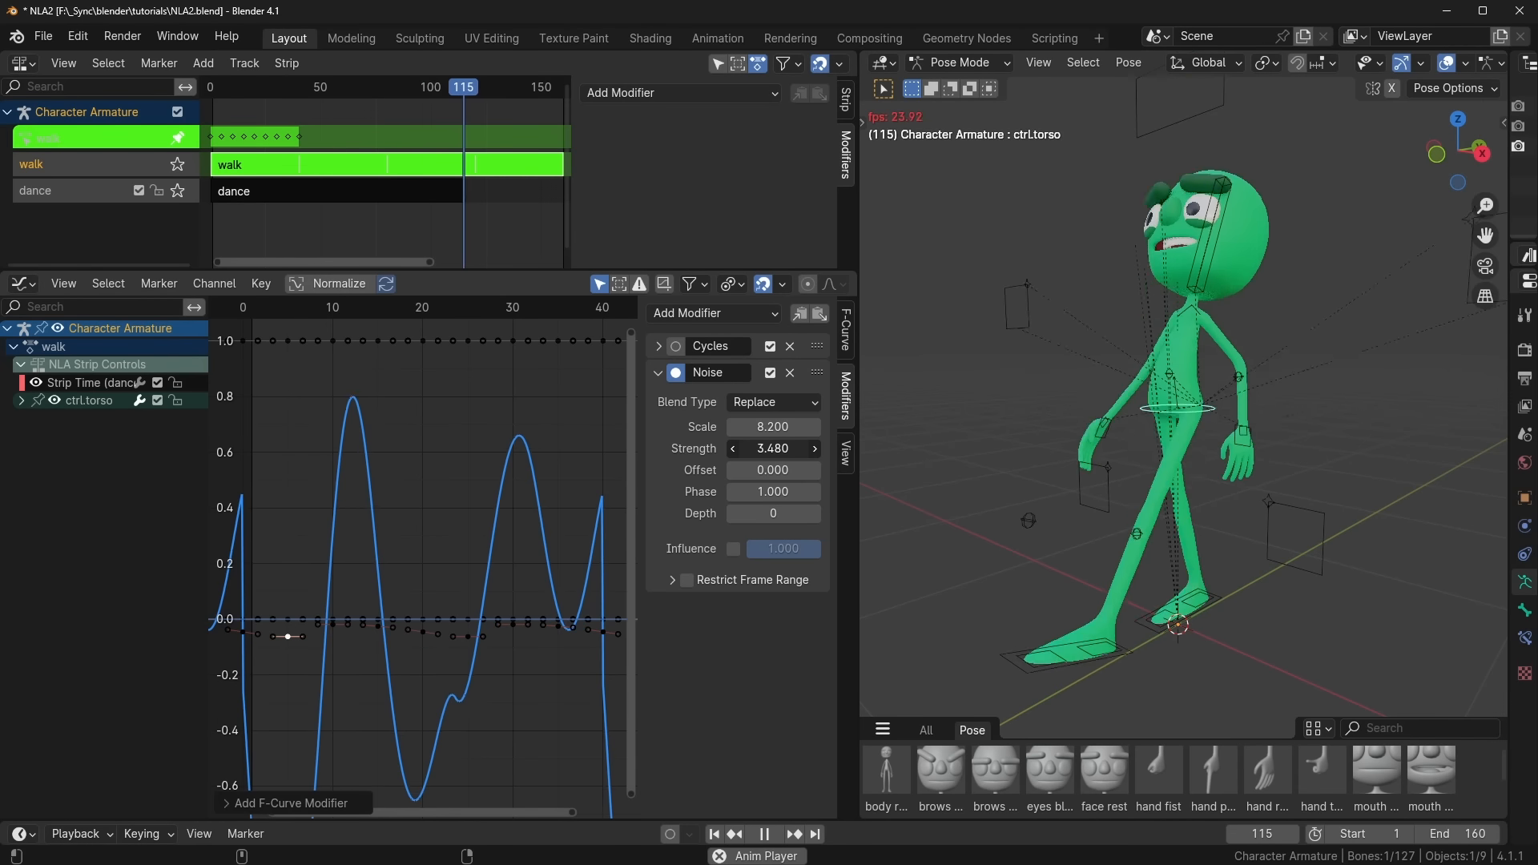
# Step: Adjust the Strength of the Noise modifier on the ctrl.torso F-curve during playback
pyautogui.moveTo(773, 448); pyautogui.dragTo(515, 449)
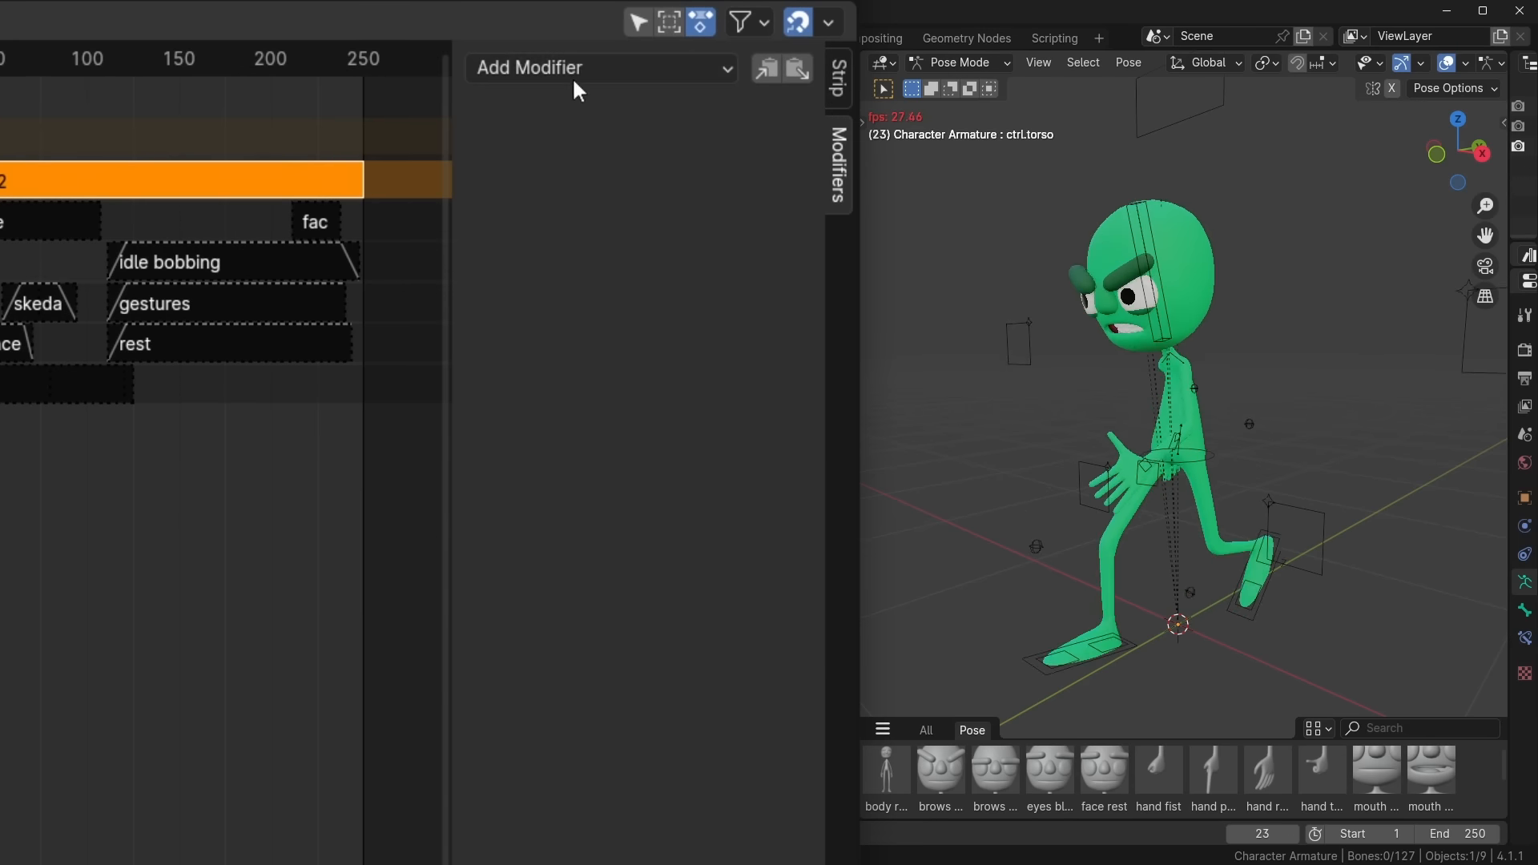
# Step: Add a Stepped Interpolation modifier to the full-length strip on the uppermost track and set its Step Size to 4
pyautogui.click(579, 67)
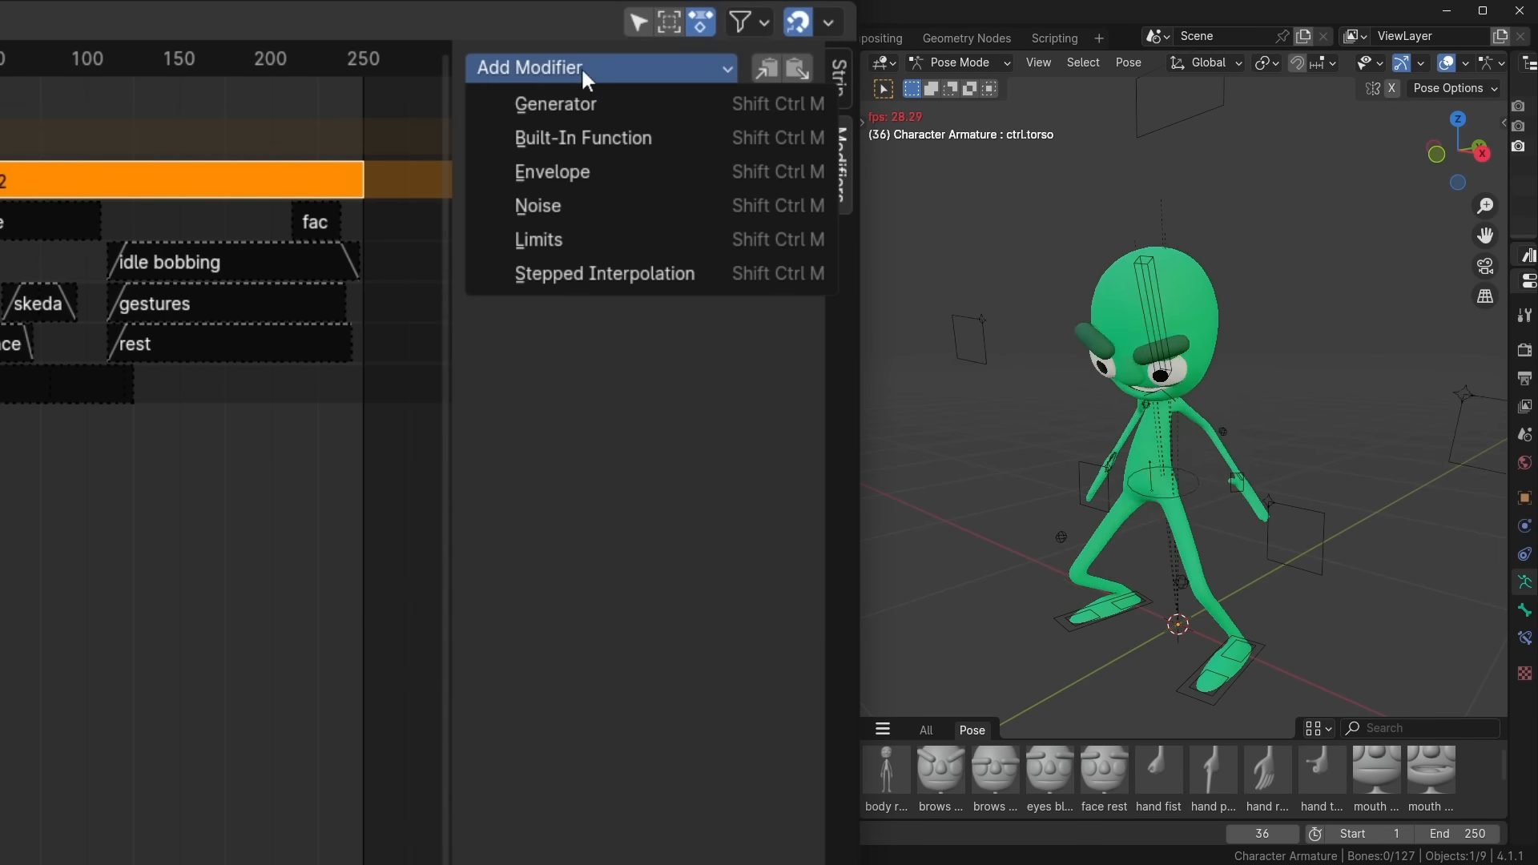
pyautogui.click(614, 276)
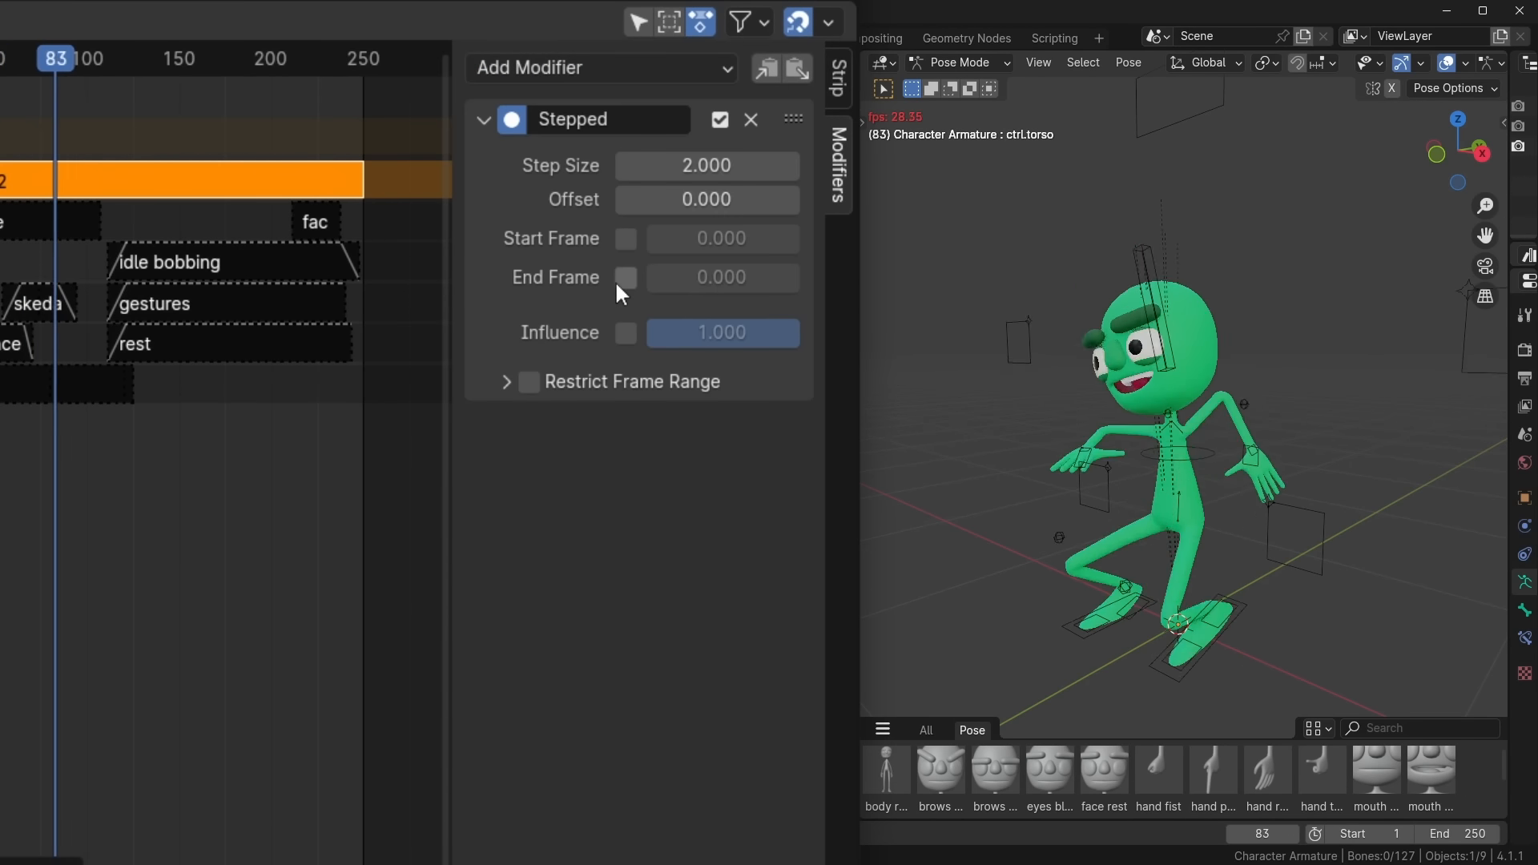
pyautogui.doubleClick(713, 165)
pyautogui.write('4')
pyautogui.press('Return')
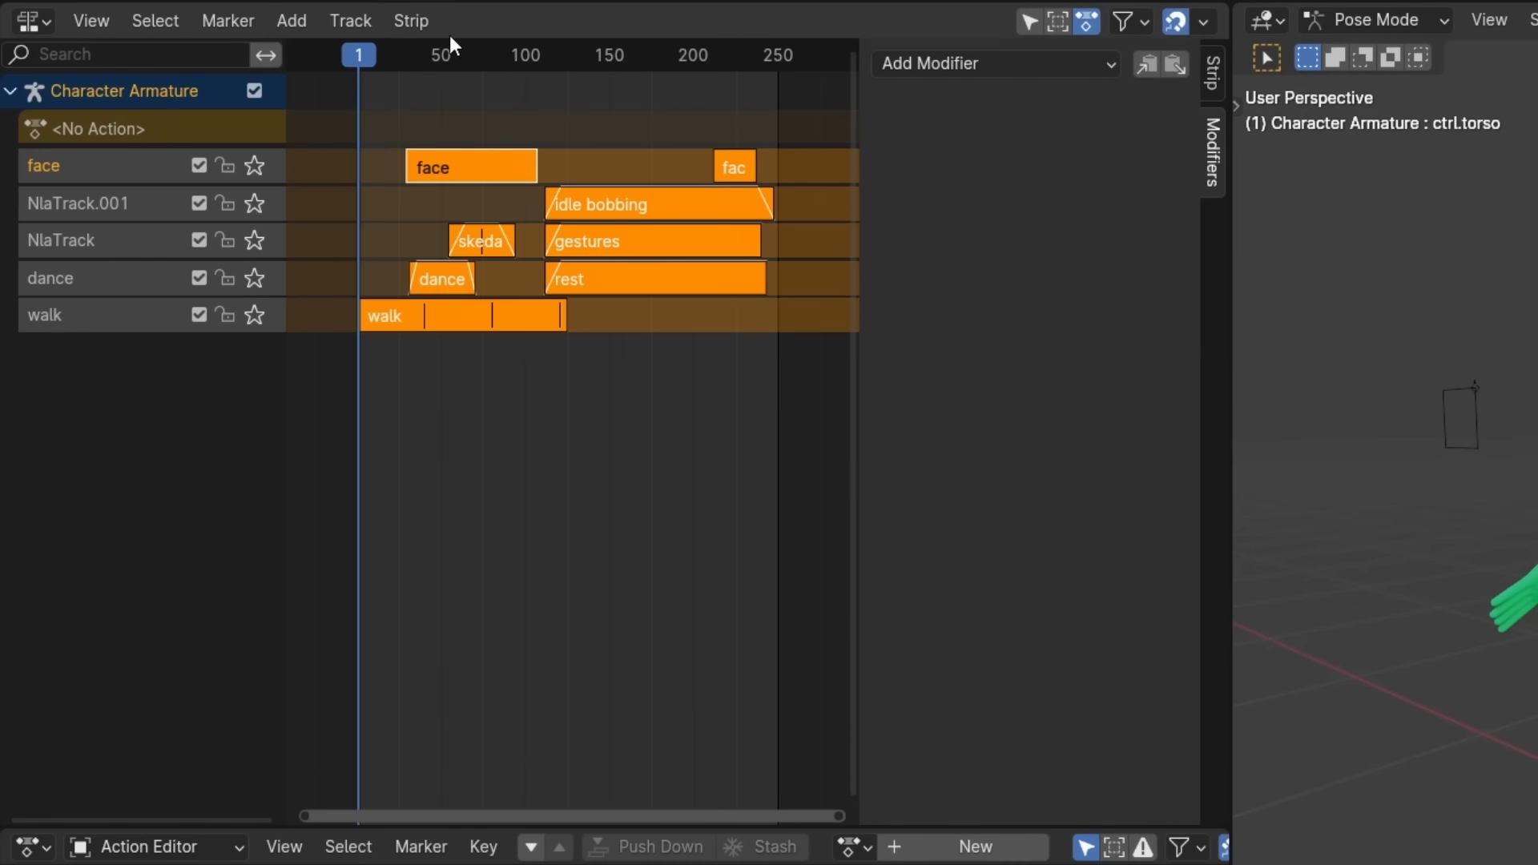
# Step: Bake frames 1 to 250 of all the strips into a new action with Only Selected Bones disabled
pyautogui.click(431, 21)
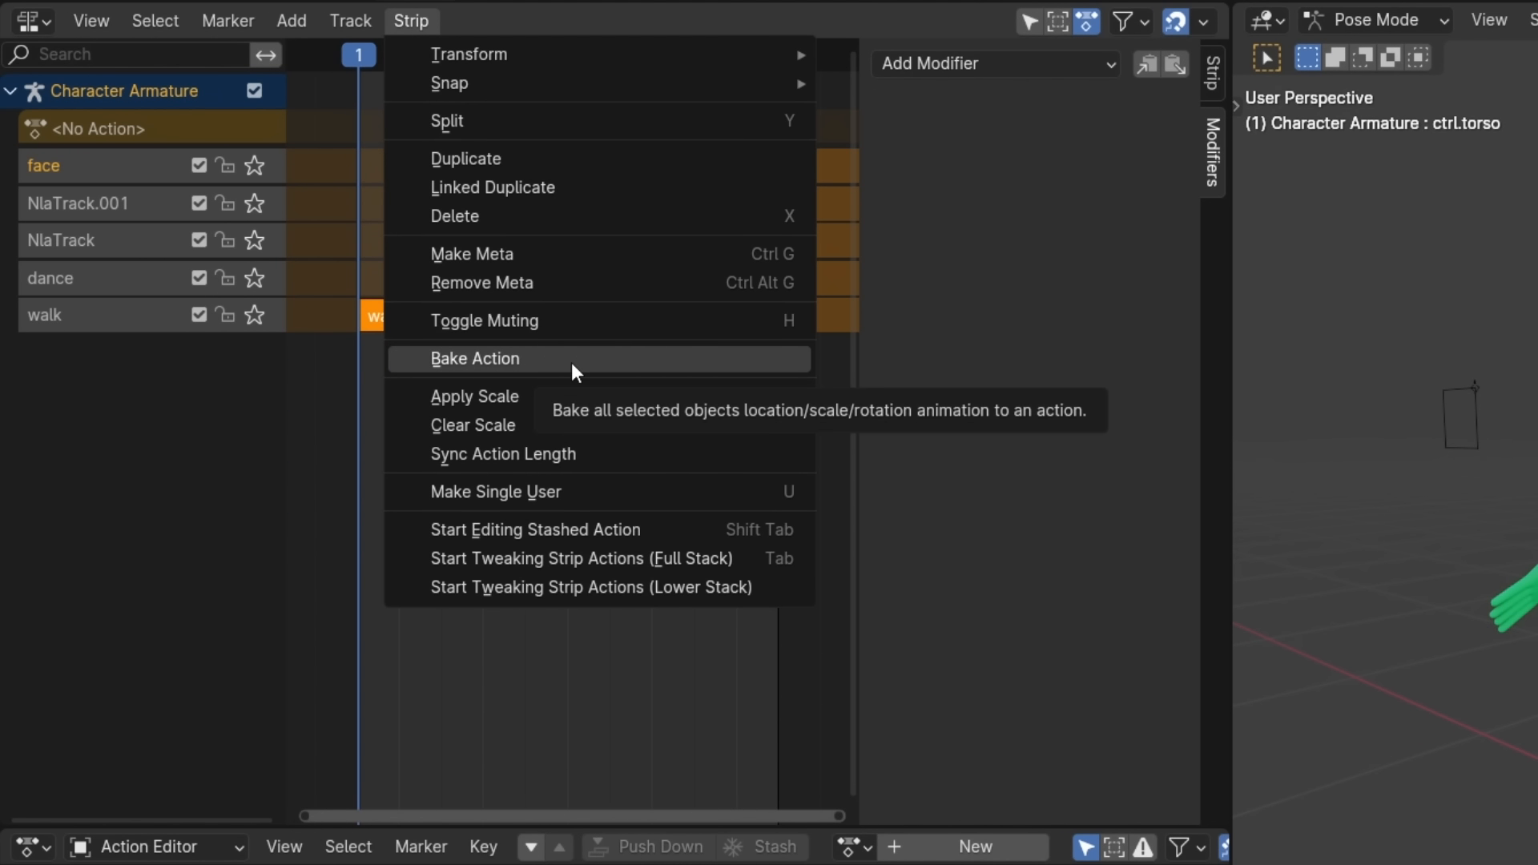
pyautogui.press('Escape')
pyautogui.press('F3')
pyautogui.write('bake action')
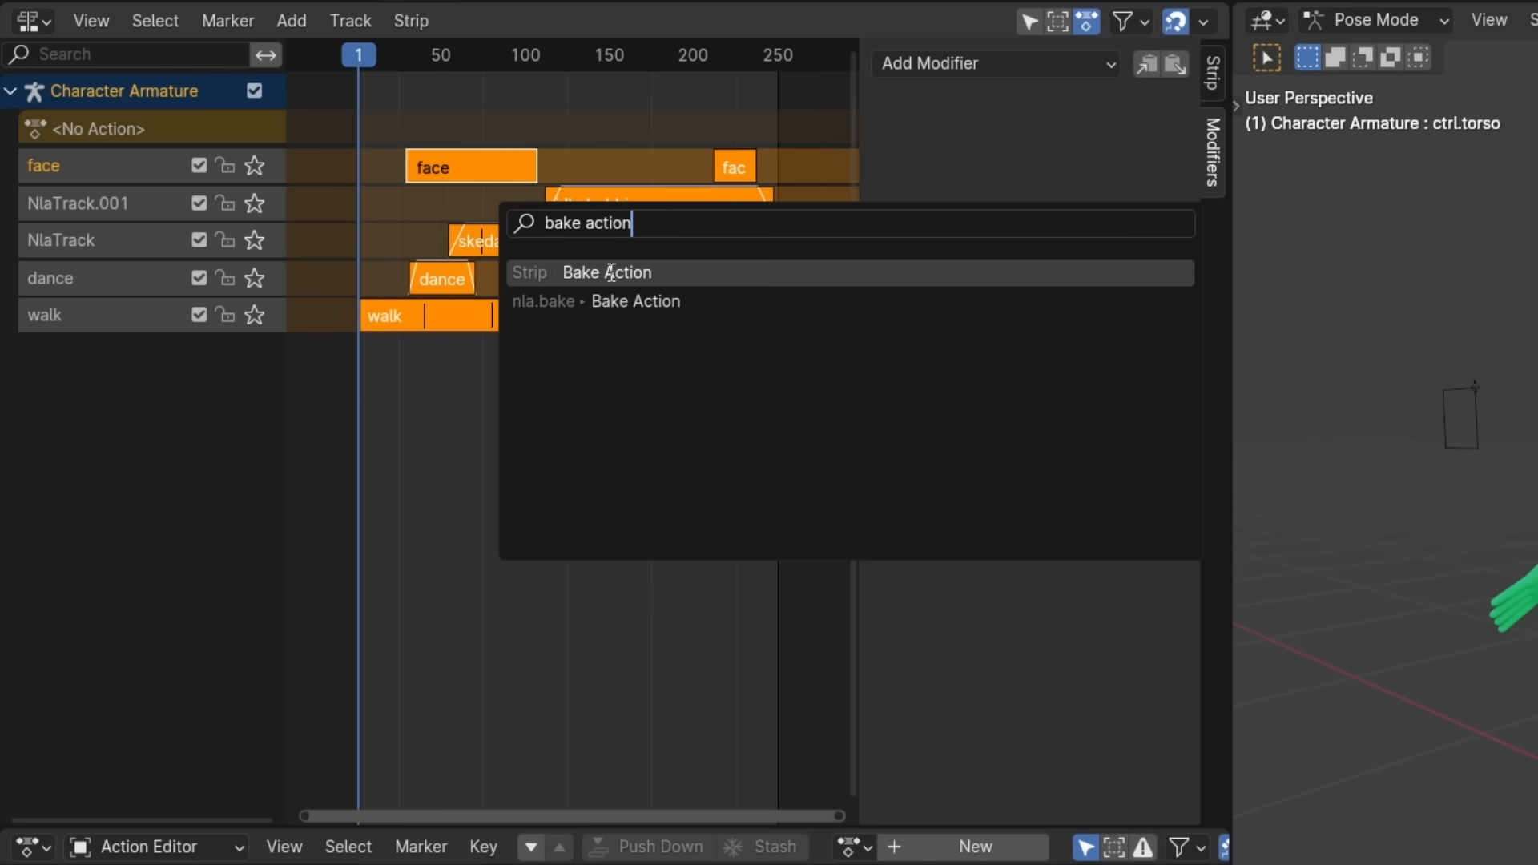
pyautogui.click(608, 272)
pyautogui.click(658, 377)
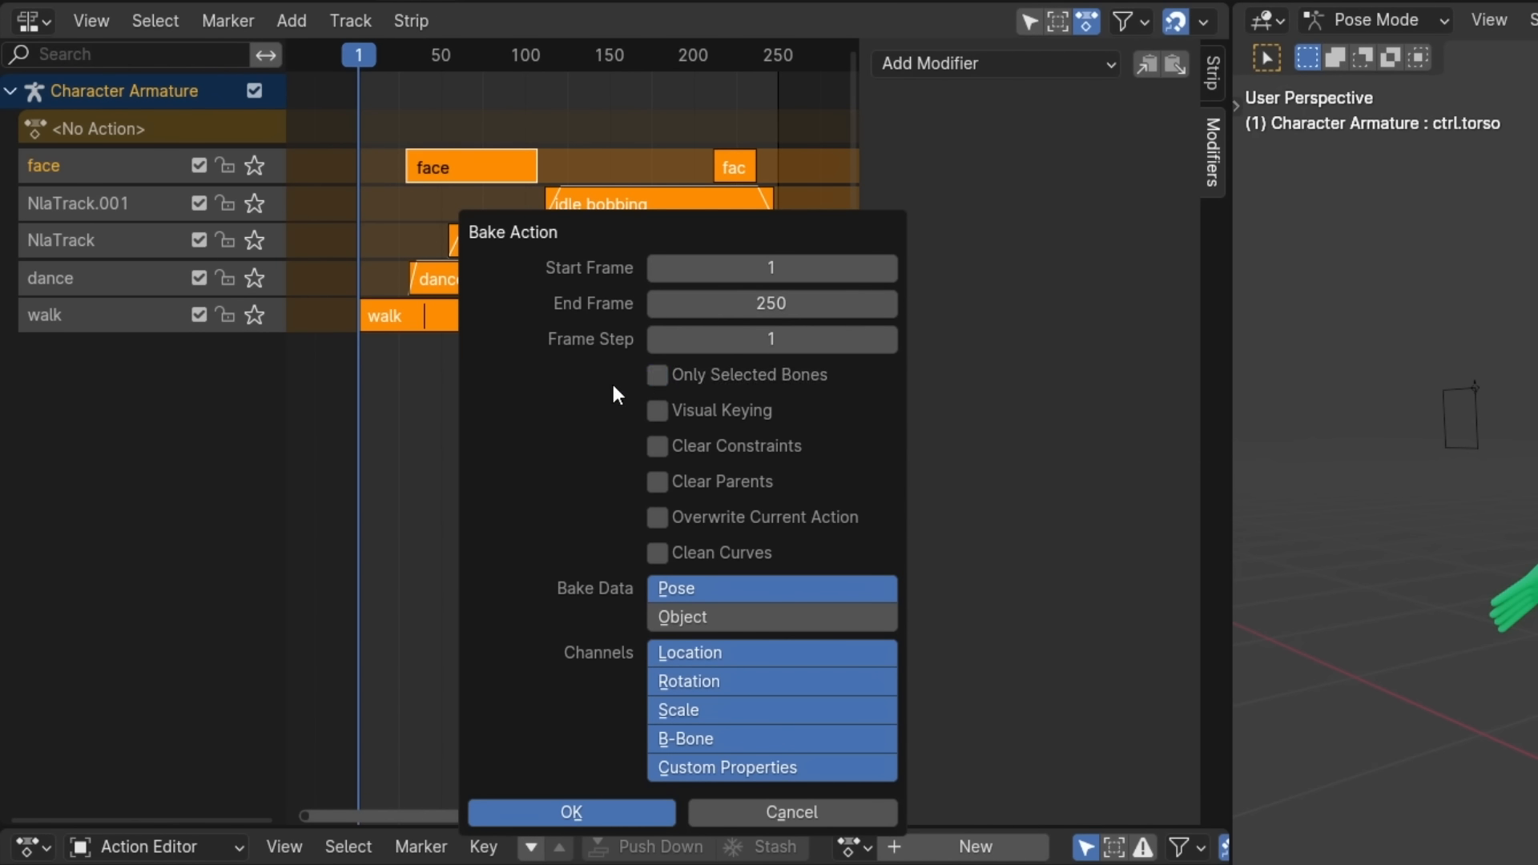
pyautogui.click(628, 813)
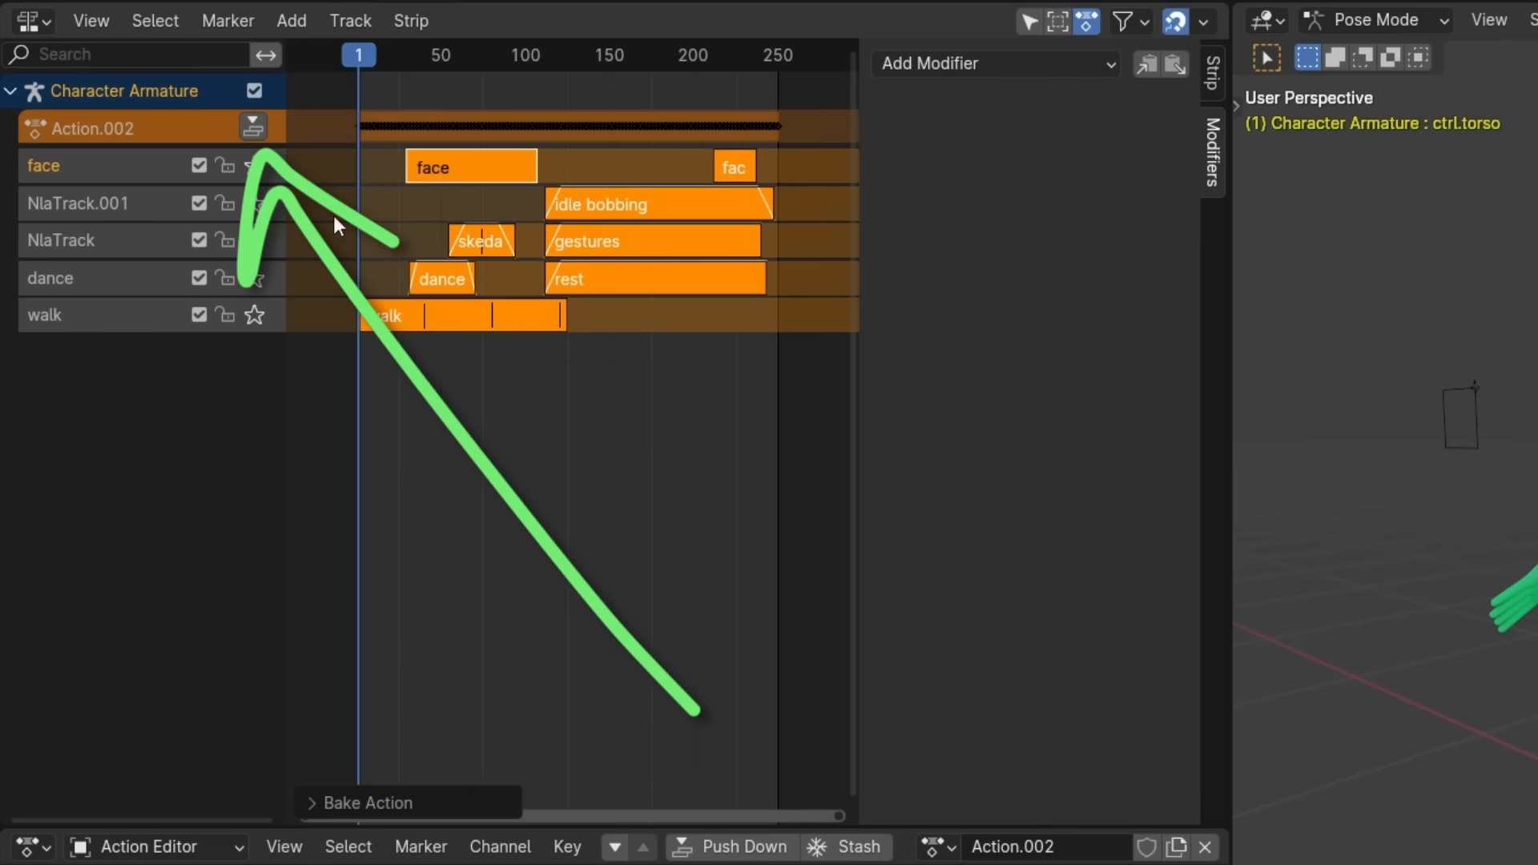
# Step: Push the baked action down into its own strip and disable the face, NlaTrack.001, NlaTrack, dance and walk tracks
pyautogui.click(253, 128)
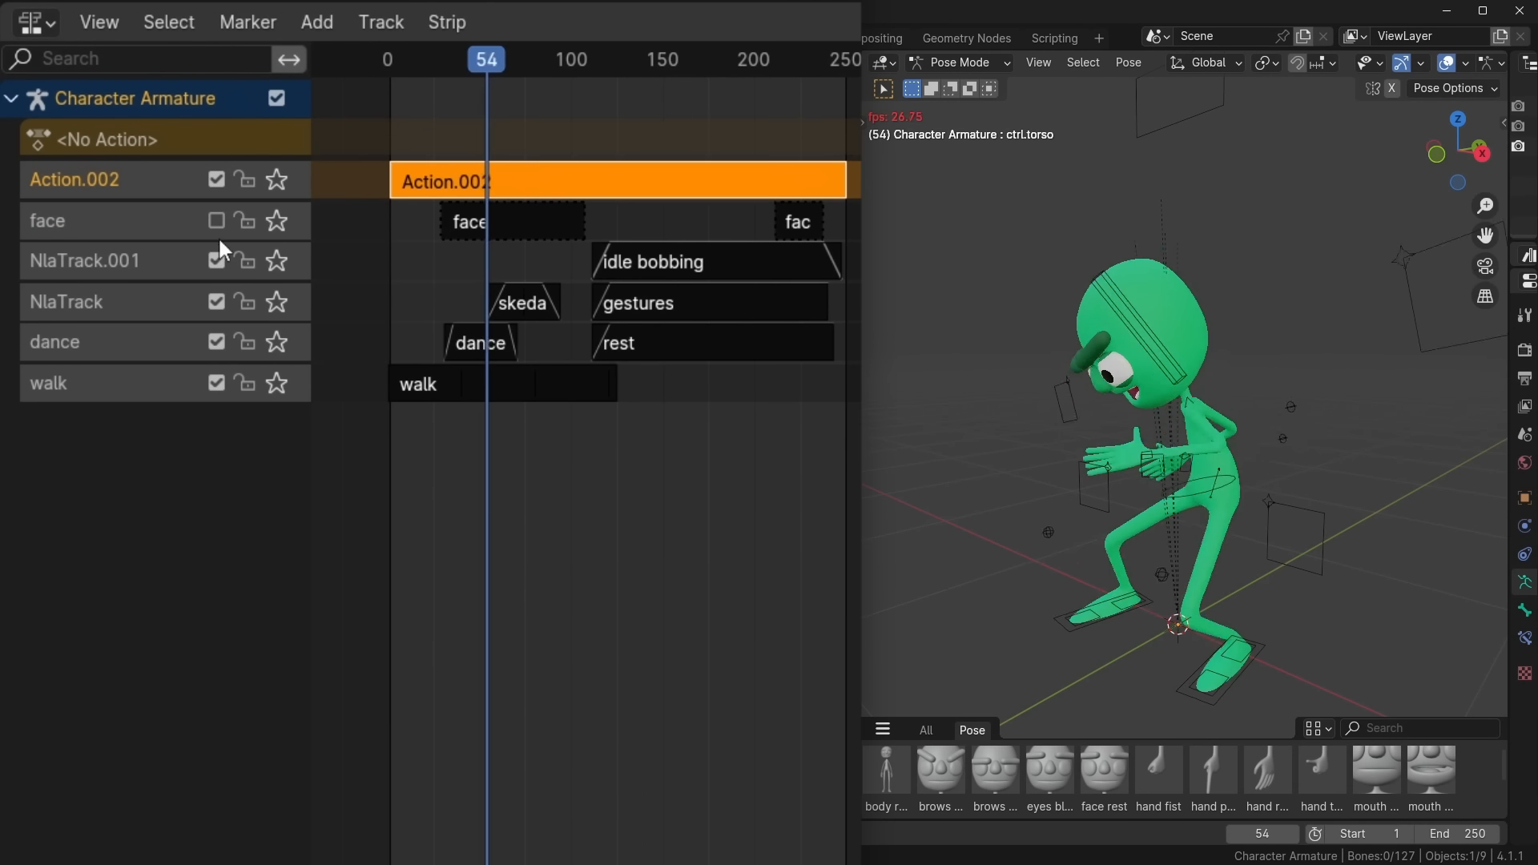
pyautogui.moveTo(221, 244); pyautogui.dragTo(218, 383)
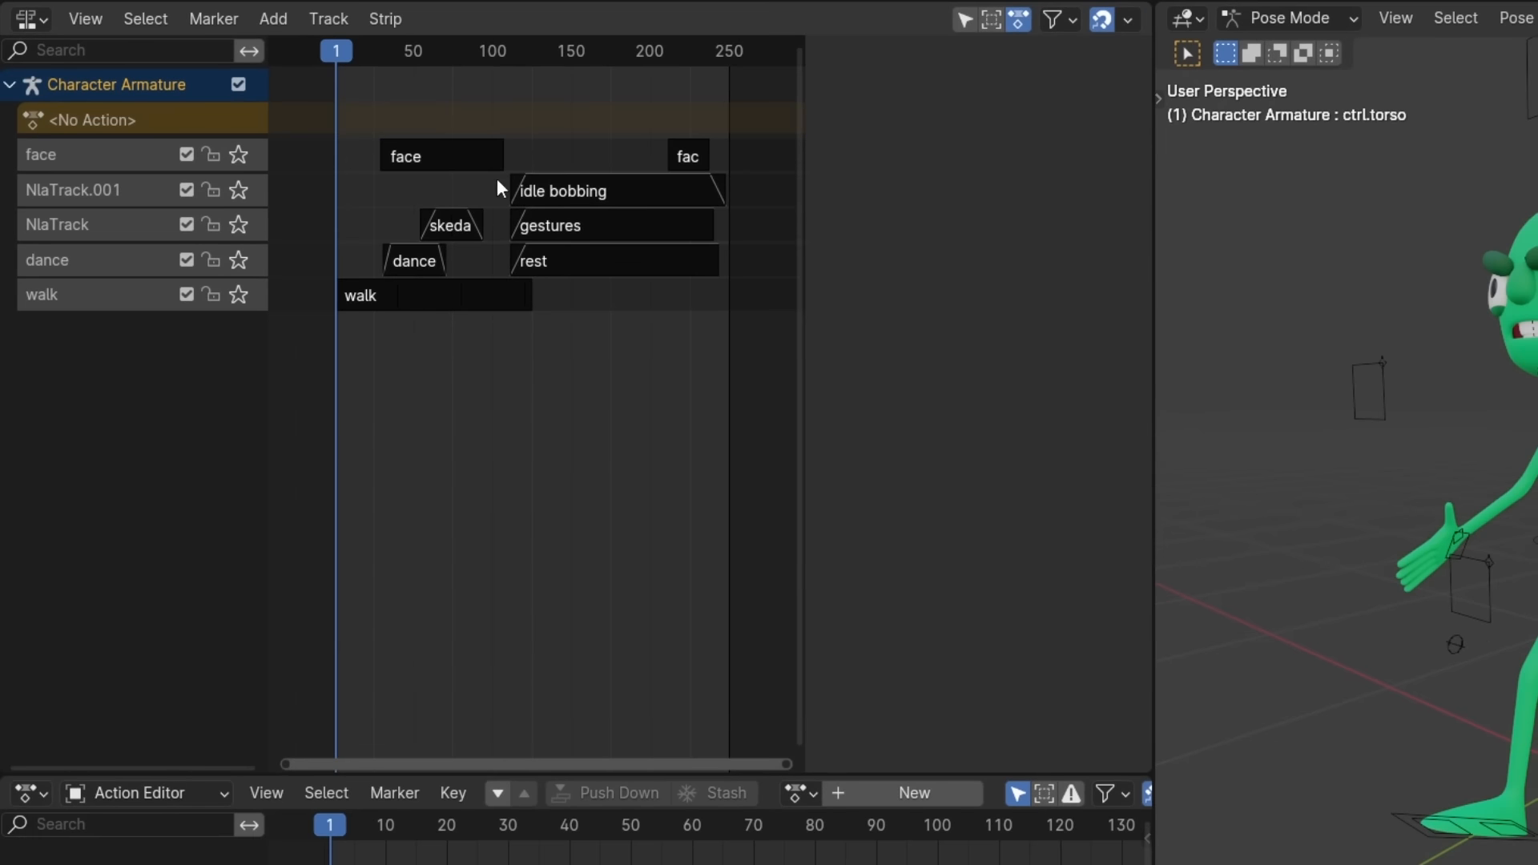
# Step: Move the idle bobbing strip to start at about frame 18 and the first face strip at about frame 105
pyautogui.moveTo(520, 191); pyautogui.dragTo(405, 192)
pyautogui.moveTo(441, 156); pyautogui.dragTo(559, 157)
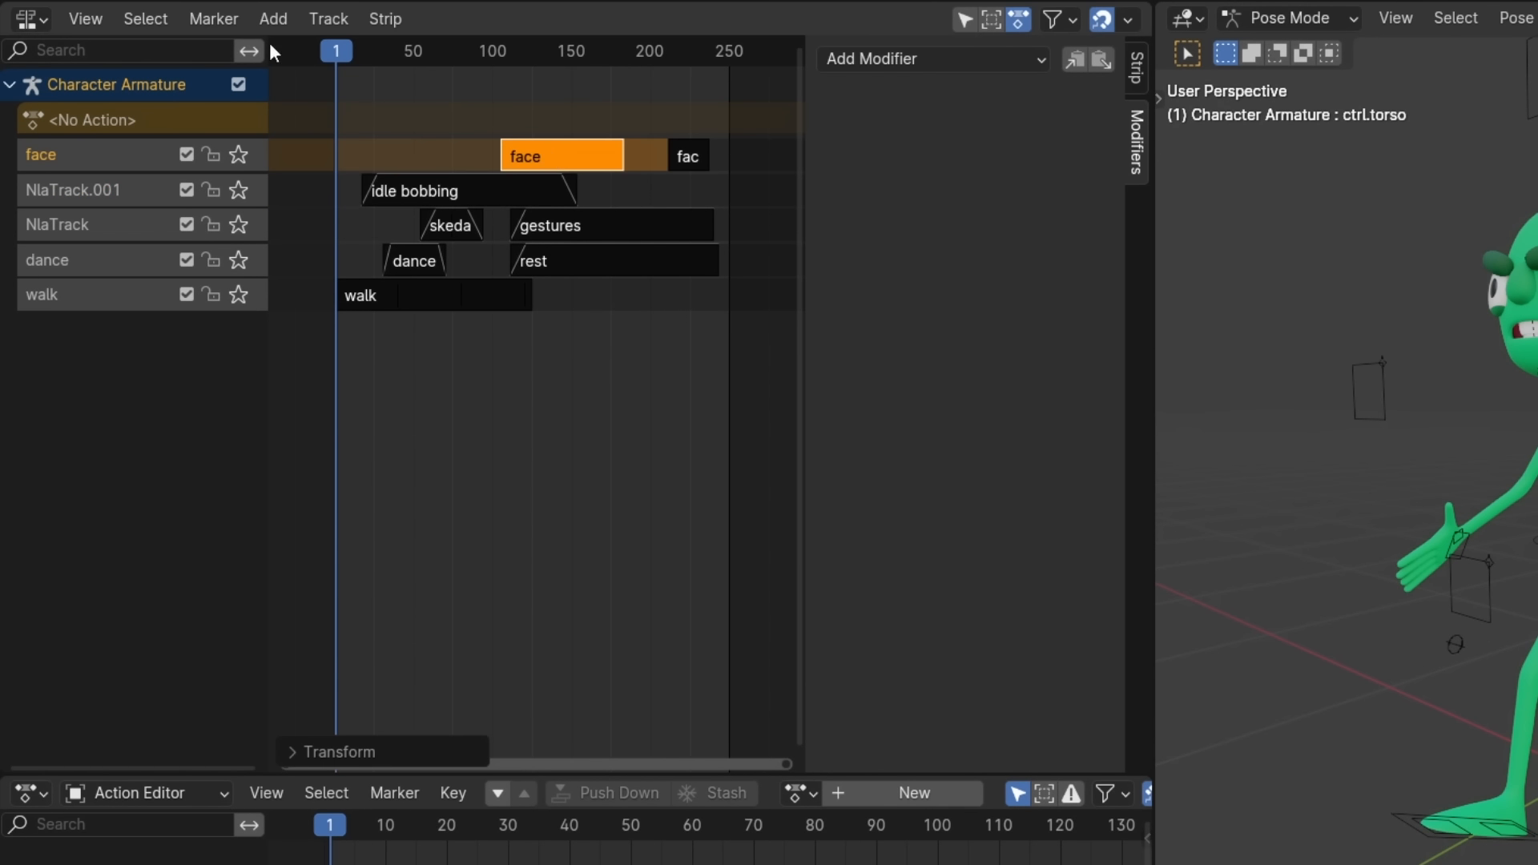
# Step: Open the Bake Action settings for the rearranged strips
pyautogui.click(386, 18)
pyautogui.click(447, 335)
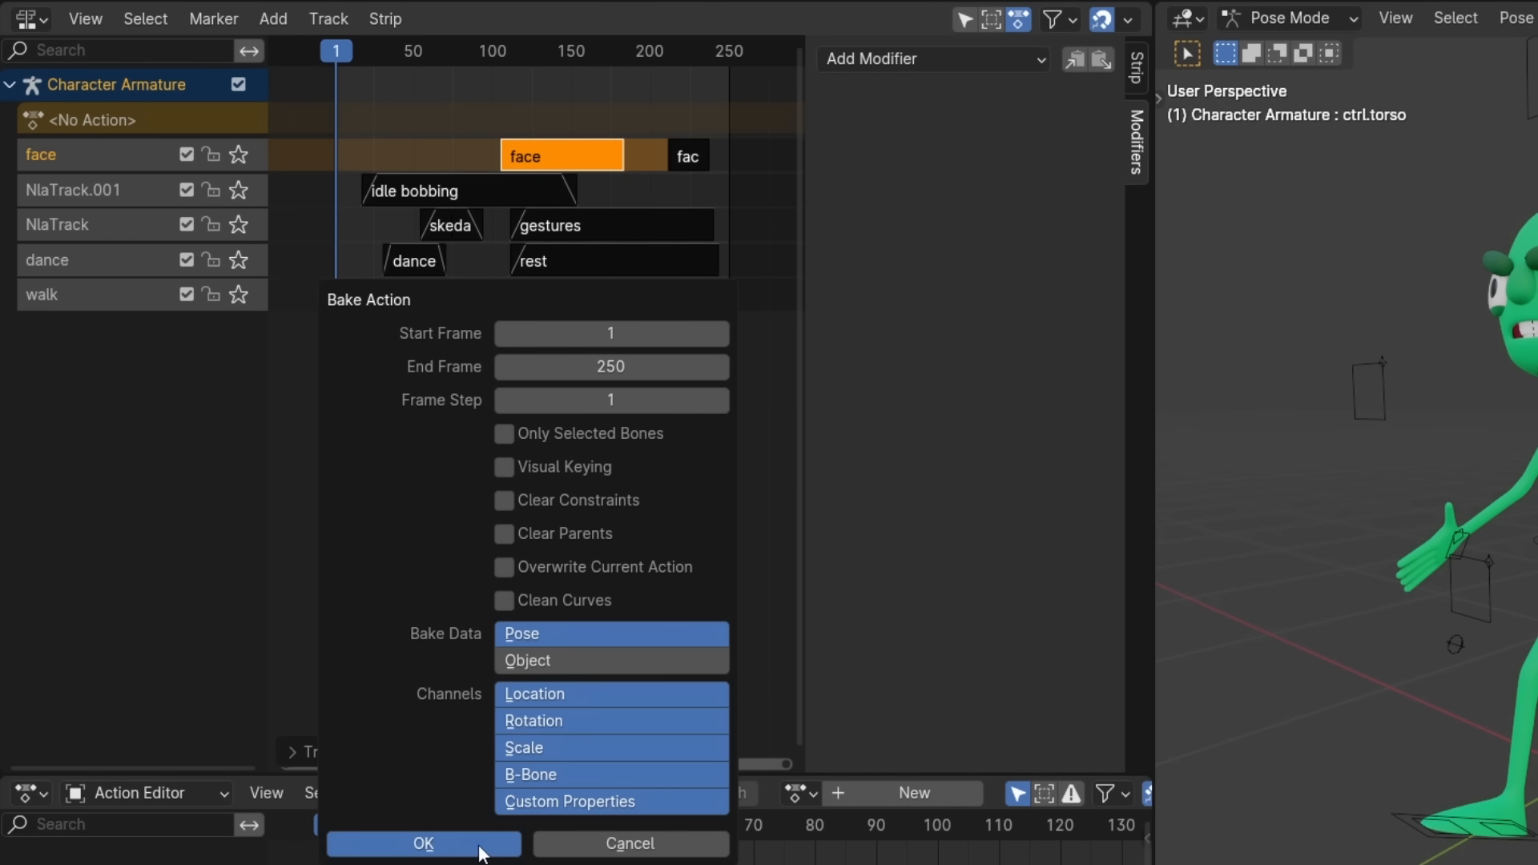
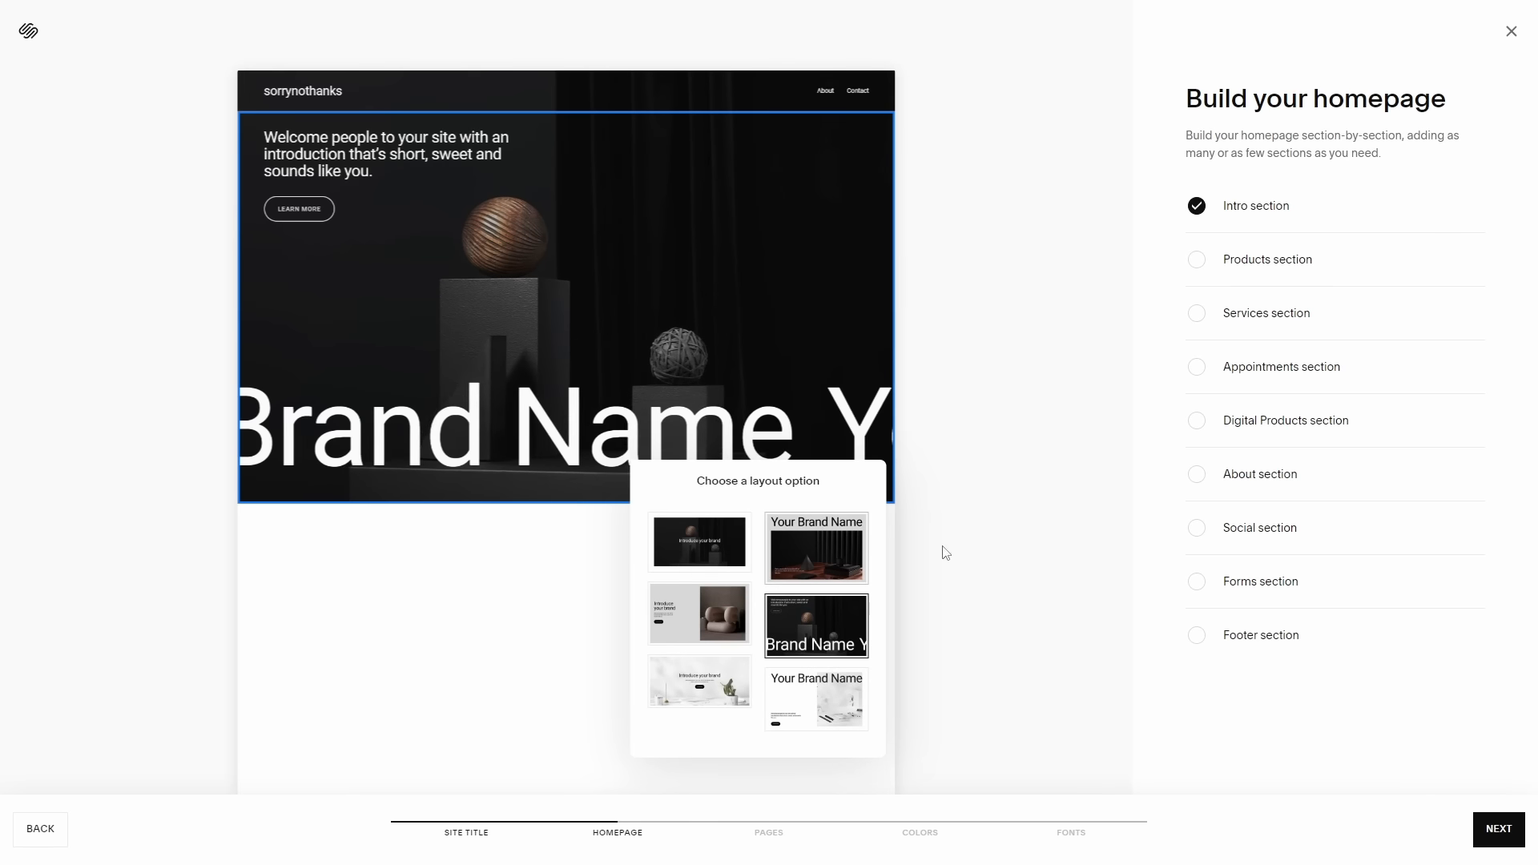
# Step: In the Squarespace site builder, add a Services section to the homepage with the layout of four shaped images
pyautogui.click(1195, 266)
pyautogui.click(1197, 266)
pyautogui.click(1197, 313)
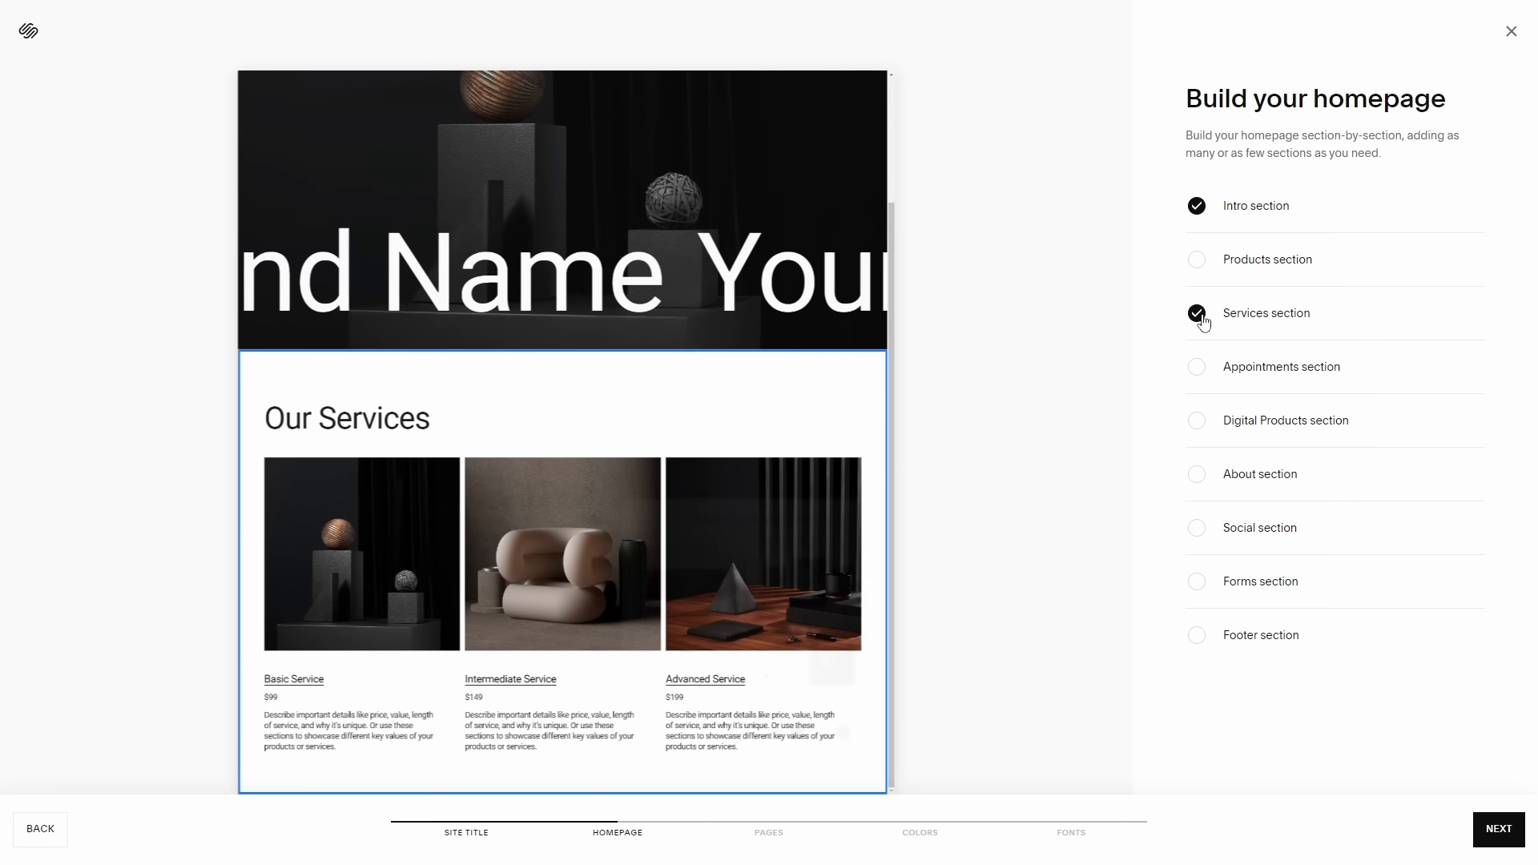
pyautogui.click(821, 749)
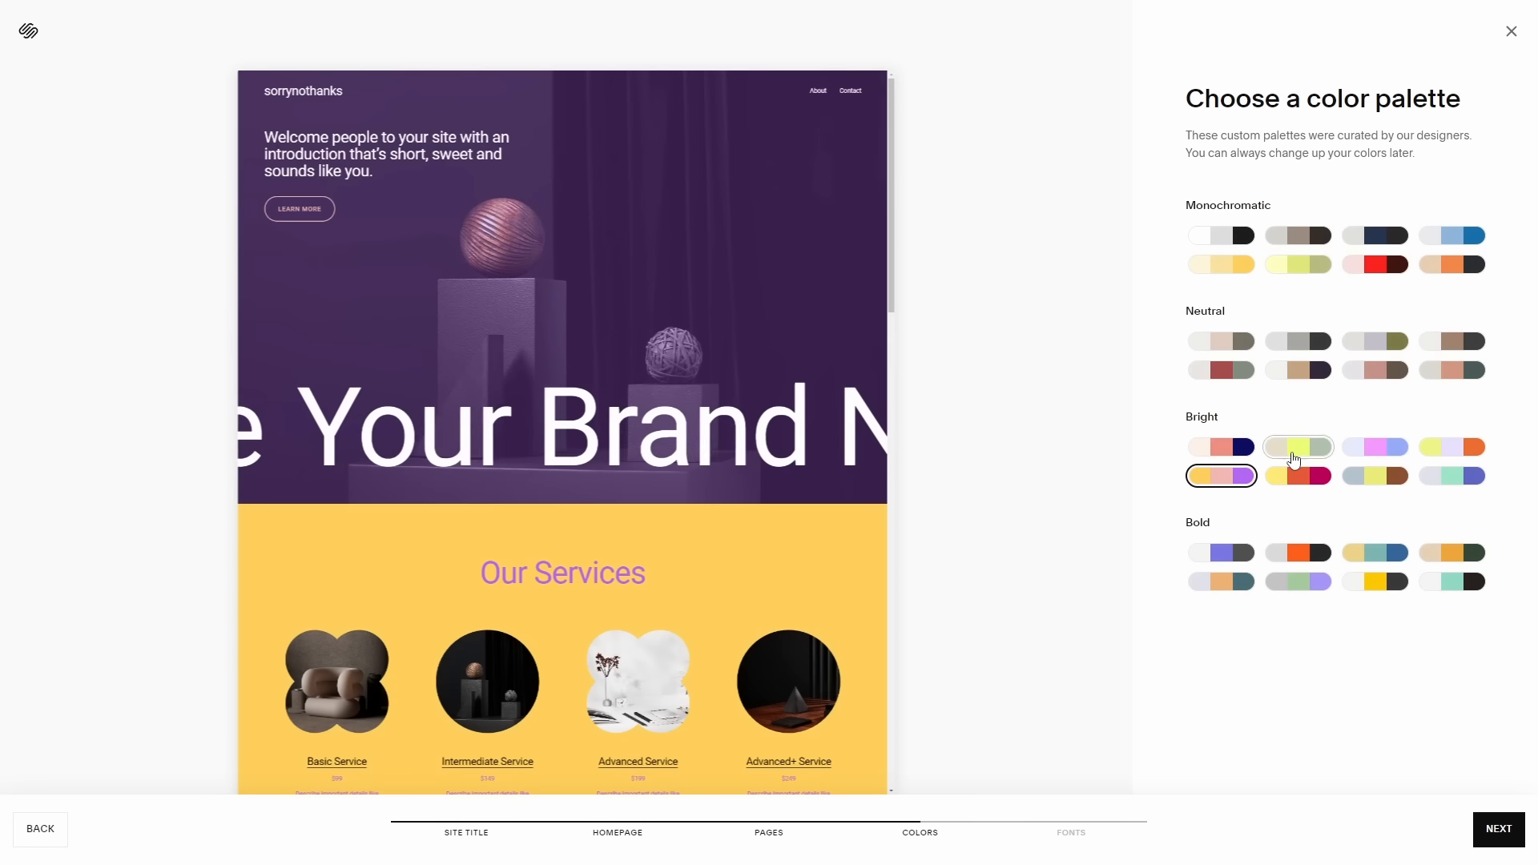
# Step: Apply the Bright color palette of yellow, orange-red and magenta to the website
pyautogui.click(1301, 445)
pyautogui.click(1297, 474)
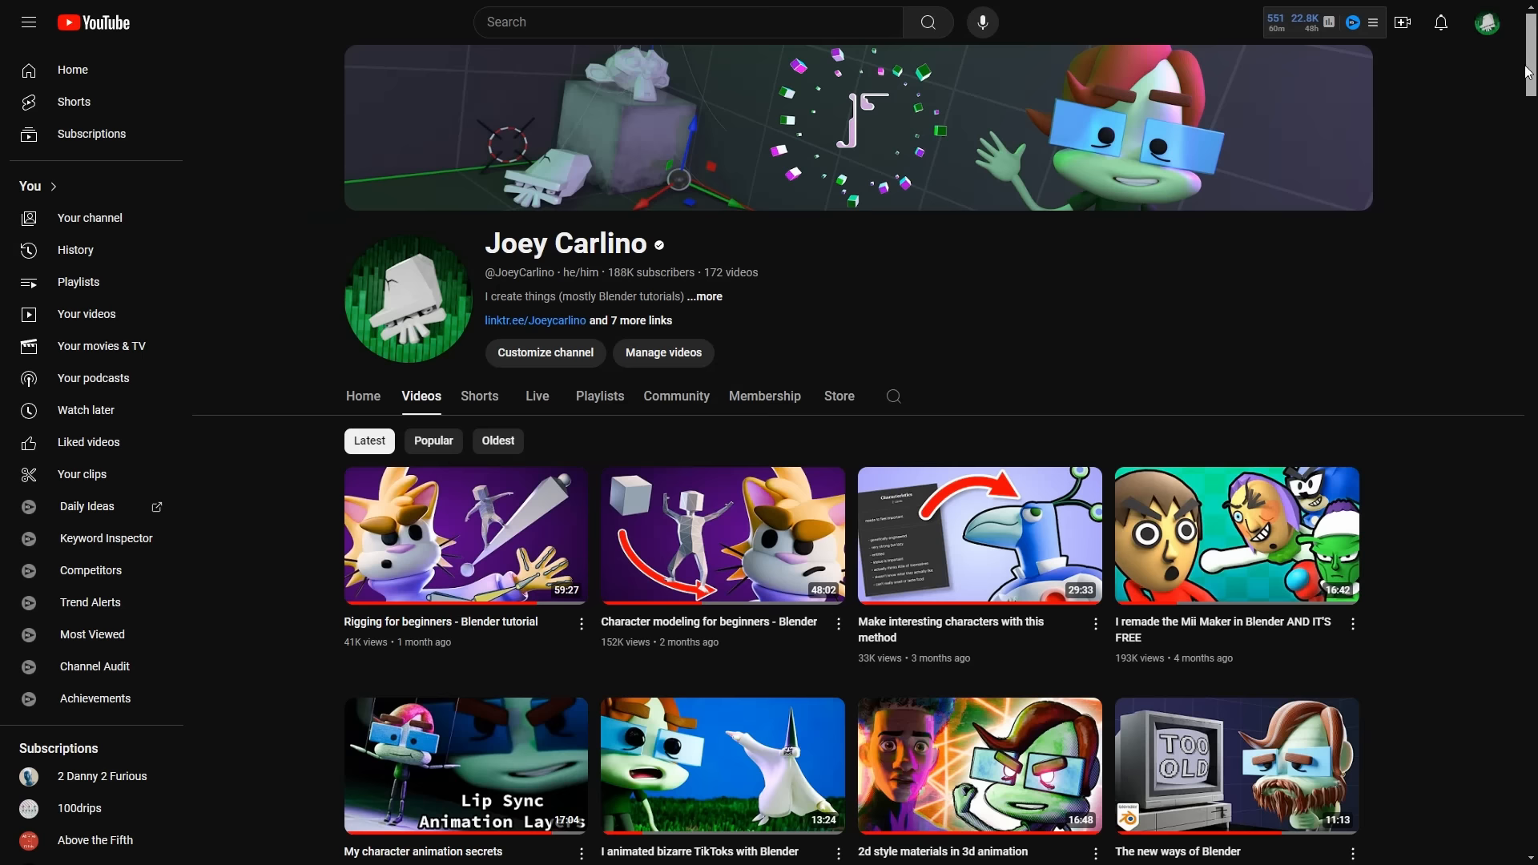
pyautogui.moveTo(1527, 72); pyautogui.dragTo(1519, 855)
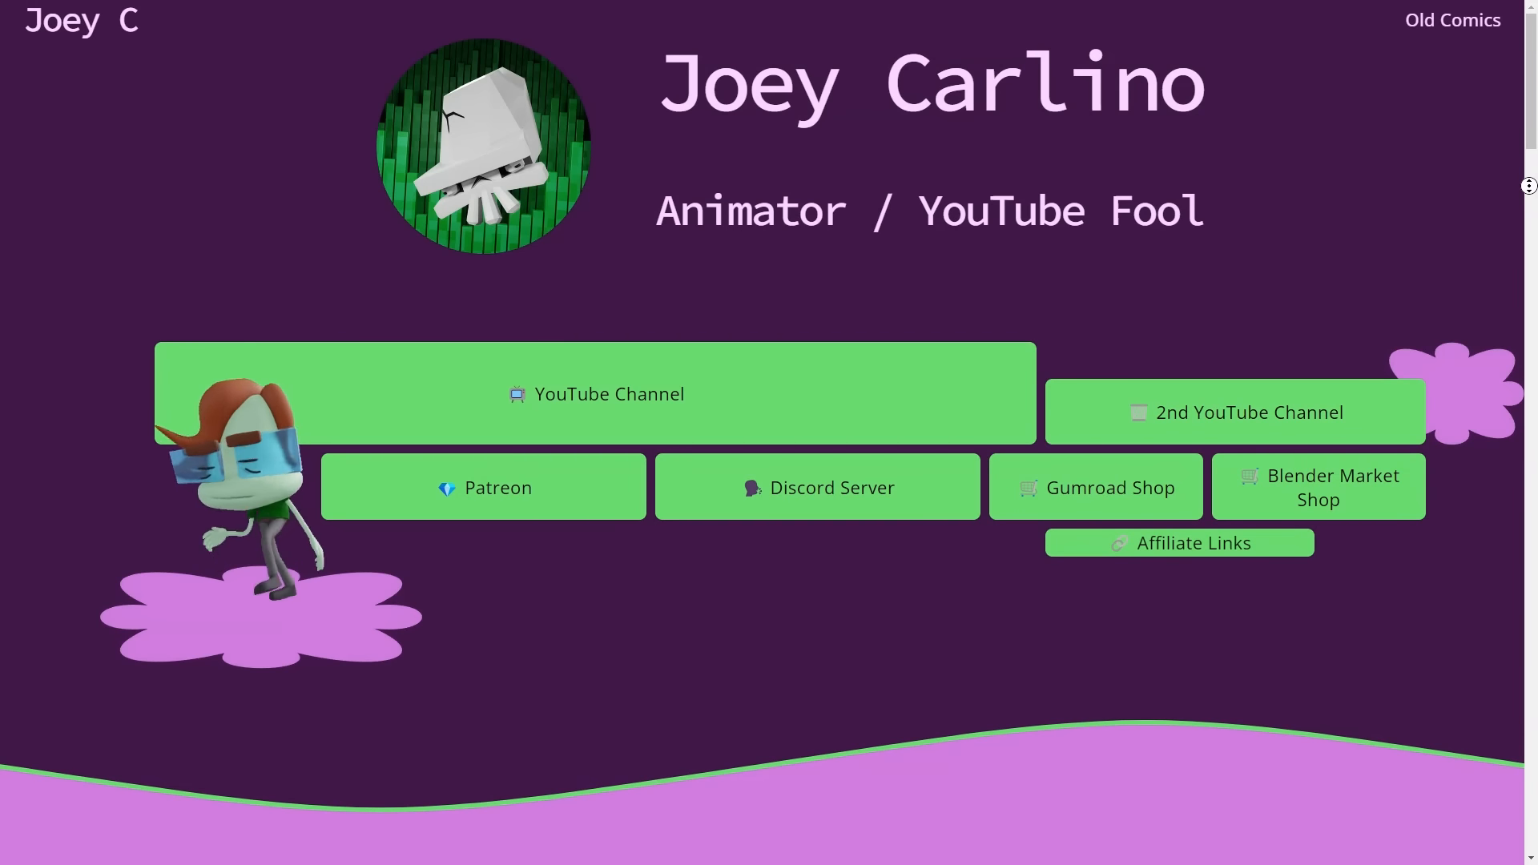
pyautogui.scroll(-10, 1528, 186)
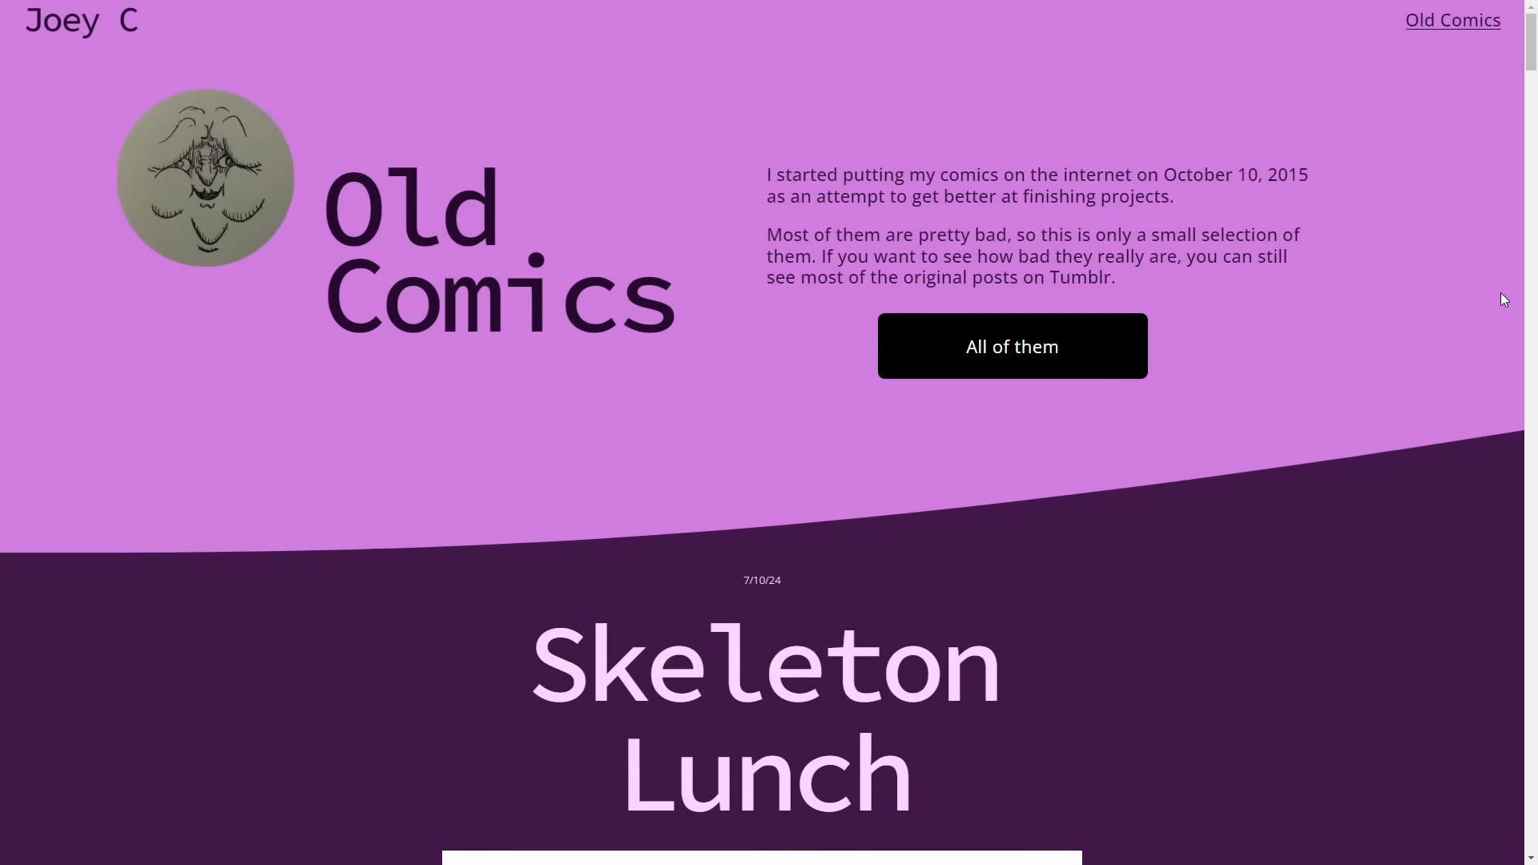
pyautogui.scroll(-8, 1501, 291)
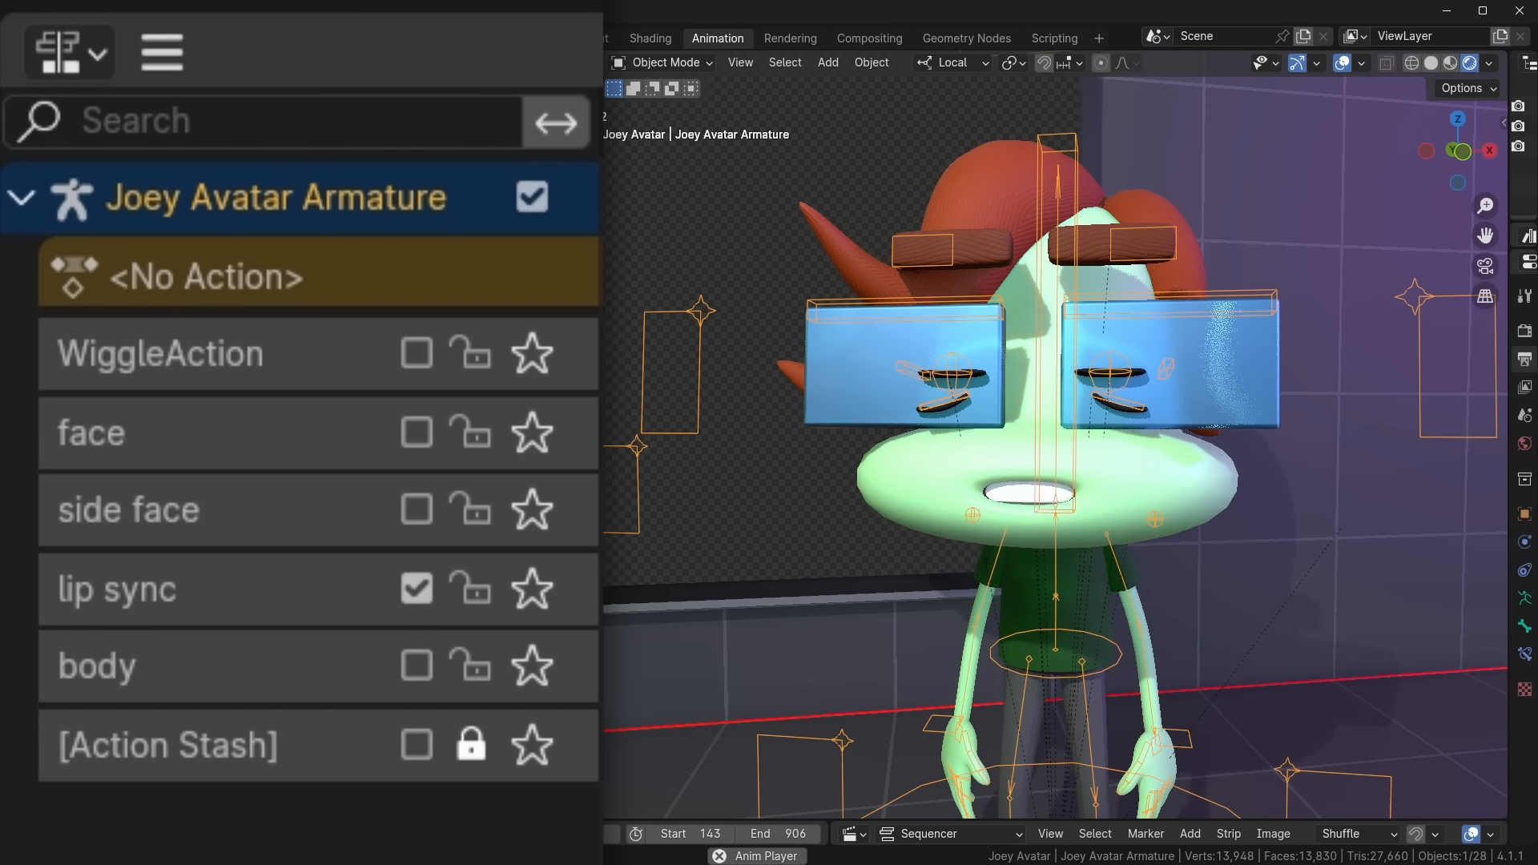
# Step: In Blender, enable the avatar armature's body, side face and face tracks during playback
pyautogui.click(416, 668)
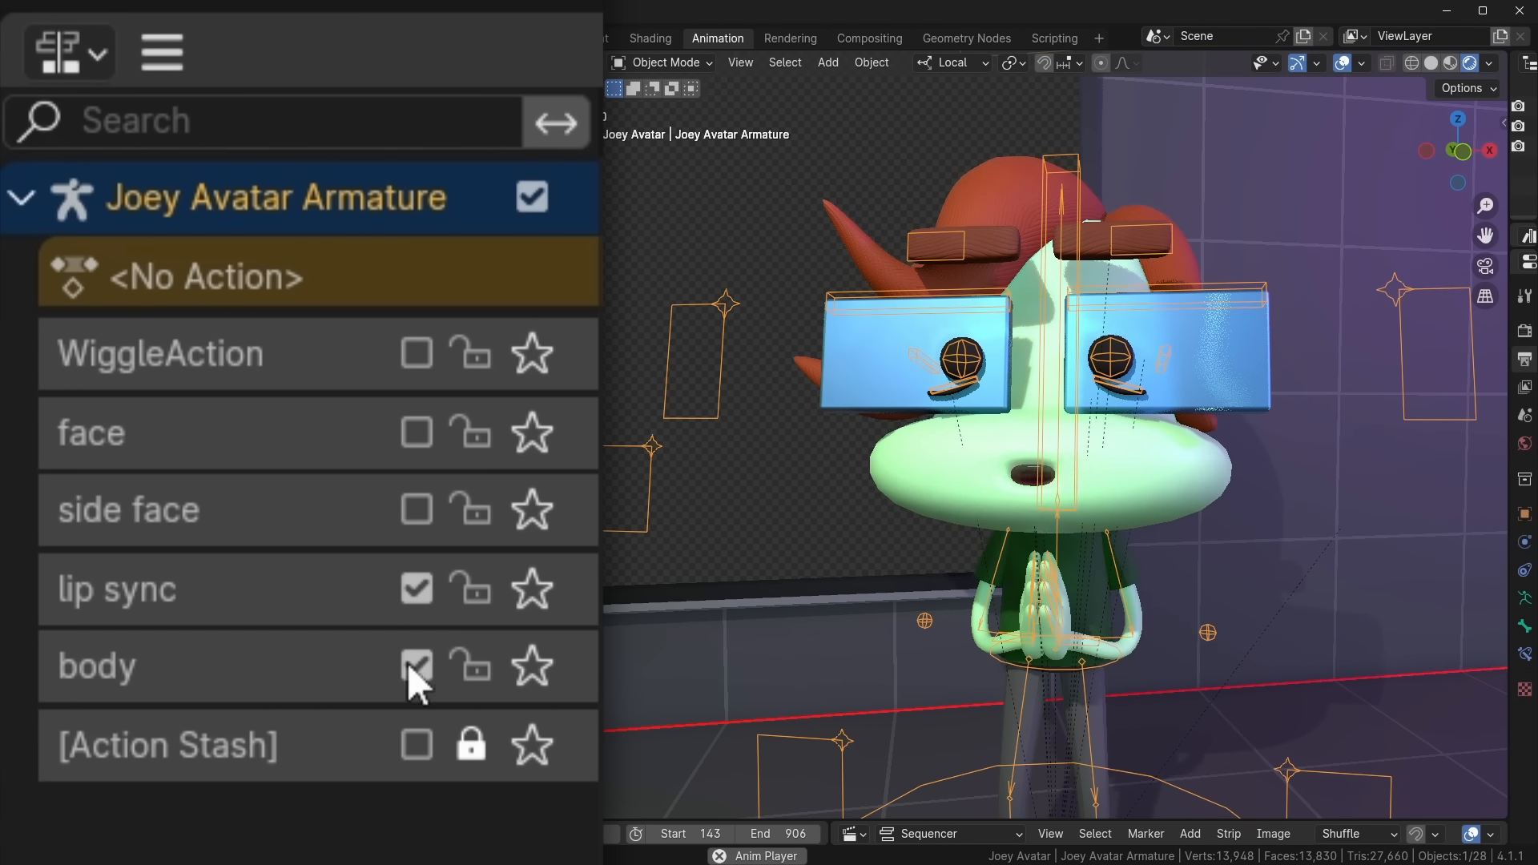
pyautogui.click(416, 510)
pyautogui.click(416, 433)
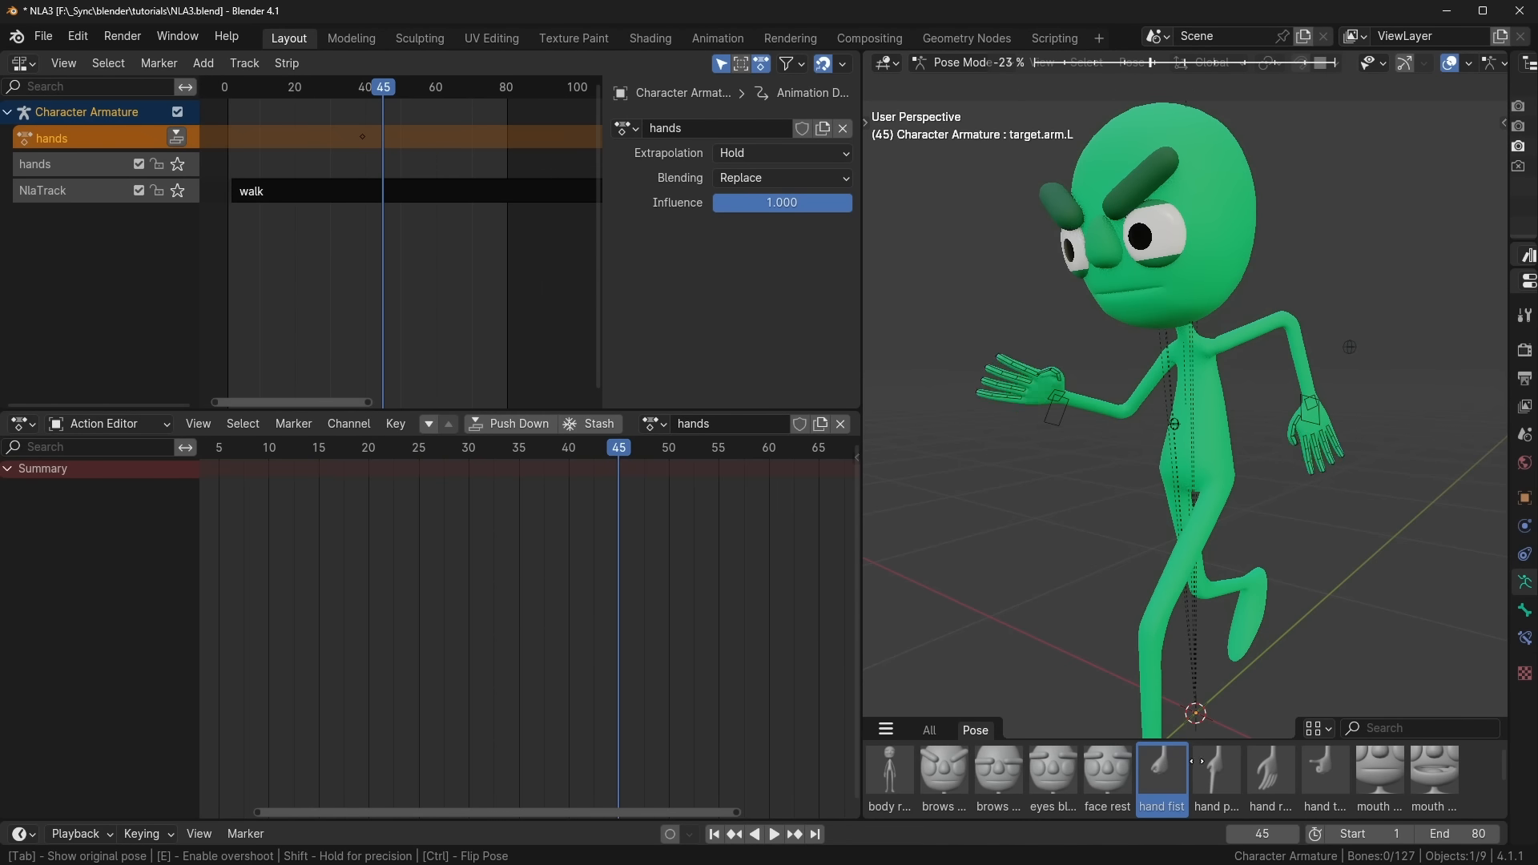
# Step: Blend the hand fist pose from the pose library onto the character at frame 45
pyautogui.moveTo(1318, 760); pyautogui.dragTo(1379, 652)
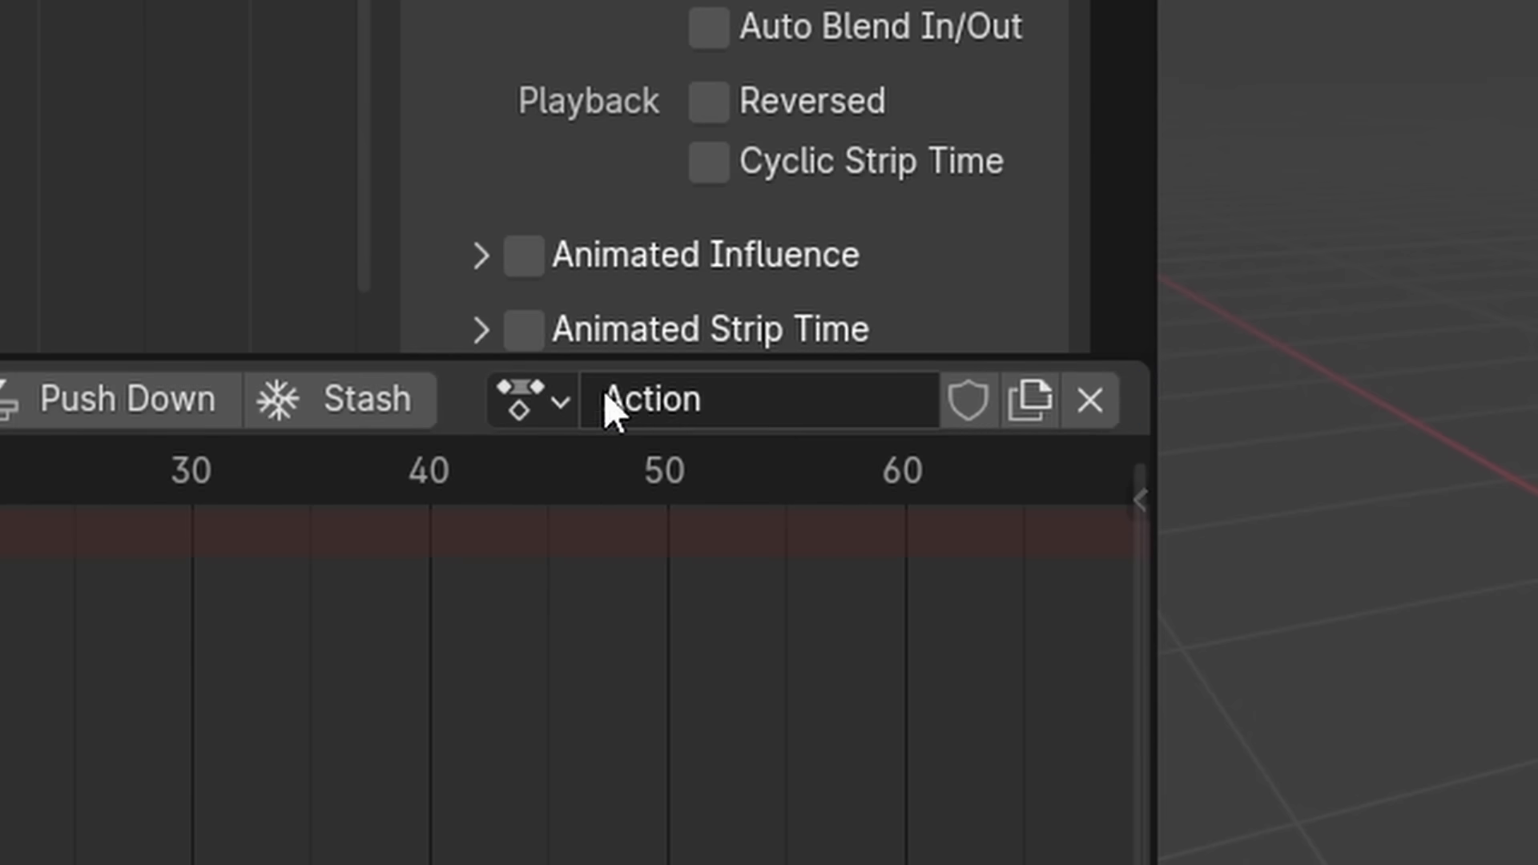
# Step: Name the new action body move and move the character armature along the Y axis to the chair
pyautogui.press('Return')
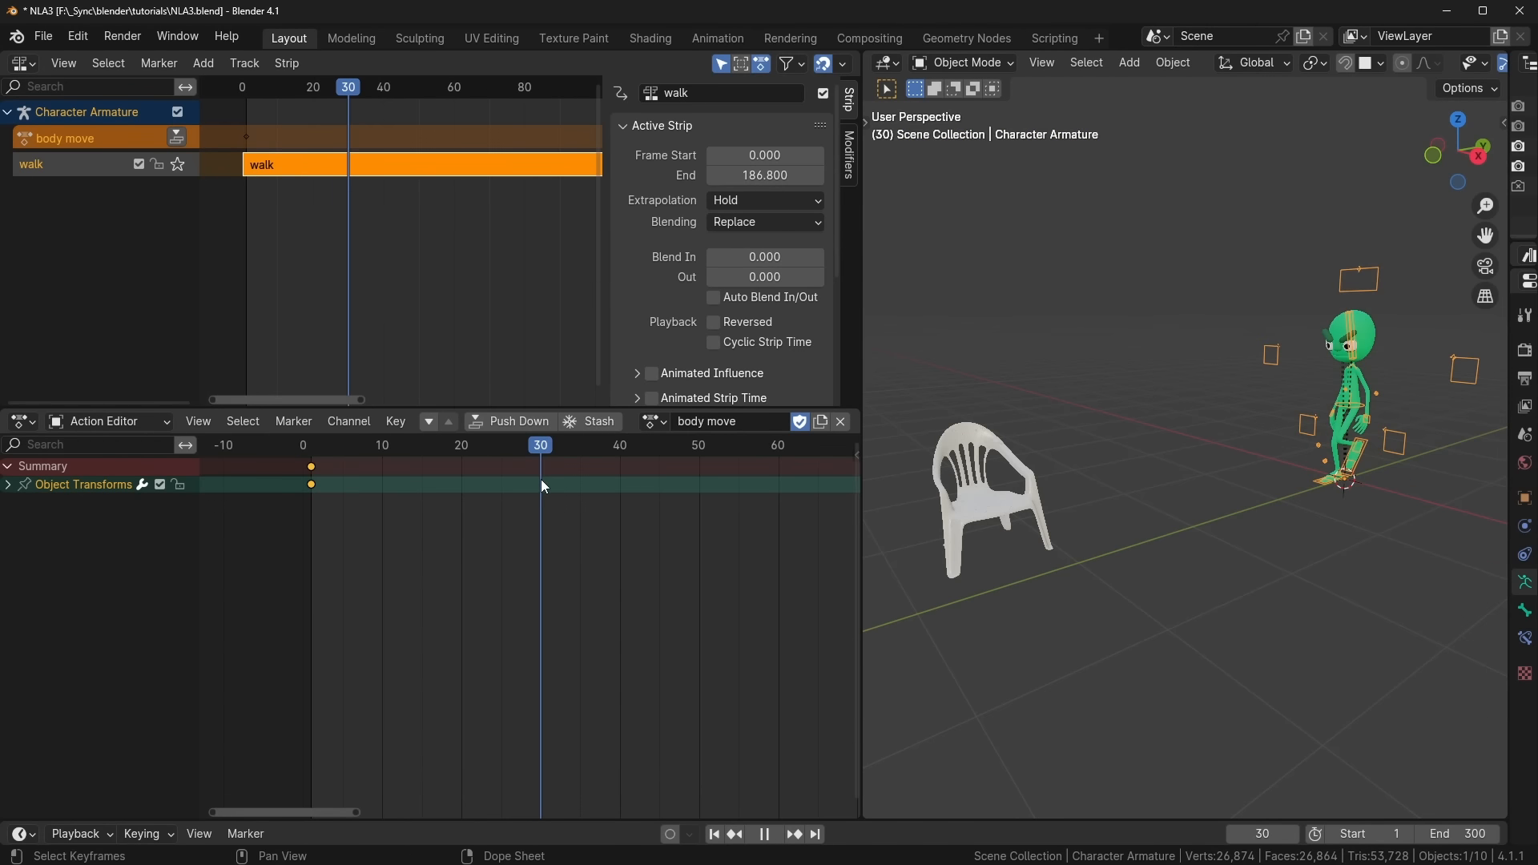
pyautogui.press('g')
pyautogui.press('y')
pyautogui.click(1070, 586)
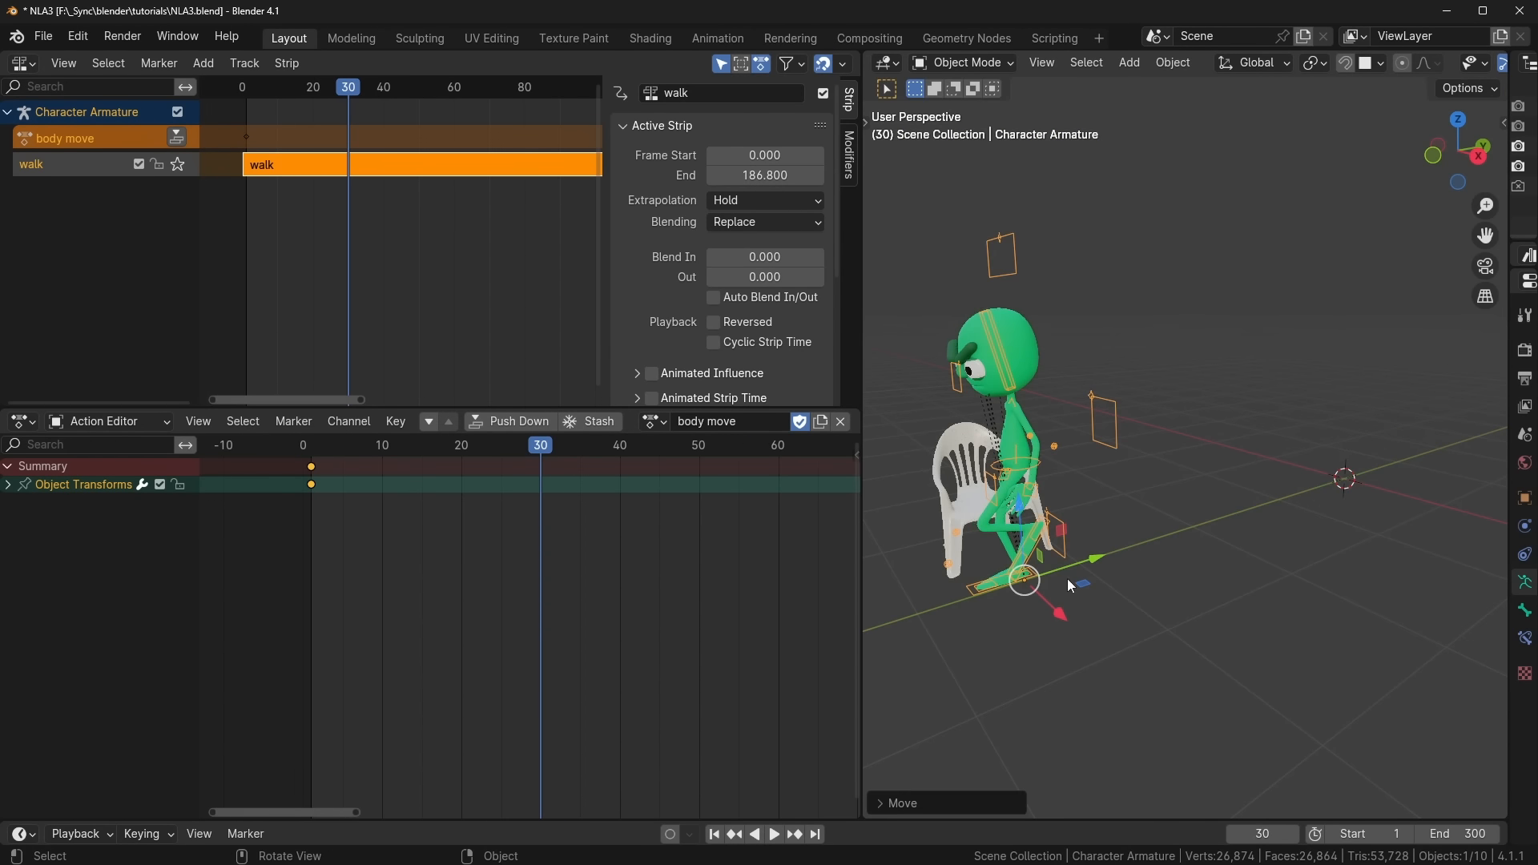
# Step: Move the end keyframe of the body move curve along the time axis in the Graph Editor to match the walk
pyautogui.moveTo(550, 451); pyautogui.dragTo(363, 490)
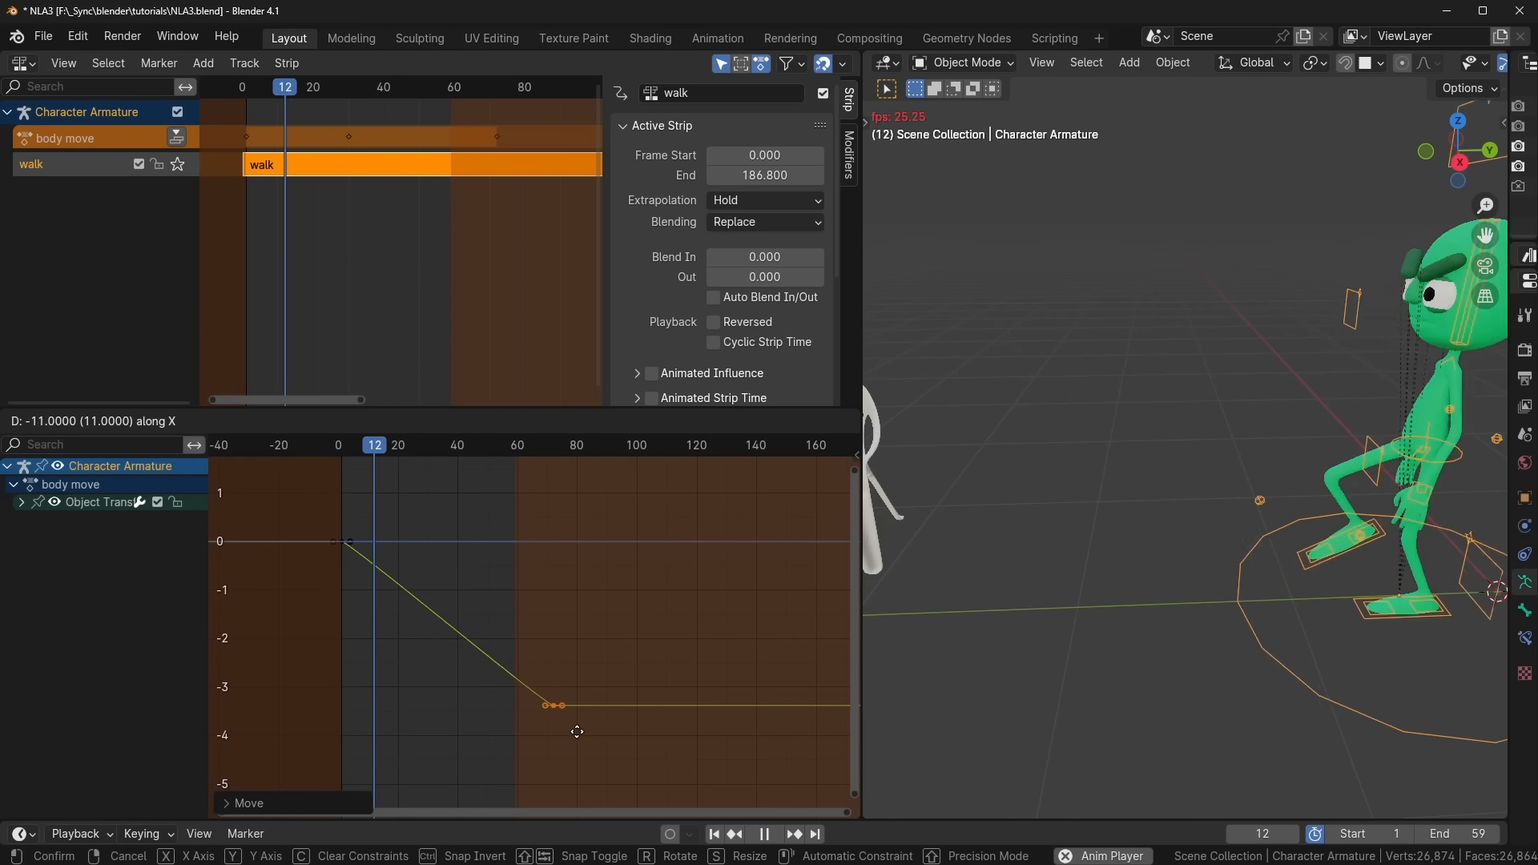
pyautogui.click(609, 735)
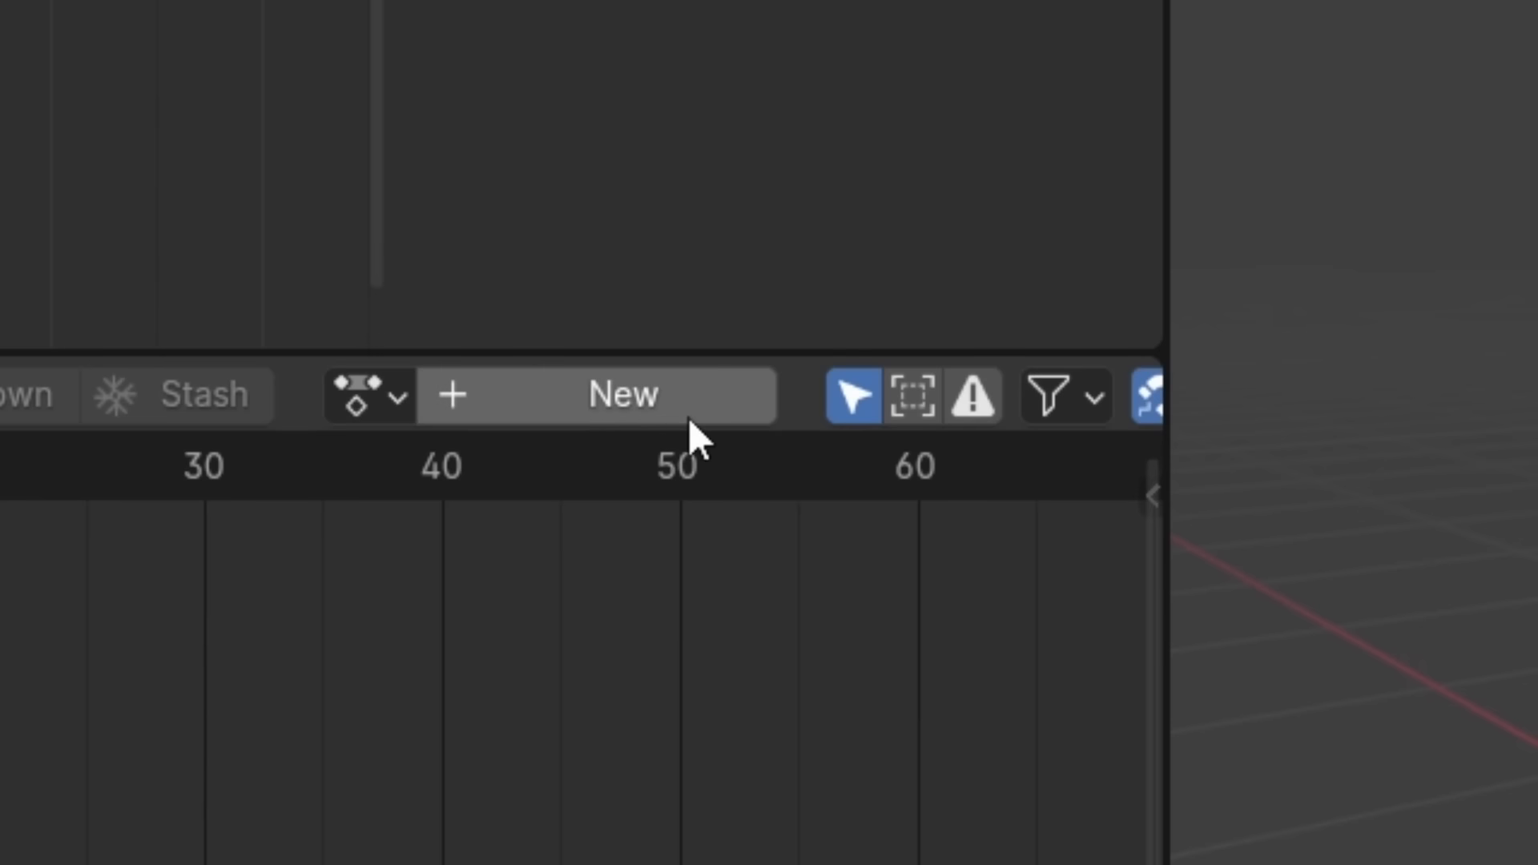
# Step: Create a new action named walk into for the armature and protect it with a fake user
pyautogui.click(689, 416)
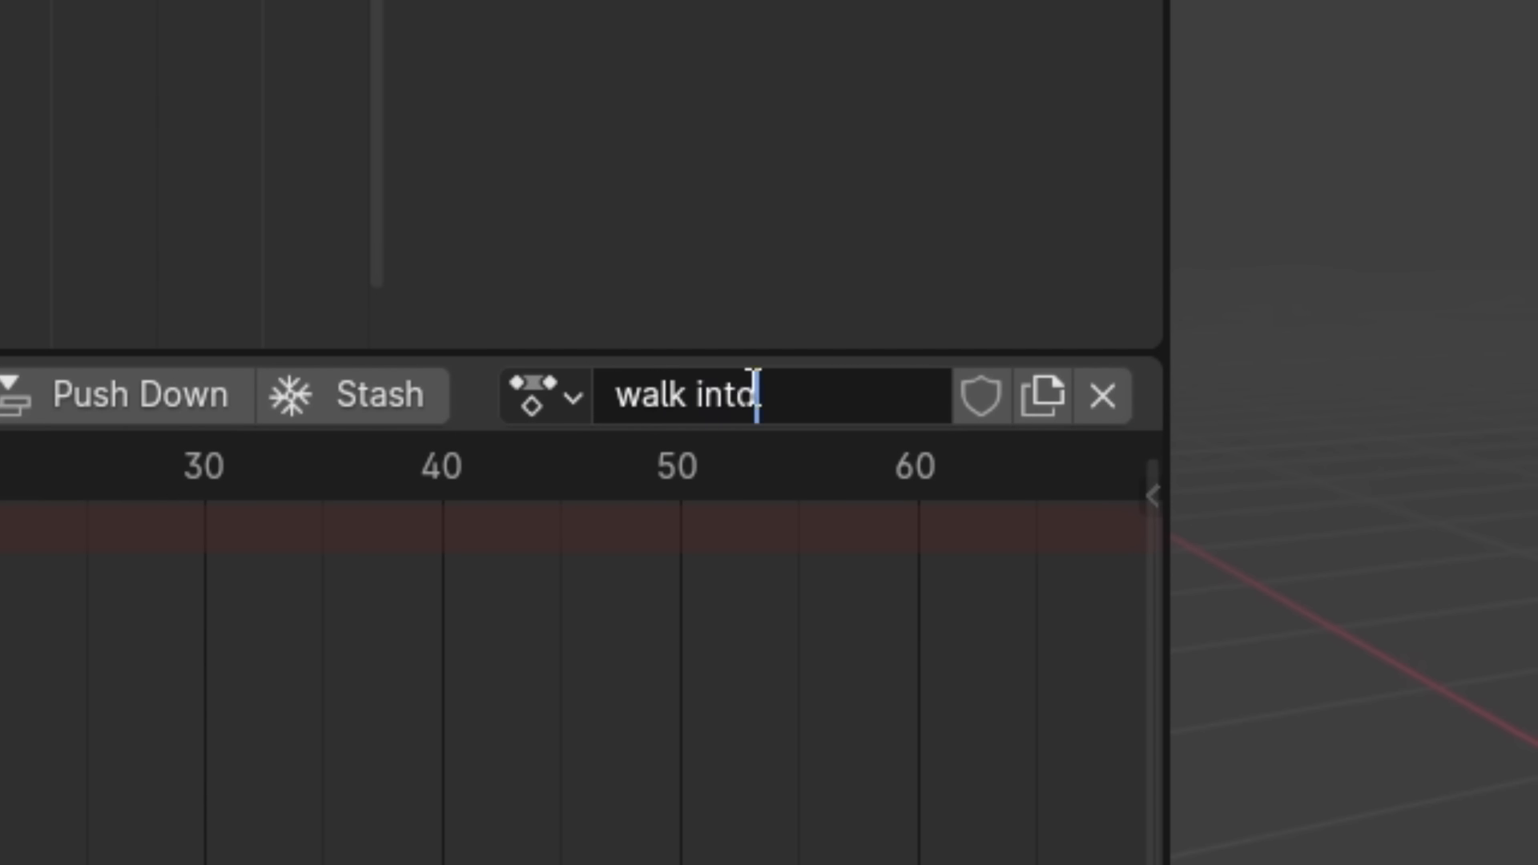
pyautogui.click(984, 397)
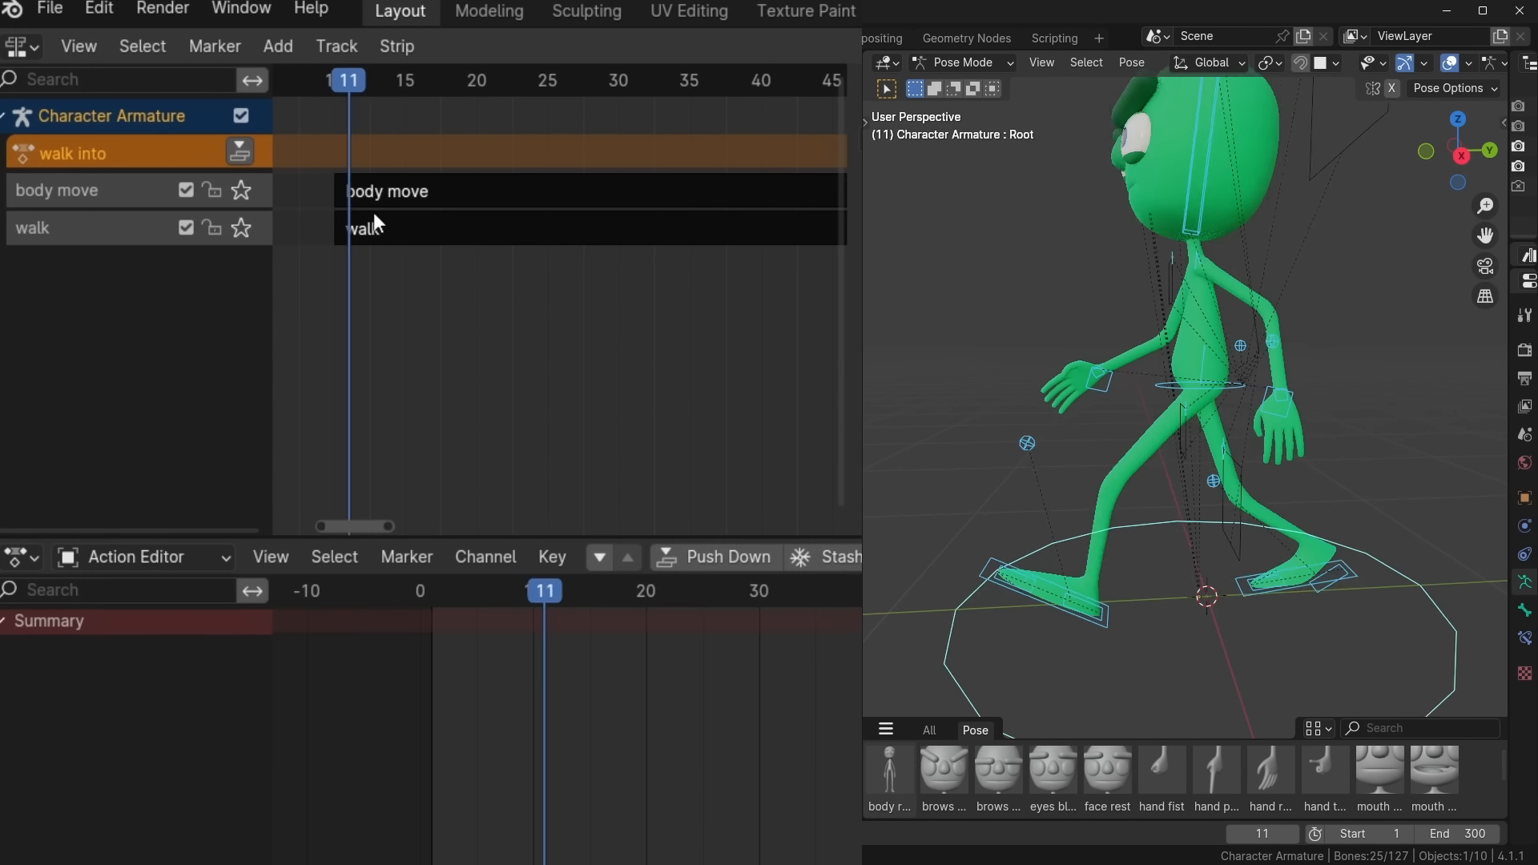
pyautogui.press('space')
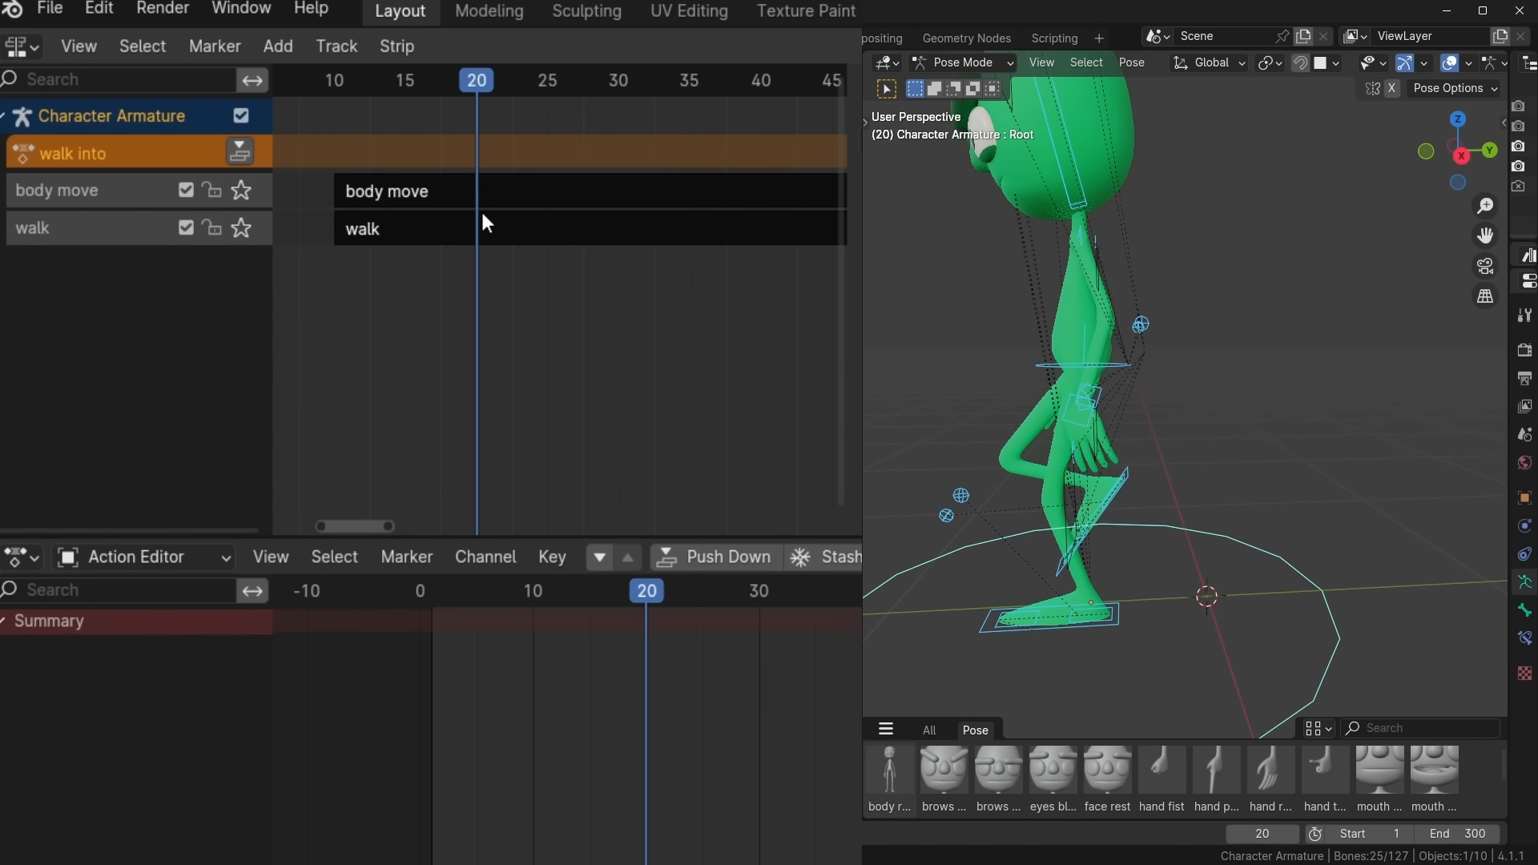
# Step: Shift the walk strip to start at frame 0 and key the whole pose at frame 20 in the walk into action
pyautogui.click(346, 189)
pyautogui.press('g')
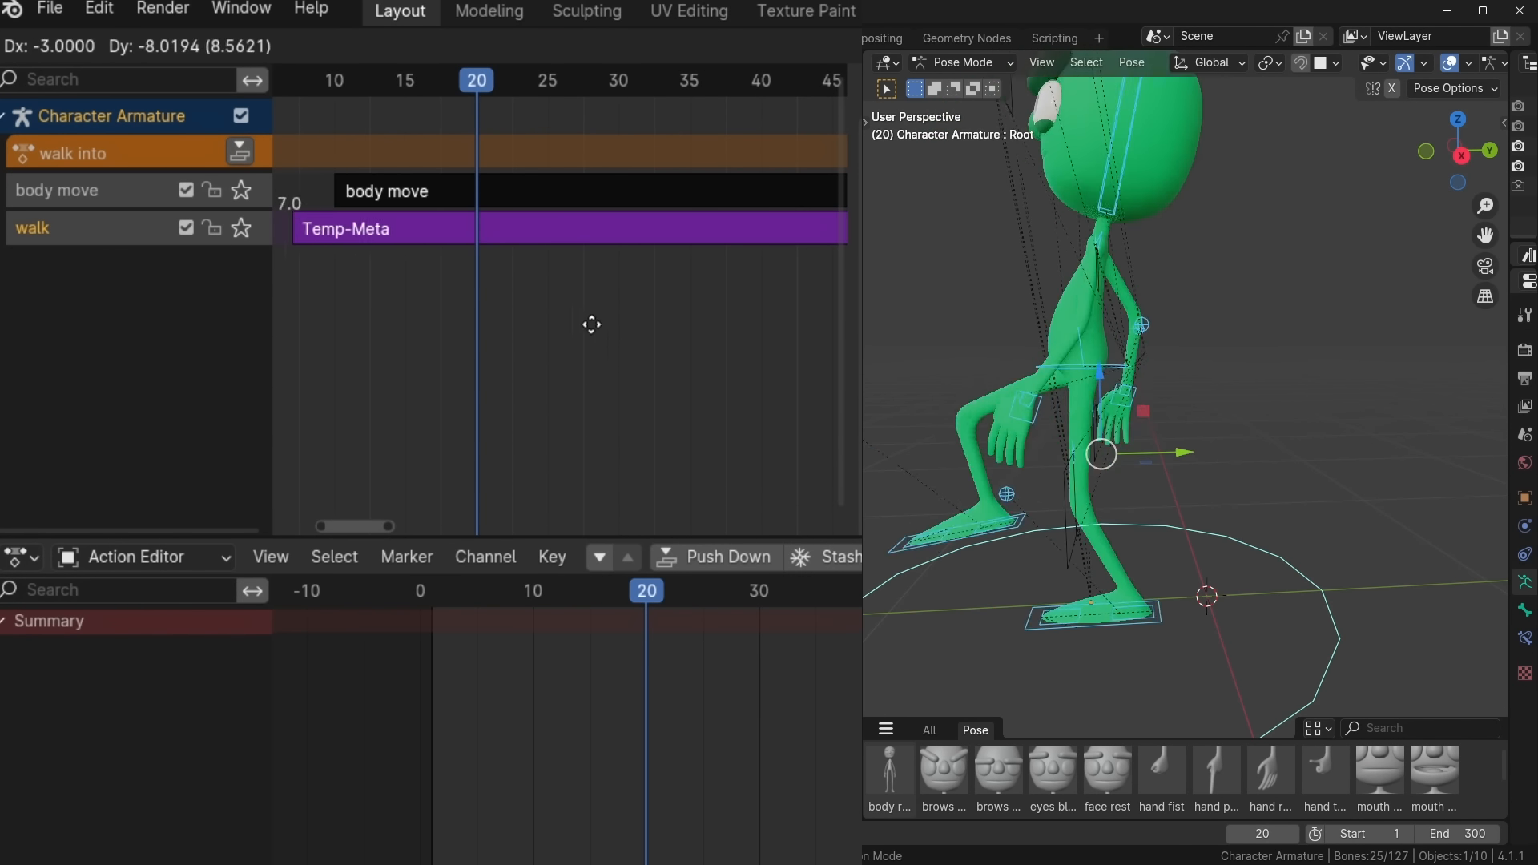
pyautogui.click(498, 348)
pyautogui.moveTo(465, 83); pyautogui.dragTo(477, 152)
pyautogui.press('i')
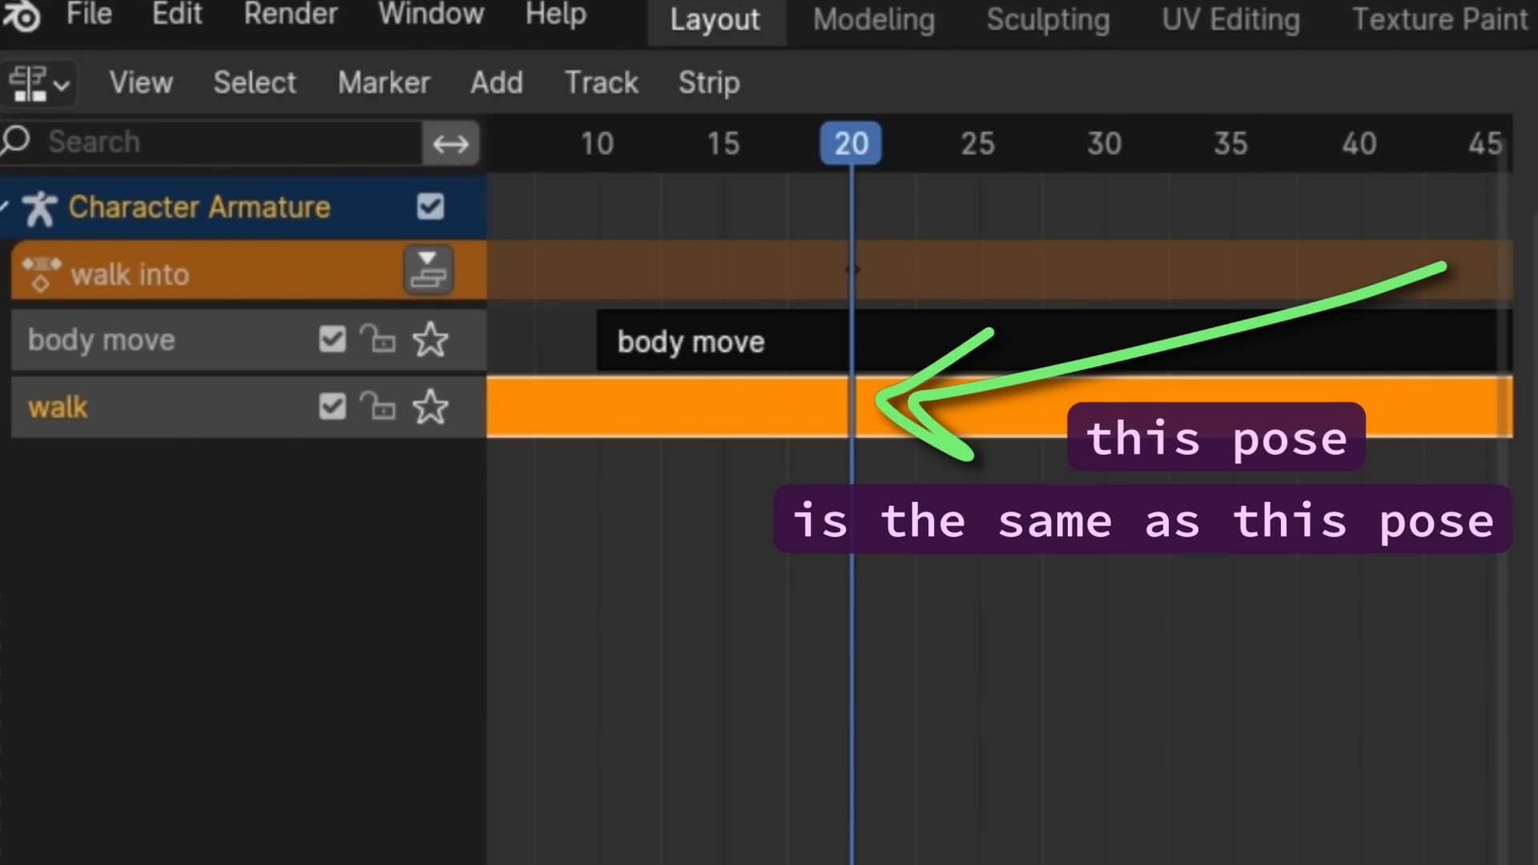
# Step: Apply the body rest pose from the pose library to the character at frame 10
pyautogui.moveTo(766, 185); pyautogui.dragTo(601, 264)
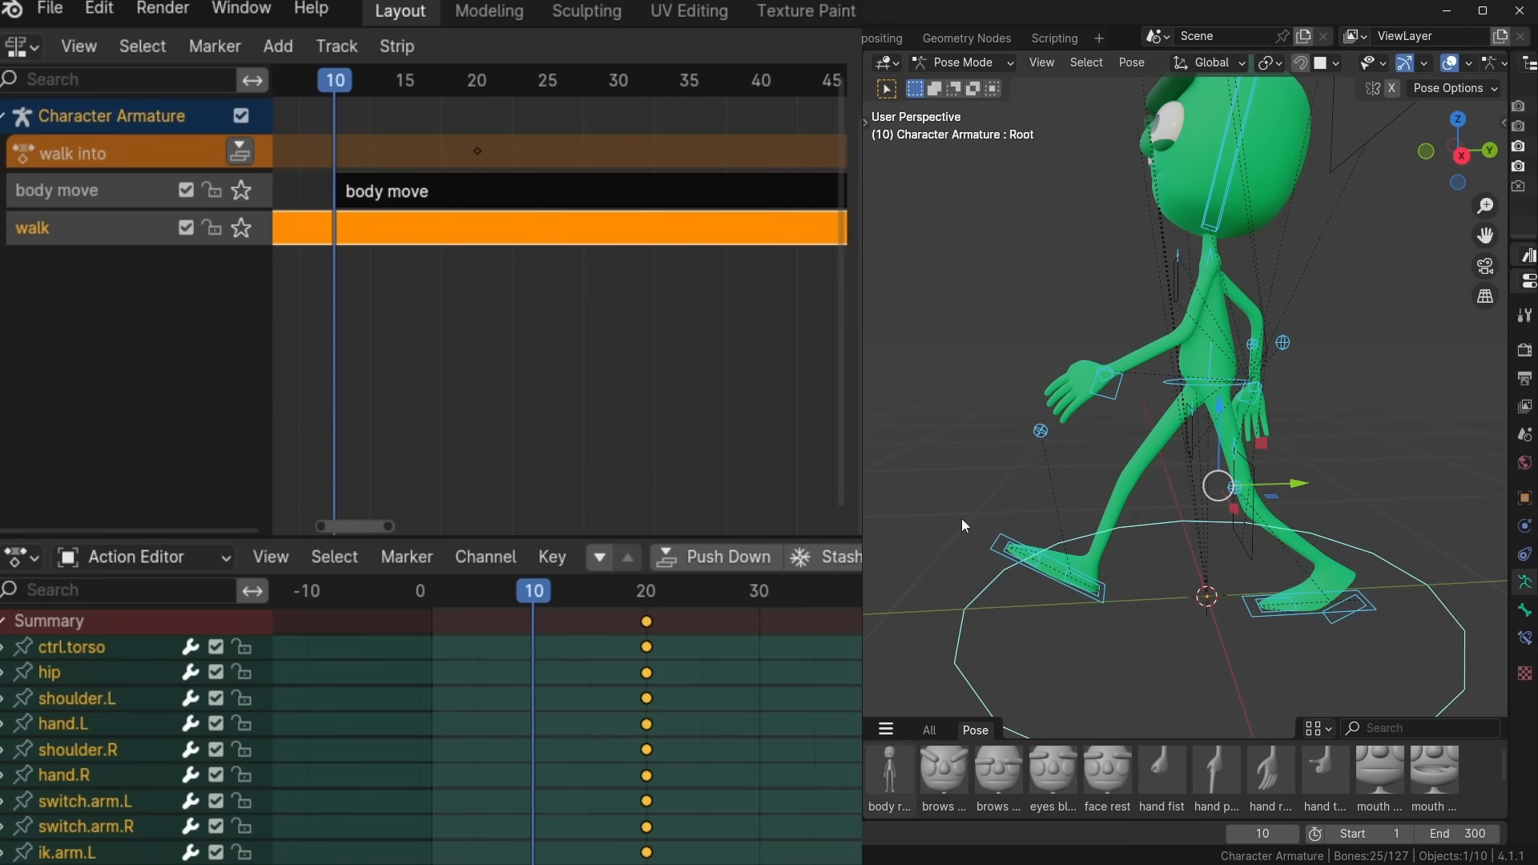
pyautogui.click(881, 781)
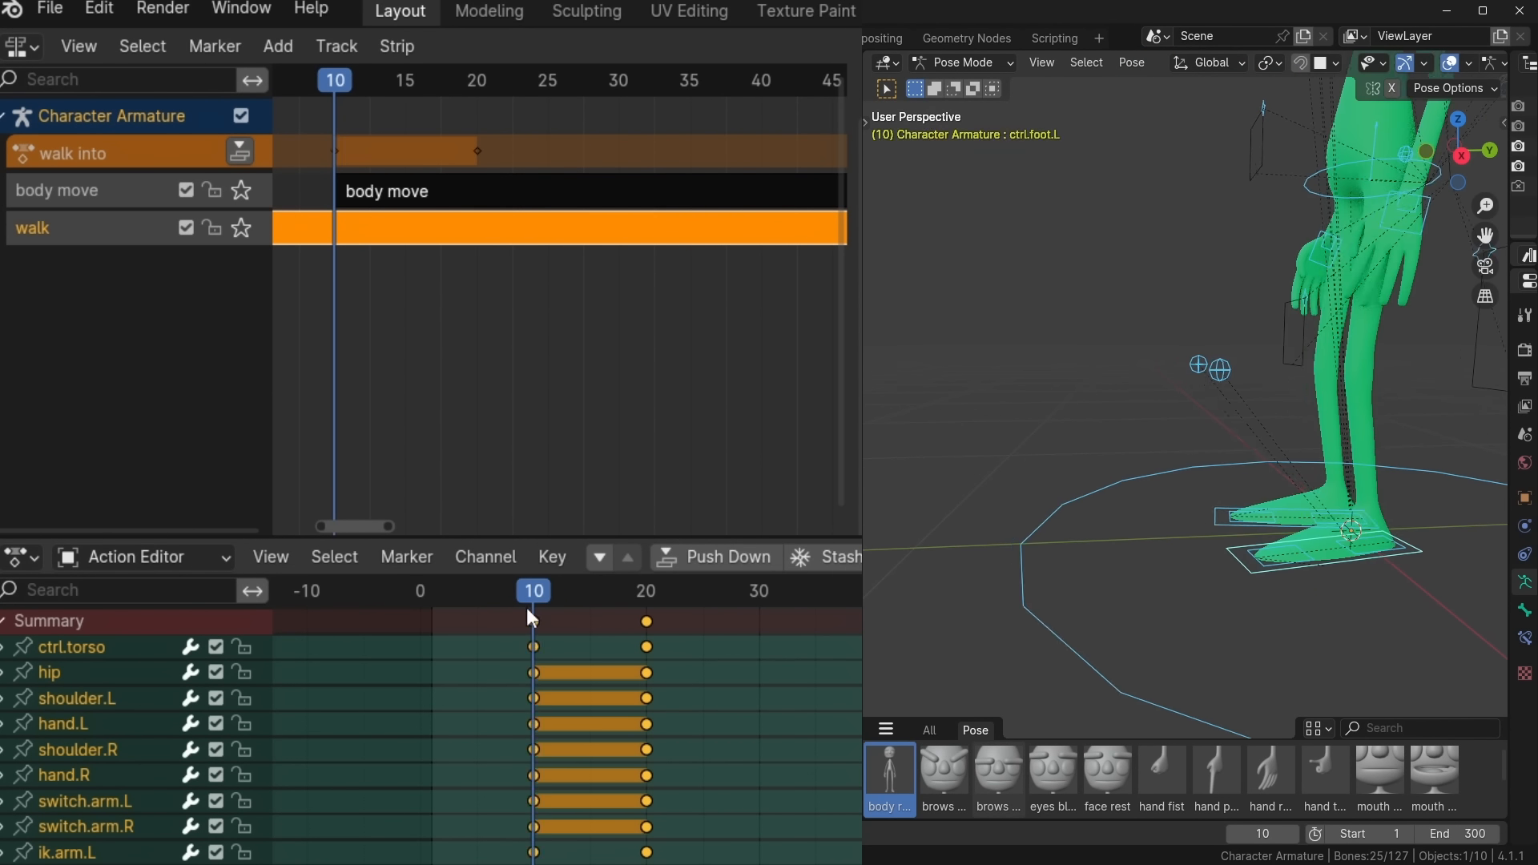
pyautogui.moveTo(535, 614); pyautogui.dragTo(590, 677)
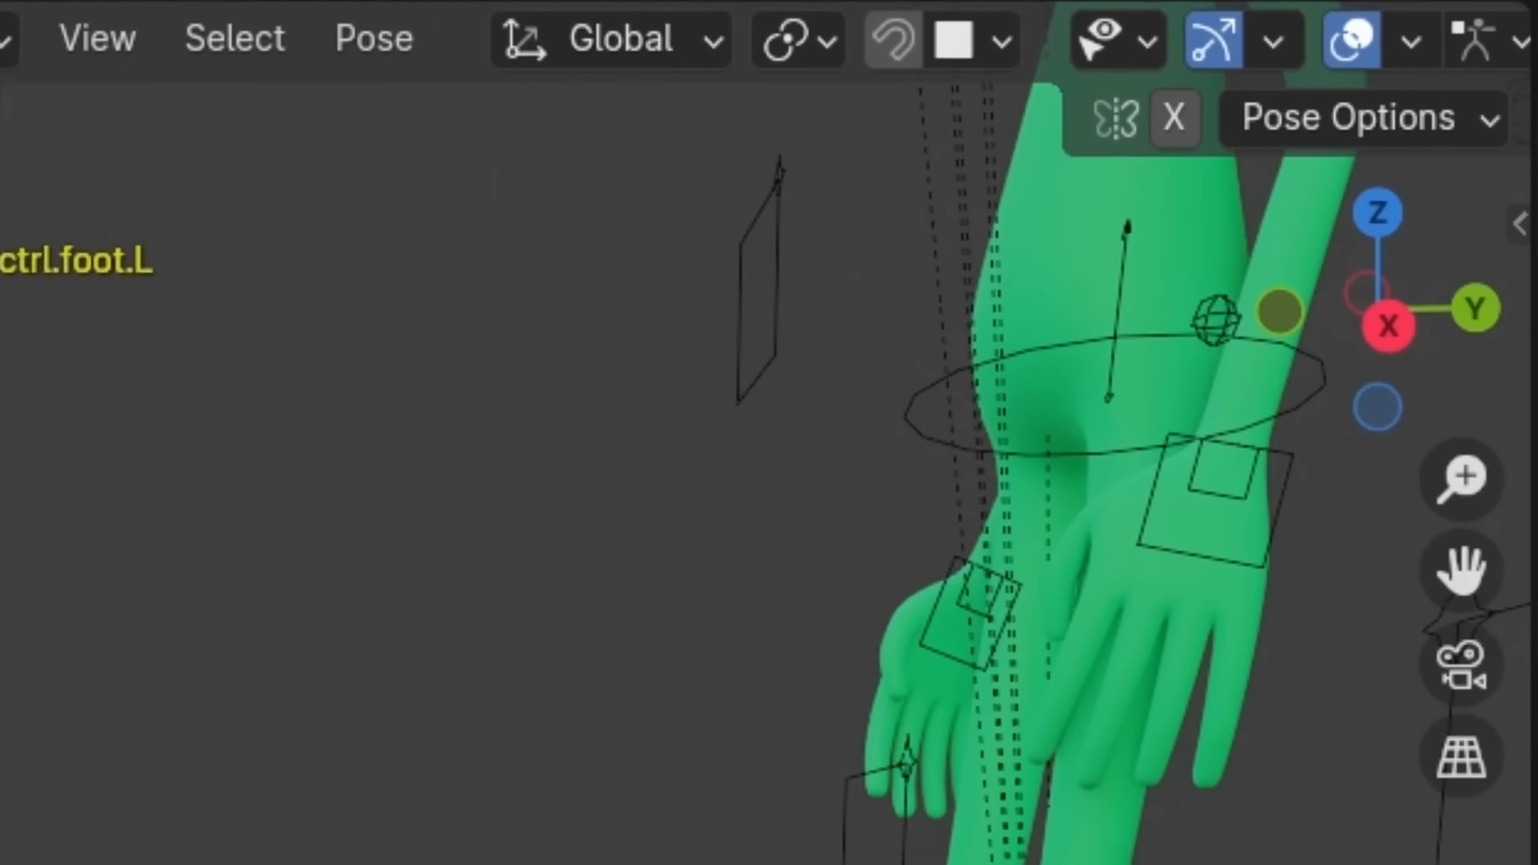
# Step: Show the Copy World Space tools in the 3D viewport and open the preferences
pyautogui.press('n')
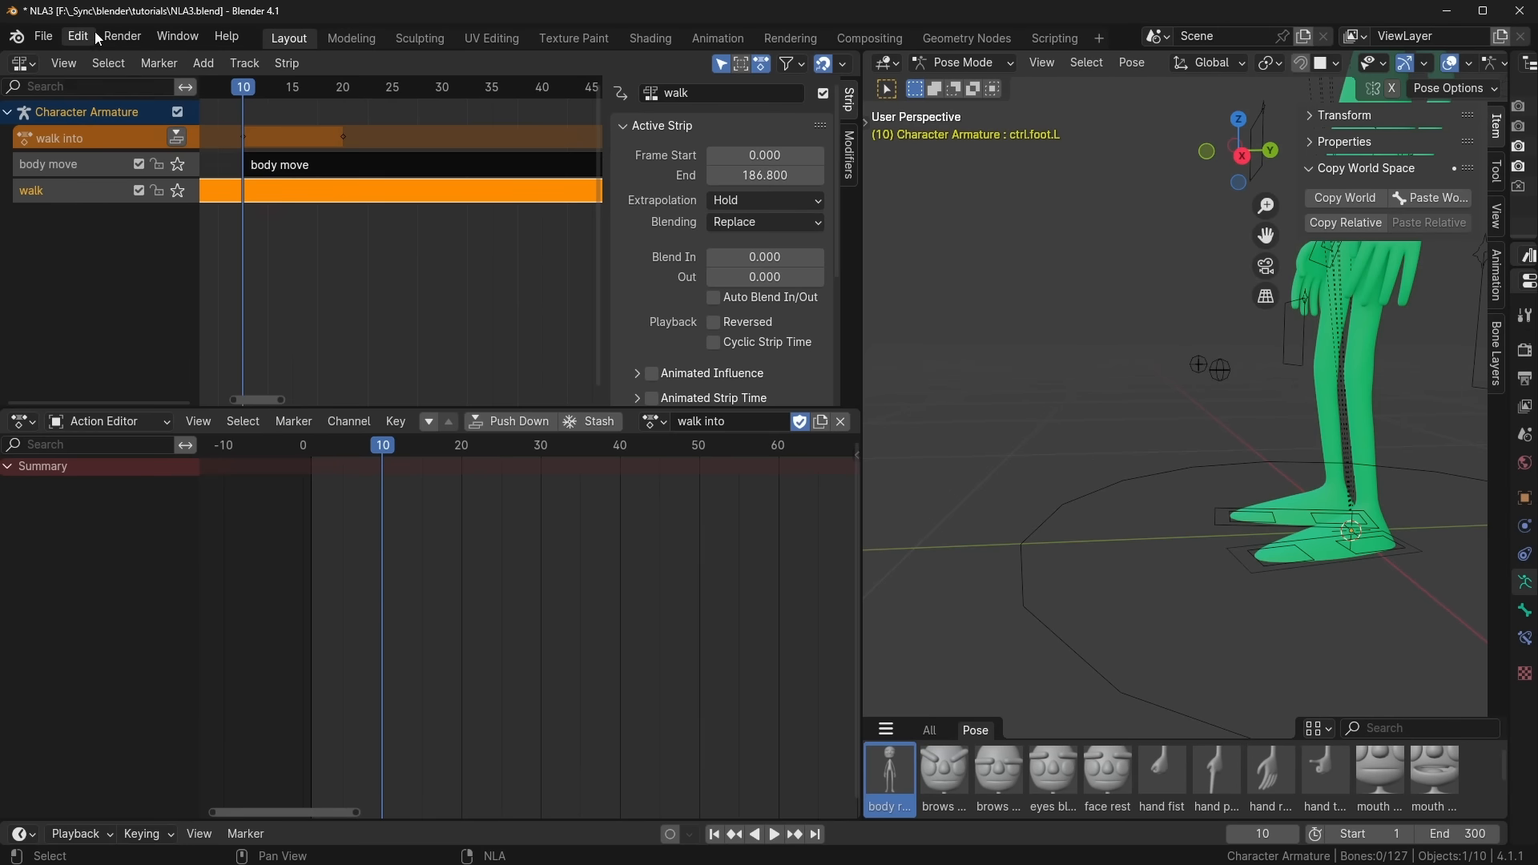
pyautogui.click(86, 36)
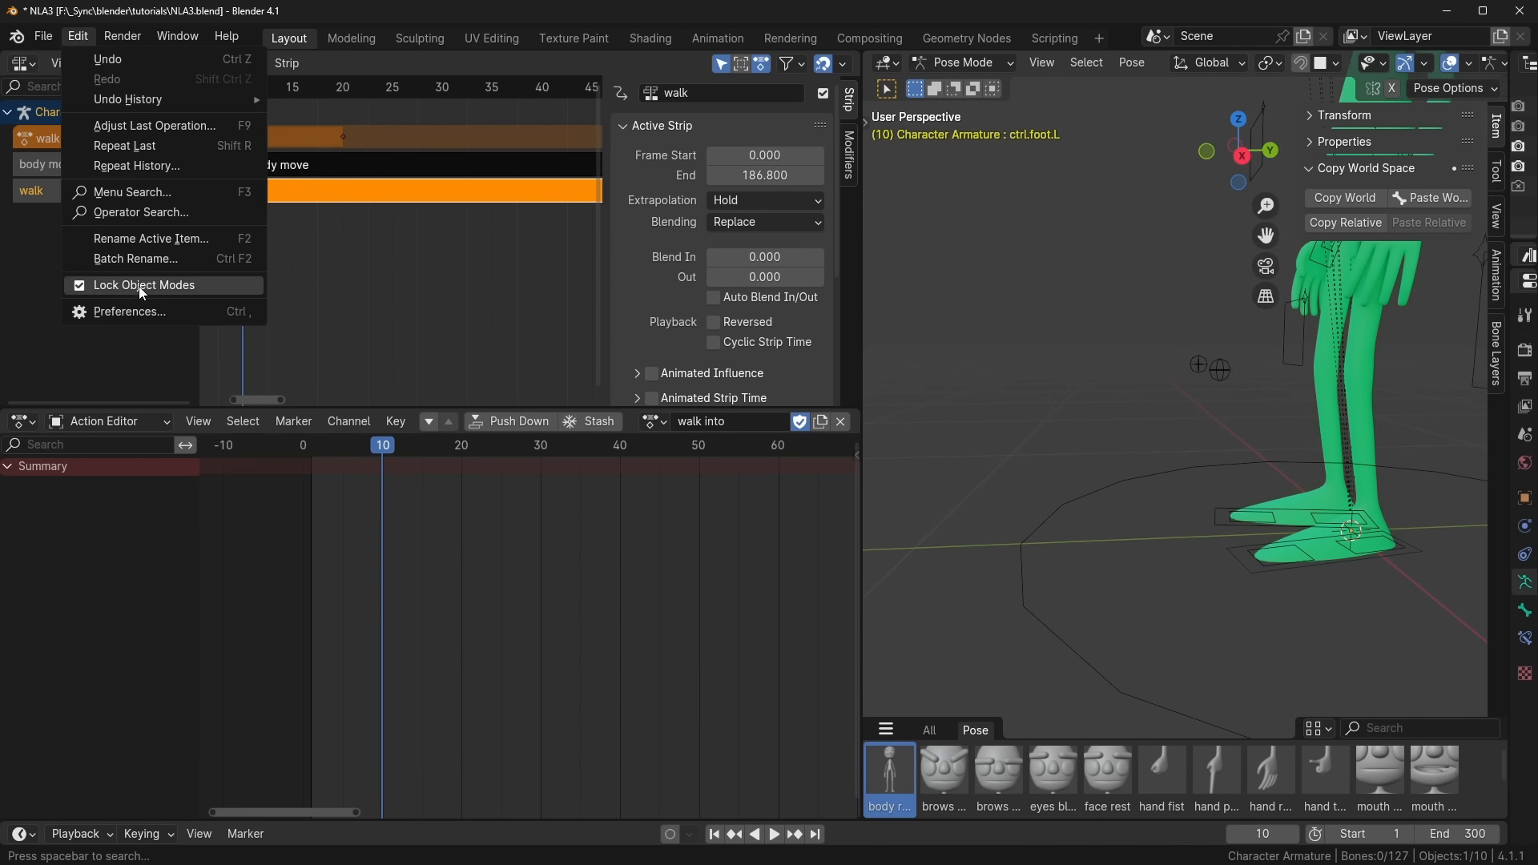
pyautogui.click(130, 311)
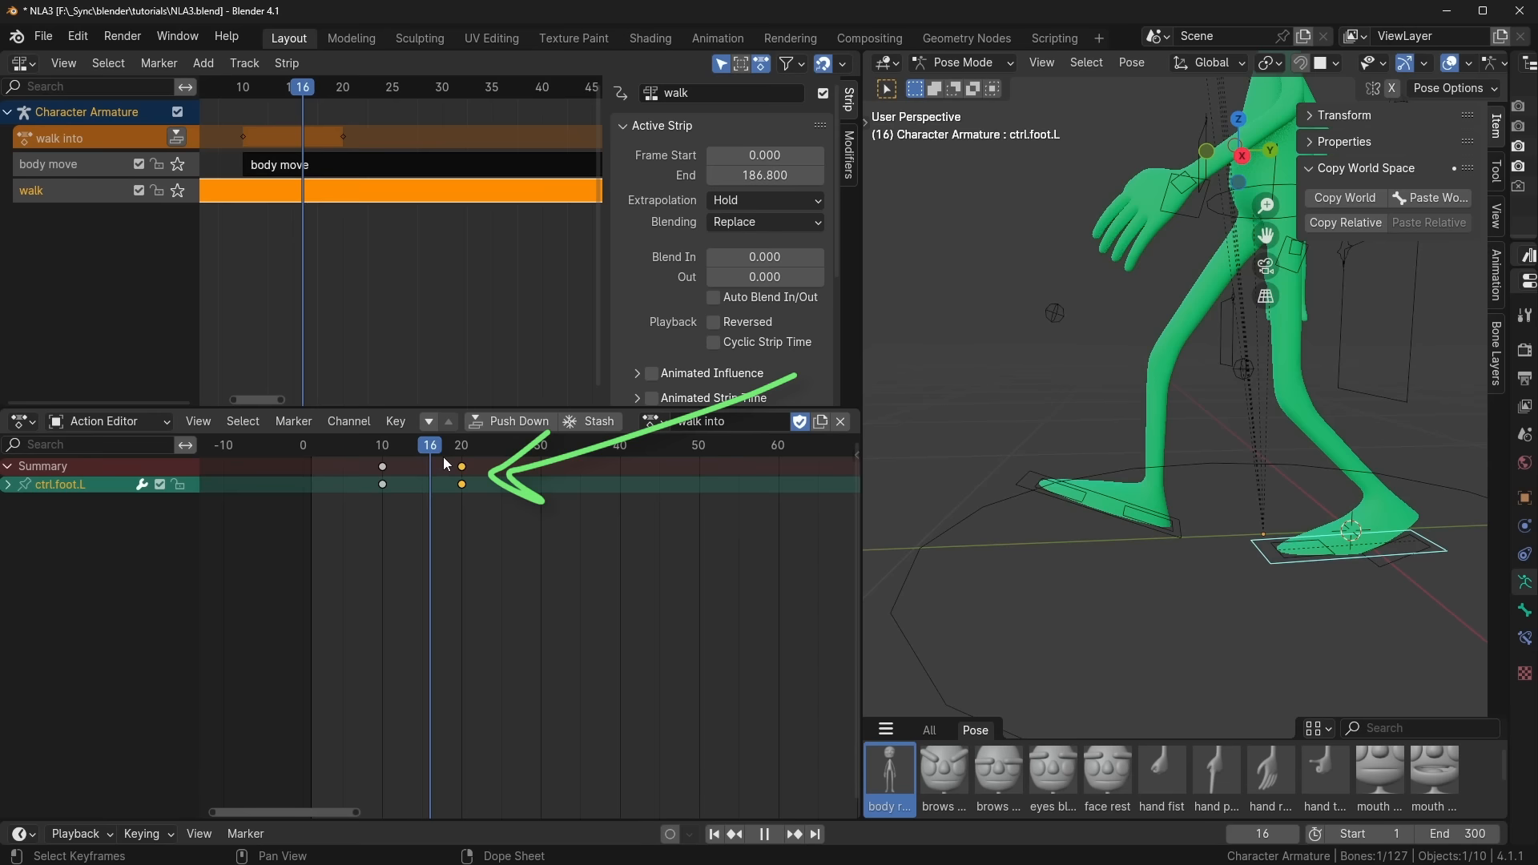
# Step: Copy the left foot control's world transform at frame 20, paste it at frame 10 and play the result
pyautogui.moveTo(443, 458); pyautogui.dragTo(464, 463)
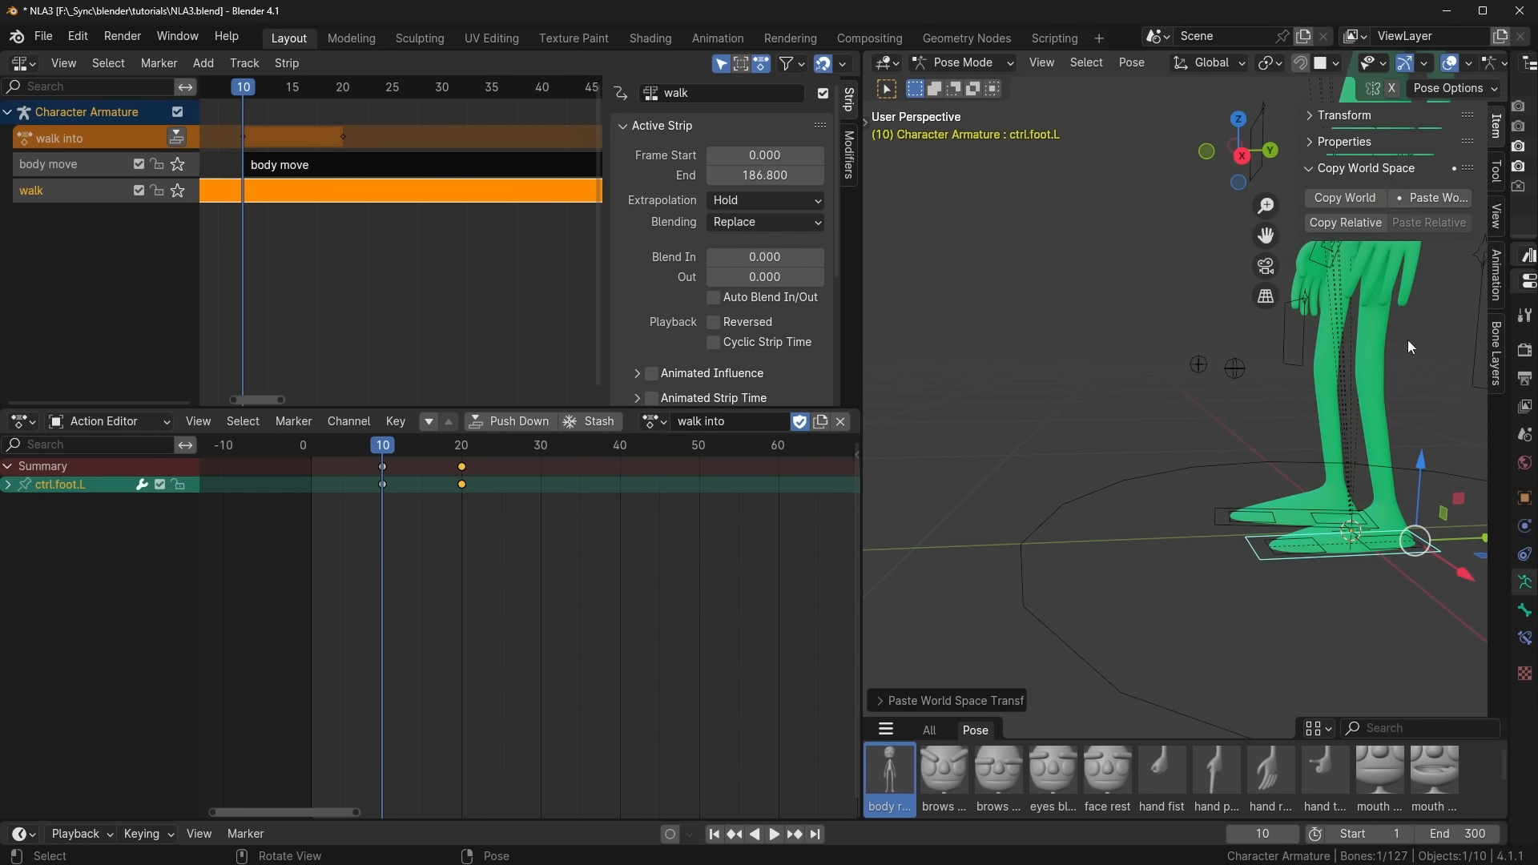
pyautogui.press('space')
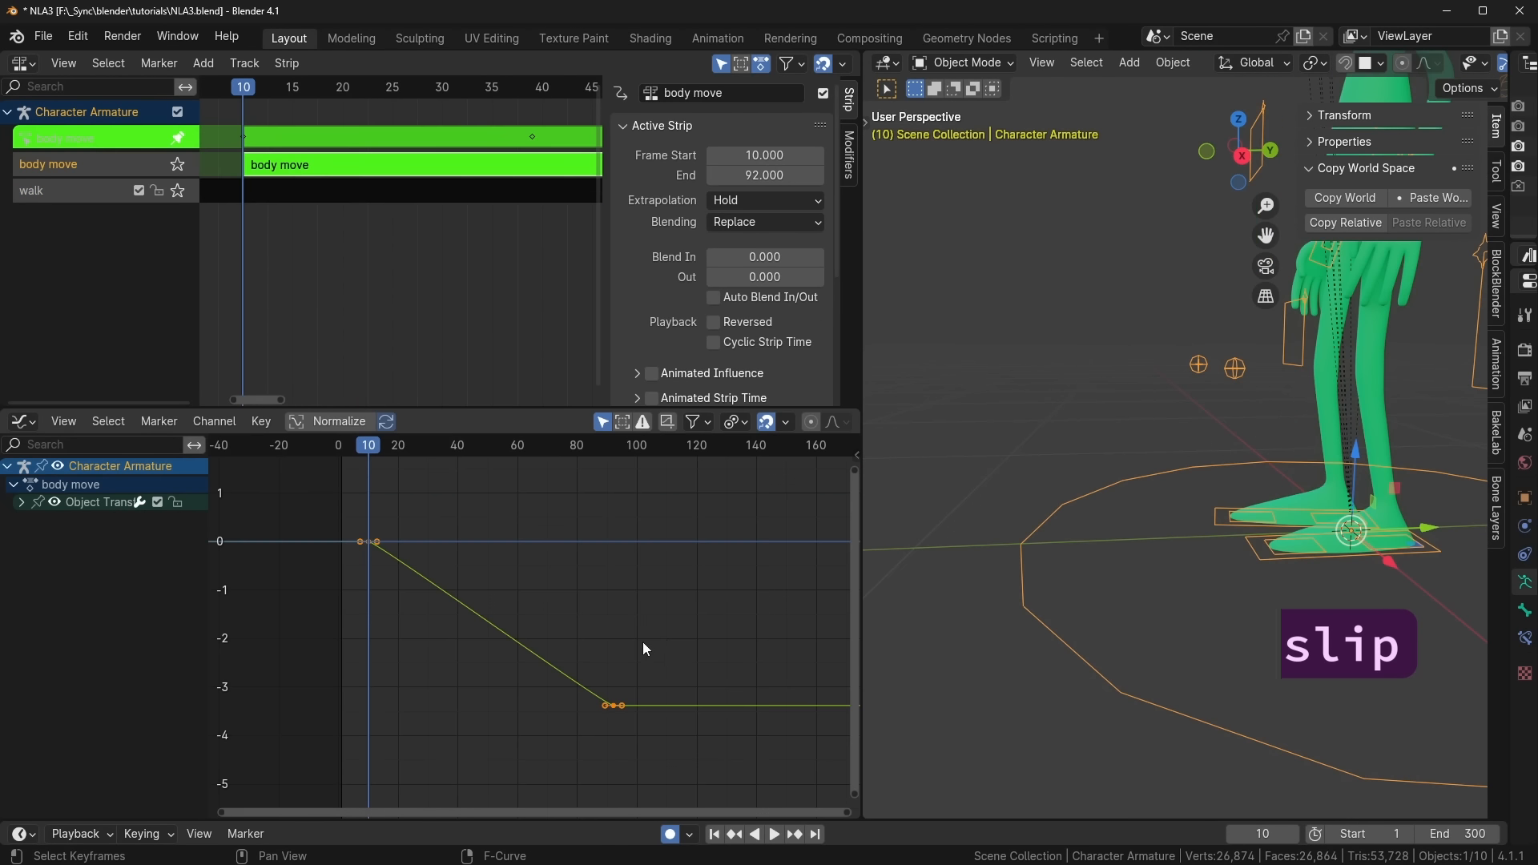
# Step: Try scaling the keyframe handles of the body move curve and open its interpolation options
pyautogui.press('s')
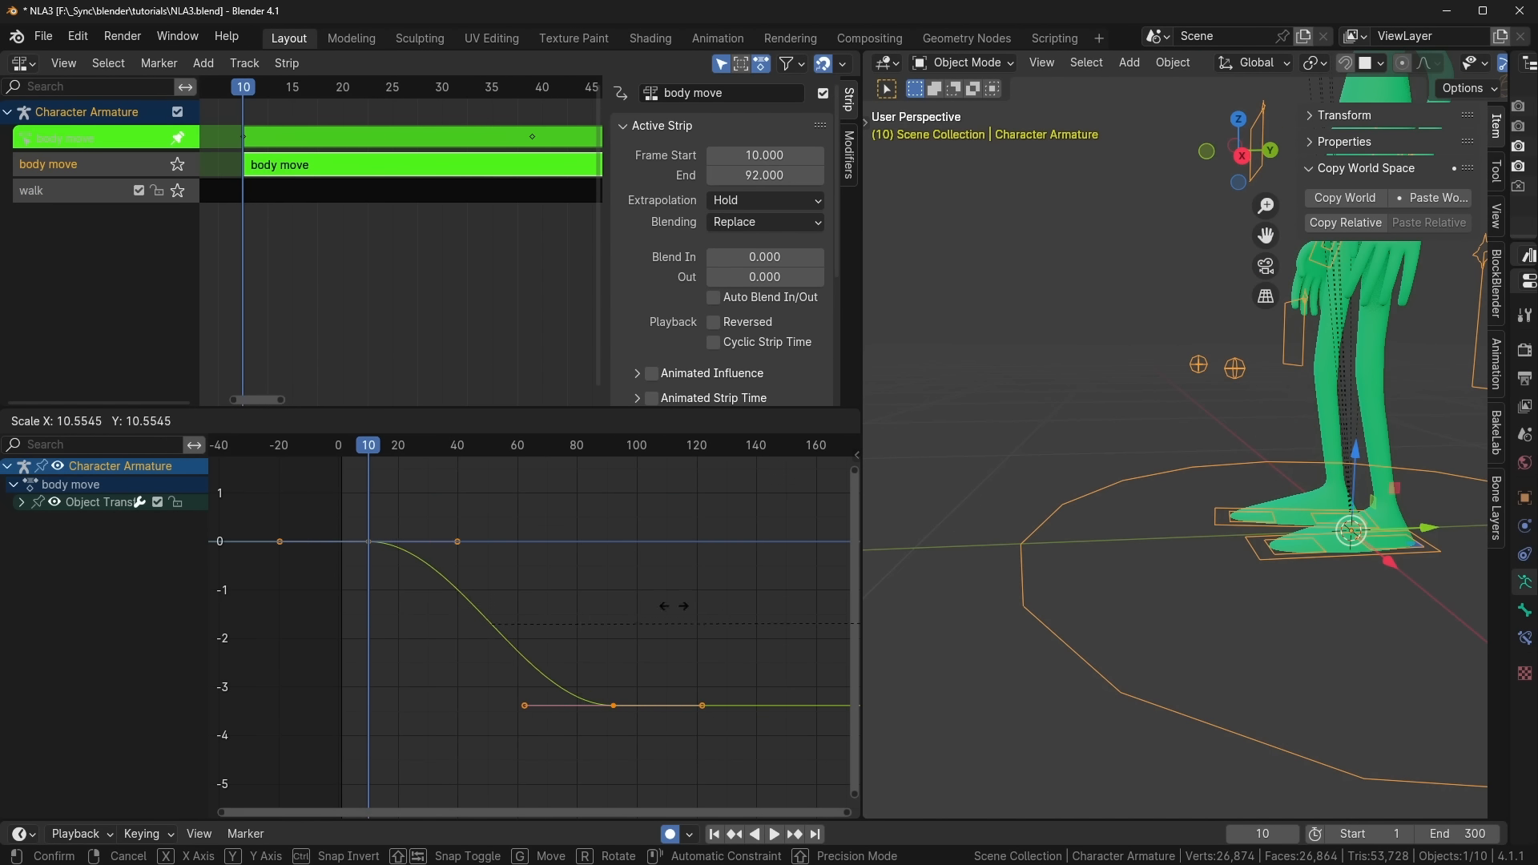
pyautogui.press('Escape')
pyautogui.press('t')
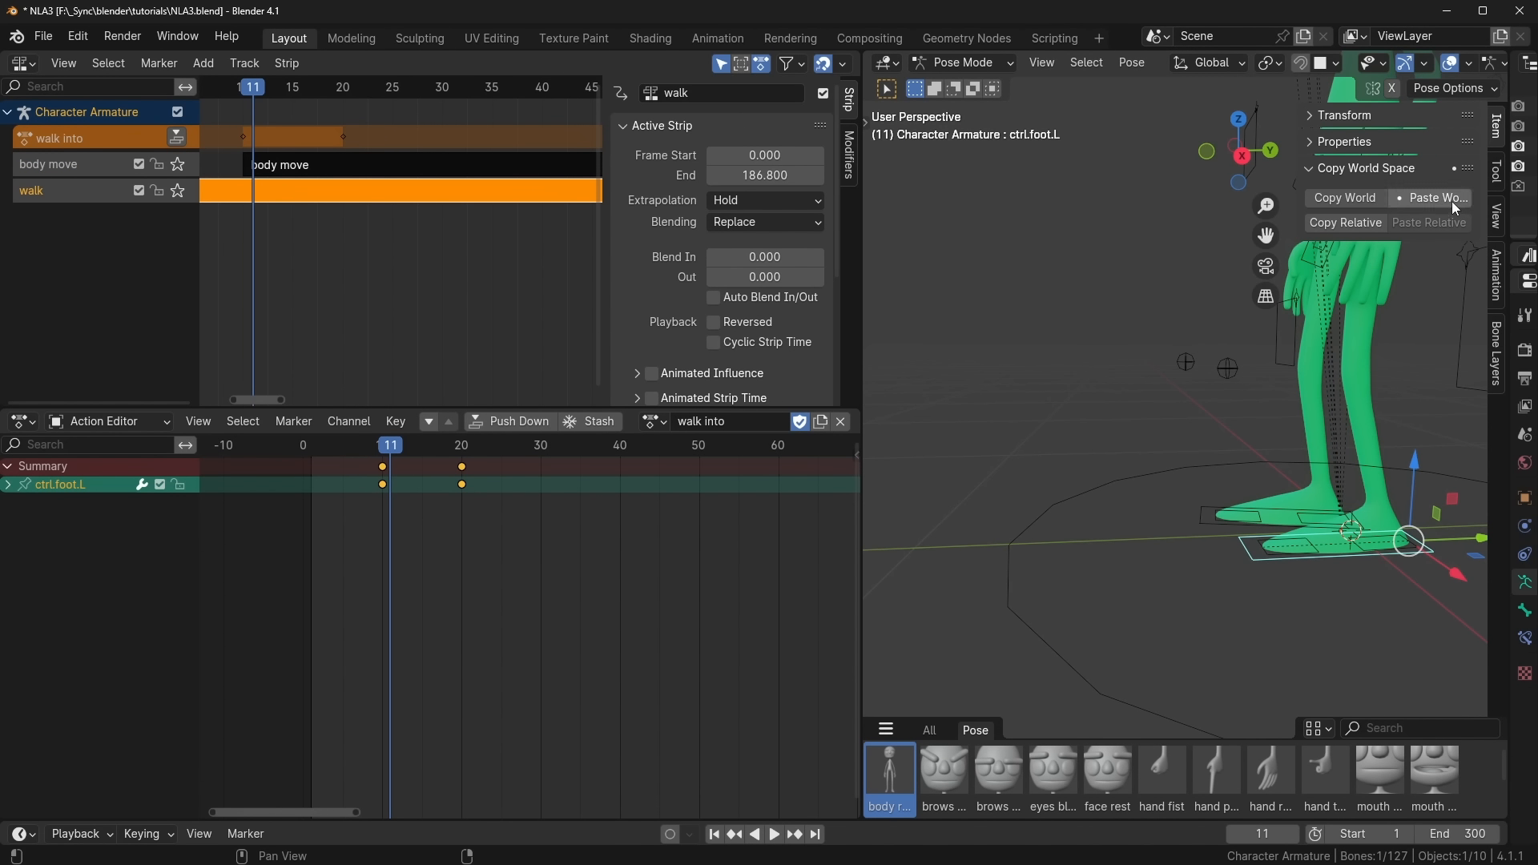
# Step: Paste the left foot control's copied world transform frame by frame from frame 11 through the frames before 20
pyautogui.click(1451, 200)
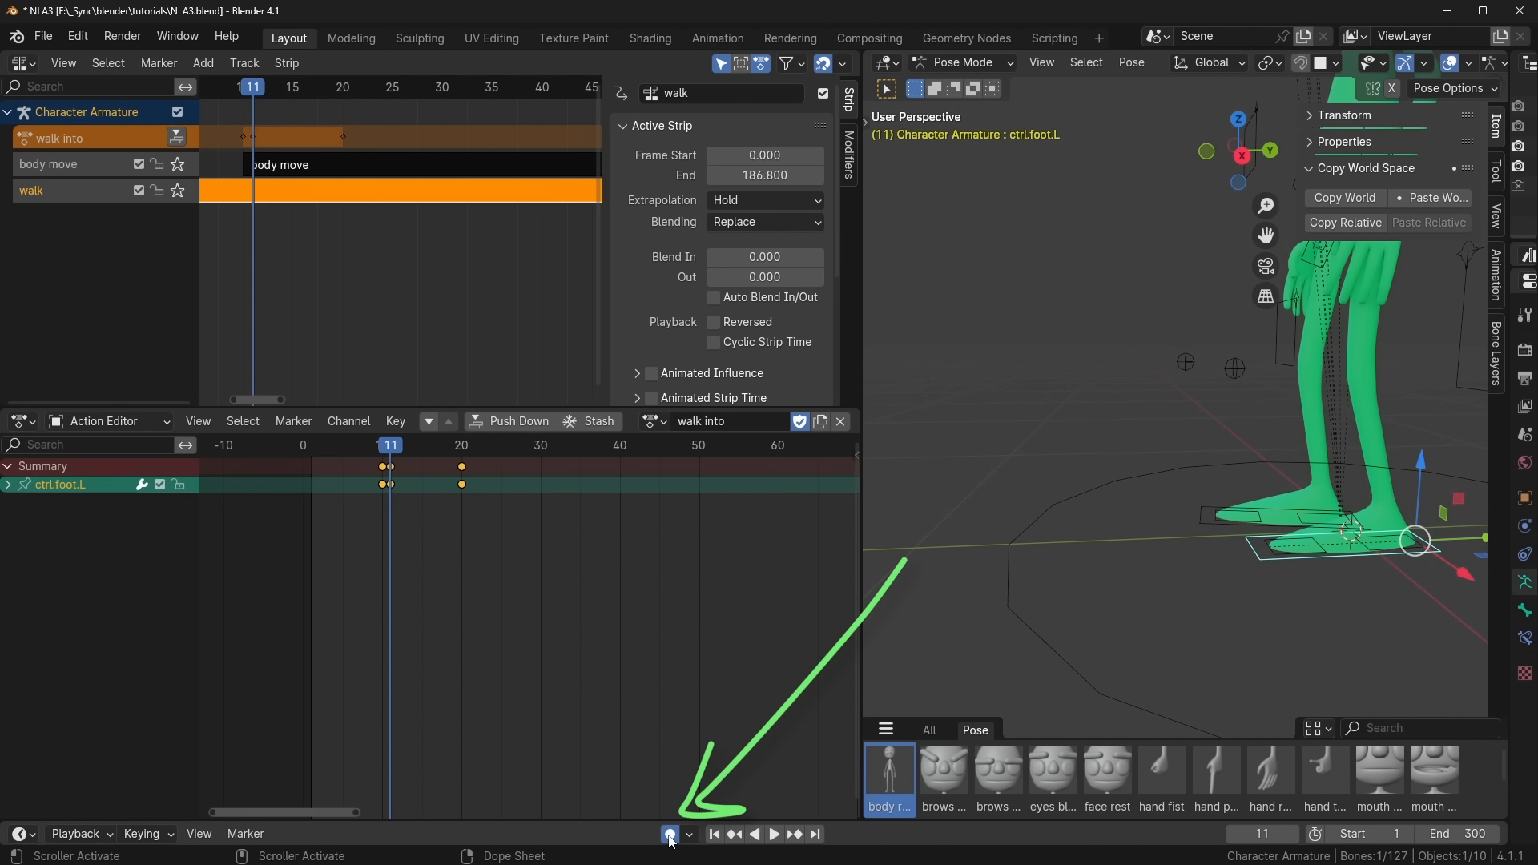
pyautogui.press('Right')
pyautogui.click(1427, 197)
pyautogui.press('Right')
pyautogui.click(1427, 197)
pyautogui.press('Right')
pyautogui.click(1427, 197)
pyautogui.press('Right')
pyautogui.click(1428, 197)
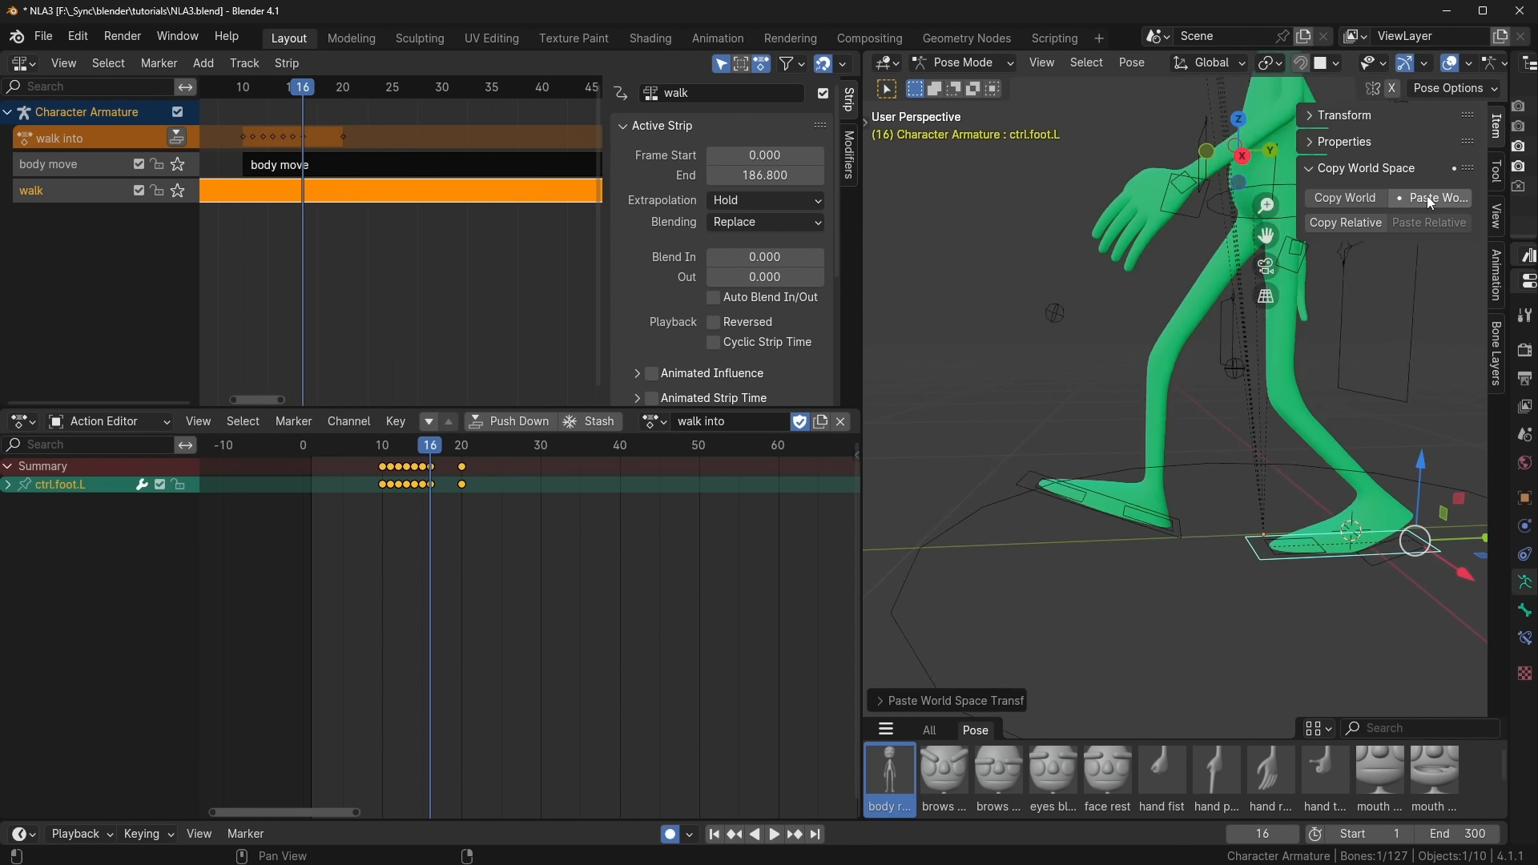
pyautogui.press('Right')
pyautogui.click(1427, 197)
# Step: Return to frame 10 and duplicate the rest pose keyframes back to frame 1 in the walk into action
pyautogui.press('Left')
pyautogui.press('Left')
pyautogui.press('Left')
pyautogui.press('Left')
pyautogui.press('Left')
pyautogui.press('Left')
pyautogui.press('Left')
pyautogui.press('Left')
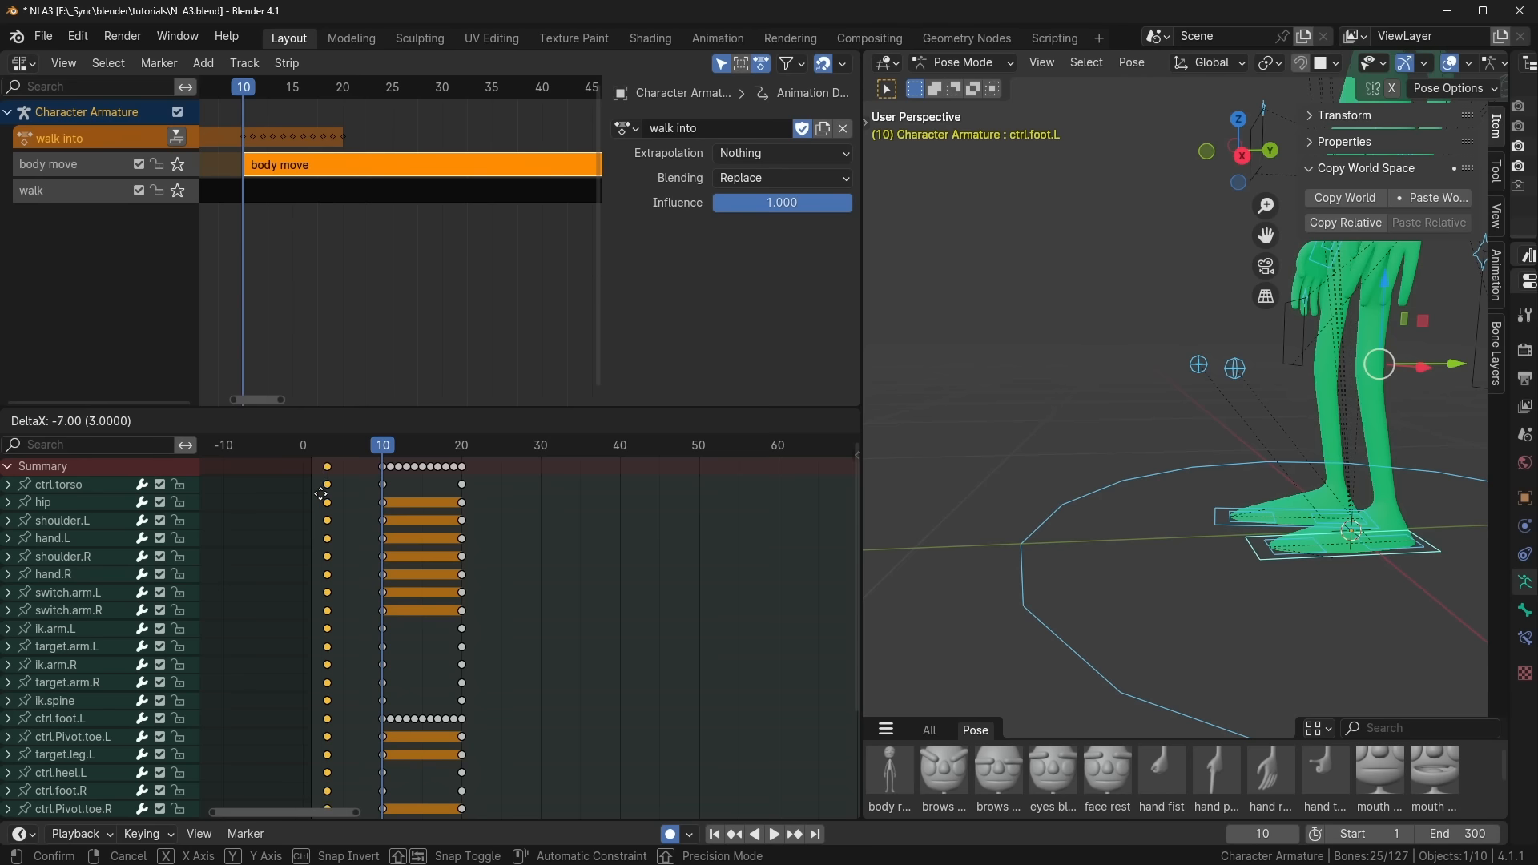
pyautogui.click(366, 446)
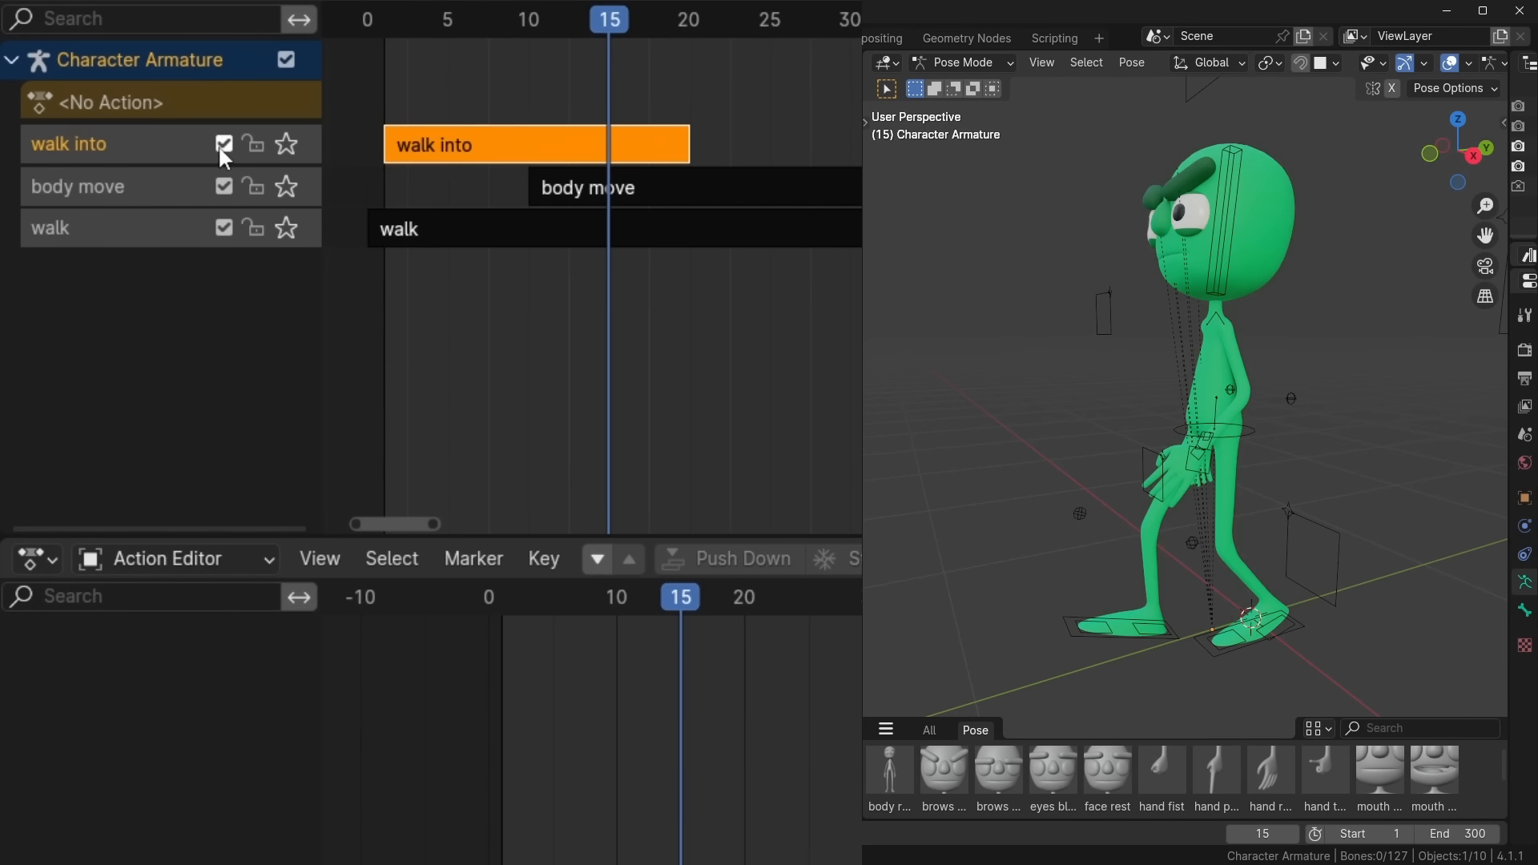
# Step: Copy the pose at frame 15 with the walk into track muted, and paste it into the walk into strip's action
pyautogui.click(223, 144)
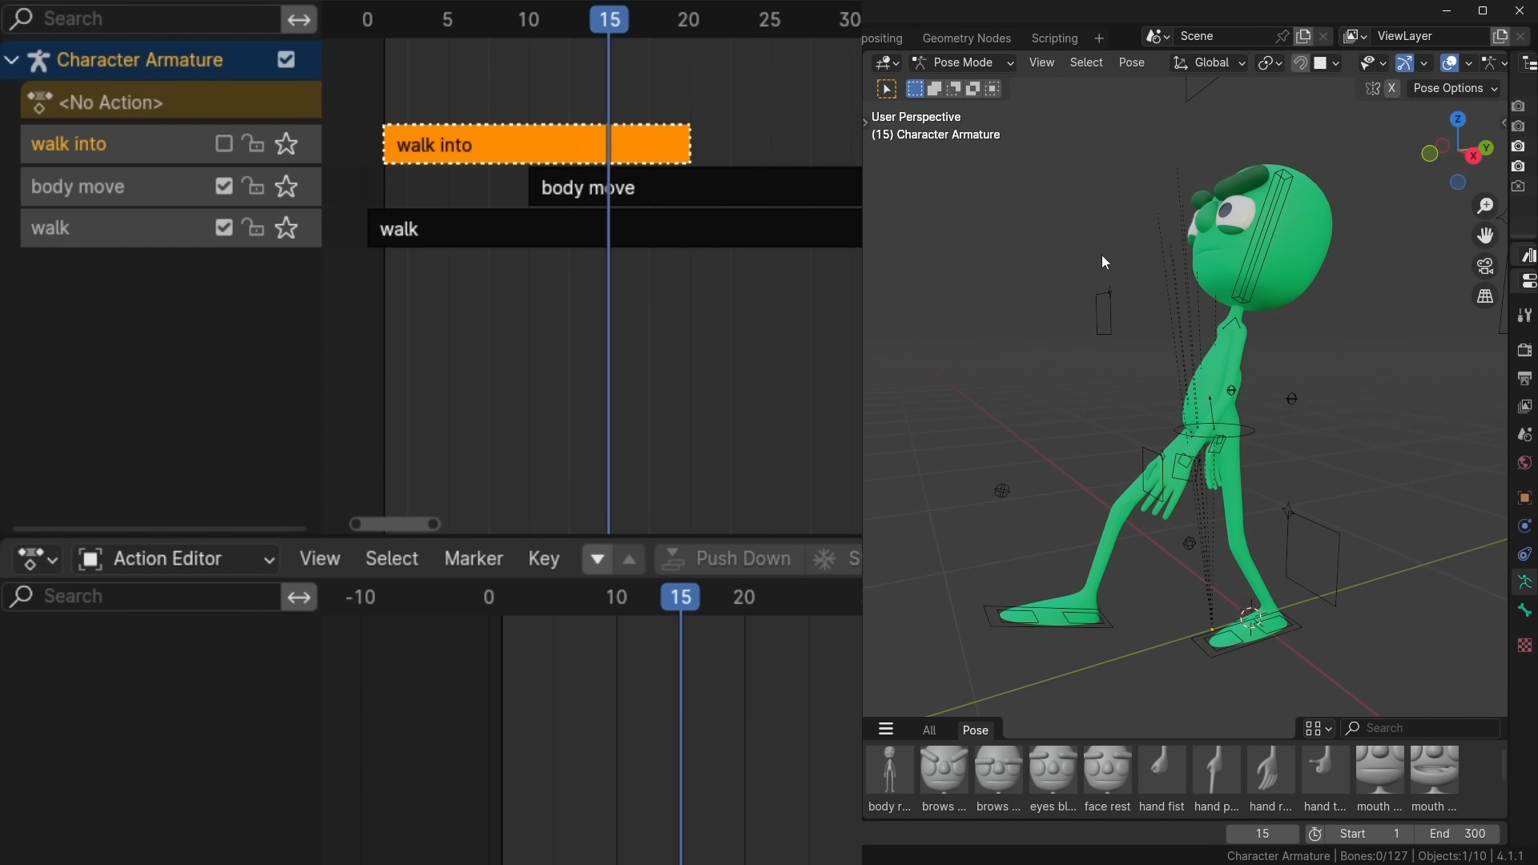
pyautogui.hotkey('ctrl', 'c')
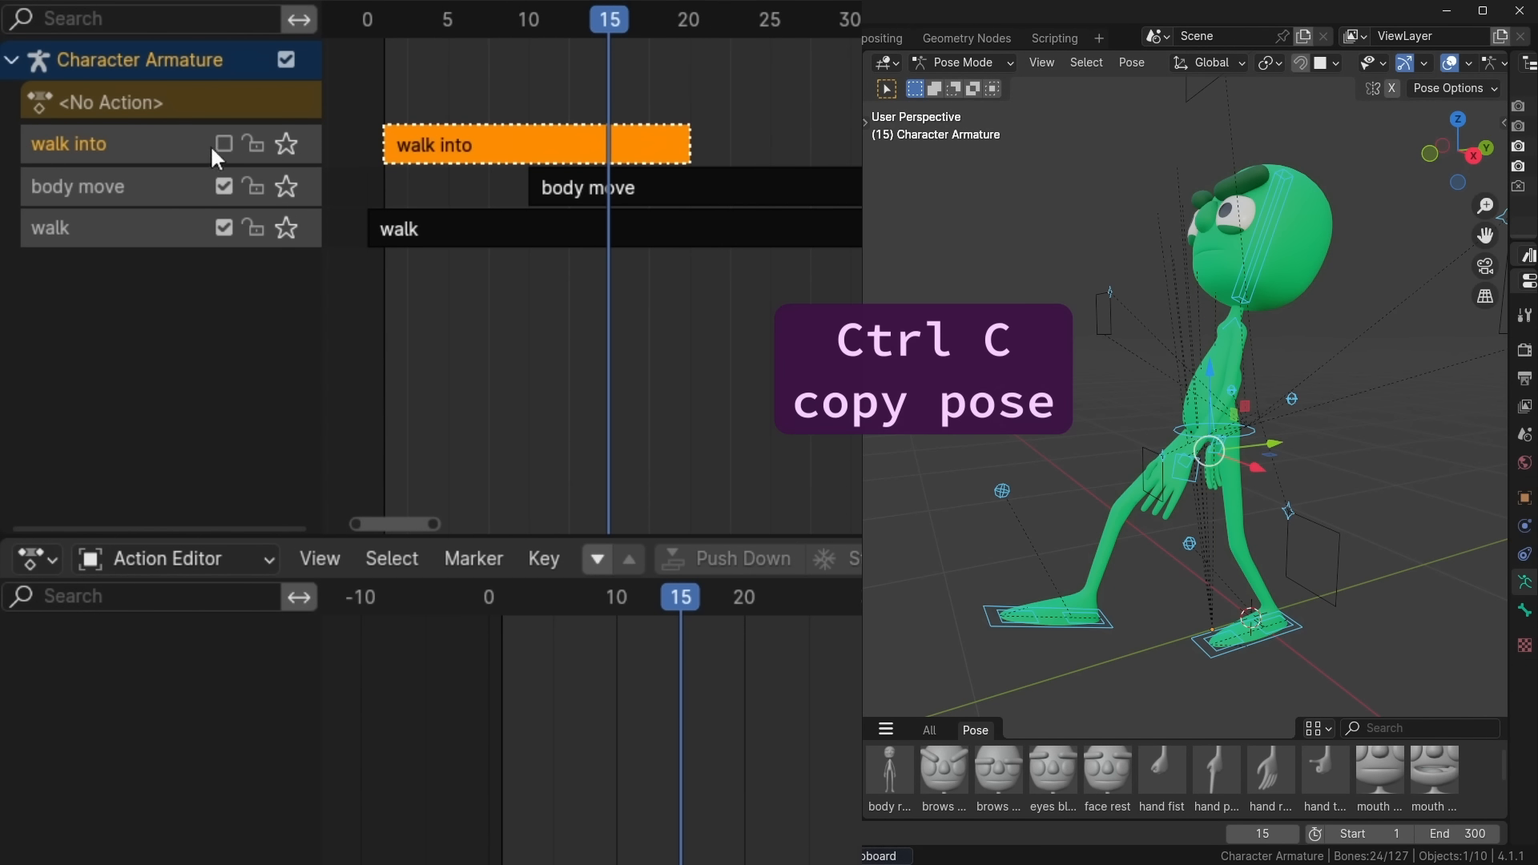
pyautogui.press('Tab')
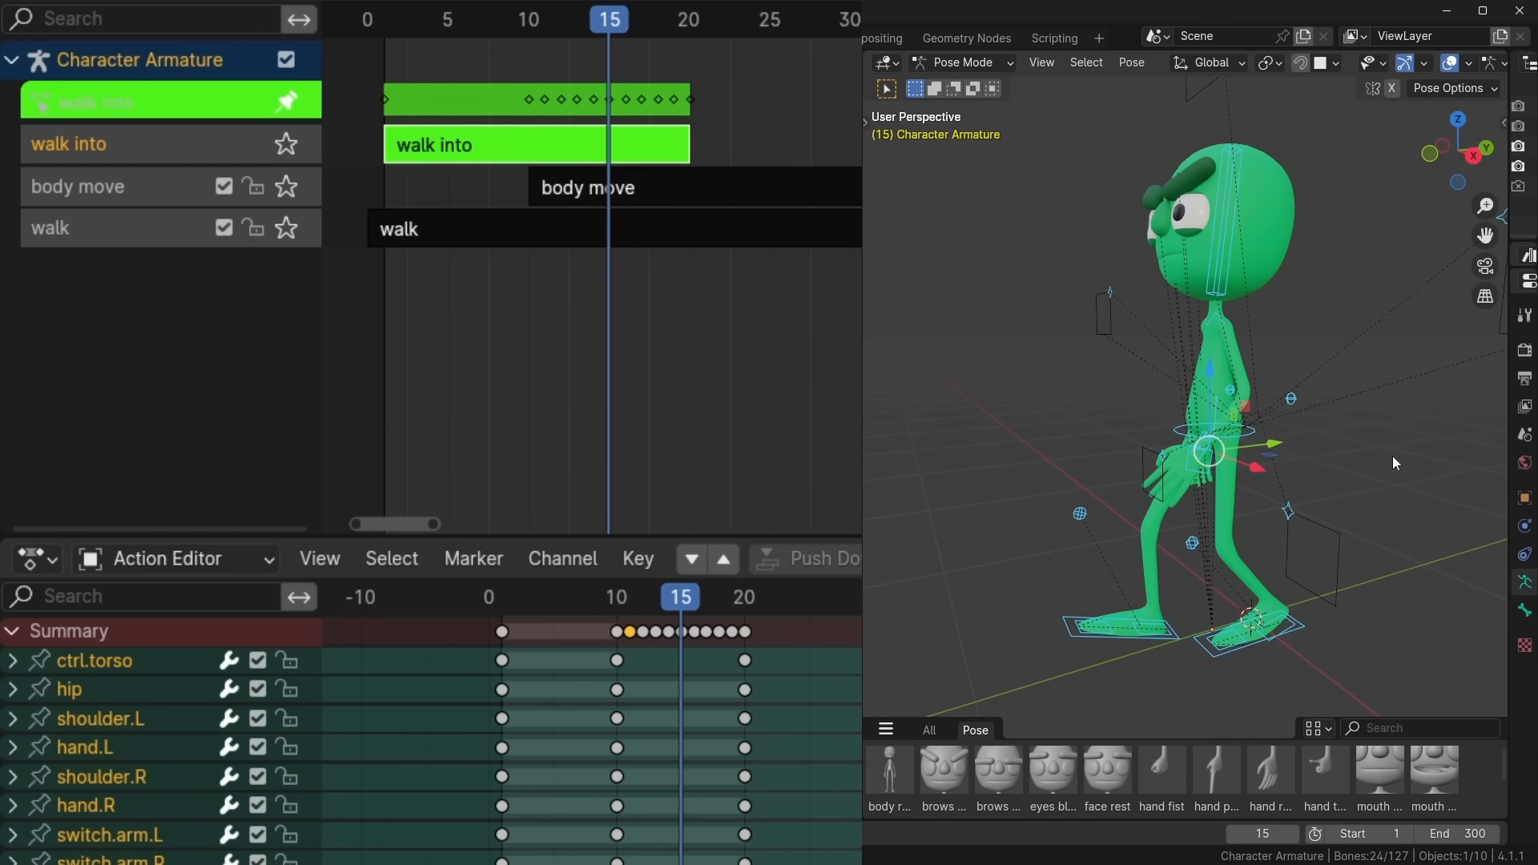
pyautogui.hotkey('ctrl', 'v')
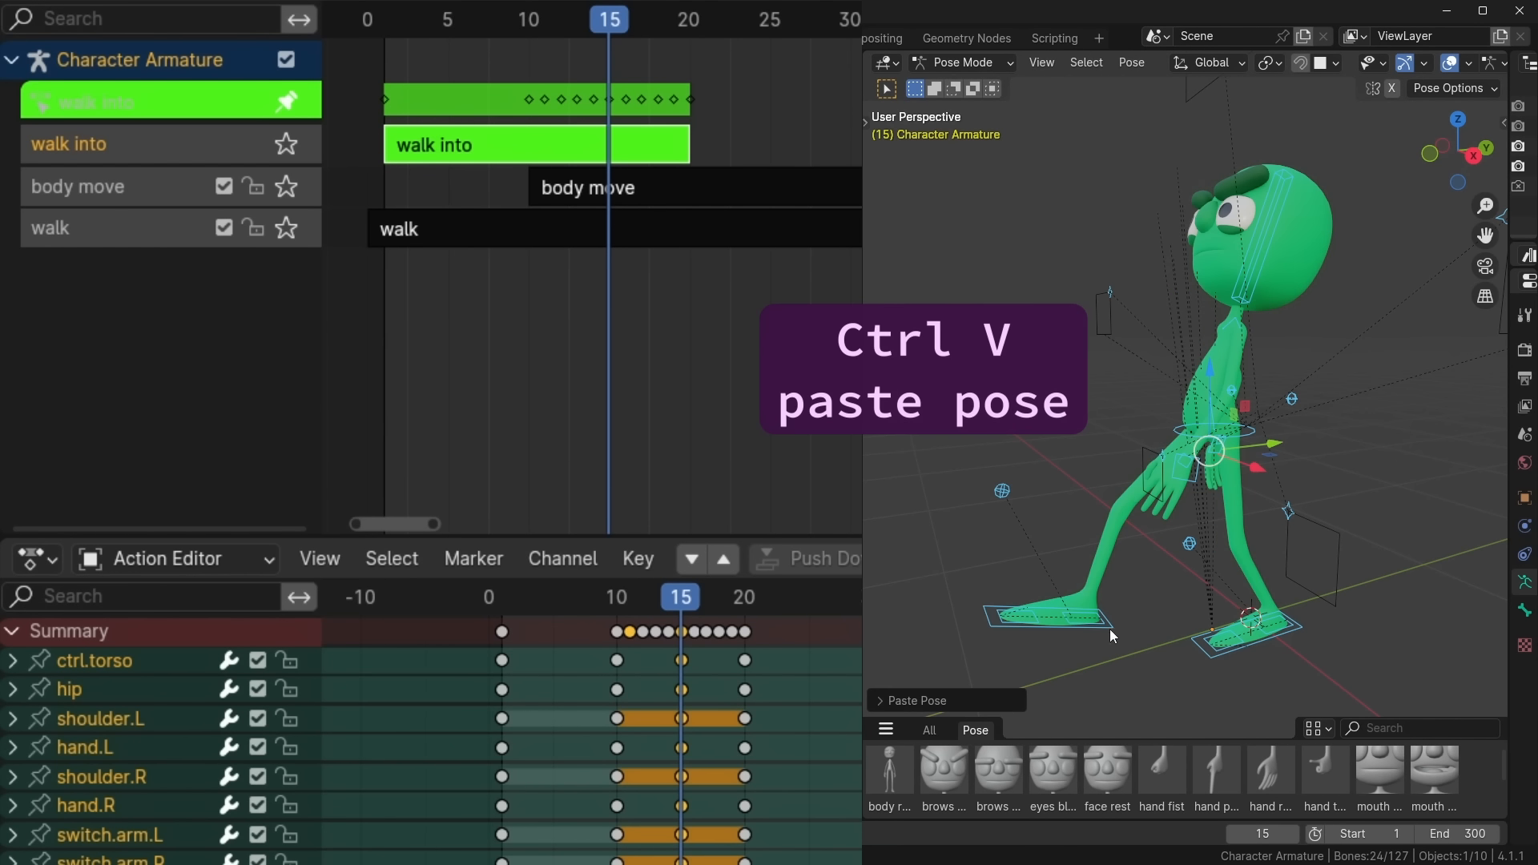
pyautogui.hotkey('ctrl', 'space')
pyautogui.press('space')
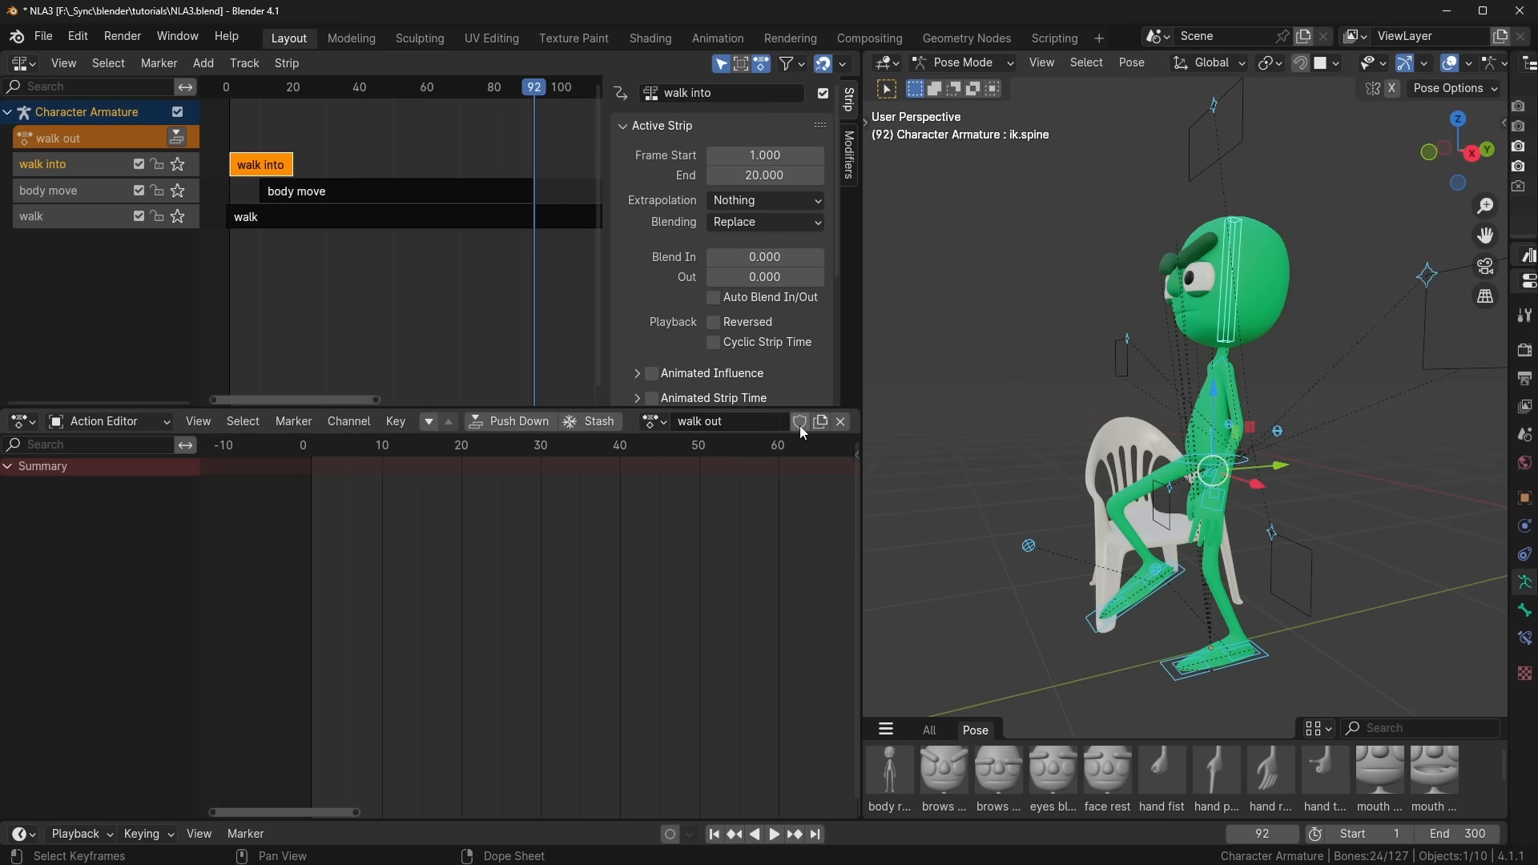
# Step: Protect the walk out action with a fake user and key the character's pose at frames 85 and 95
pyautogui.click(799, 424)
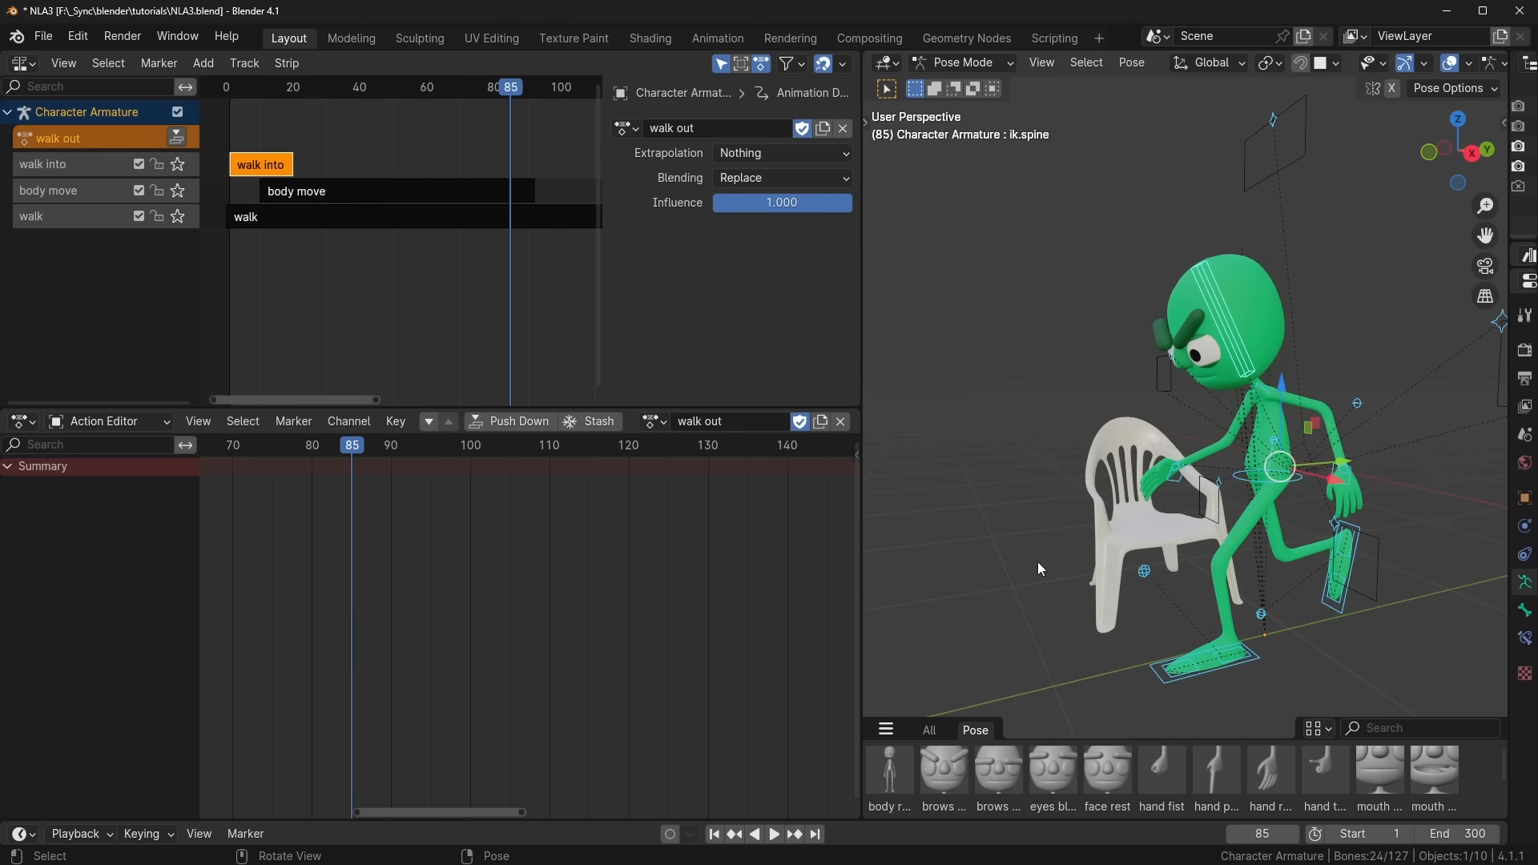
pyautogui.press('space')
pyautogui.press('i')
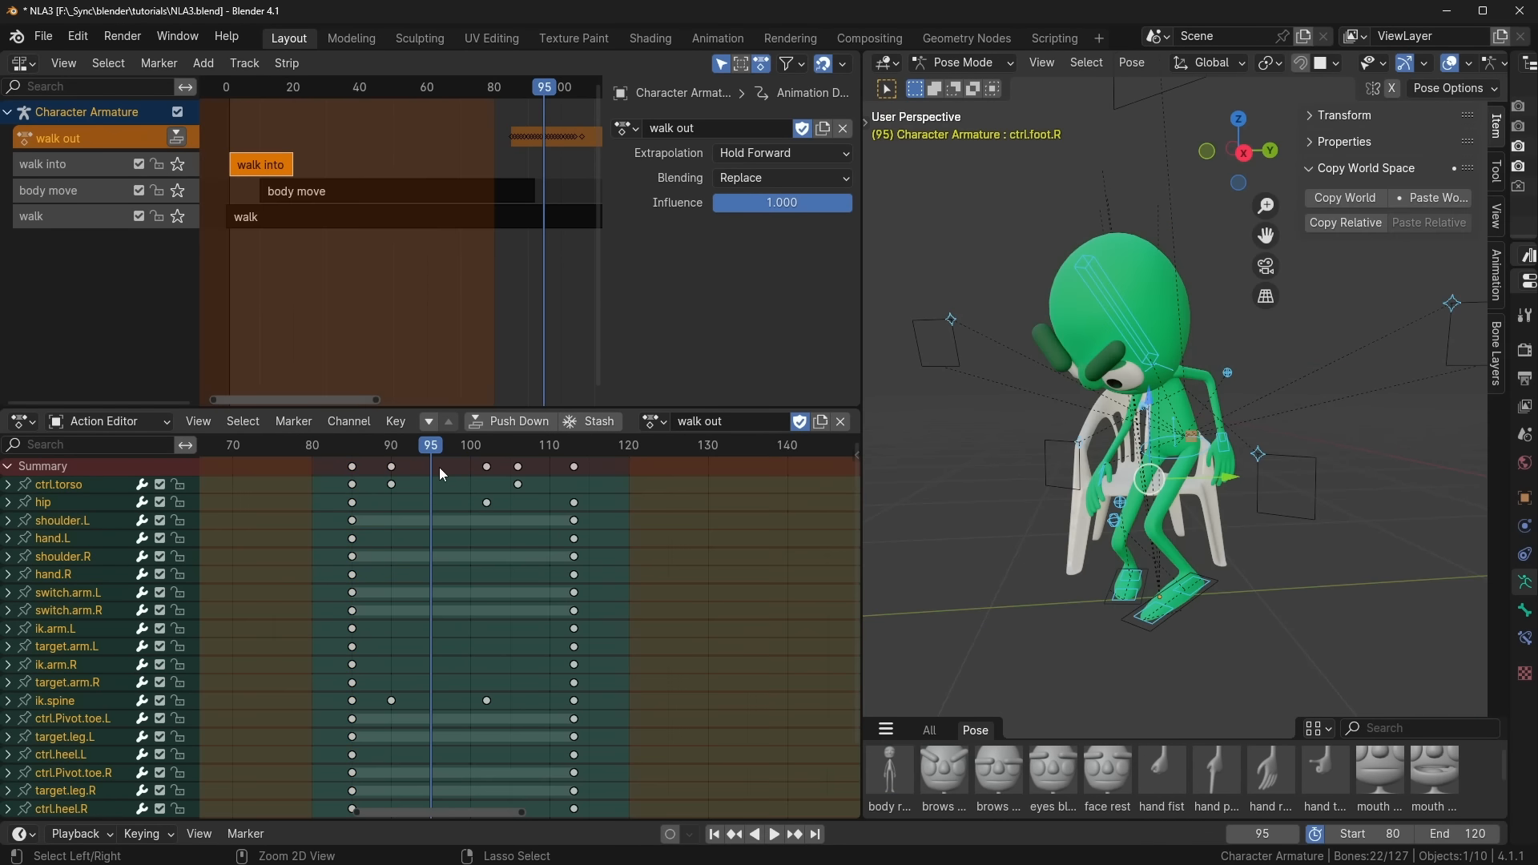
pyautogui.press('i')
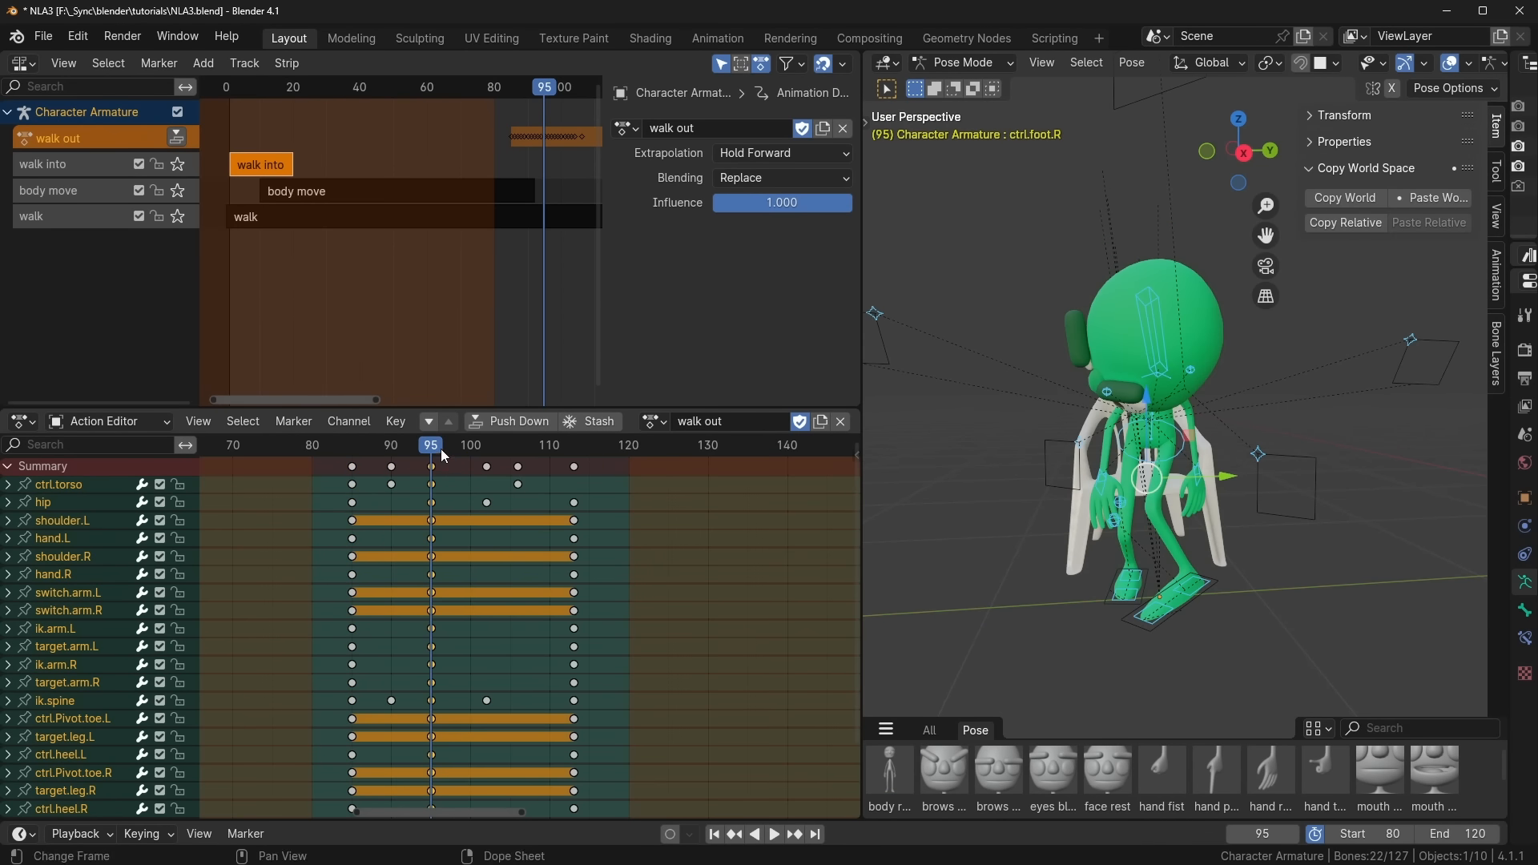
pyautogui.press('space')
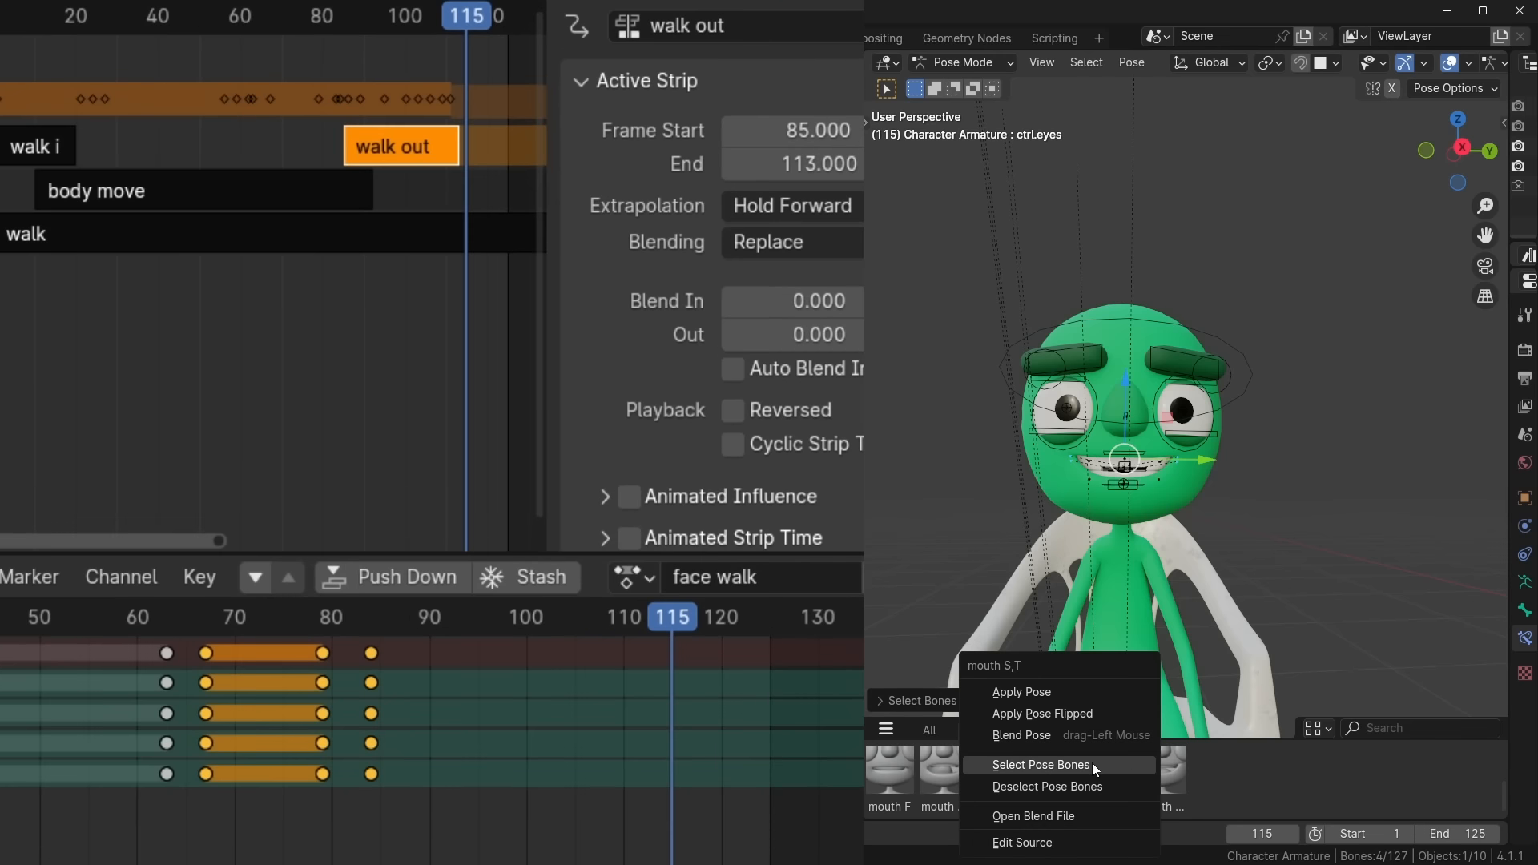
# Step: Select the bones of the mouth S,T pose and move the selected keyframes in the face walk action
pyautogui.click(1093, 763)
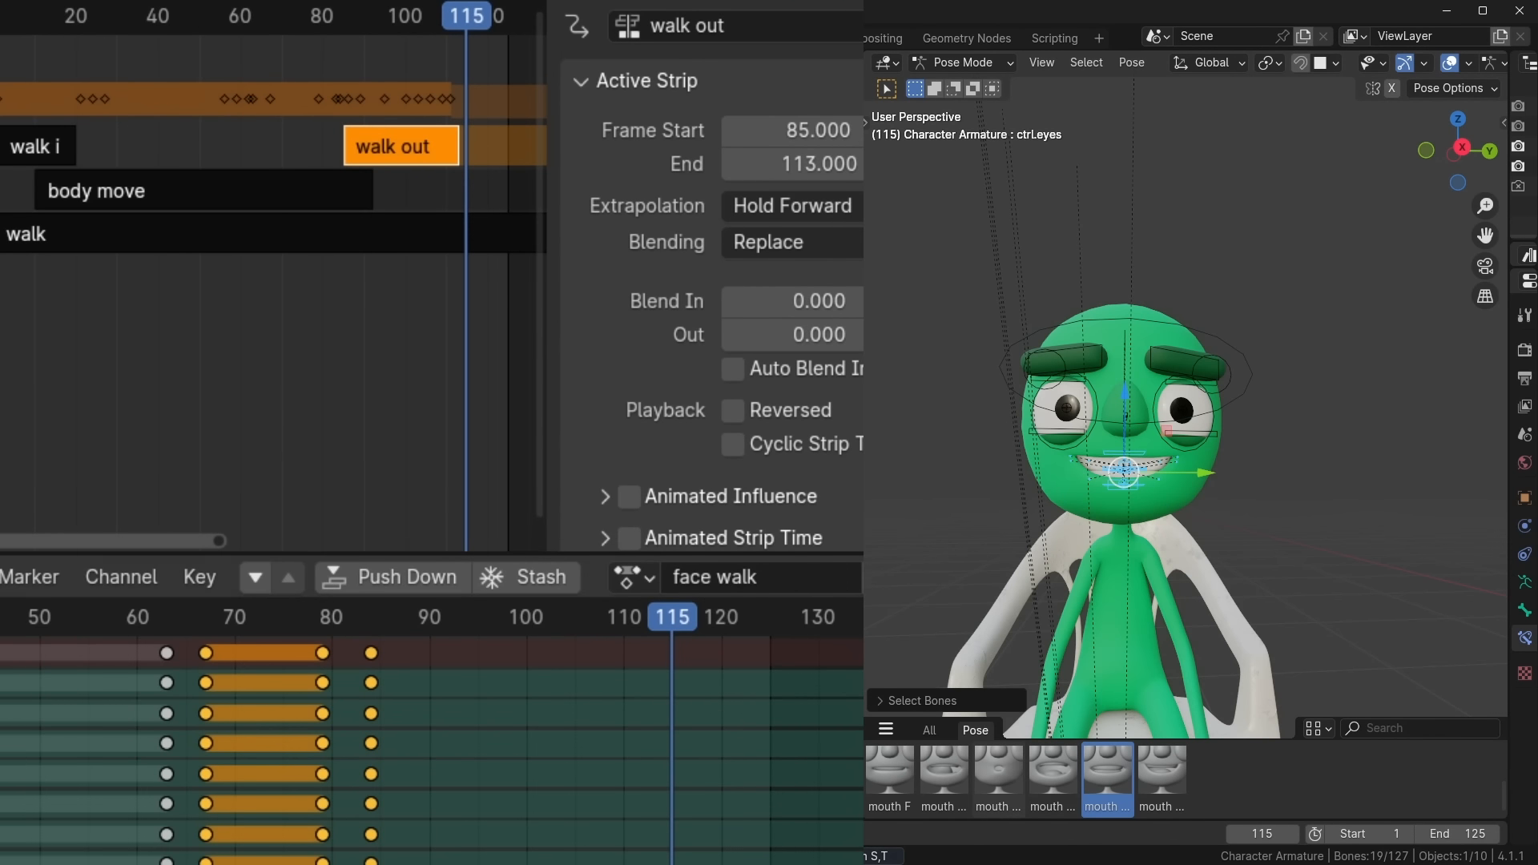
pyautogui.press('g')
pyautogui.click(672, 798)
pyautogui.moveTo(638, 621); pyautogui.dragTo(547, 675)
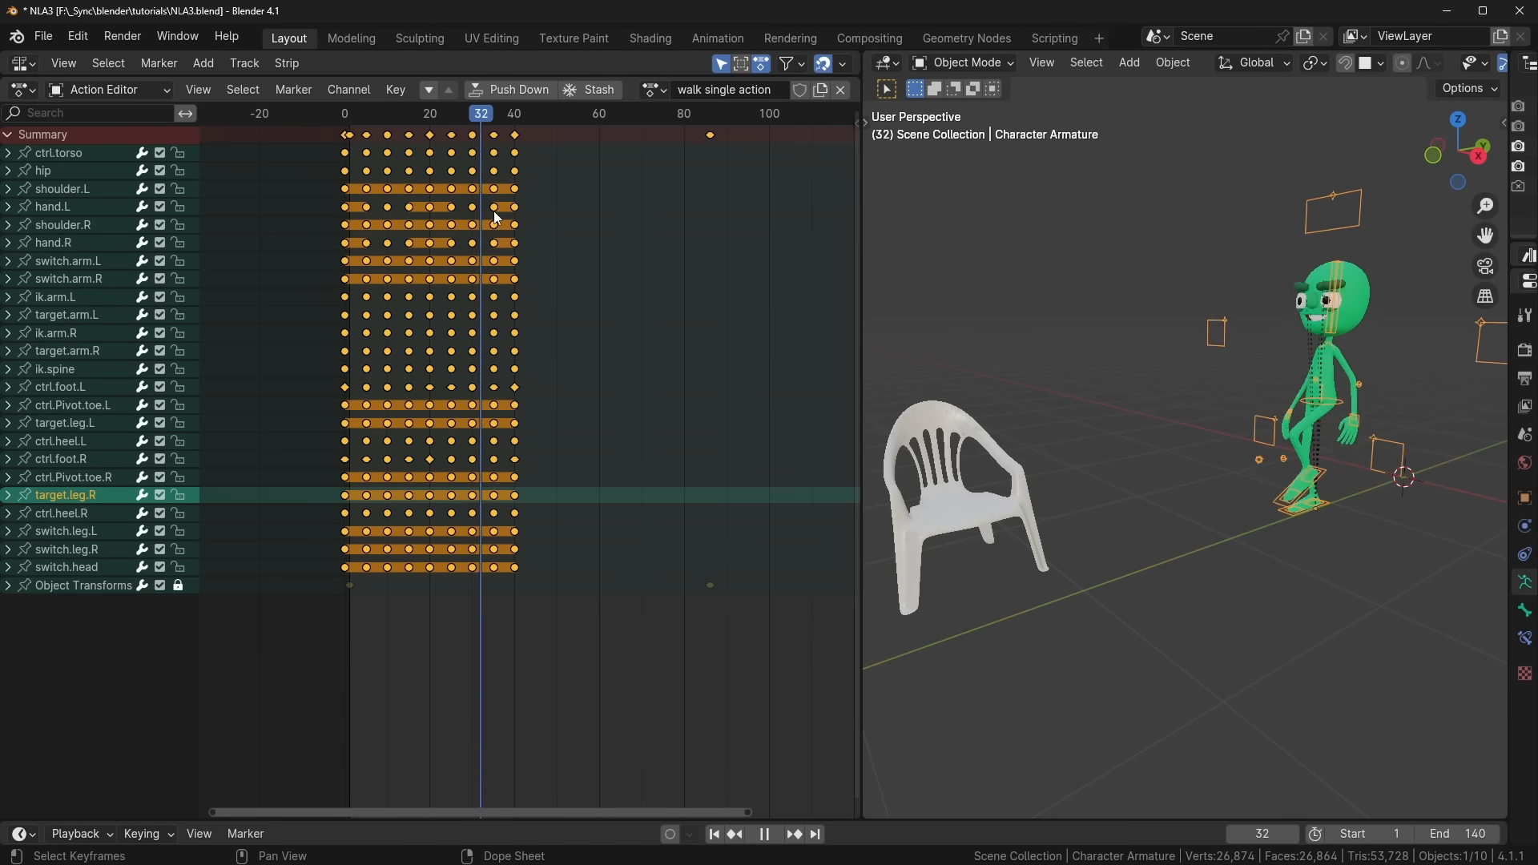
# Step: Repeat the walk cycle by pasting its keyframes up to frame 120 in walk single action, and delete the bone keyframes after frame 85
pyautogui.hotkey('ctrl', 'v')
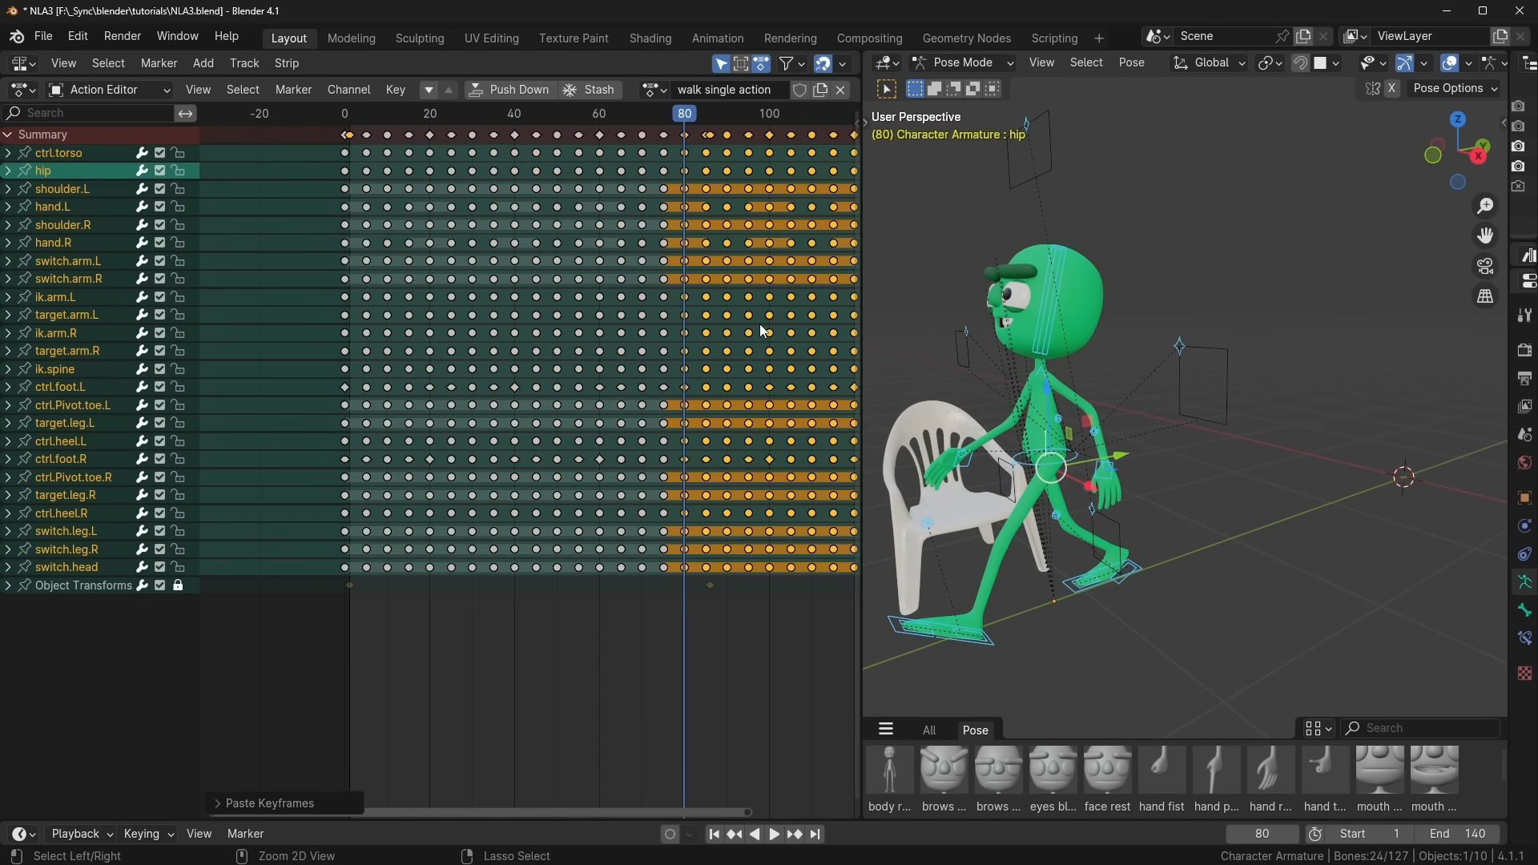
pyautogui.moveTo(762, 329); pyautogui.dragTo(718, 272, button='middle')
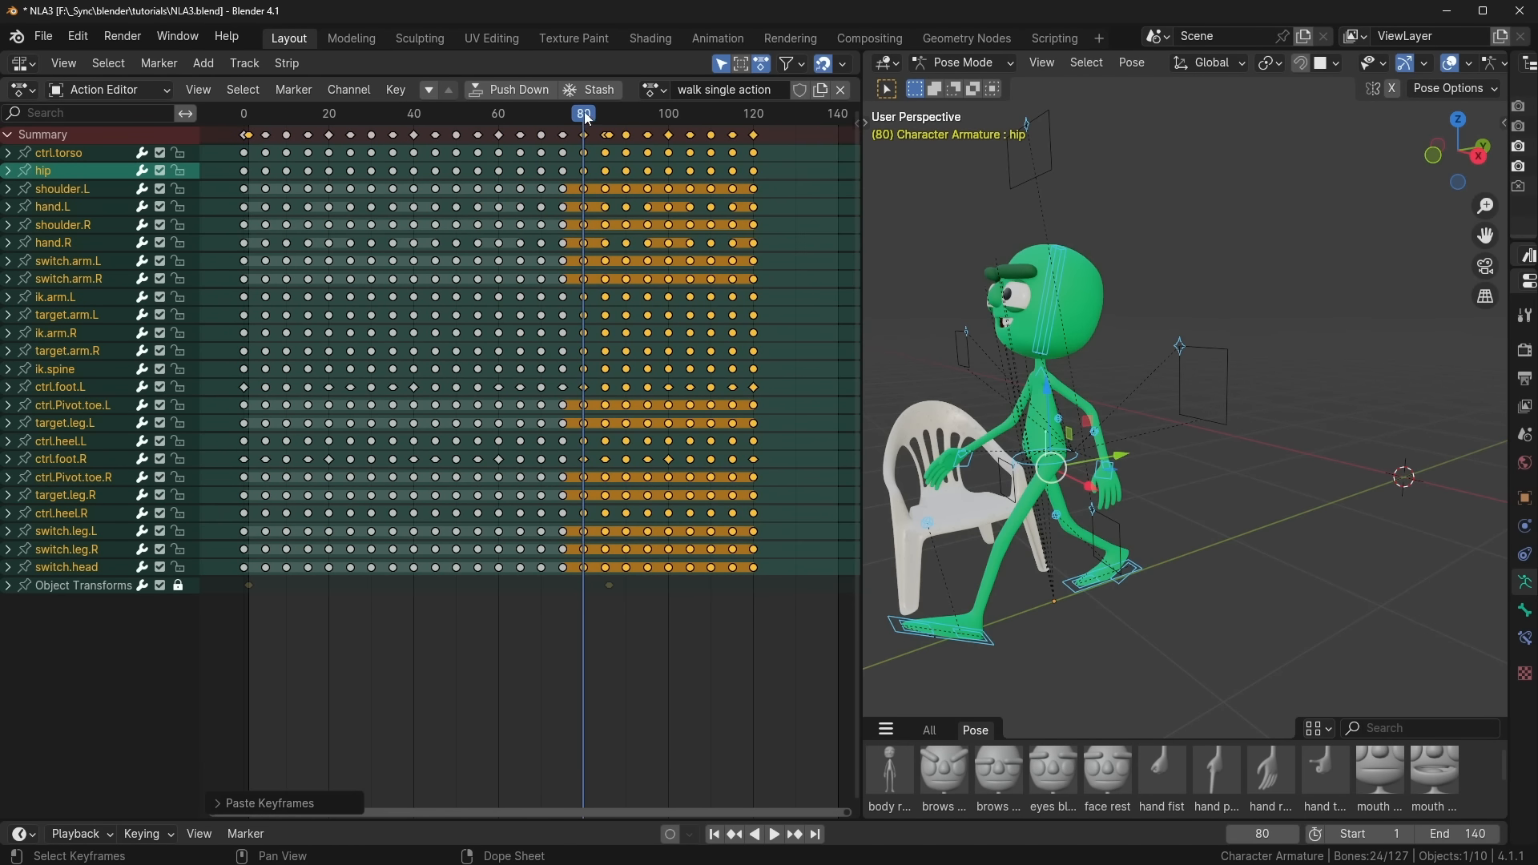
pyautogui.moveTo(585, 116); pyautogui.dragTo(606, 116)
pyautogui.moveTo(789, 132); pyautogui.dragTo(610, 600)
pyautogui.press('Delete')
pyautogui.scroll(2, 509, 214)
pyautogui.press('space')
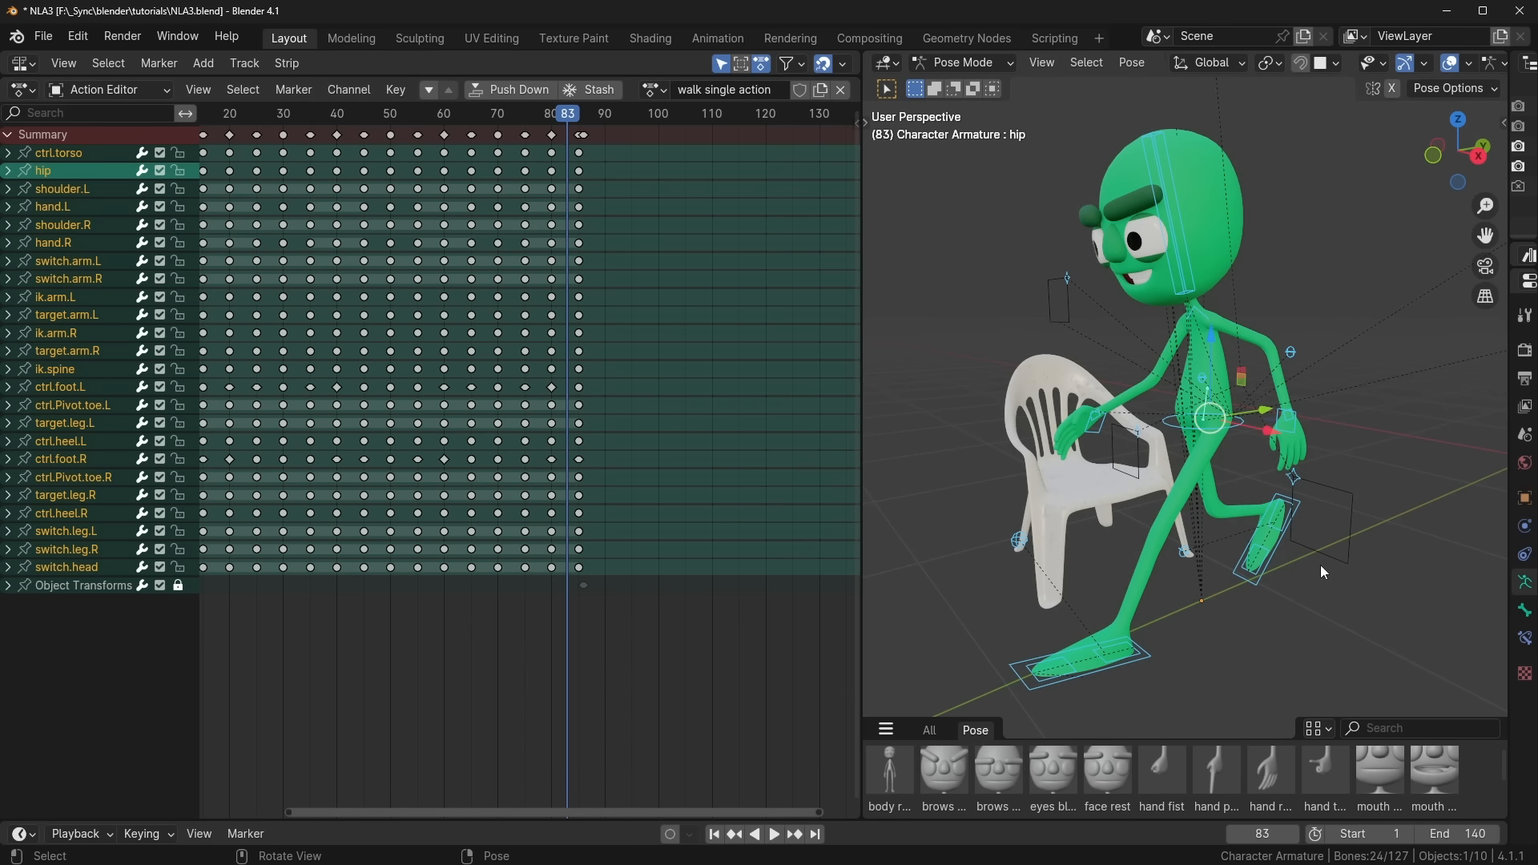
# Step: Select all bones to show their keyframes and review the transition from walking to sitting around frame 80
pyautogui.click(580, 137)
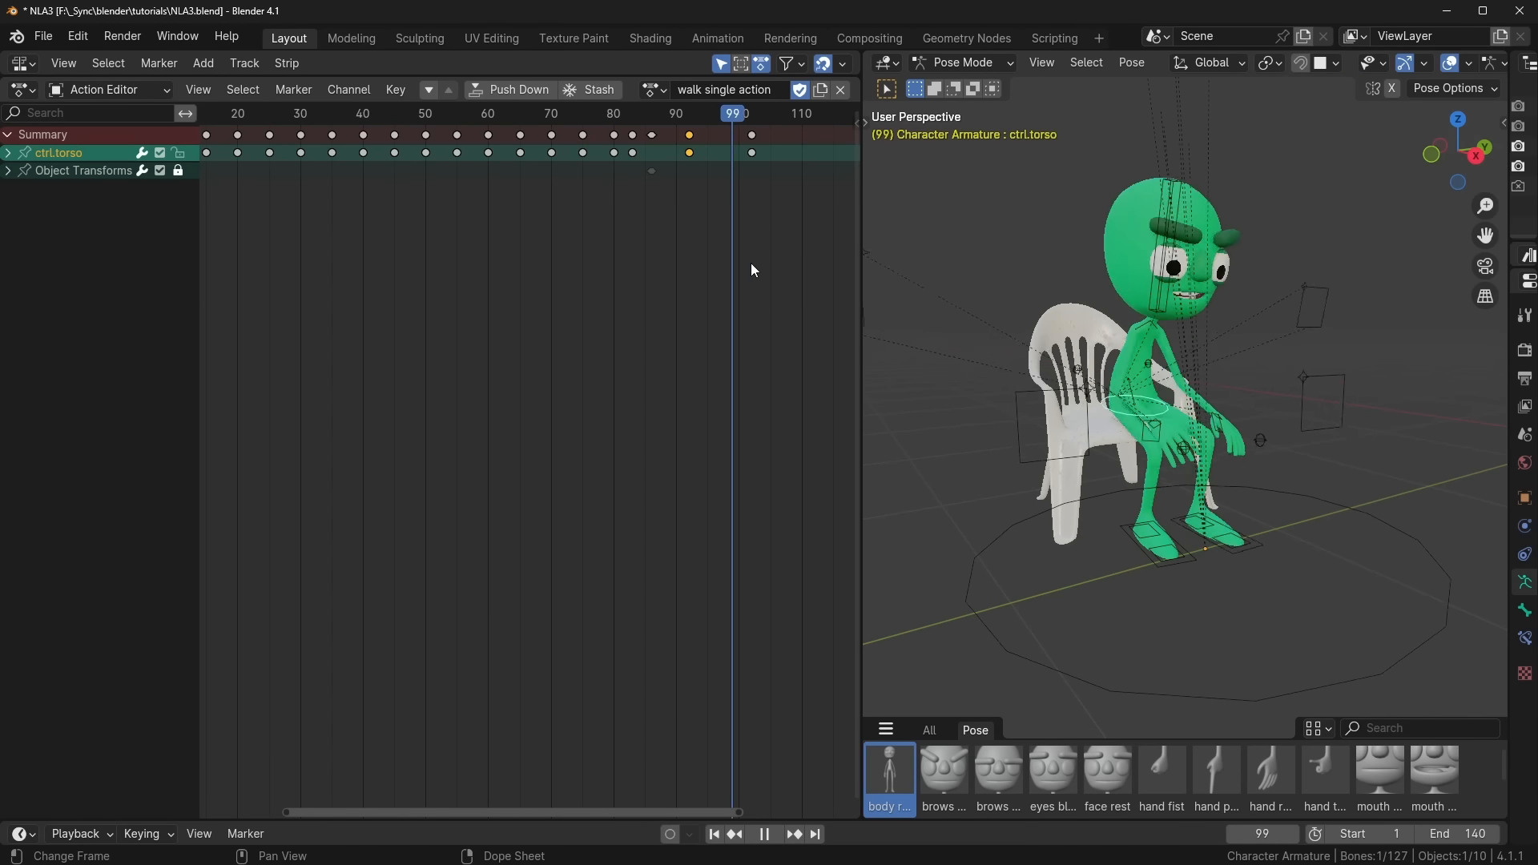
pyautogui.click(602, 269)
pyautogui.press('a')
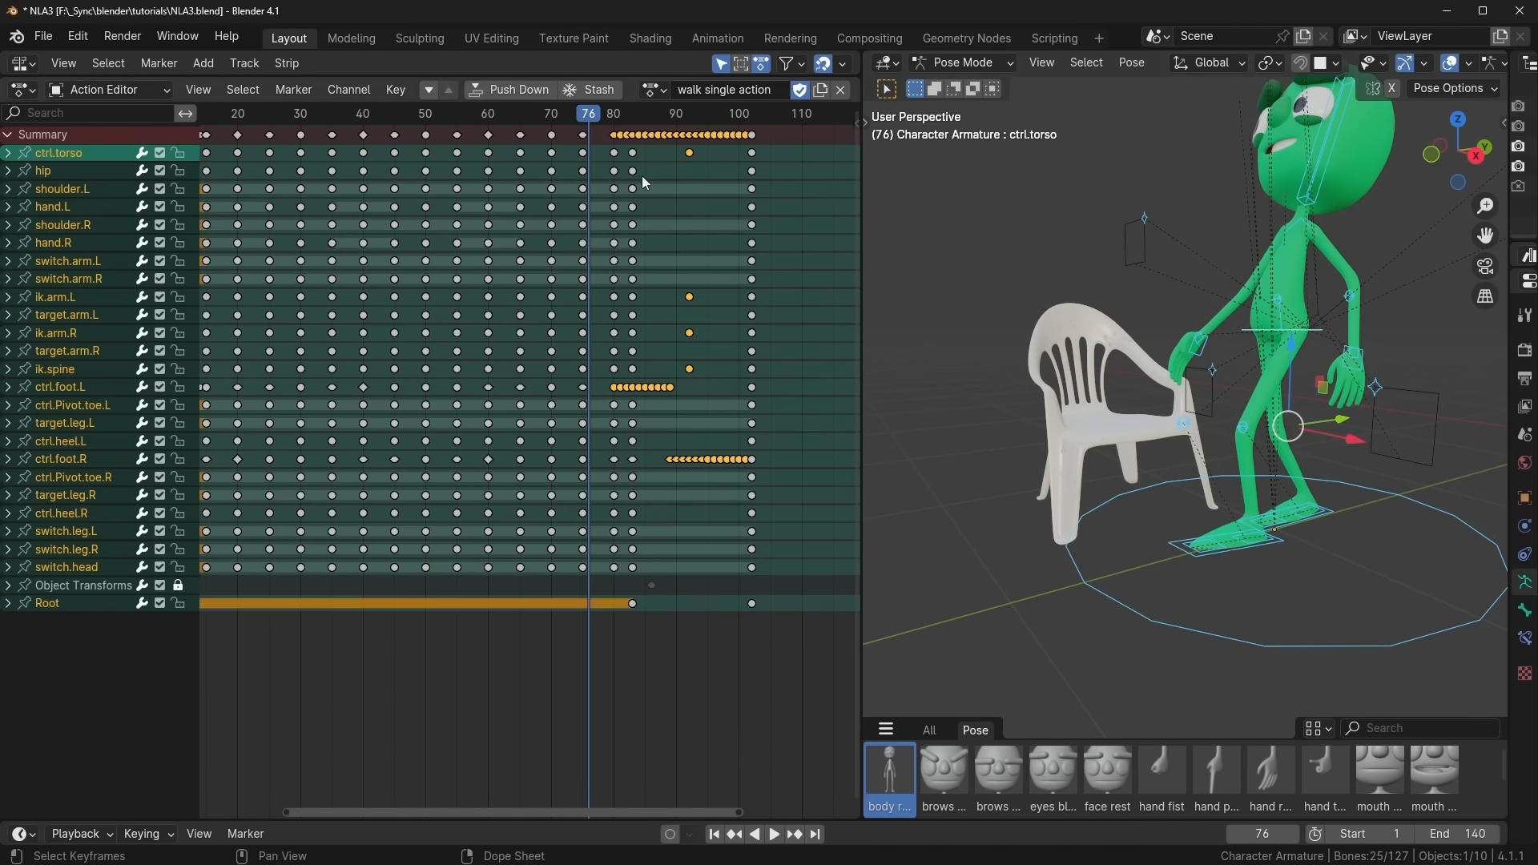
pyautogui.click(376, 284)
pyautogui.click(548, 305)
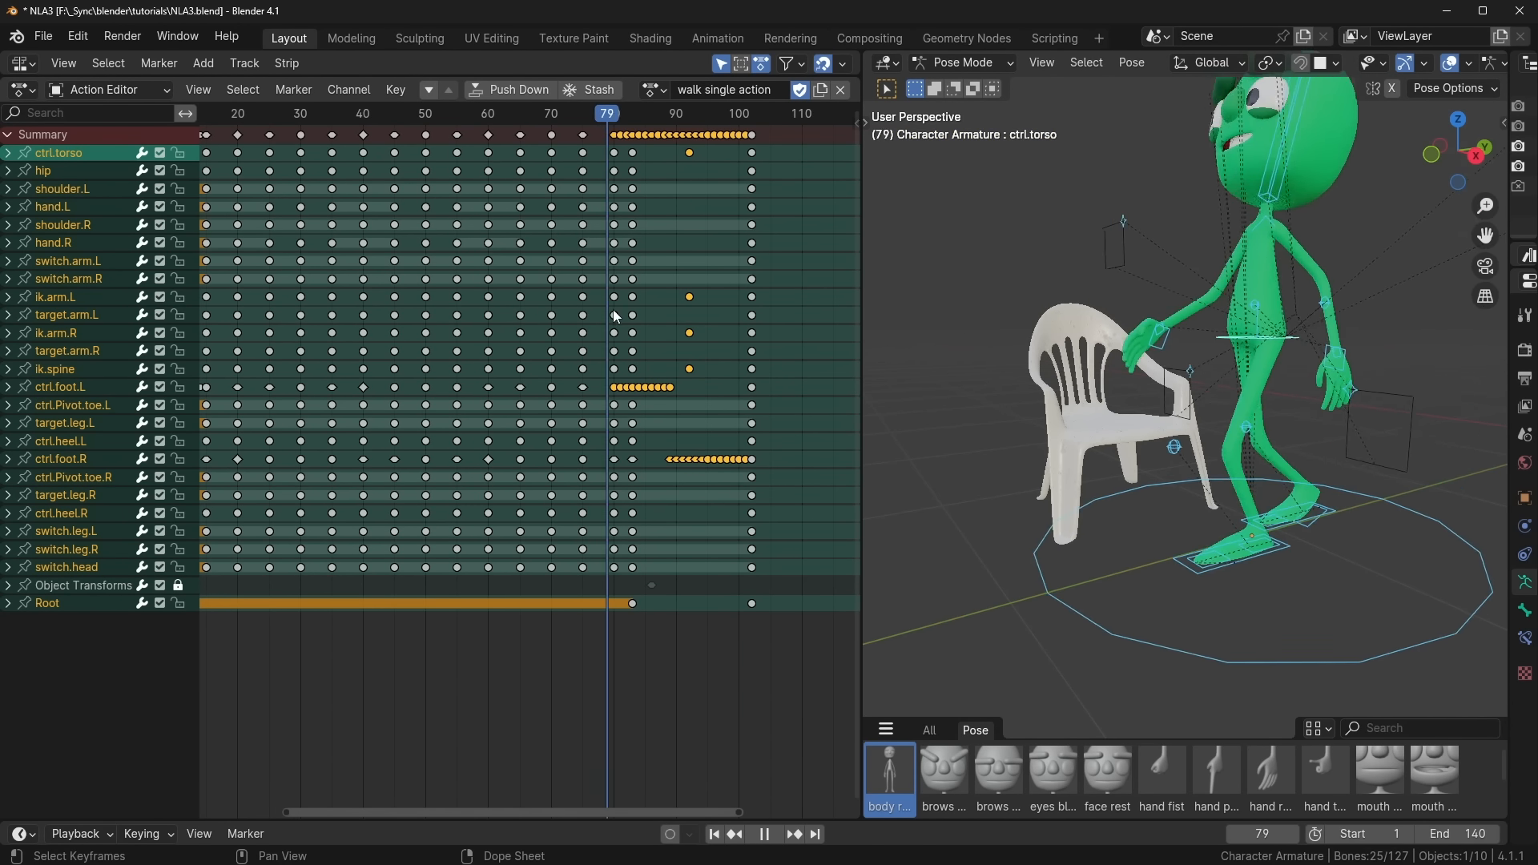